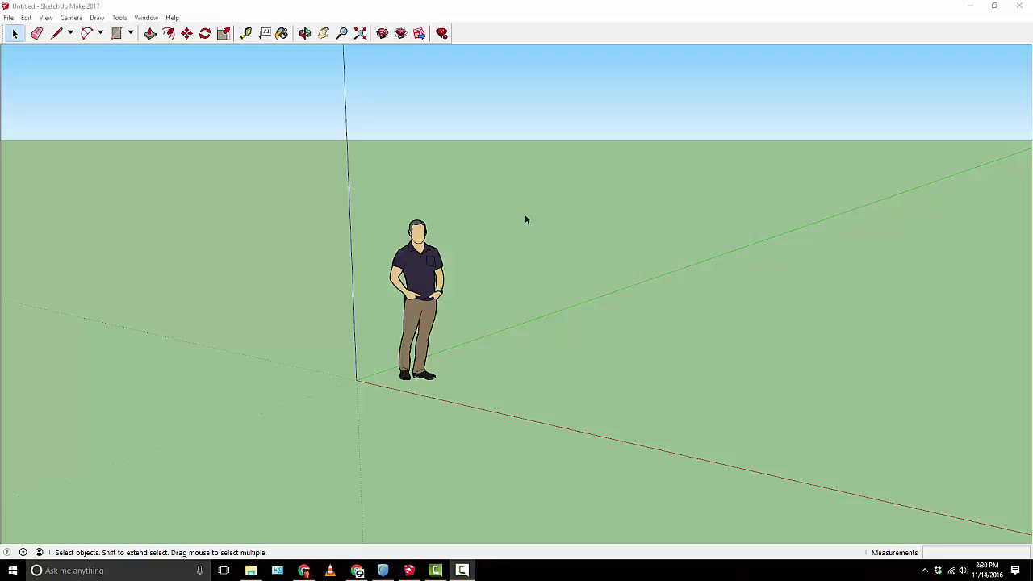
Orbit around the scale figure and zoom out to view the ground plane and axes from above
key("o")
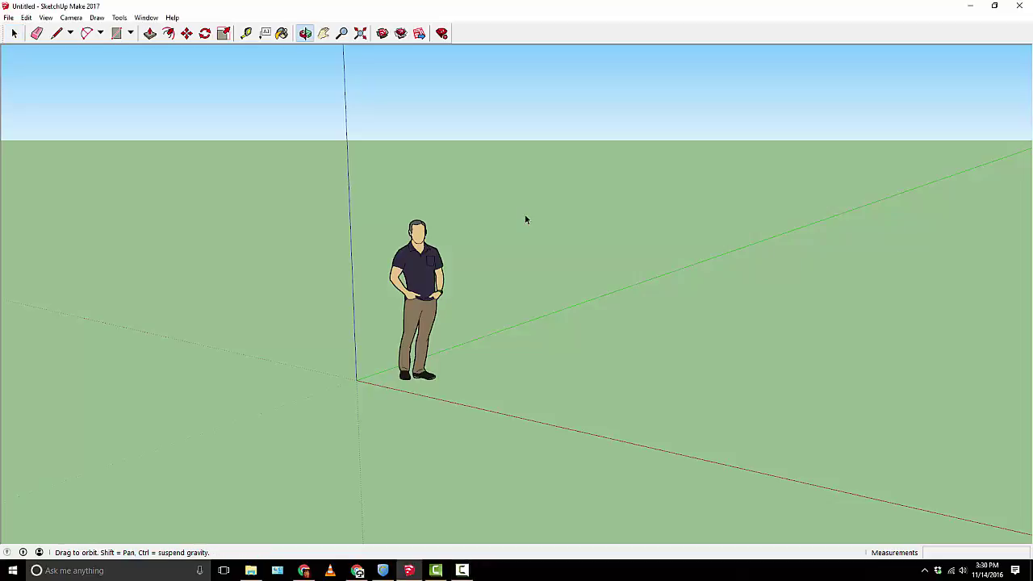
left_click_drag(525, 218, 360, 247)
key("space")
key("o")
key("space")
key("o")
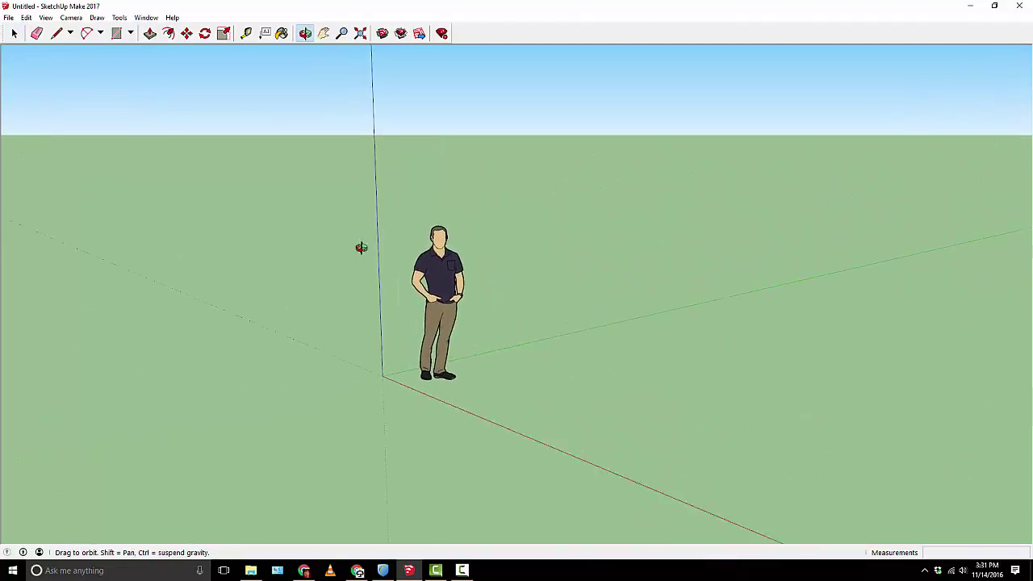
key("space")
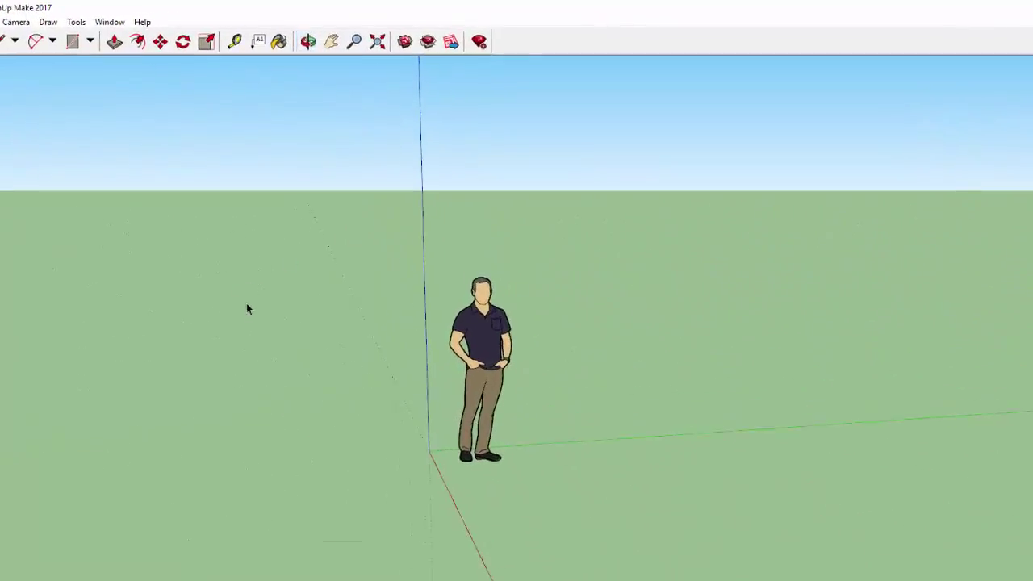
key("o")
left_click_drag(247, 303, 274, 293)
key("space")
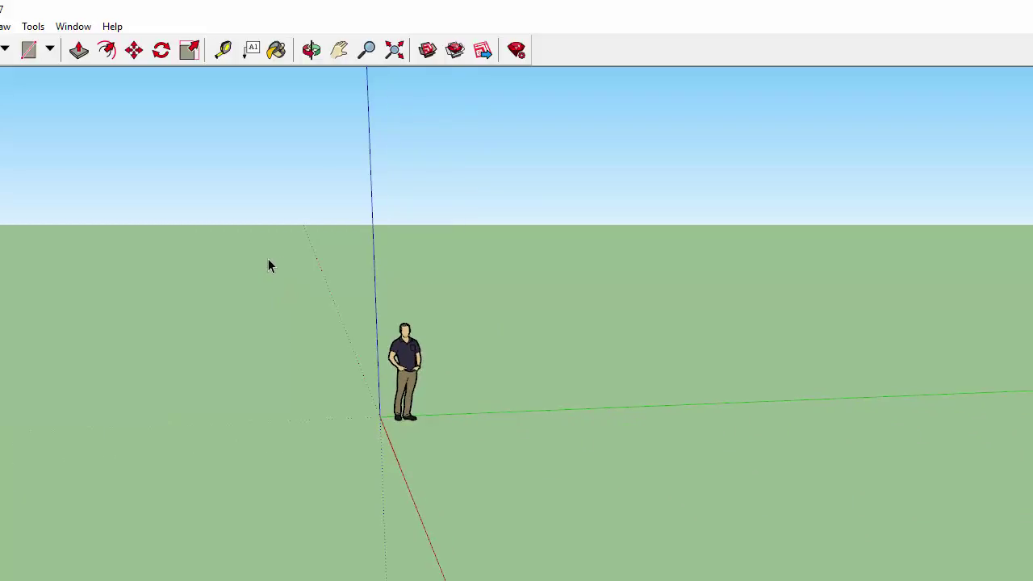
middle_click_drag(267, 265, 353, 493)
scroll(287, 449, "down", 2)
middle_click_drag(126, 406, 307, 376)
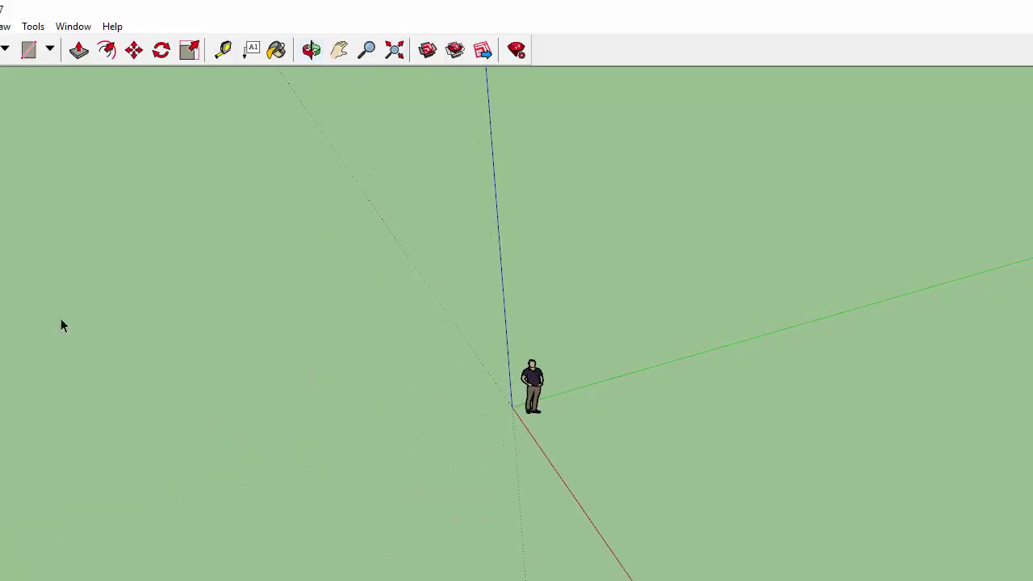
Draw a freehand rectangle about 71' by 51' on the ground around the scale figure, and undo it
left_click(47, 50)
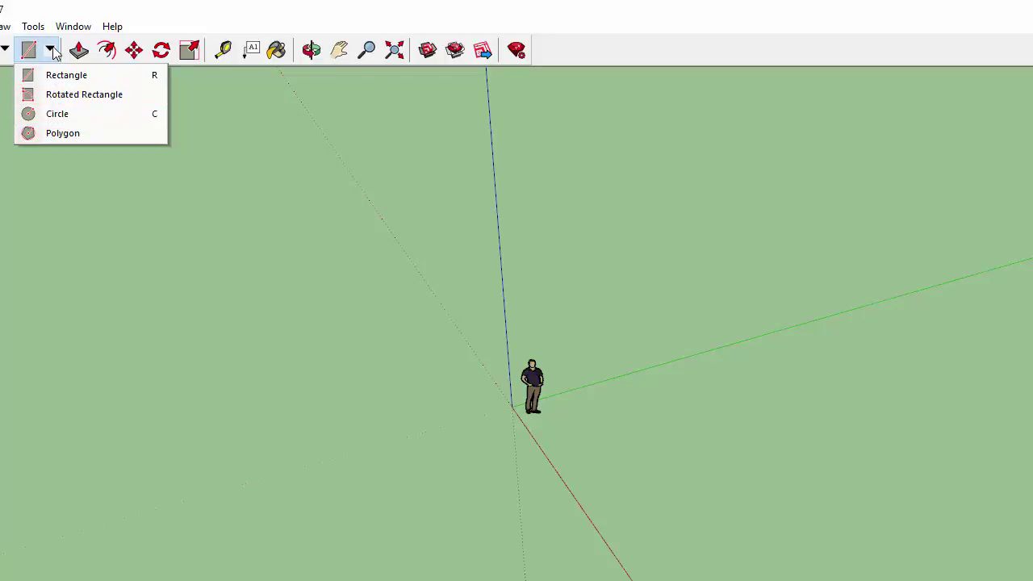
left_click(50, 50)
left_click(50, 50)
left_click(51, 75)
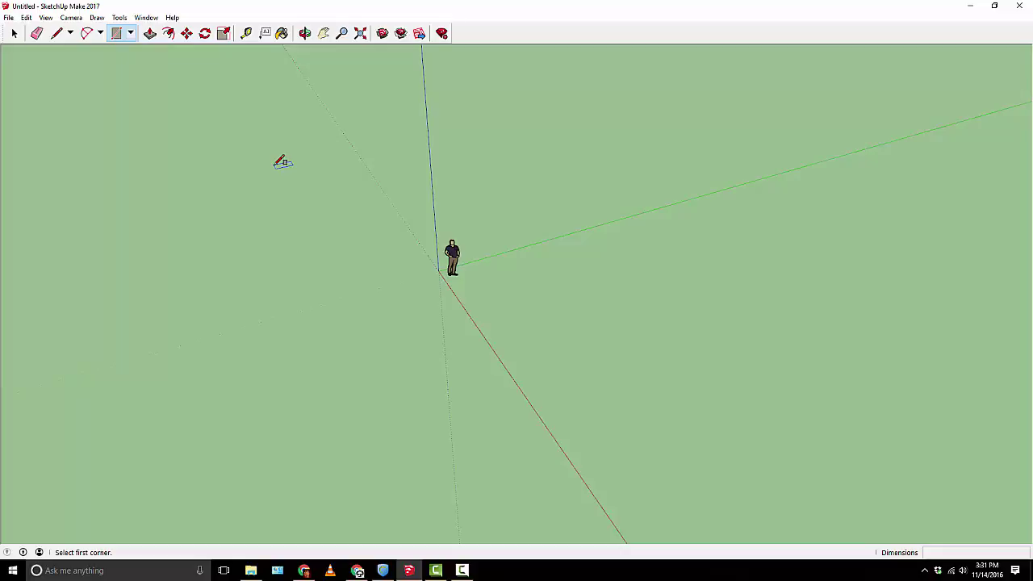
left_click(275, 165)
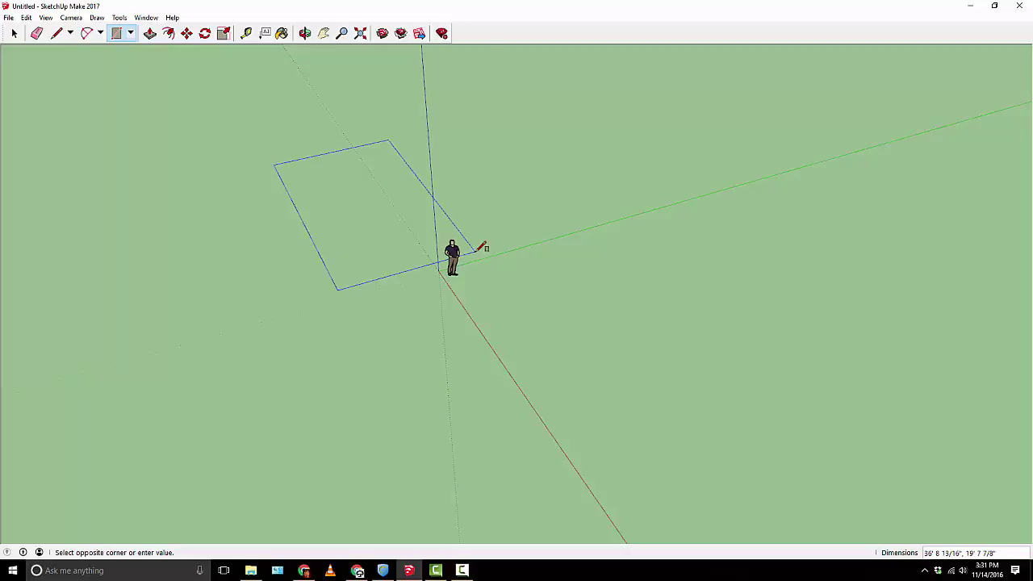
left_click(823, 330)
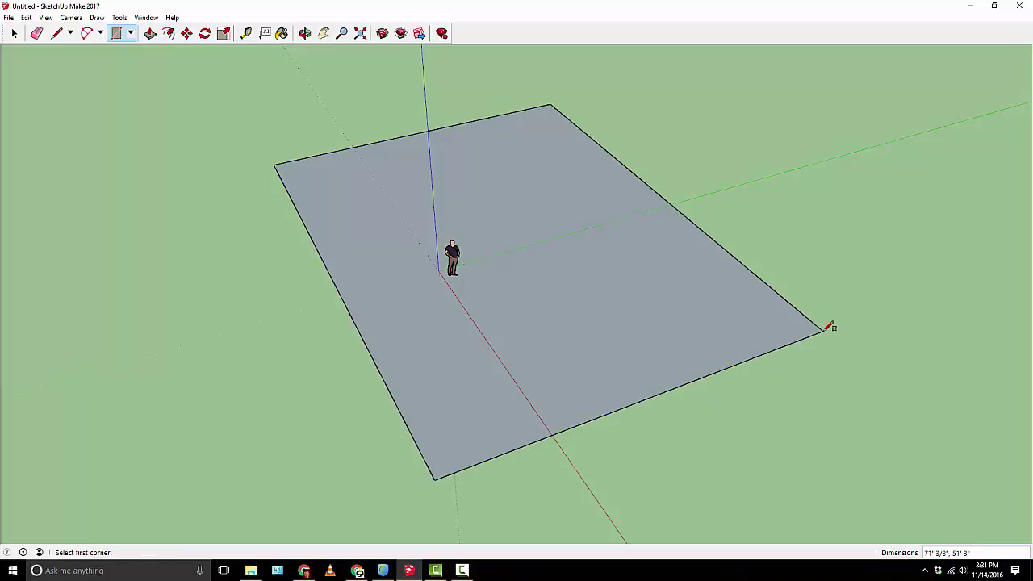
key("ctrl+z")
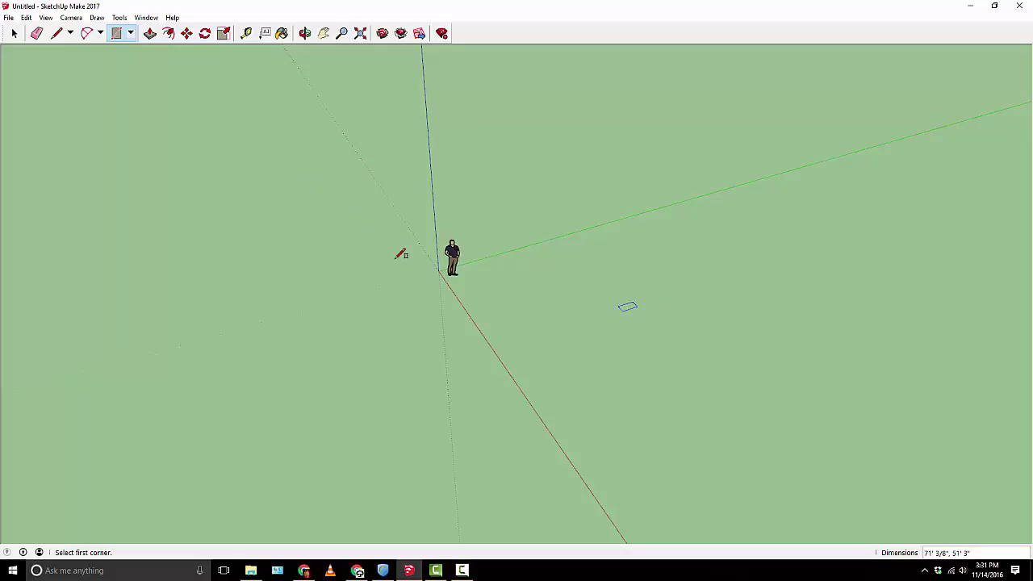
Draw a 100' by 100' rectangle on the ground around the scale figure, and undo it
left_click(304, 182)
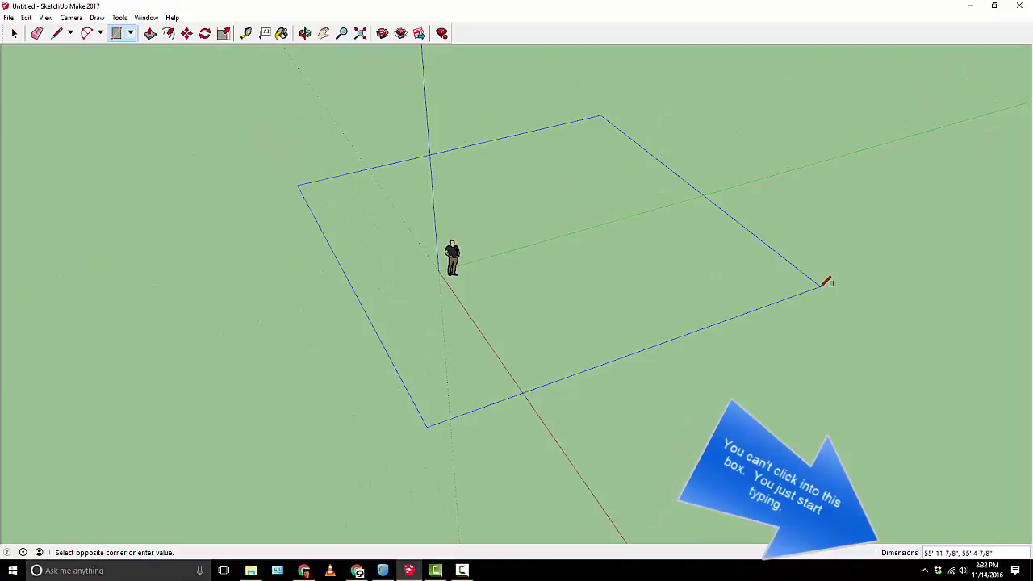
type("100',")
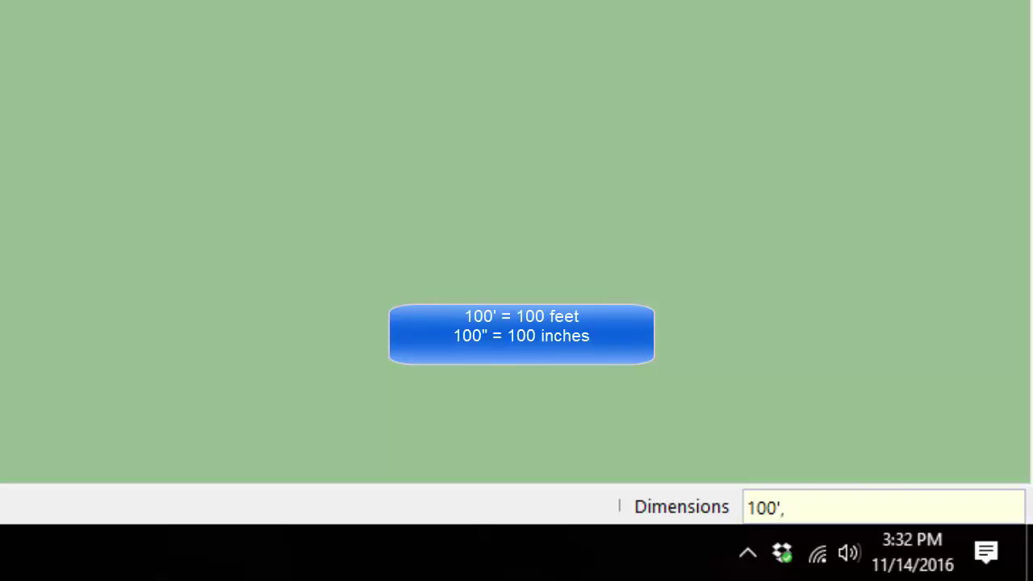
type("100'")
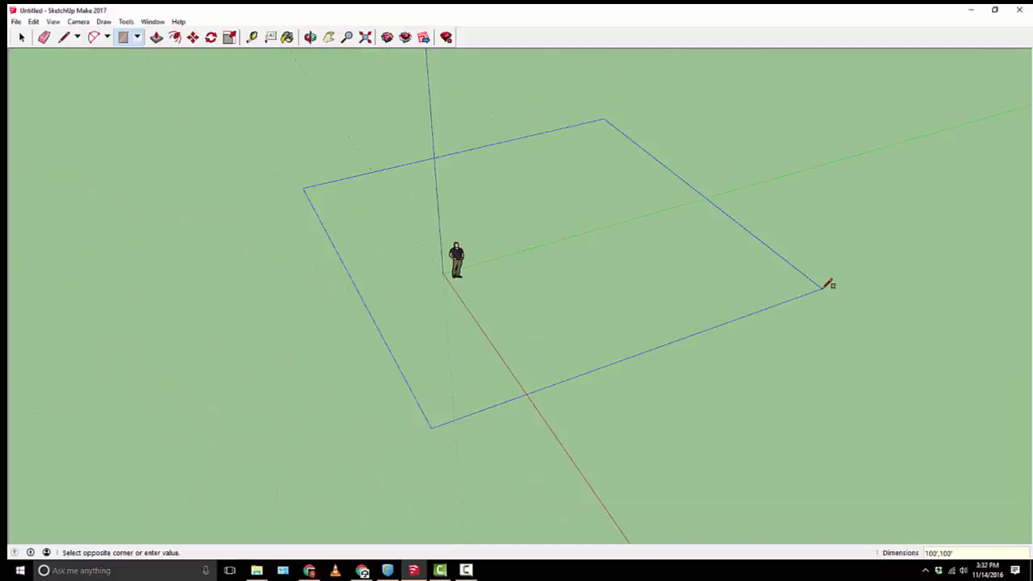
key("Return")
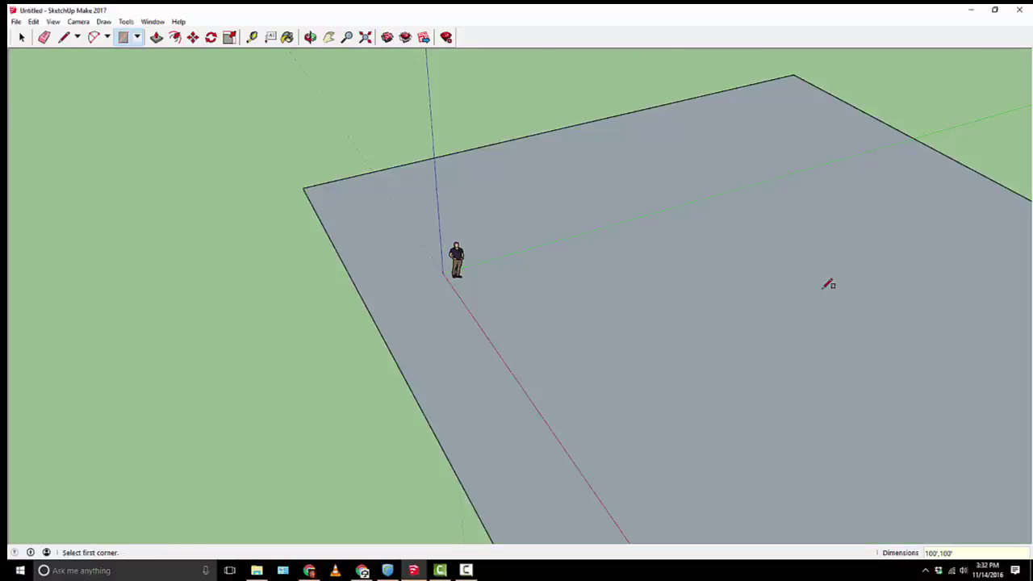
scroll(828, 284, "down", 2)
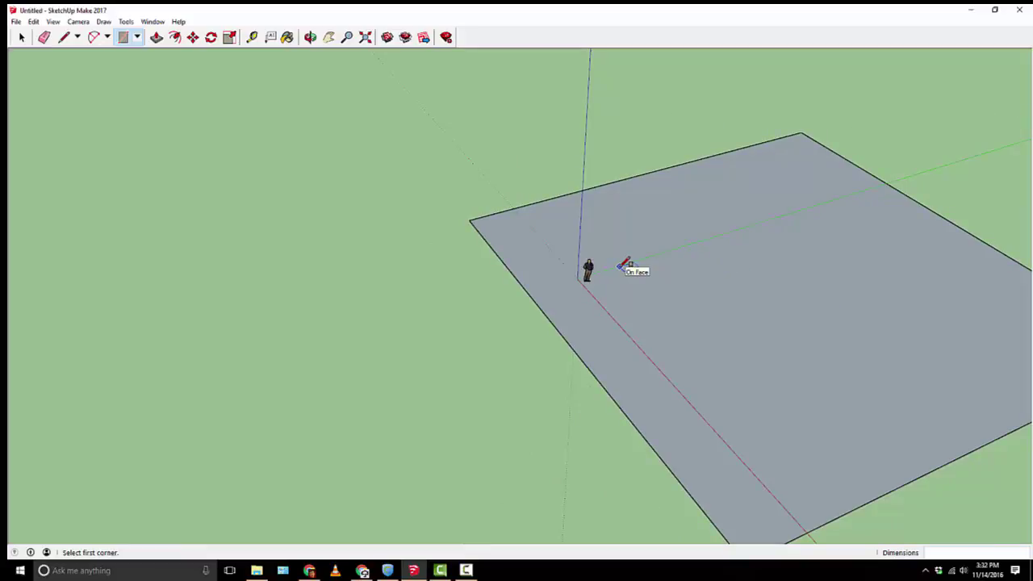
key("ctrl+z")
Draw a ground rectangle around the scale figure and set its dimensions to 100' by 100'
left_click(492, 219)
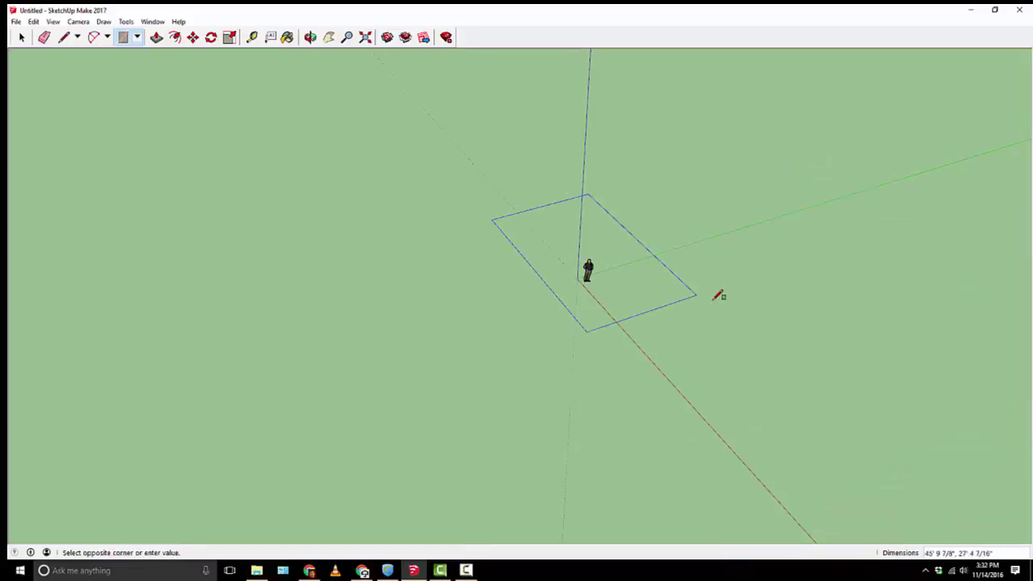
left_click(803, 309)
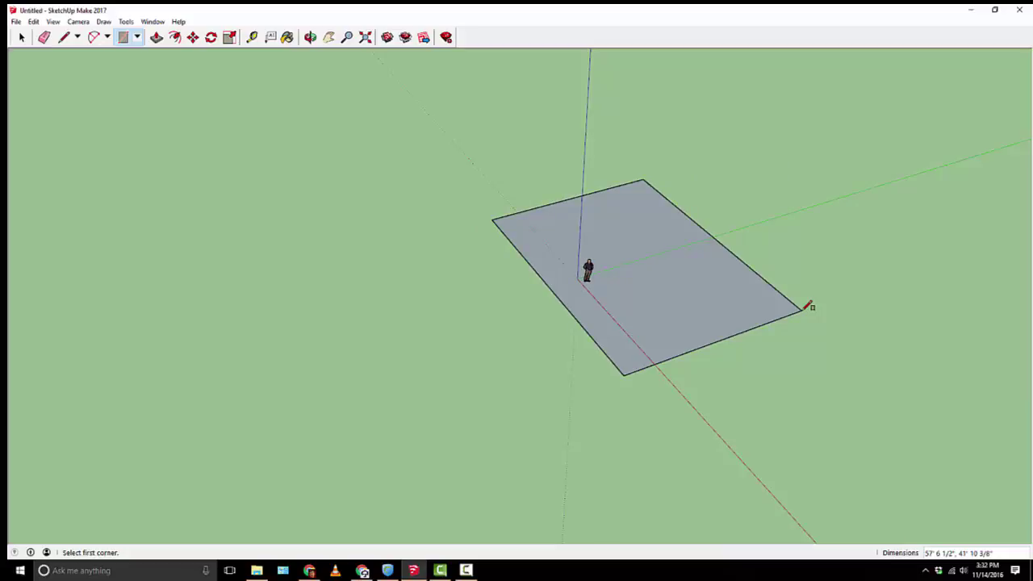
type("100',100")
key("Return")
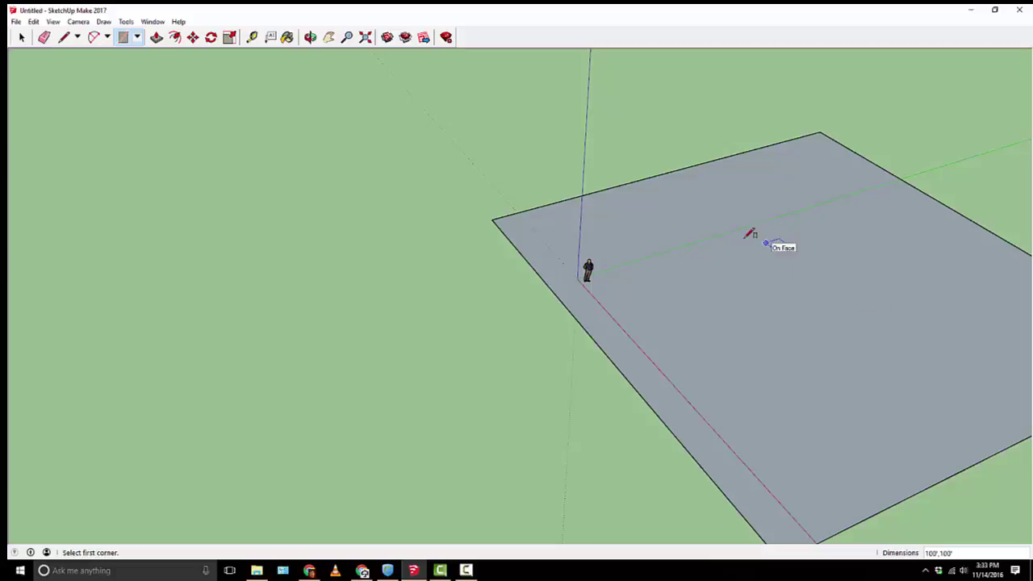
Draw a 50' by 30' rectangle inside the ground square, beside the scale figure
middle_click_drag(517, 226, 493, 270)
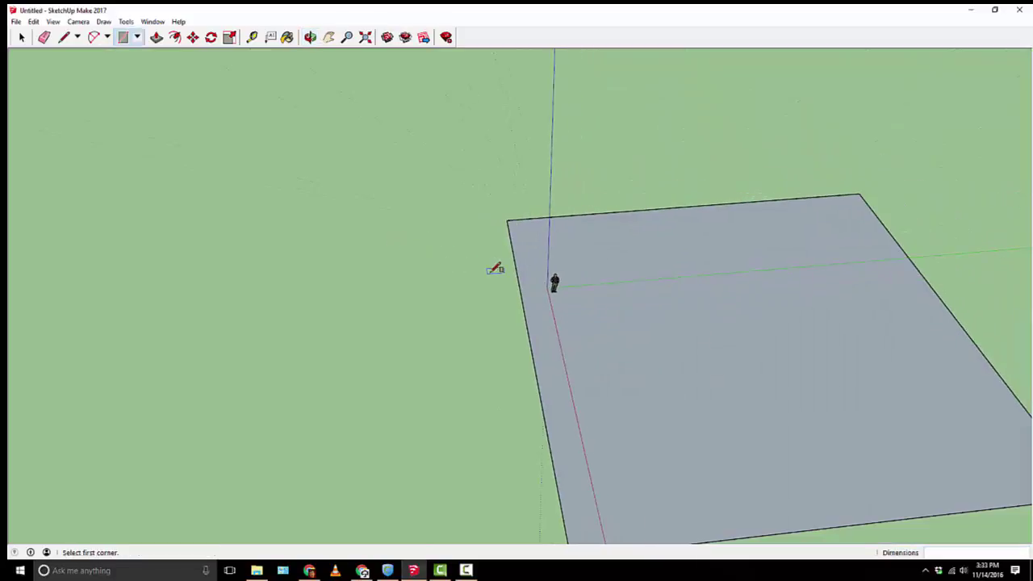
left_click(607, 270)
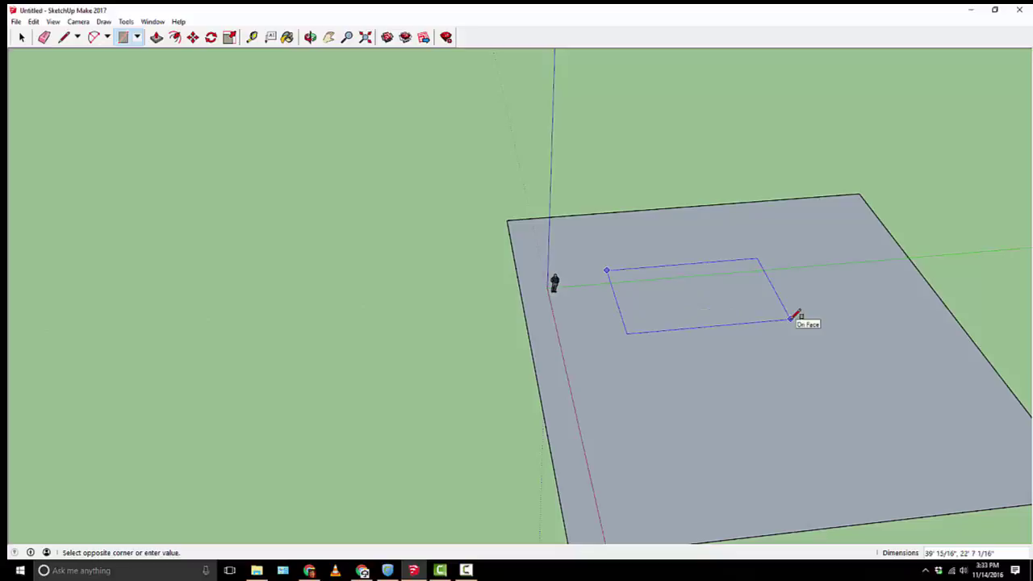
type("50'")
type(",")
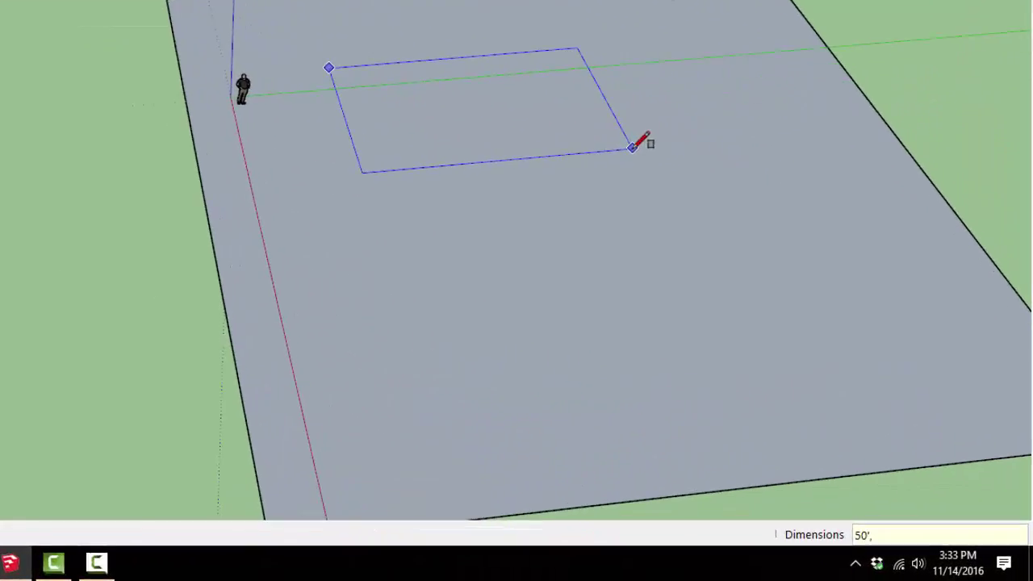
type("30")
key("Return")
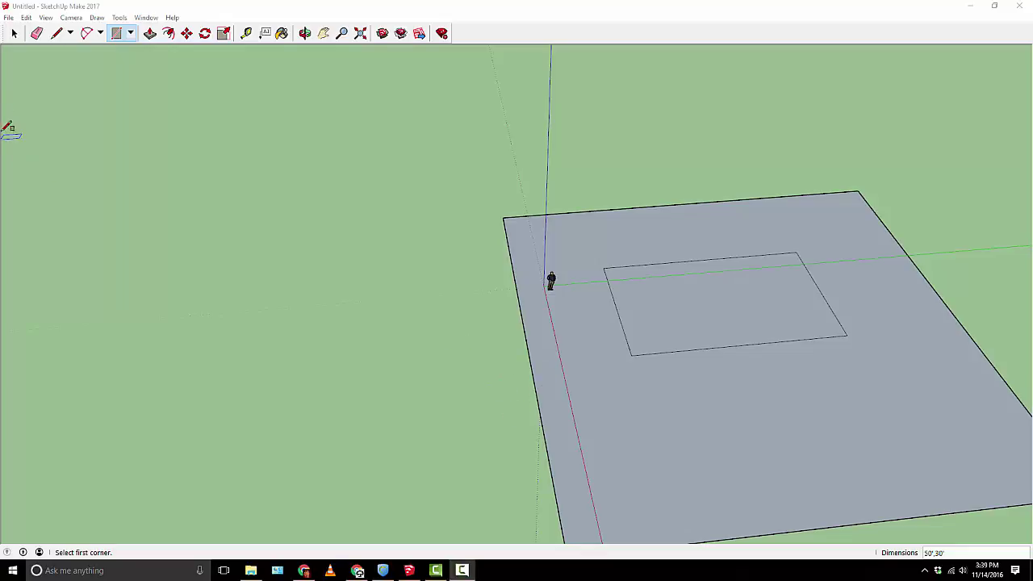
Undo both the inner rectangle and the ground square, and redo them
left_click(14, 34)
left_click(14, 35)
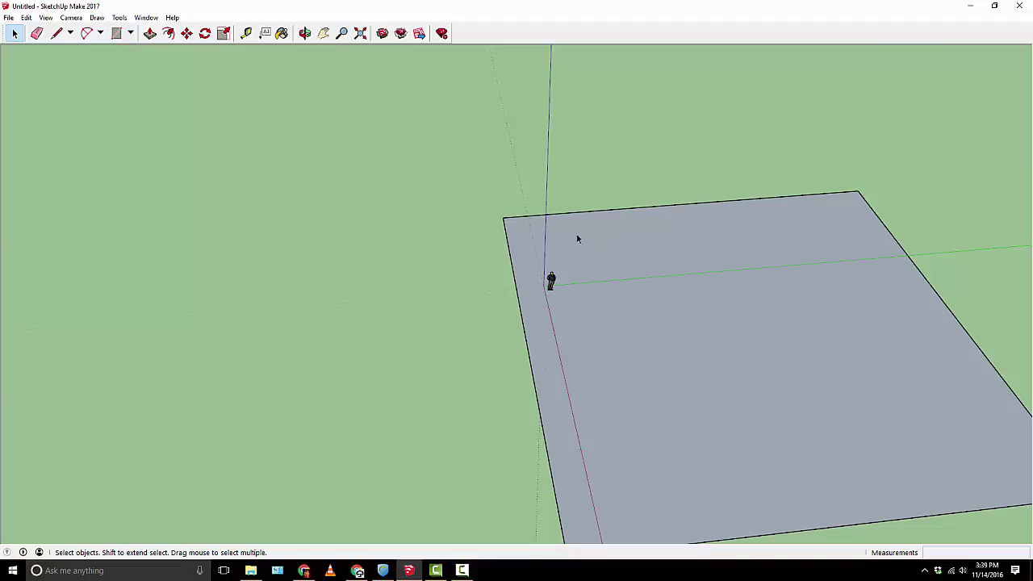
key("ctrl+z")
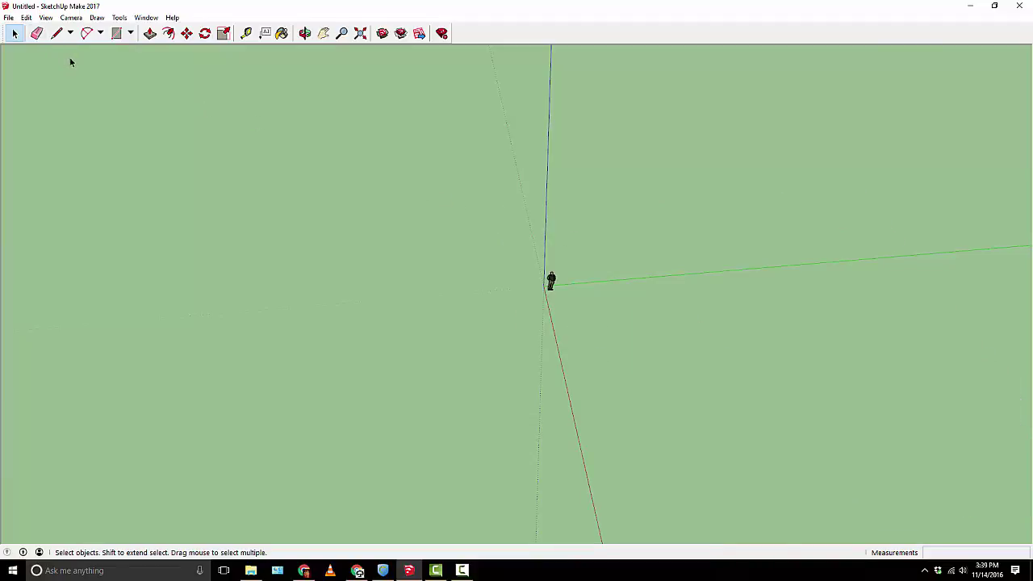
left_click(27, 18)
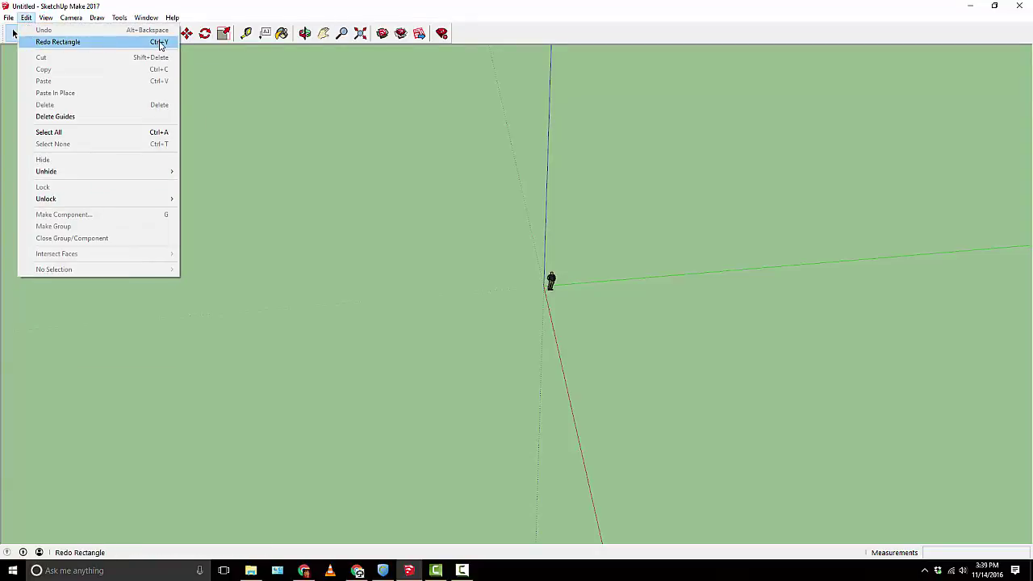
left_click(281, 83)
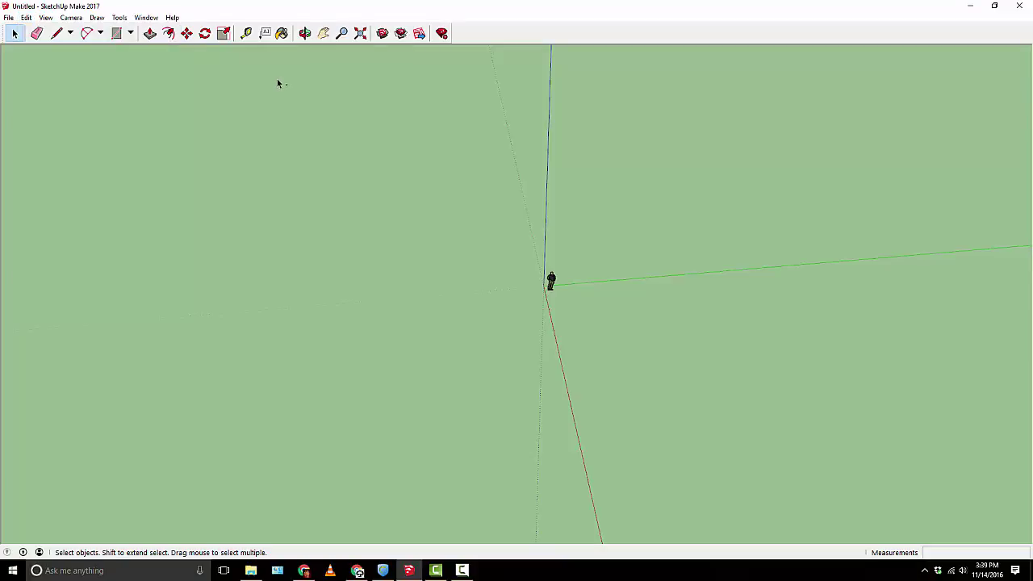
key("ctrl+y")
key("ctrl+y")
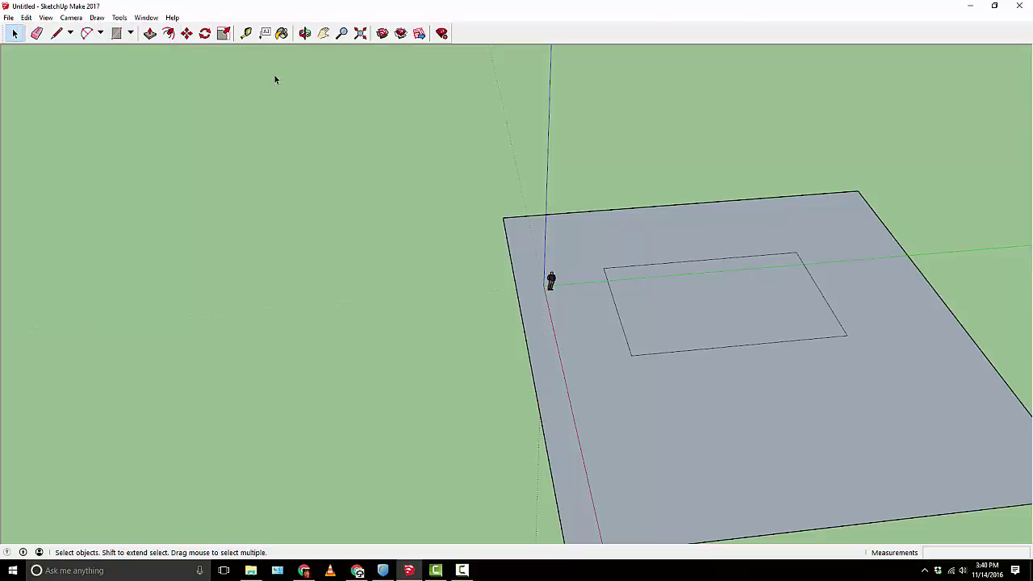
Push/Pull the inner 50' by 30' rectangle upward by 26' to form the building block
middle_click_drag(907, 380, 873, 361)
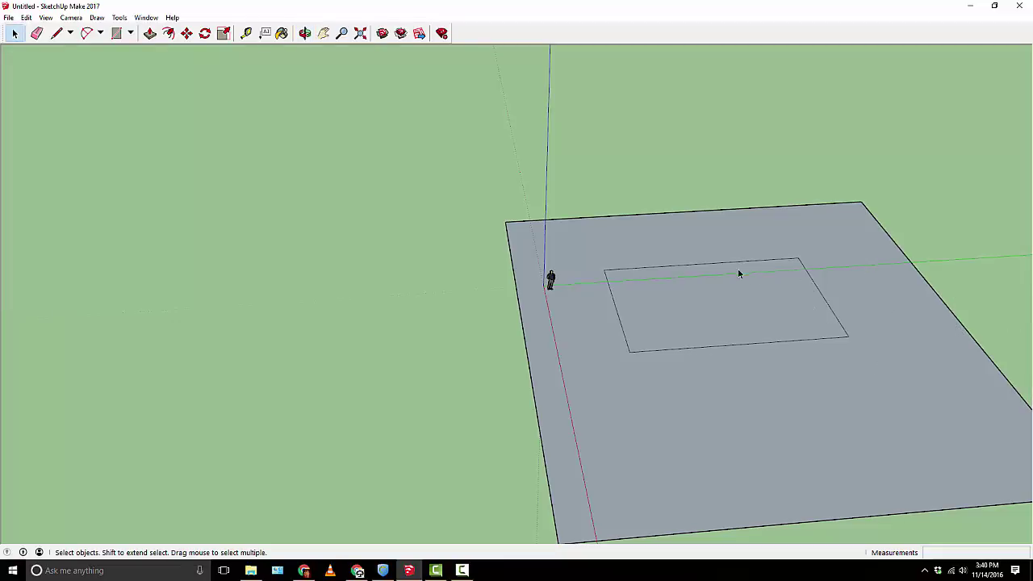
scroll(761, 323, "up", 2)
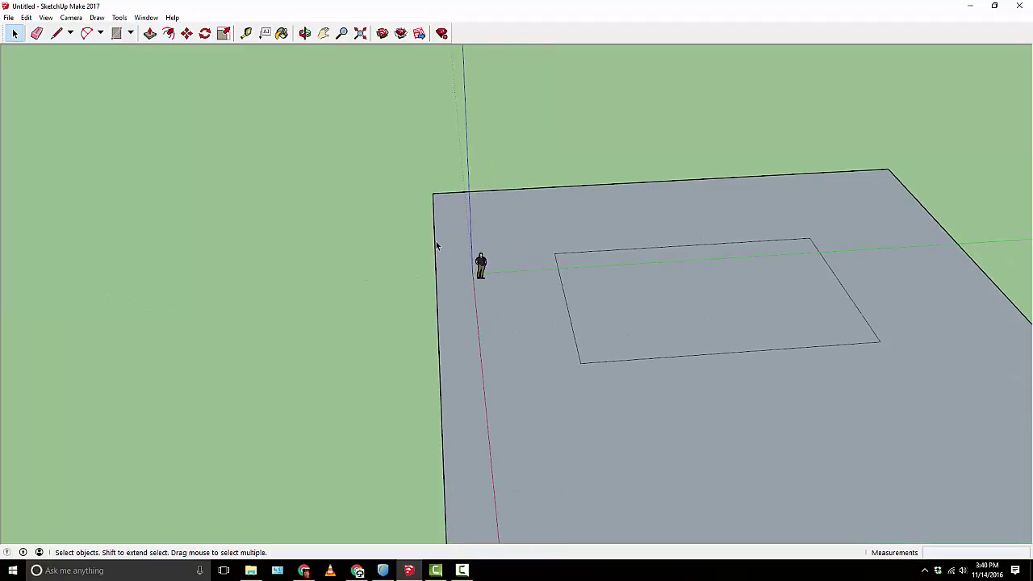
middle_click_drag(429, 246, 305, 190)
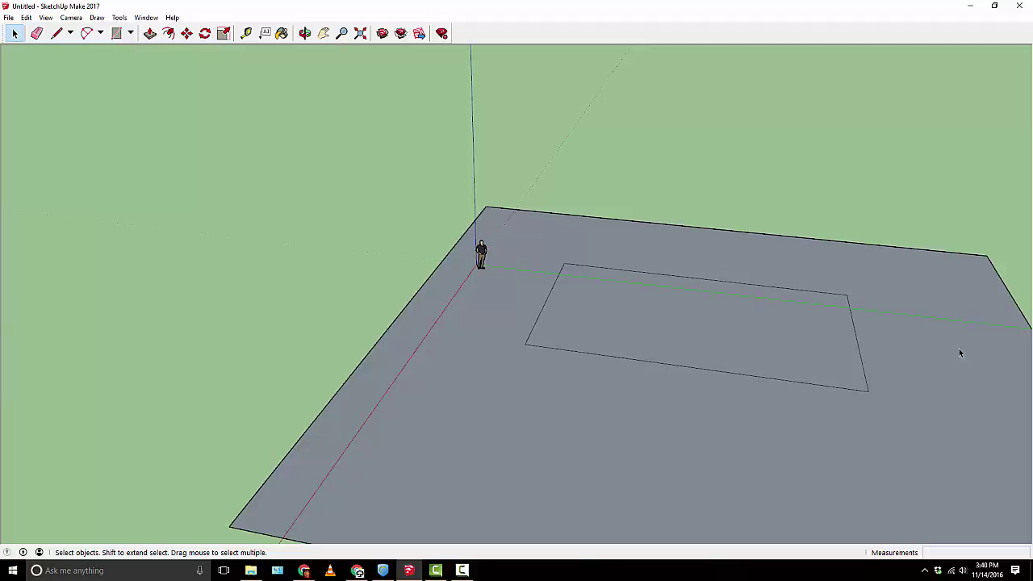
left_click(150, 34)
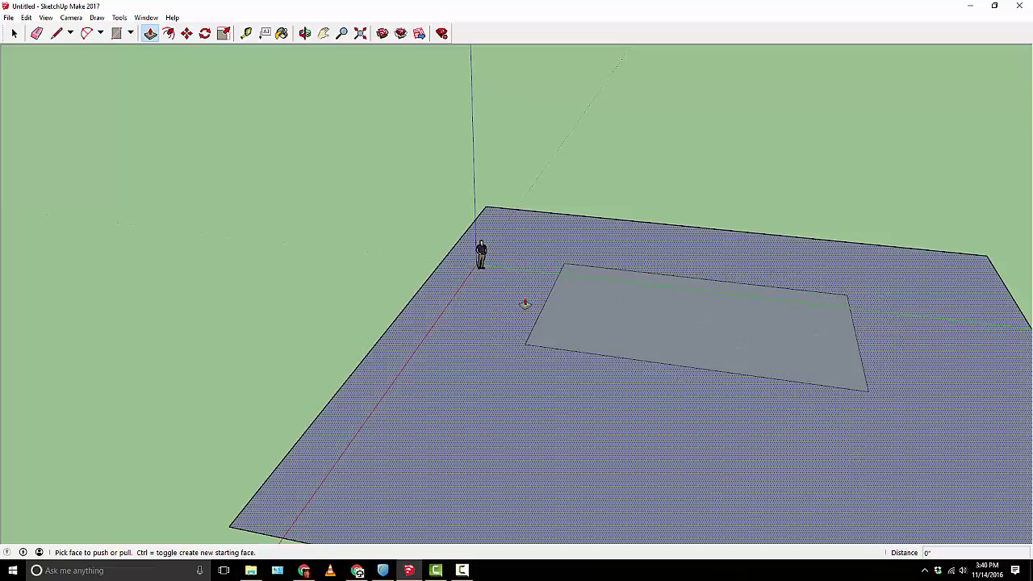
left_click(580, 301)
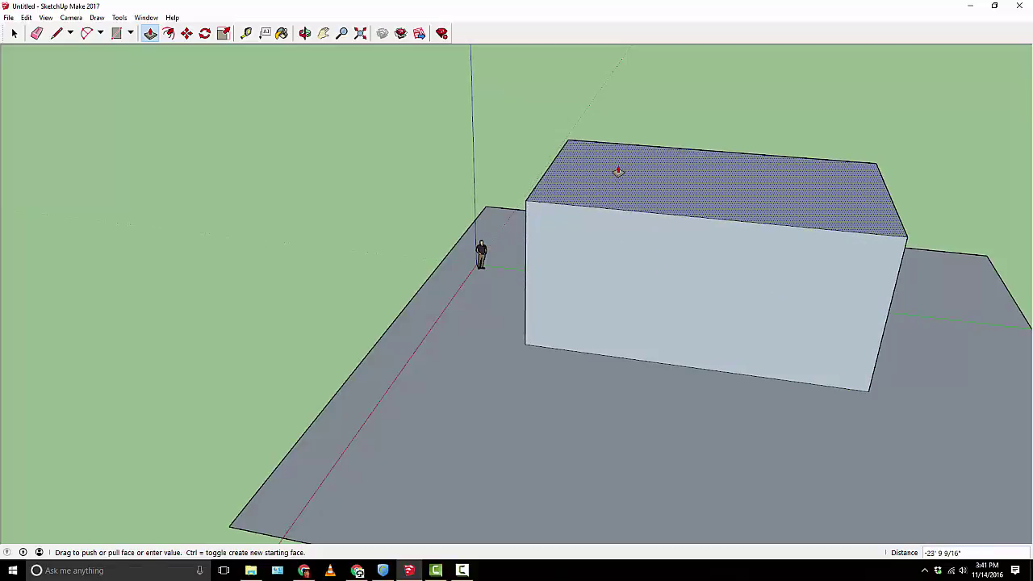
type("2")
type("2")
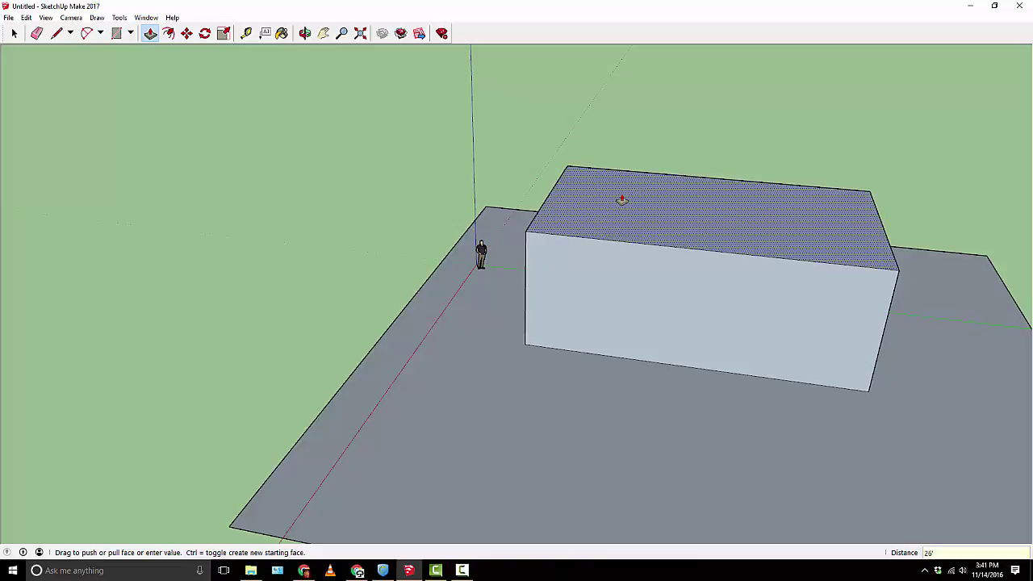
type("6'")
key("Return")
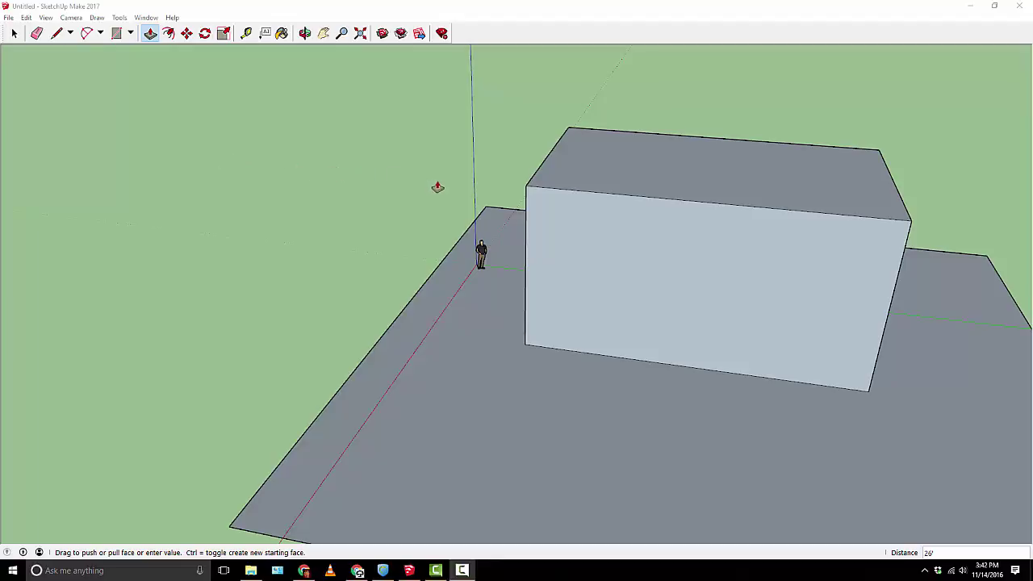
scroll(439, 214, "down", 2)
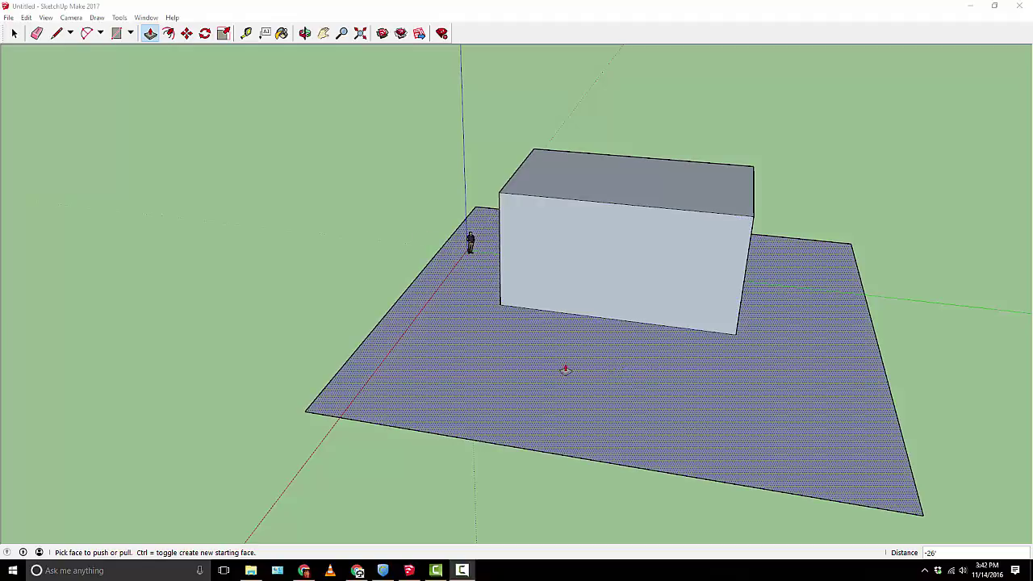
Offset the edges of the building block's top face outward by 1' to form a roof overhang
middle_click_drag(362, 261, 449, 288)
middle_click_drag(162, 242, 627, 212)
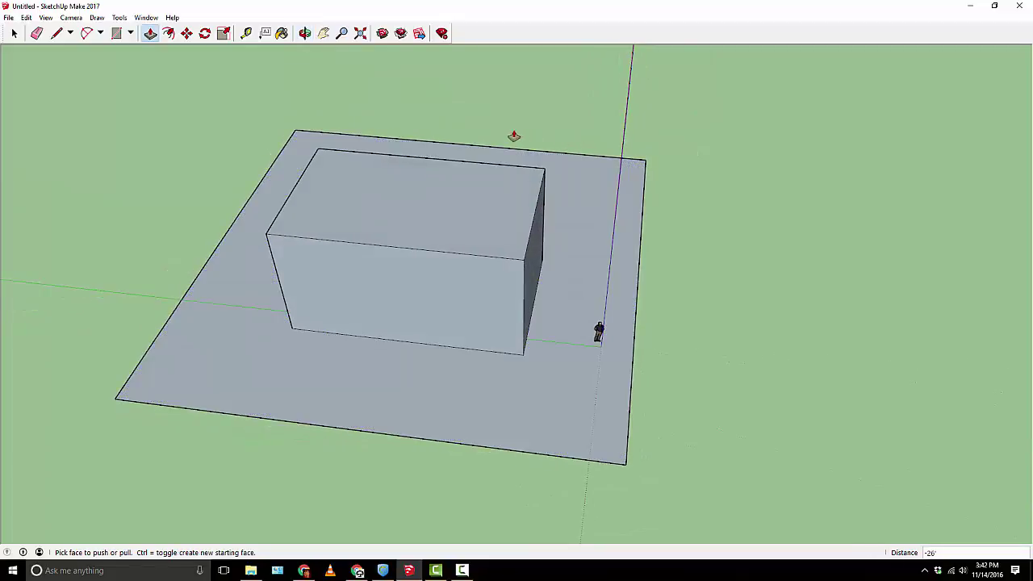
left_click(169, 33)
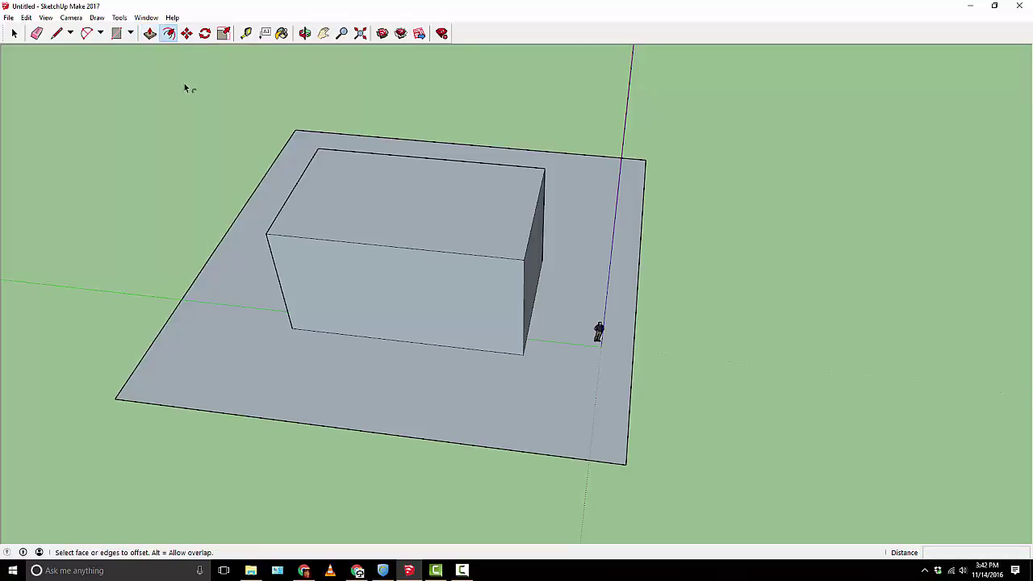
left_click(309, 178)
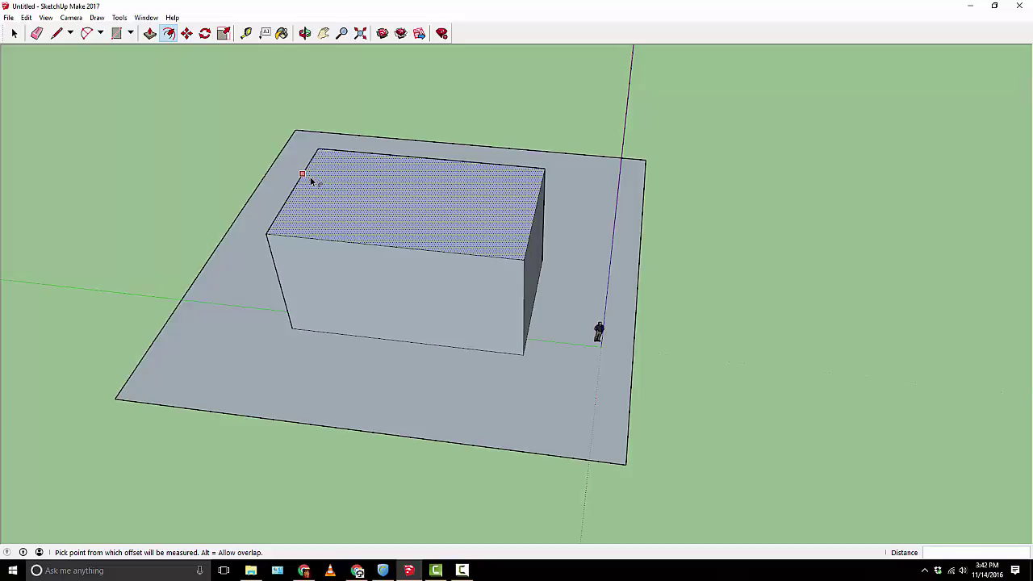
left_click(311, 178)
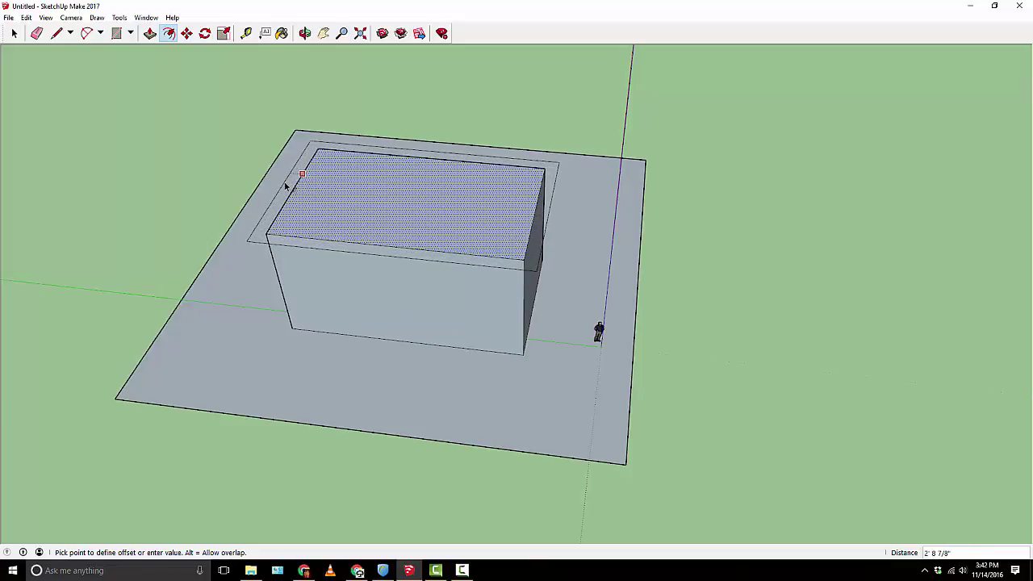
type("1")
key("Return")
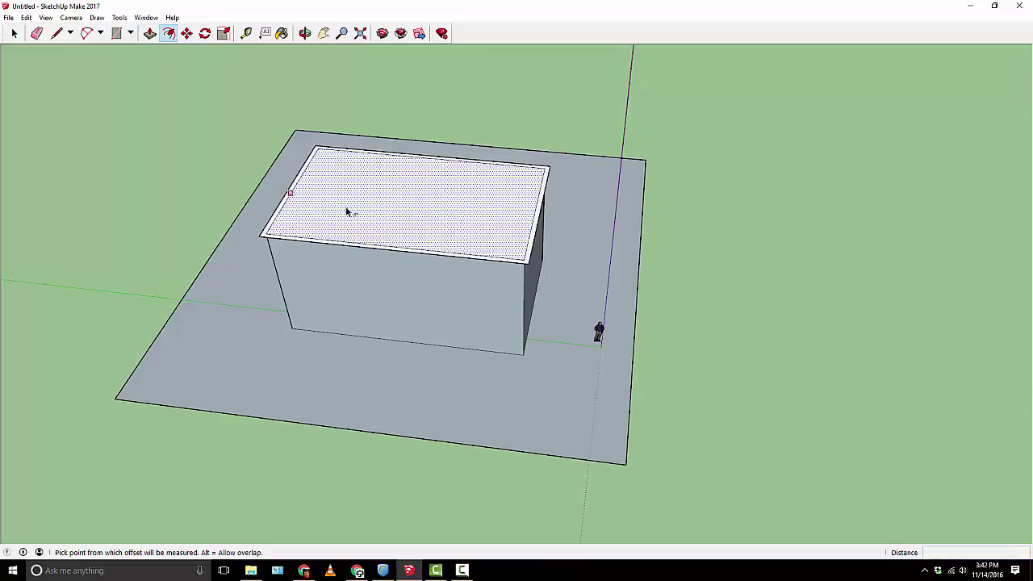
Push/Pull the inner rectangle of the roof face upward by 8"
scroll(303, 262, "up", 2)
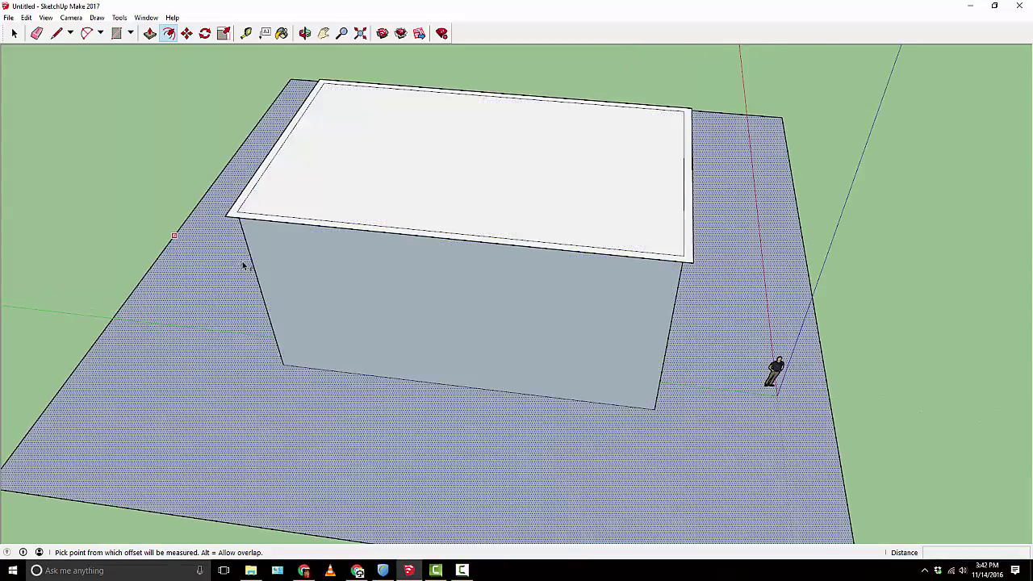
key("o")
left_click_drag(284, 243, 169, 279)
key("f")
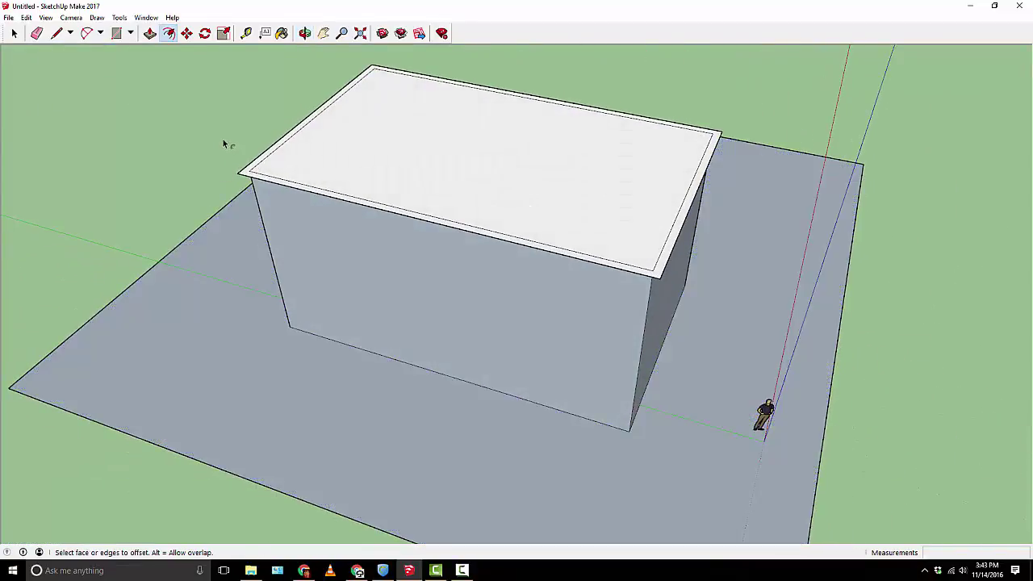
left_click(150, 33)
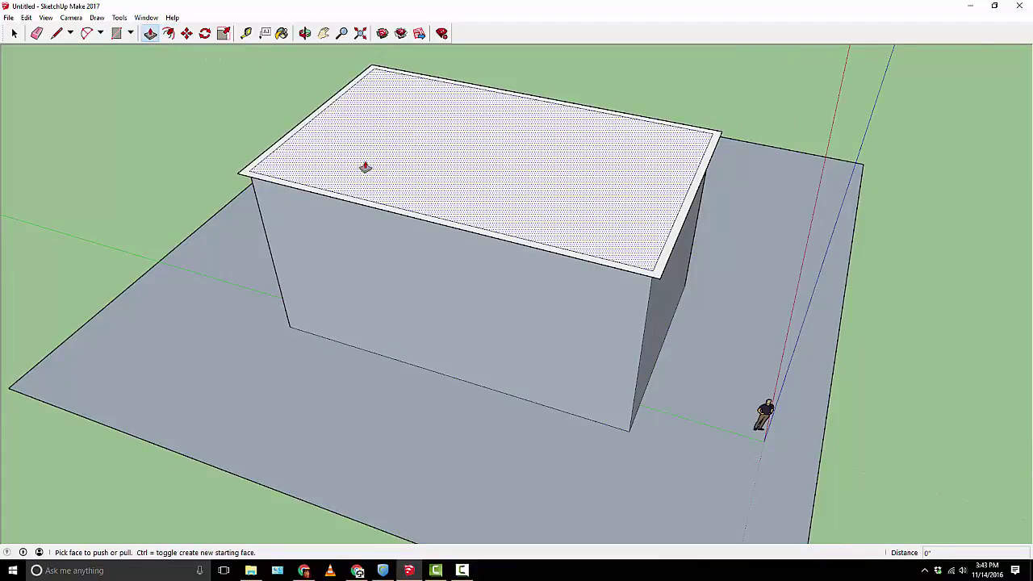
scroll(362, 166, "up", 3)
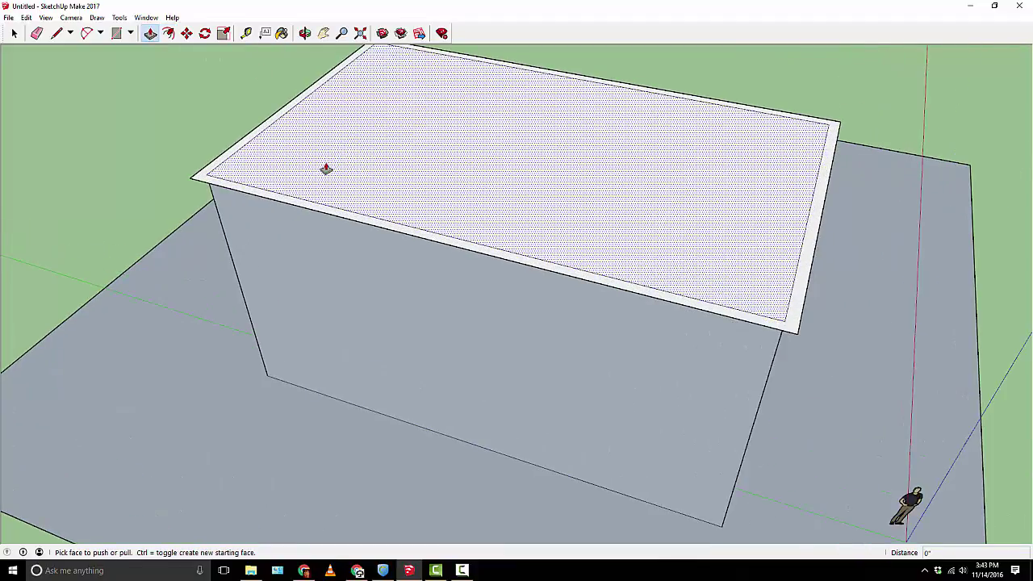
left_click(326, 169)
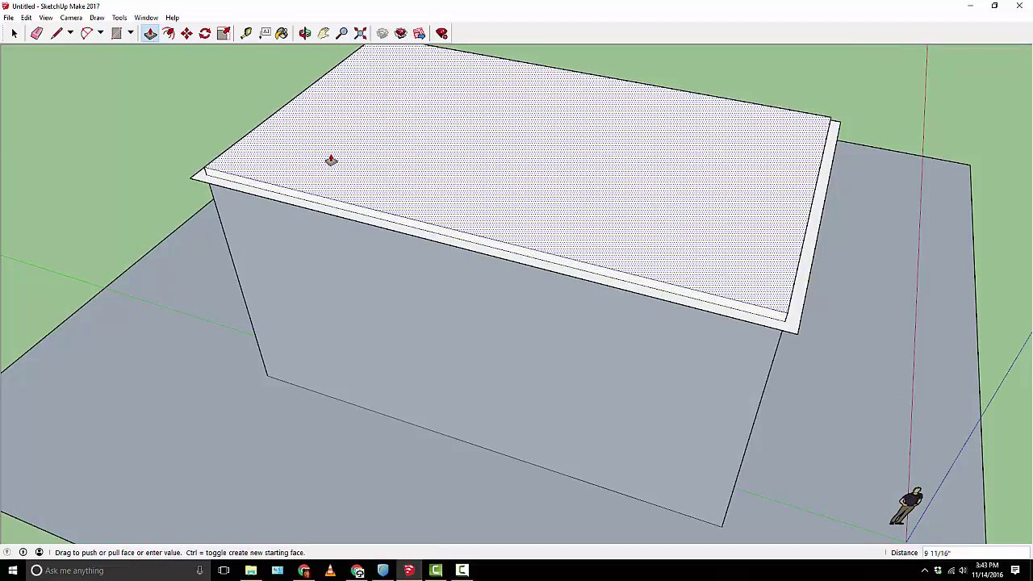
type("8")
key("Return")
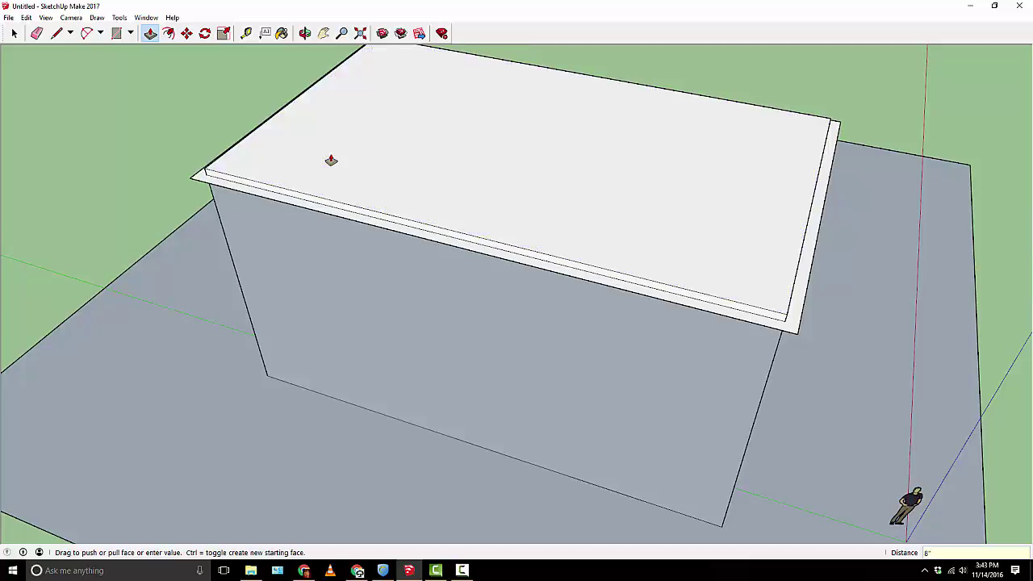
Push/Pull the surrounding overhang strip up 8", level with the raised inner roof face
scroll(338, 184, "up", 3)
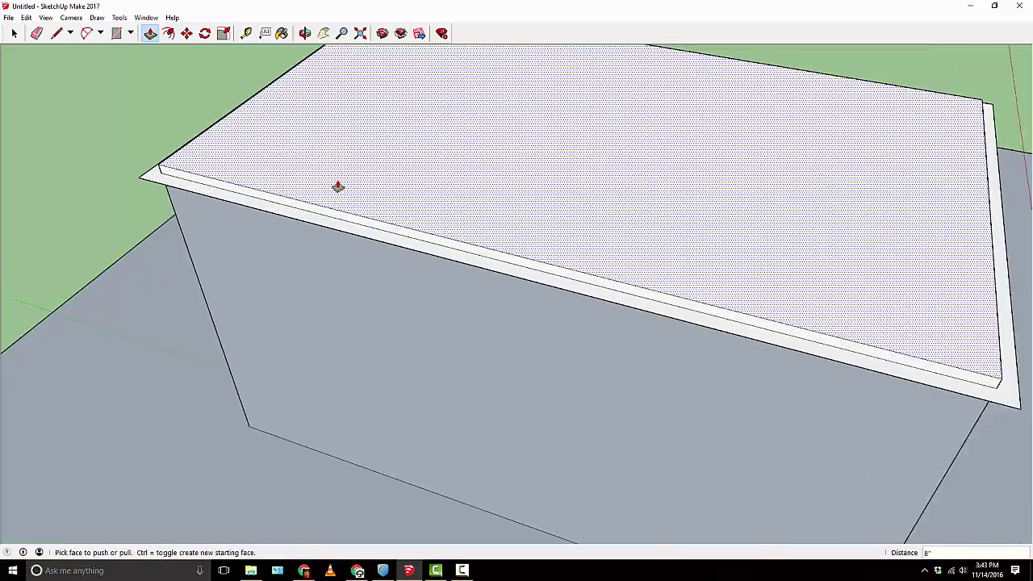
scroll(311, 196, "down", 1)
scroll(311, 209, "up", 2)
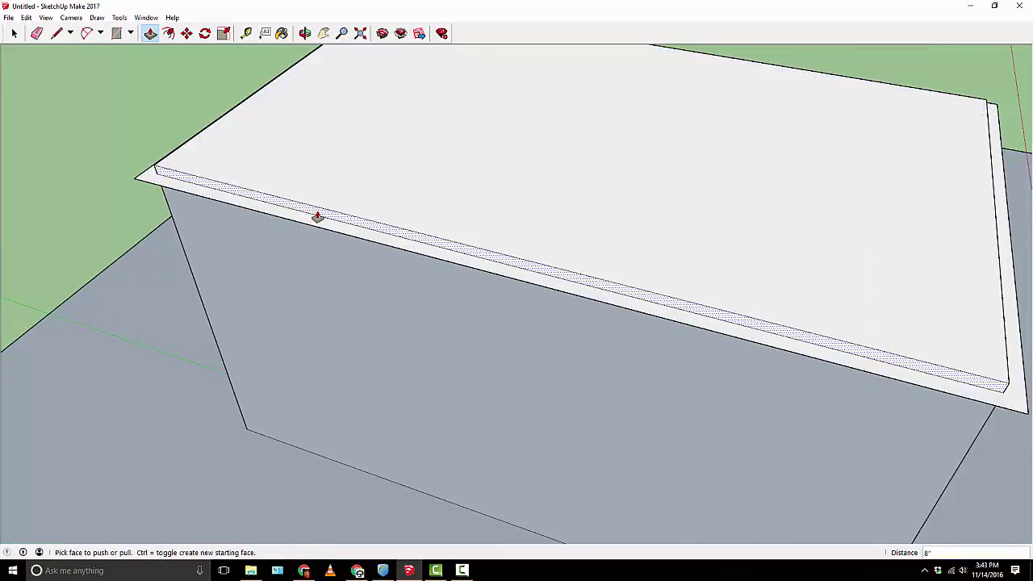
left_click(314, 224)
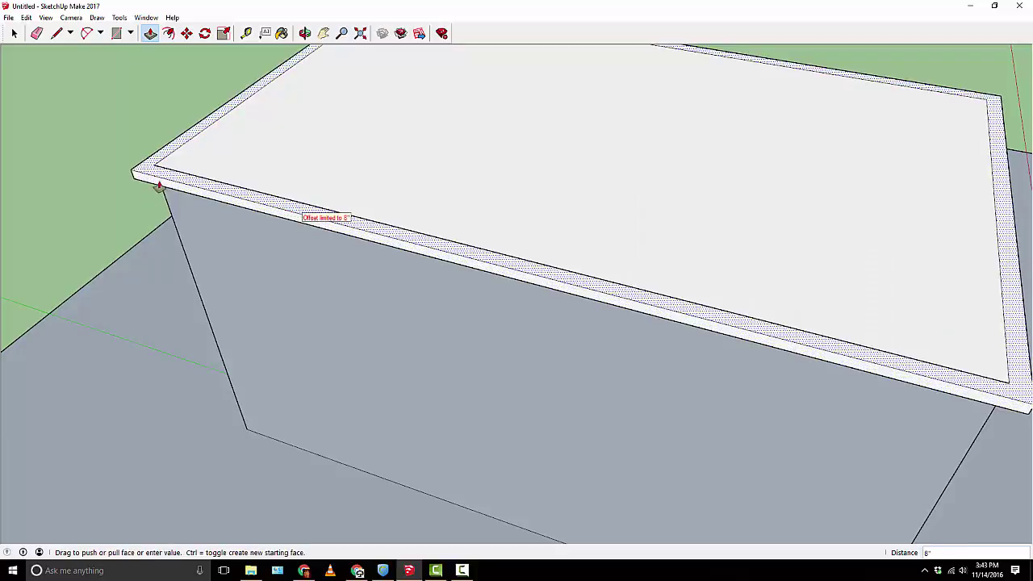
left_click(213, 184)
Erase the four inner outline edges on top of the roof slab to merge it into one face
middle_click_drag(212, 184, 358, 177)
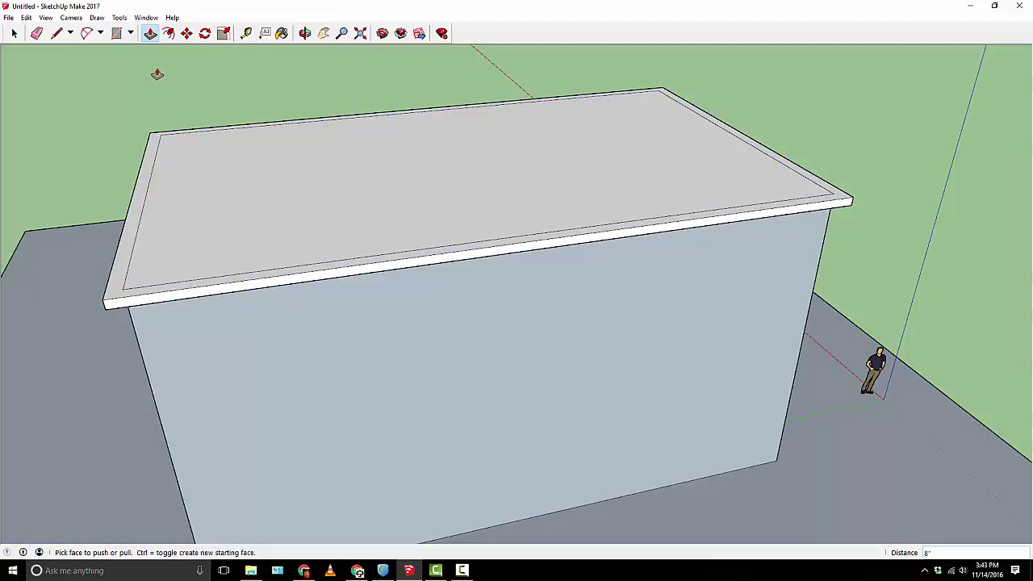
left_click(37, 33)
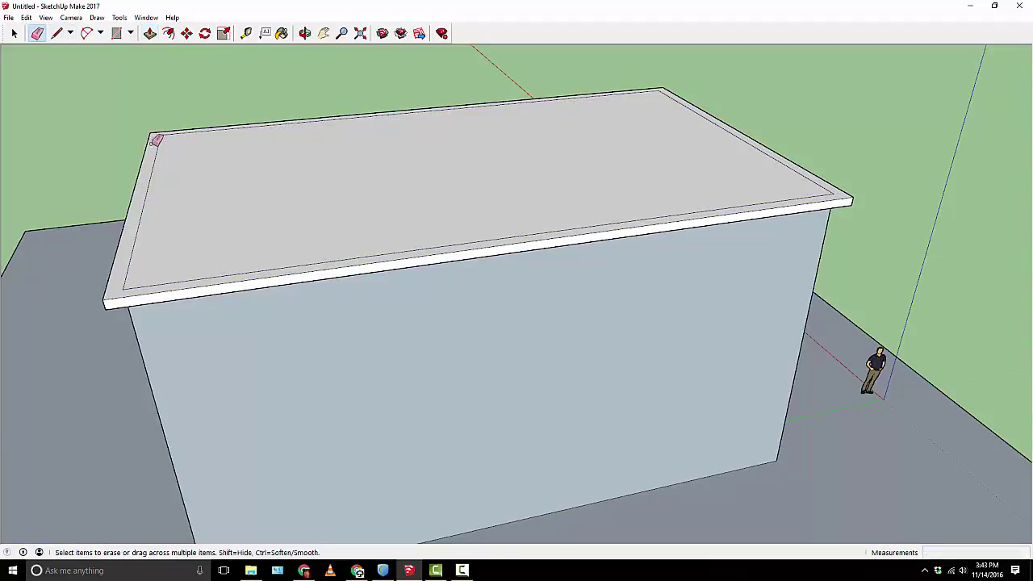
left_click(151, 180)
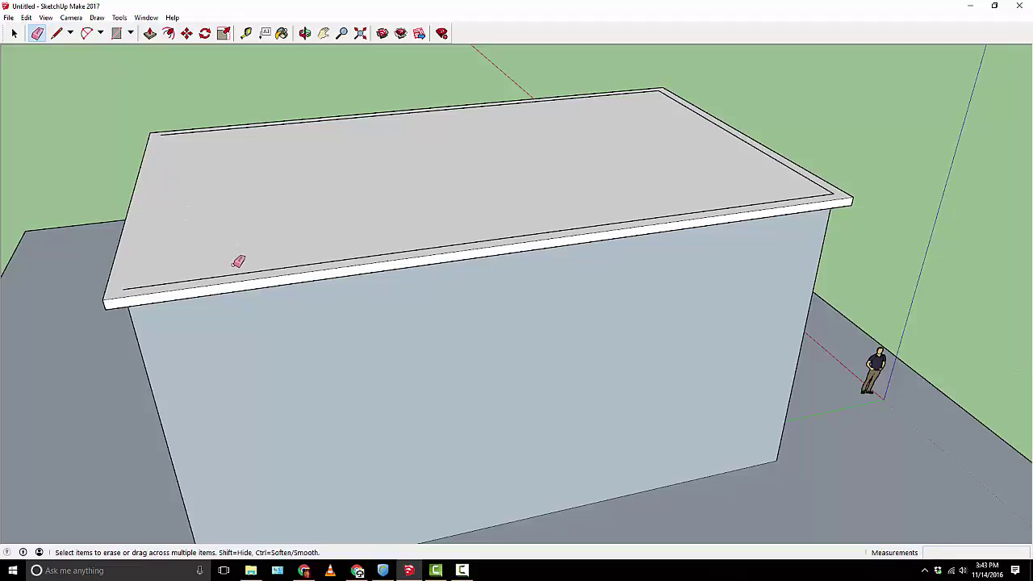
left_click(245, 273)
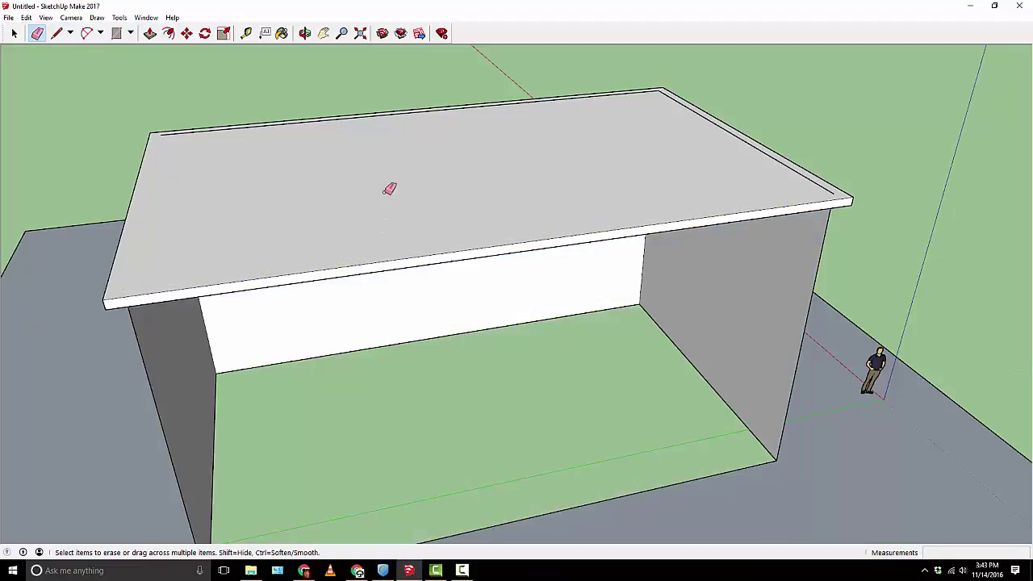
left_click(752, 139)
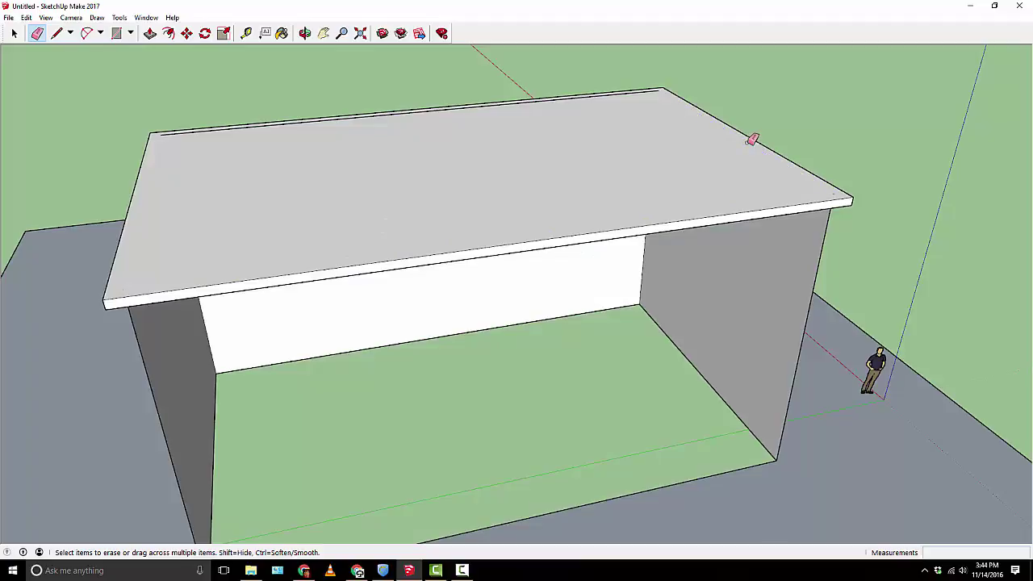
left_click(580, 95)
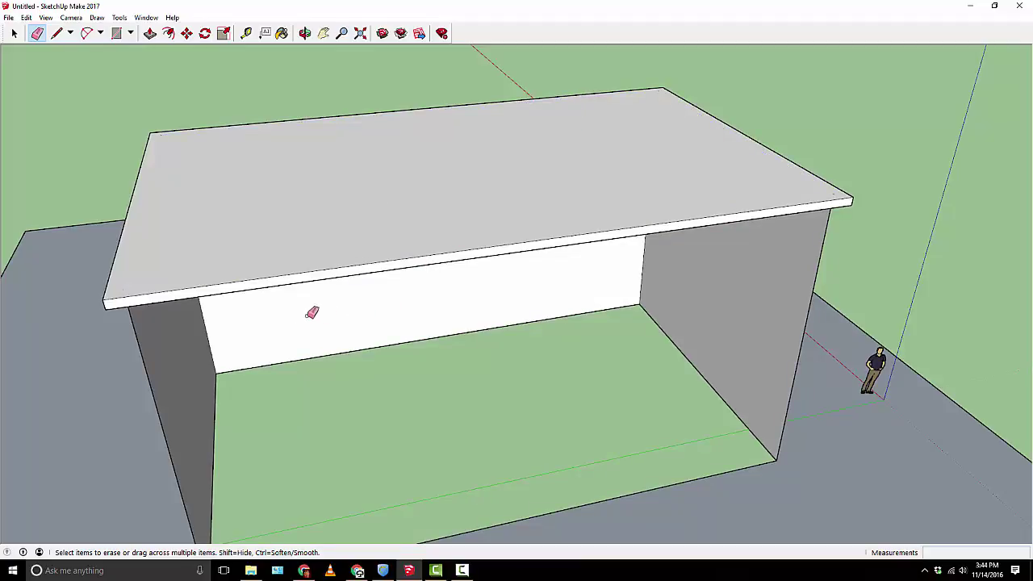
Draw a line between the upper corners of the open long wall to restore its missing face
mouse_move(312, 313)
middle_mouse_down()
mouse_move(395, 240)
mouse_move(489, 214)
mouse_move(744, 185)
mouse_move(916, 194)
mouse_move(643, 205)
mouse_move(502, 172)
mouse_move(438, 136)
mouse_move(285, 263)
mouse_move(182, 325)
mouse_move(143, 334)
mouse_move(240, 242)
mouse_move(417, 118)
mouse_move(364, 173)
mouse_move(355, 118)
mouse_move(379, 130)
middle_mouse_up()
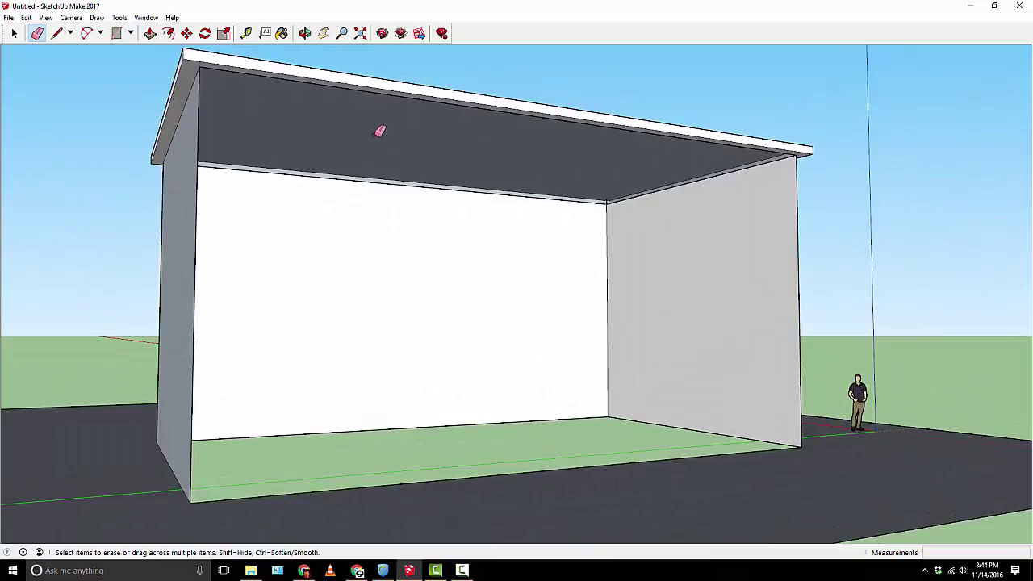
mouse_move(346, 202)
middle_mouse_down()
mouse_move(355, 152)
mouse_move(358, 180)
mouse_move(354, 139)
middle_mouse_up()
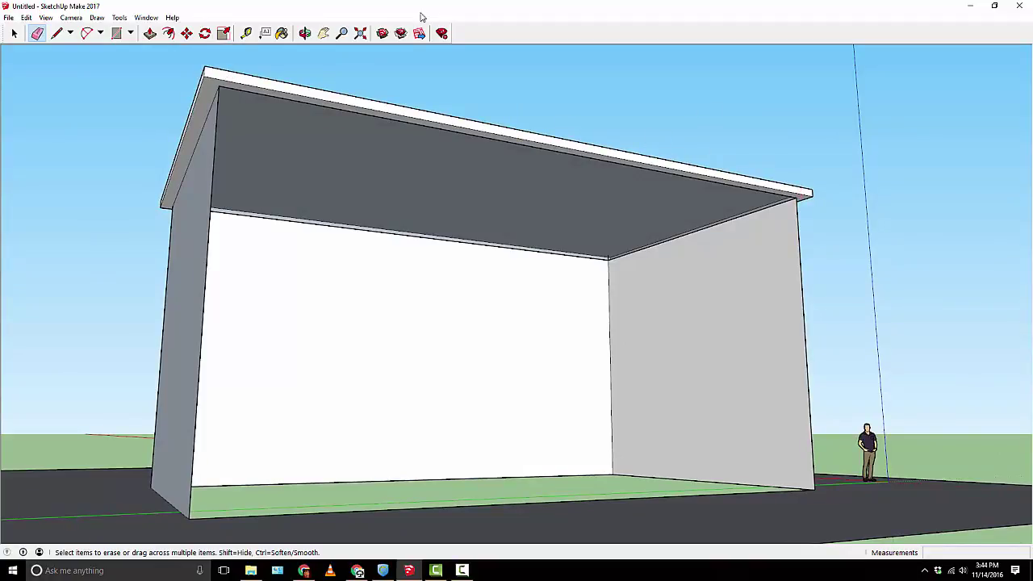
left_click(58, 33)
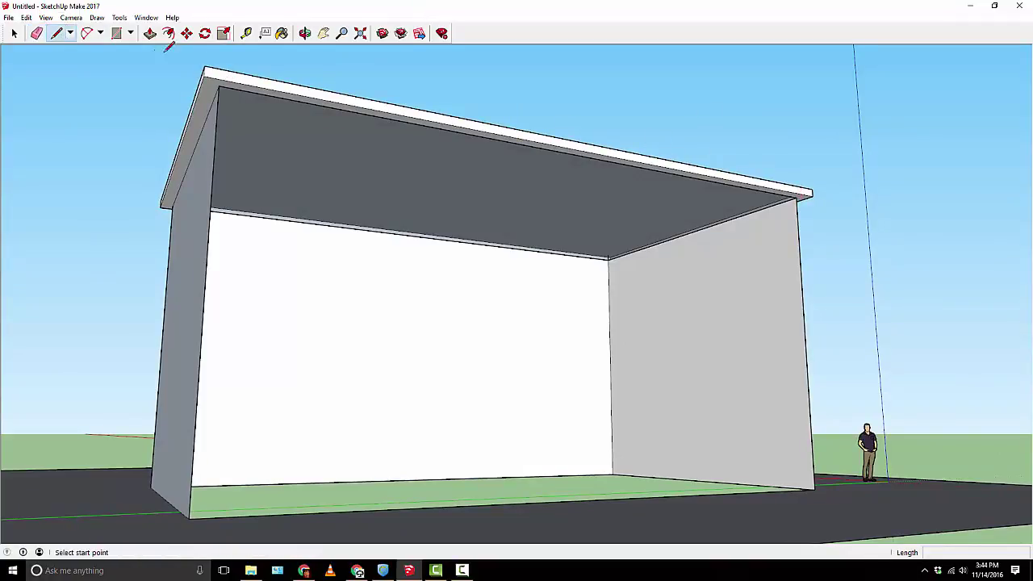
left_click(227, 92)
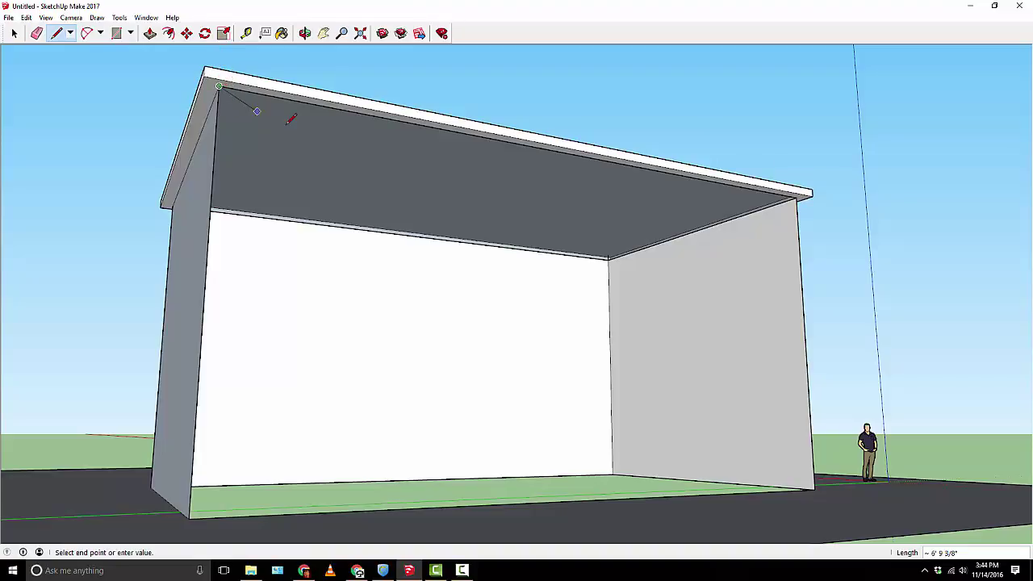
left_click(799, 196)
Draw a center line along the length of the roof top, from one short edge's midpoint to the other's
middle_click_drag(622, 150, 774, 318)
scroll(583, 247, "down", 2)
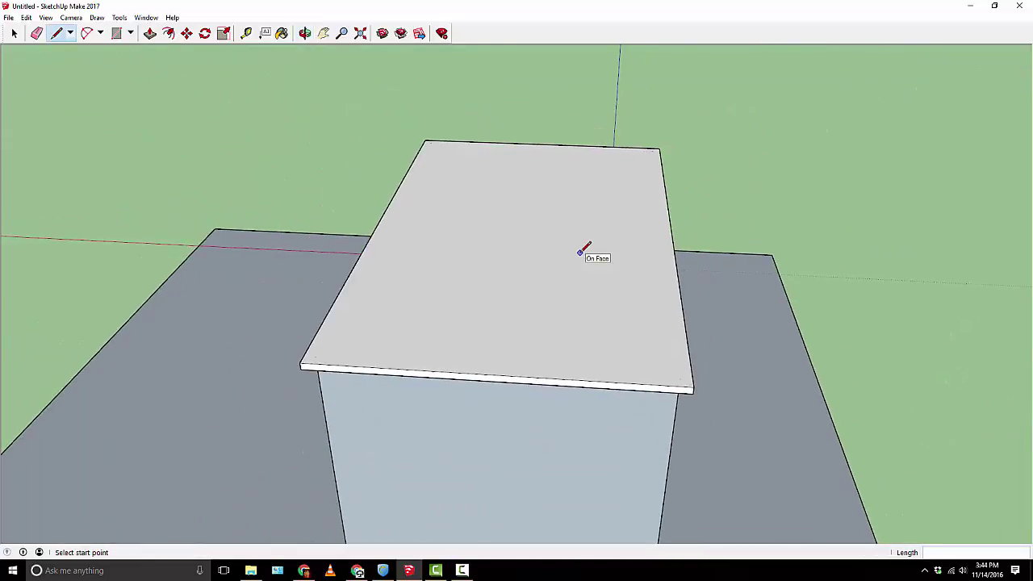
middle_click_drag(541, 179, 543, 224)
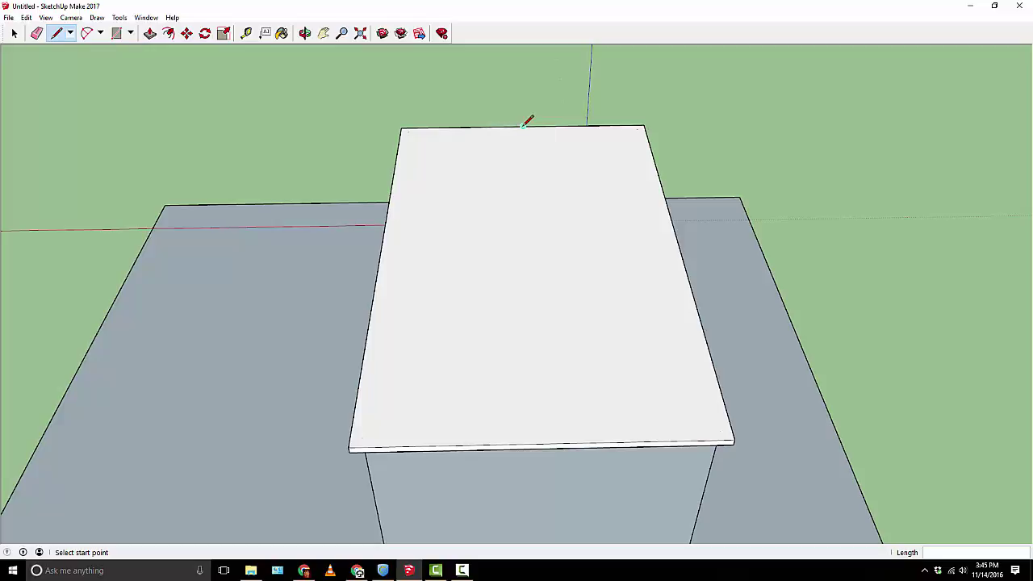
left_click(523, 127)
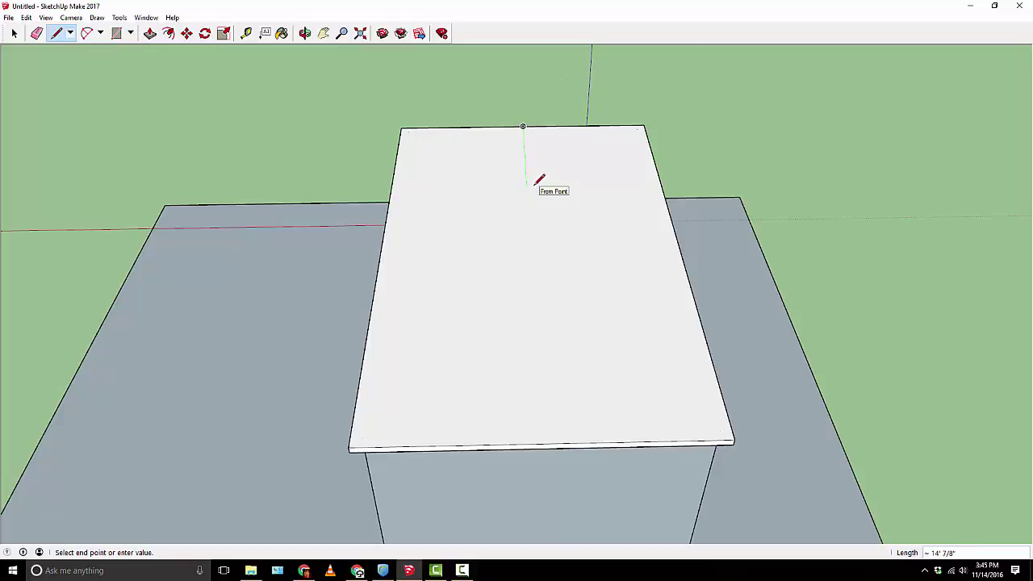
mouse_move(544, 184)
middle_mouse_down()
mouse_move(260, 207)
mouse_move(189, 250)
mouse_move(425, 251)
mouse_move(498, 240)
mouse_move(535, 200)
middle_mouse_up()
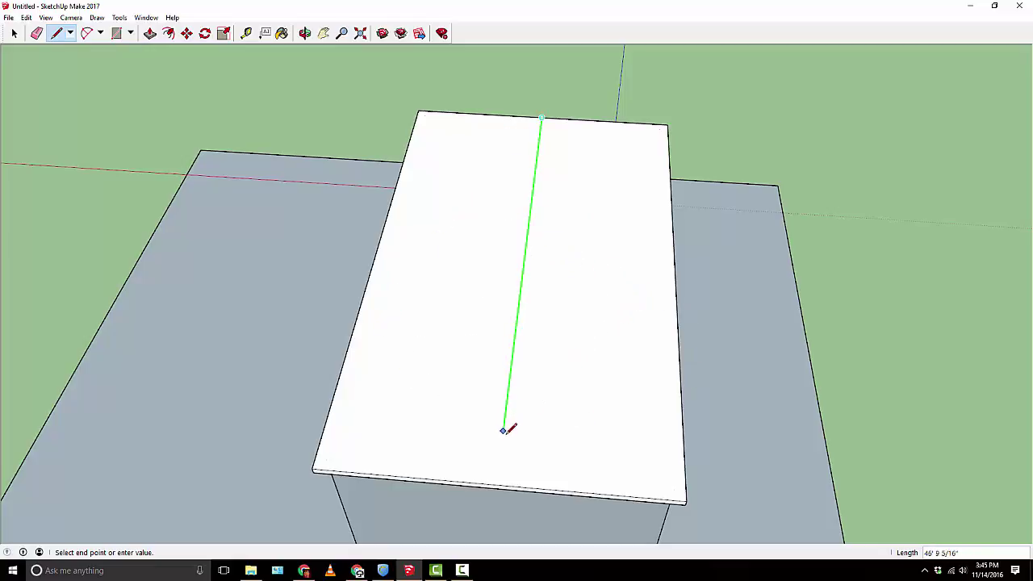
left_click(497, 485)
Move the roof's center line straight up along the blue axis by about 8' 3" to form a gable ridge
middle_click_drag(599, 366, 456, 197)
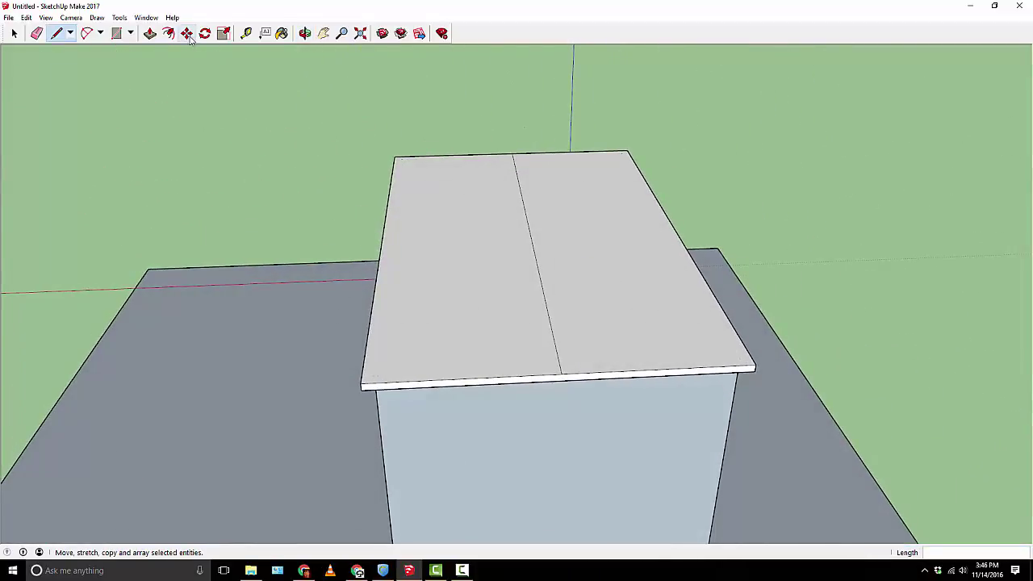
left_click(188, 35)
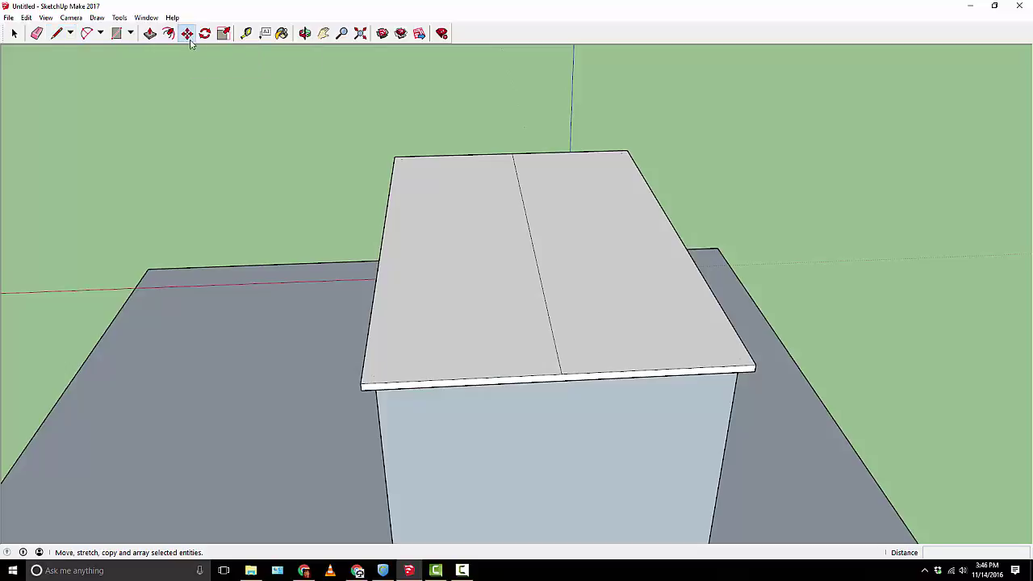
left_click(532, 235)
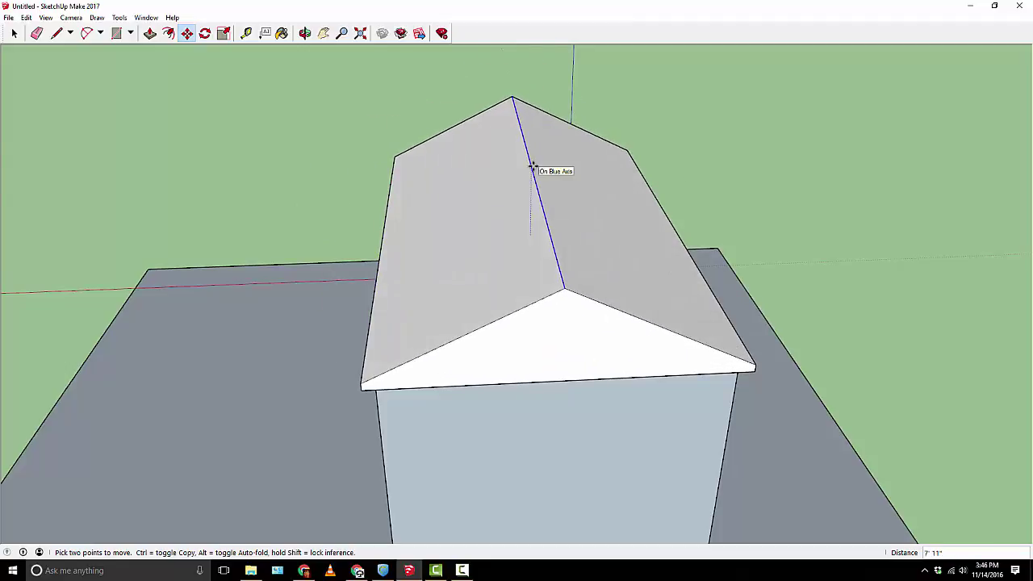
scroll(532, 166, "up", 4)
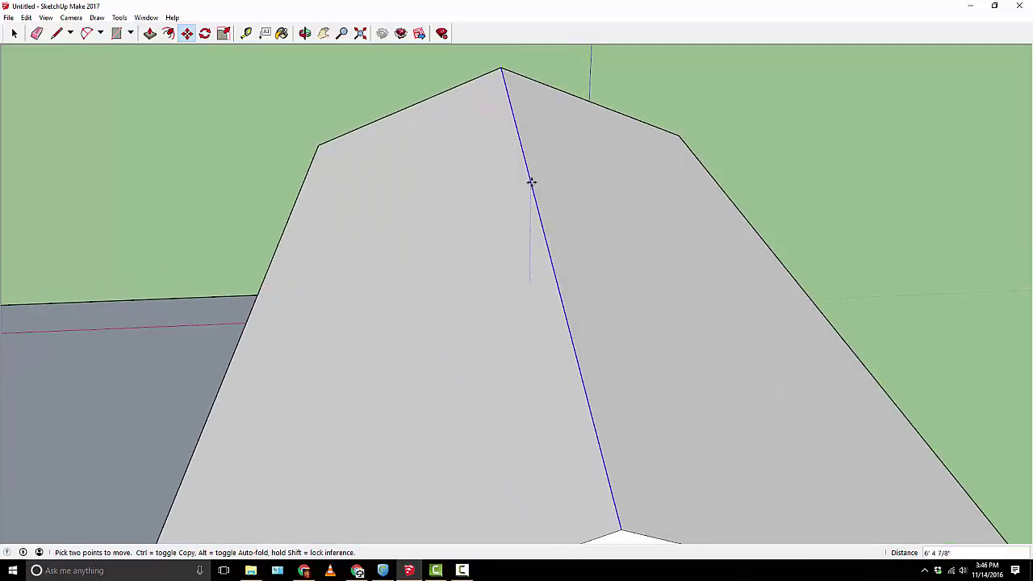
scroll(530, 179, "down", 2)
scroll(526, 208, "down", 2)
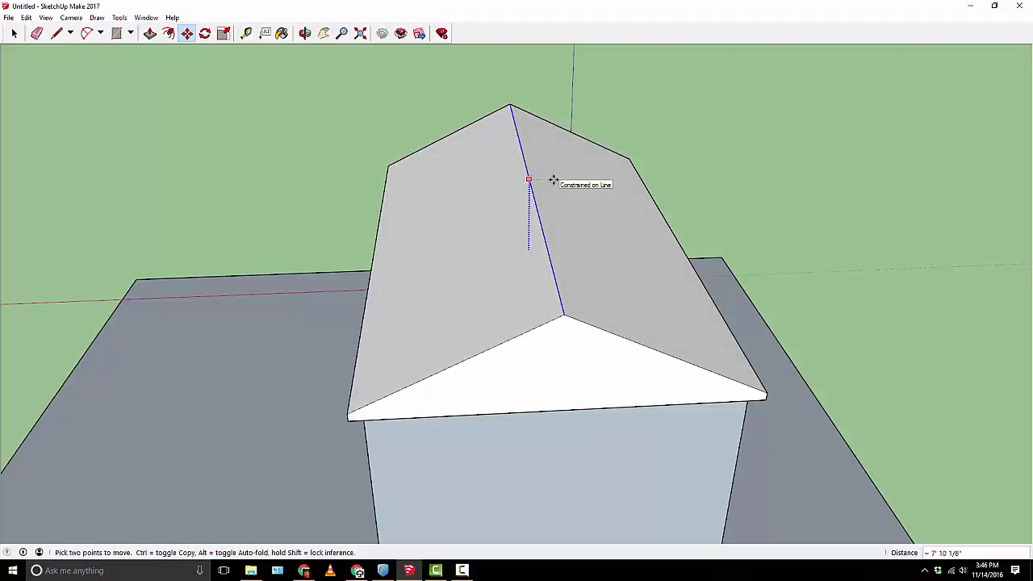
left_click(555, 175)
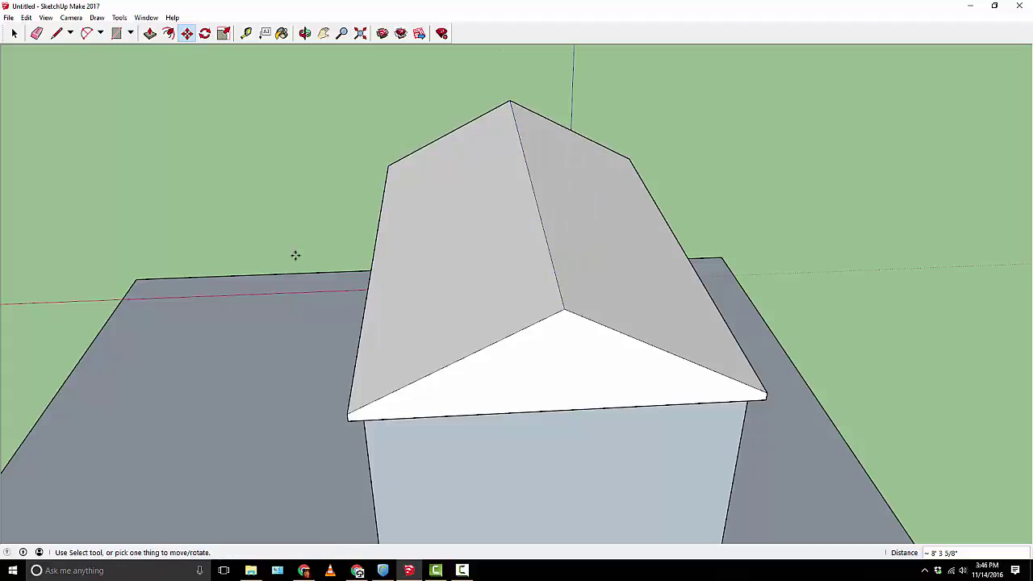
middle_click_drag(296, 253, 761, 199)
left_click_drag(903, 210, 450, 258)
key("m")
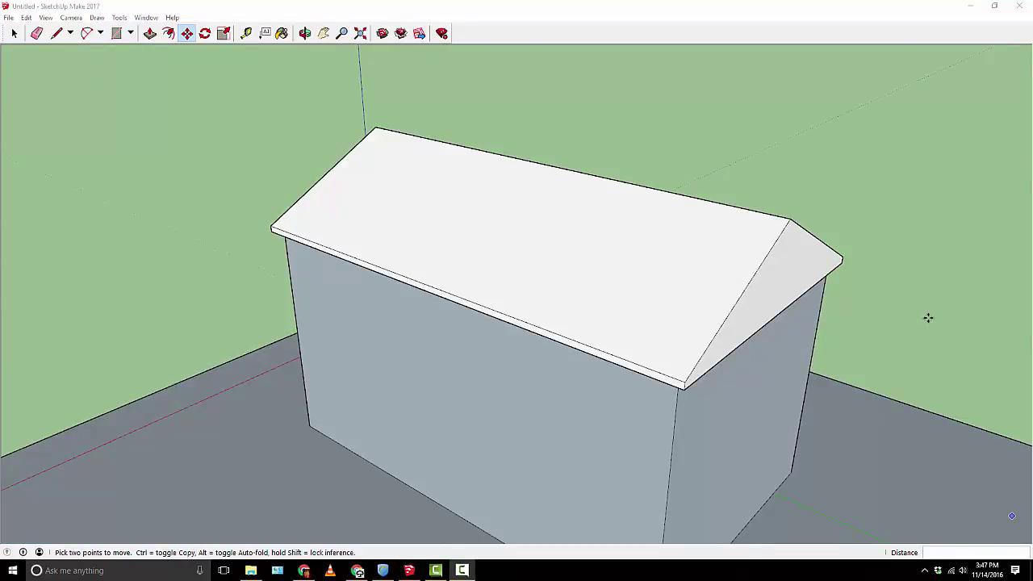
Draw a line across the gable end between the eave's upper corners to separate the fascia strip from the triangle
middle_click_drag(647, 250, 745, 214)
left_click_drag(745, 214, 489, 238)
key("m")
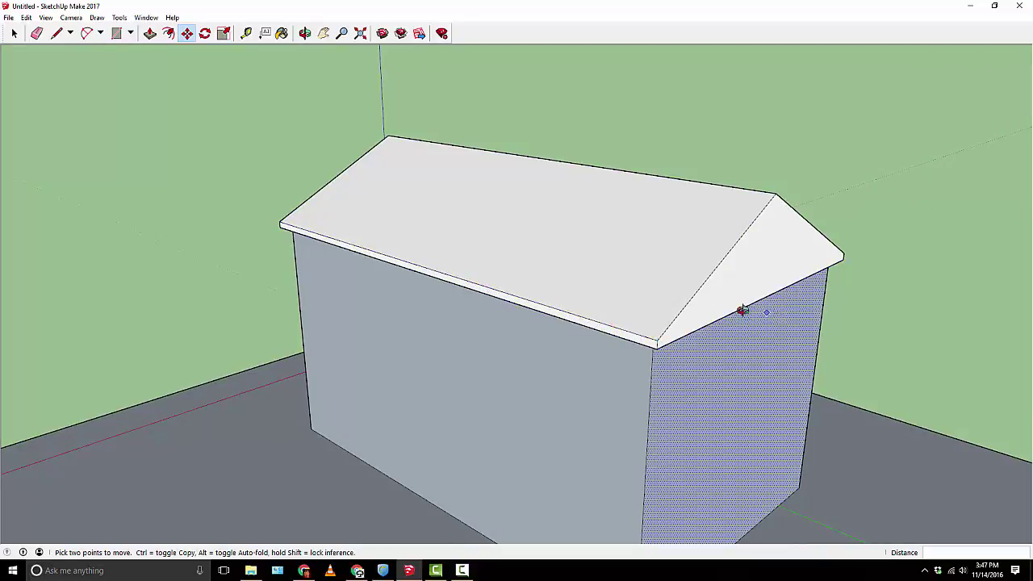
middle_click_drag(742, 307, 618, 316)
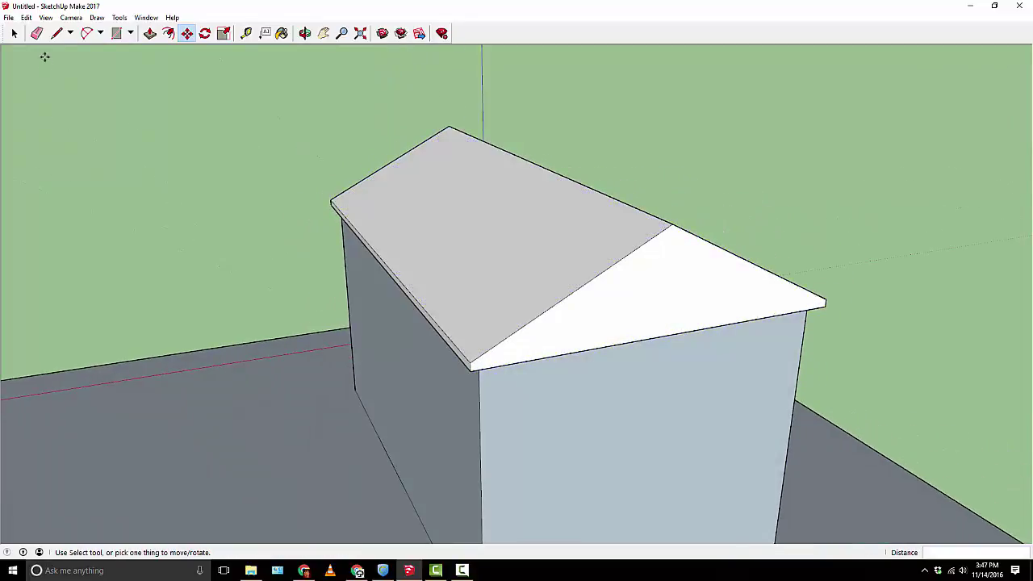
left_click(57, 34)
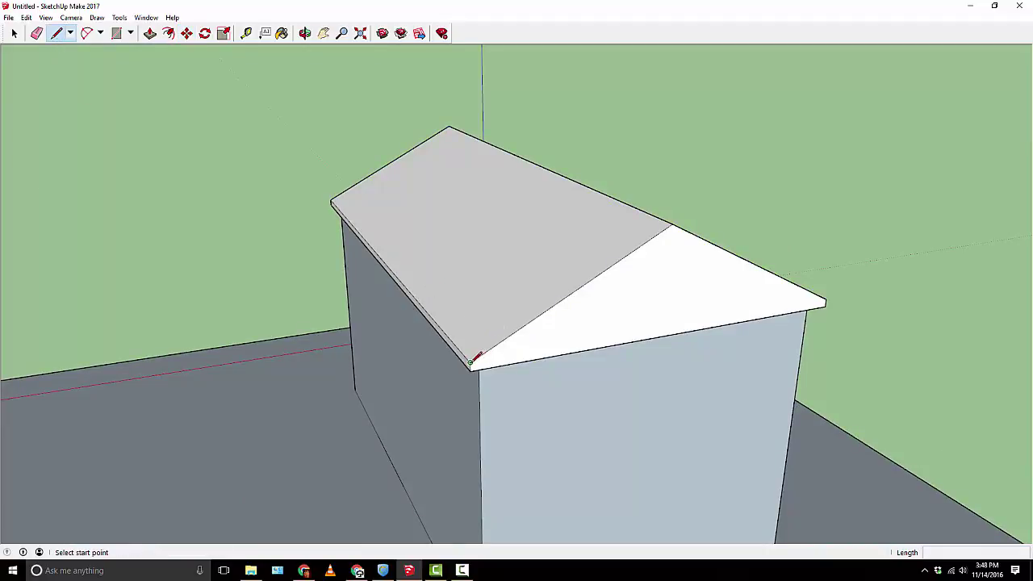
left_click(470, 362)
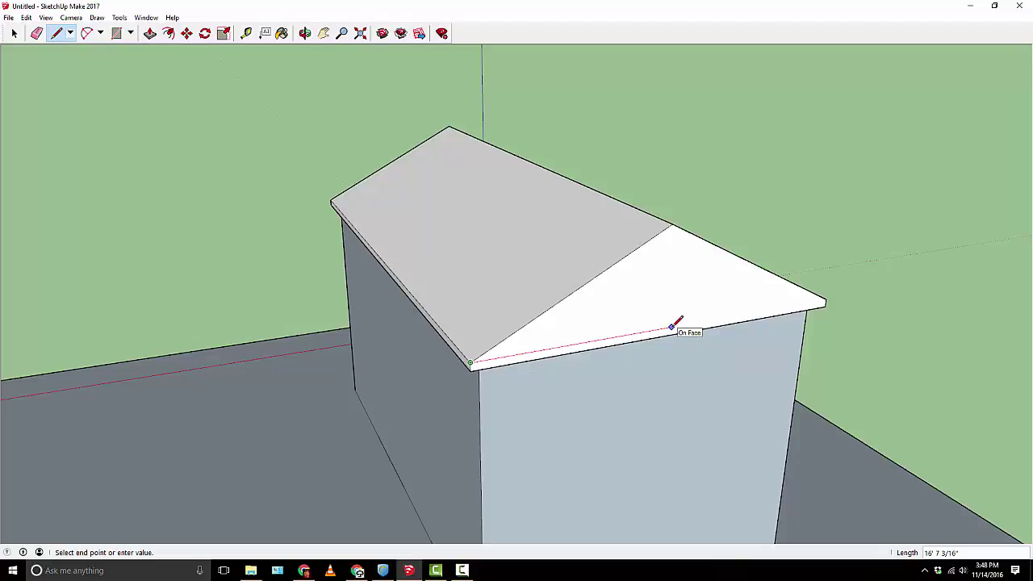
key("shift")
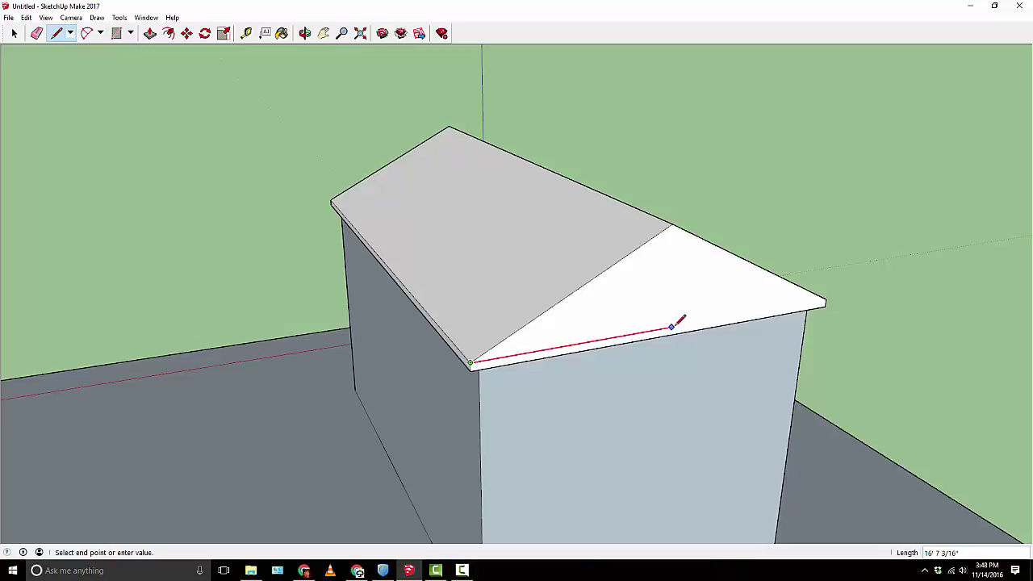
left_click(824, 300)
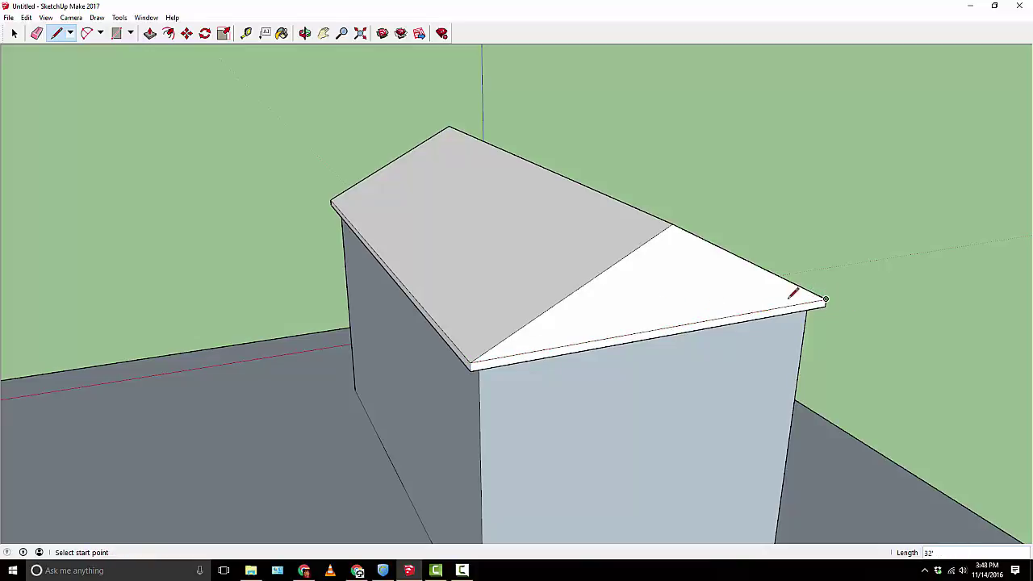
Draw a matching line between the eave's upper corners on the opposite gable end
middle_click_drag(234, 272, 401, 258)
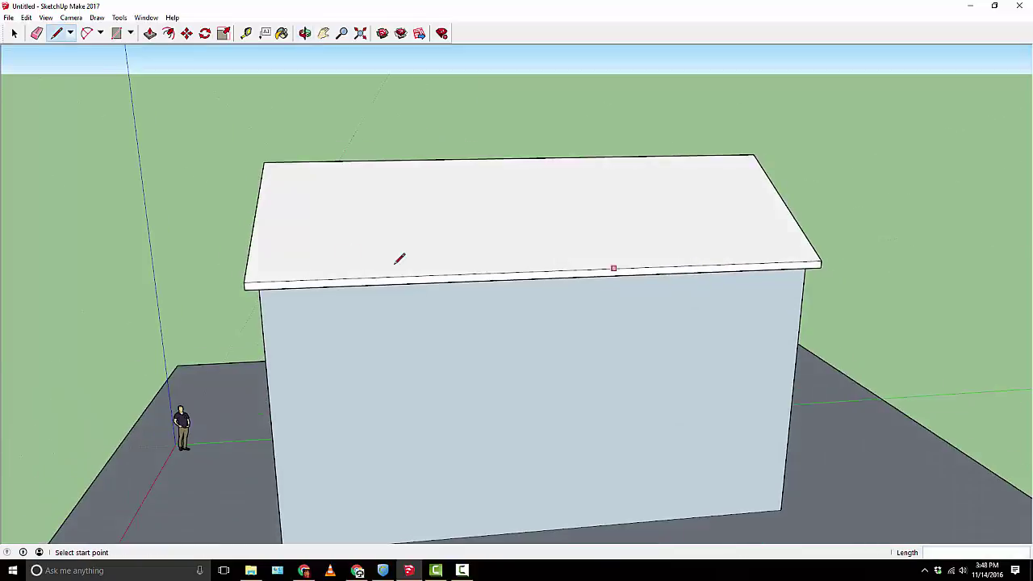
middle_click_drag(266, 254, 584, 255)
left_click(282, 282)
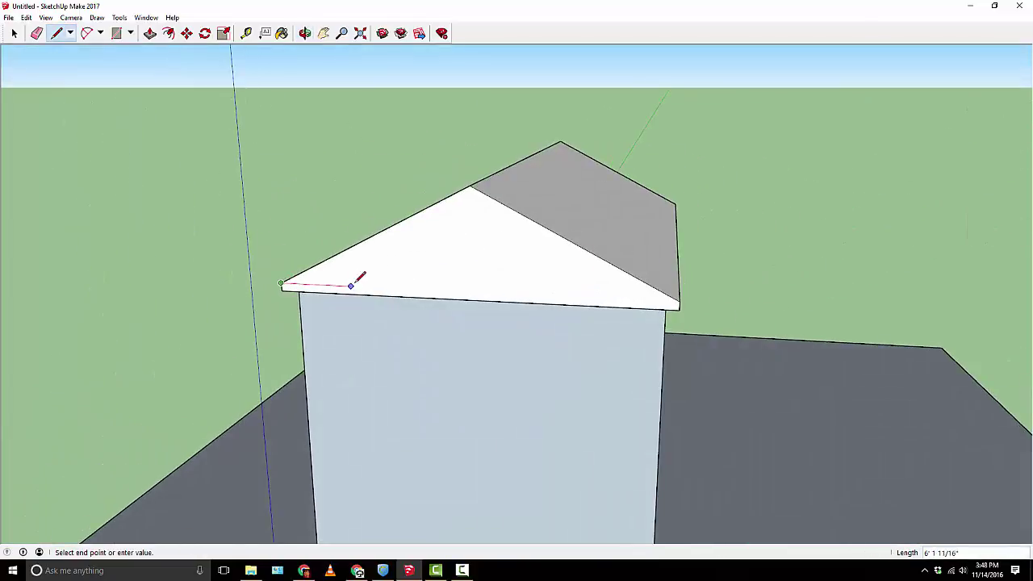
left_click(682, 298)
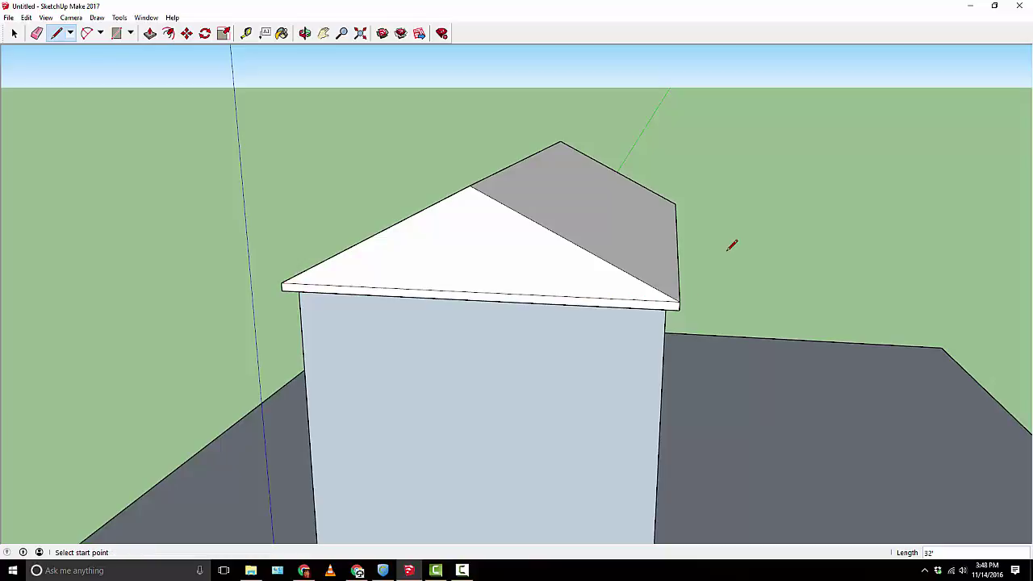
Move each end of the roof ridge 6' inward along the green axis to slope the gable ends into a hip roof
mouse_move(731, 242)
middle_mouse_down()
mouse_move(657, 295)
mouse_move(452, 306)
mouse_move(345, 328)
mouse_move(341, 307)
middle_mouse_up()
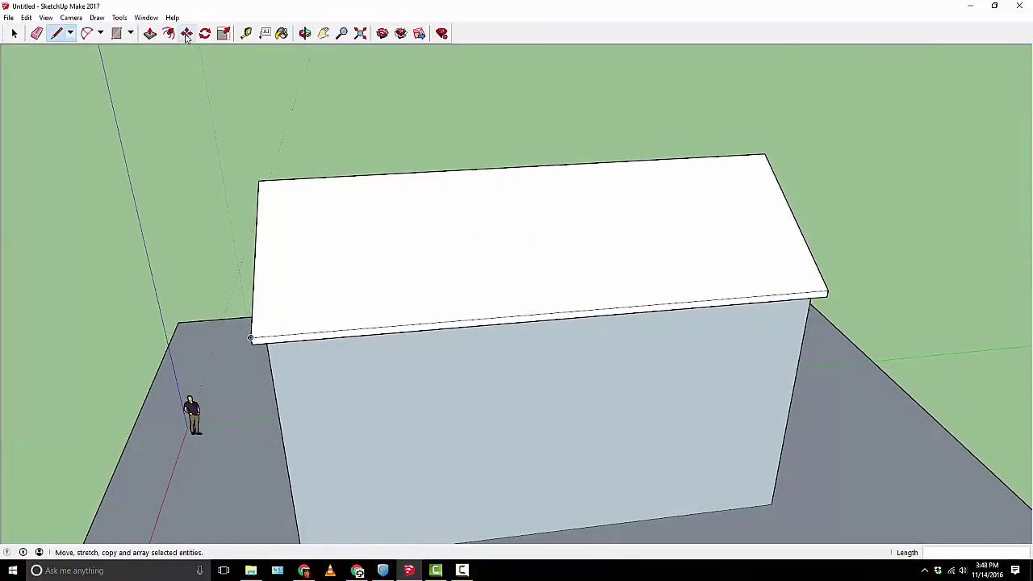
left_click(187, 33)
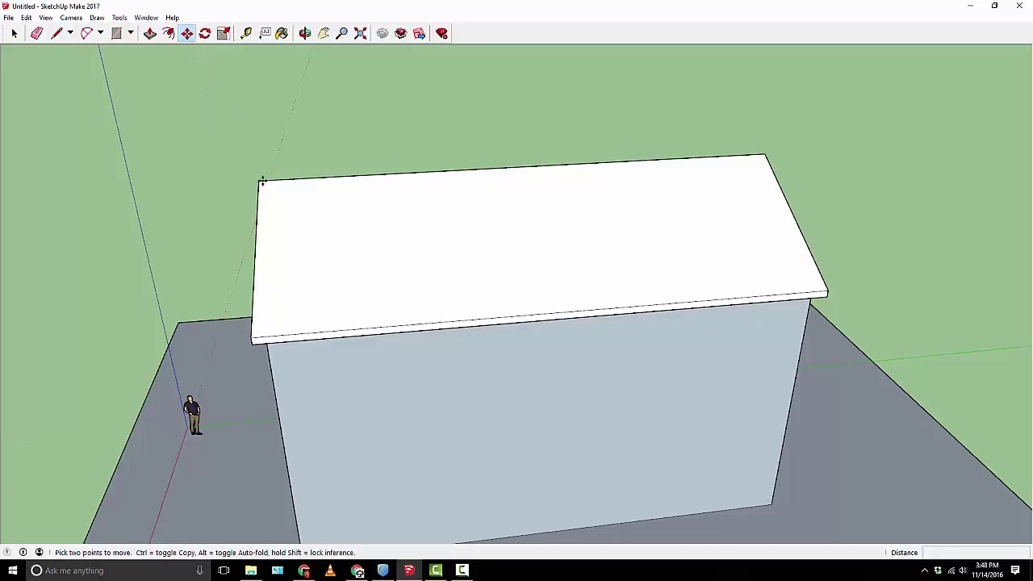
left_click(258, 181)
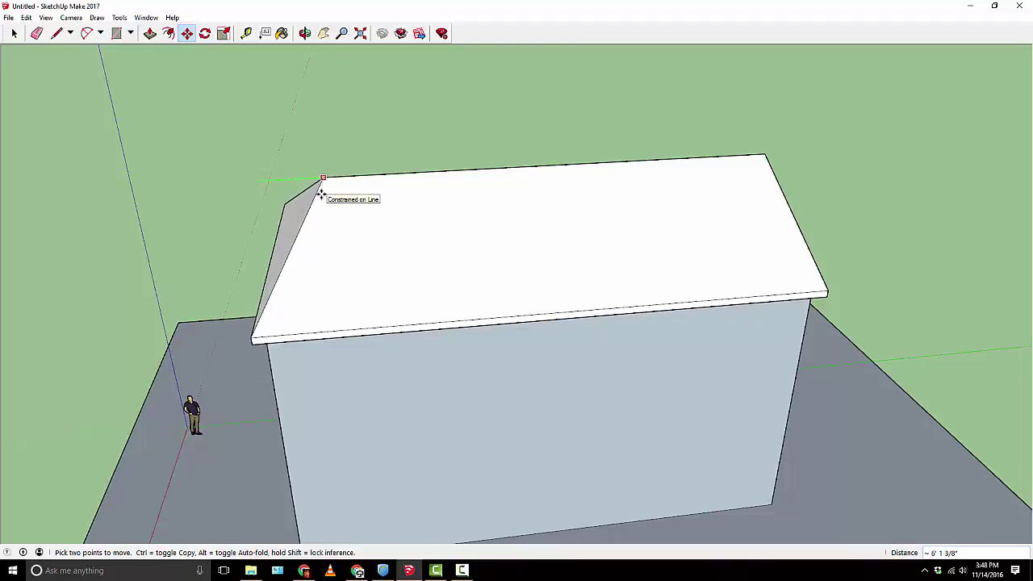
left_click(321, 193)
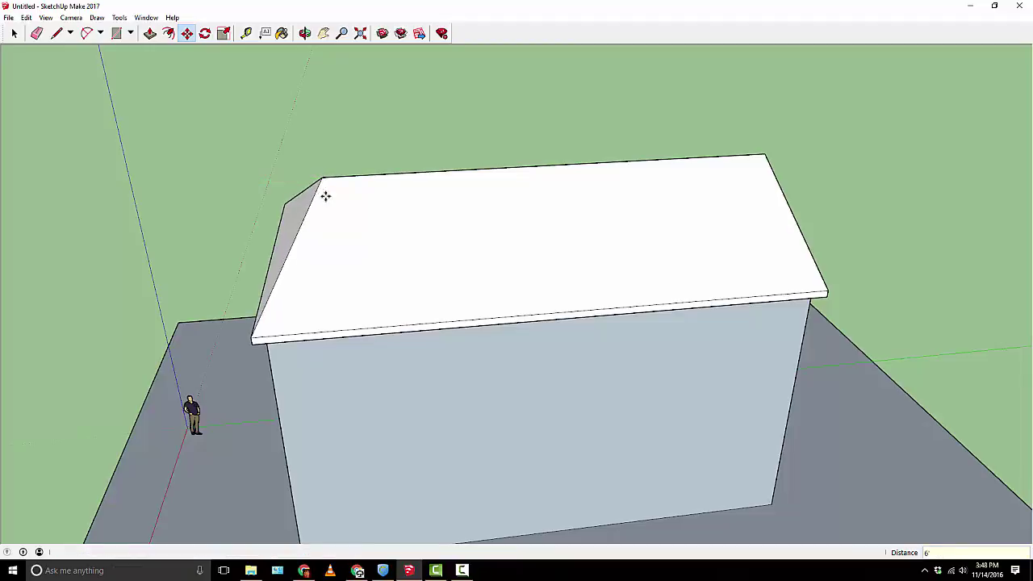
middle_click_drag(530, 226, 579, 231)
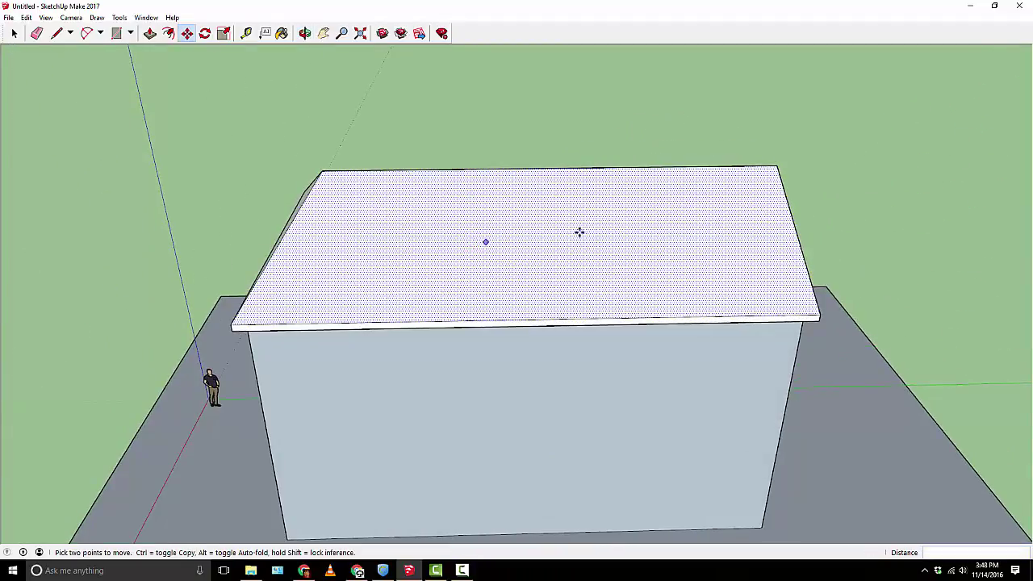
left_click(776, 170)
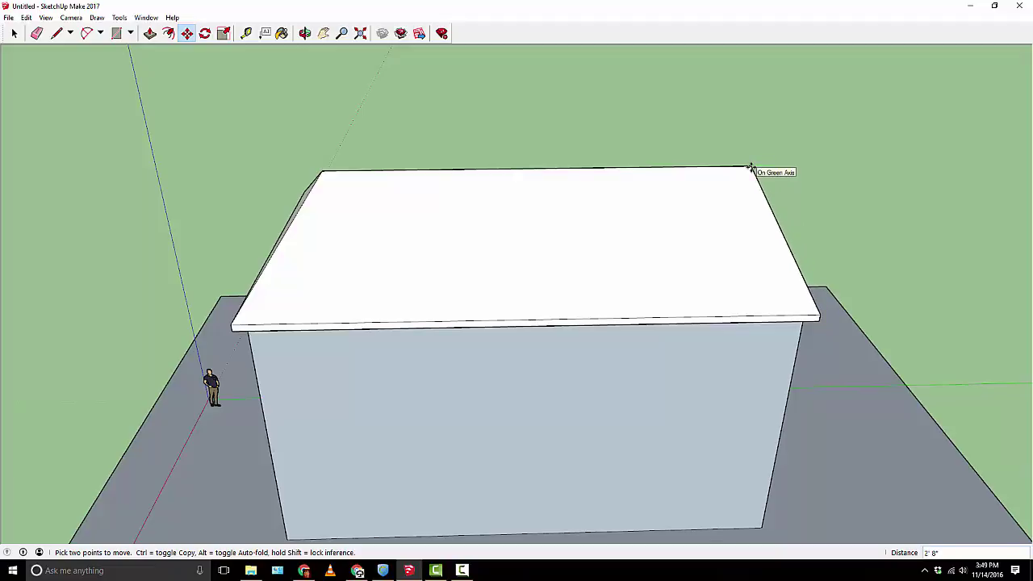
left_click(728, 168)
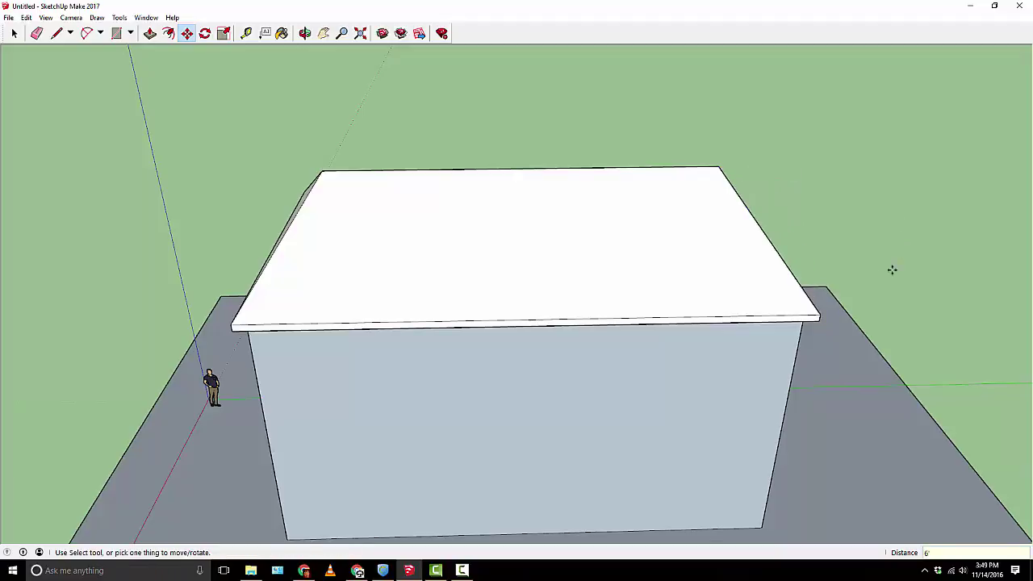
Measure the long wall's width from one vertical edge to the other with the Tape Measure
middle_click_drag(892, 269, 1032, 259)
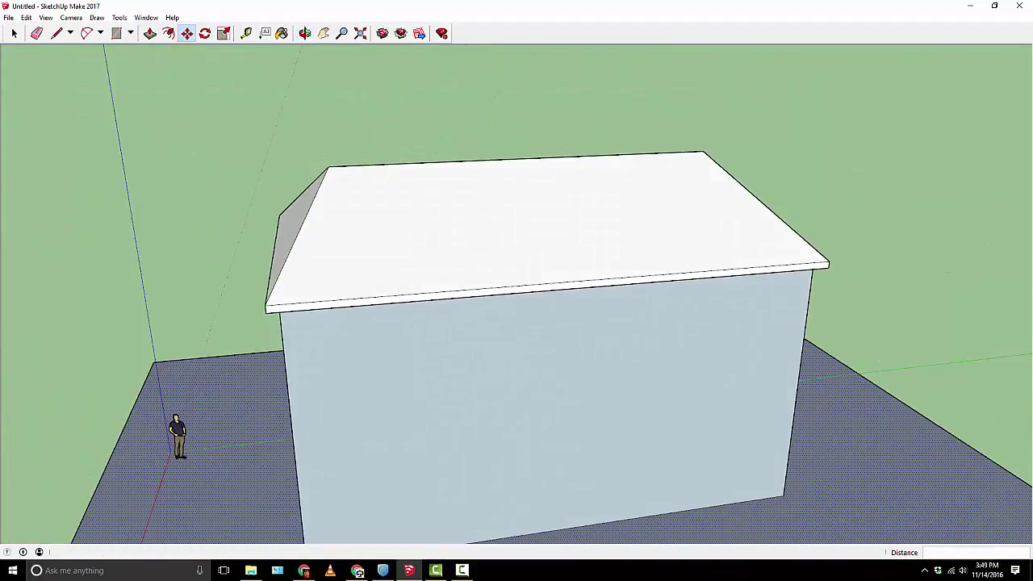
scroll(516, 290, "down", 2)
key("t")
middle_click_drag(512, 334, 293, 290)
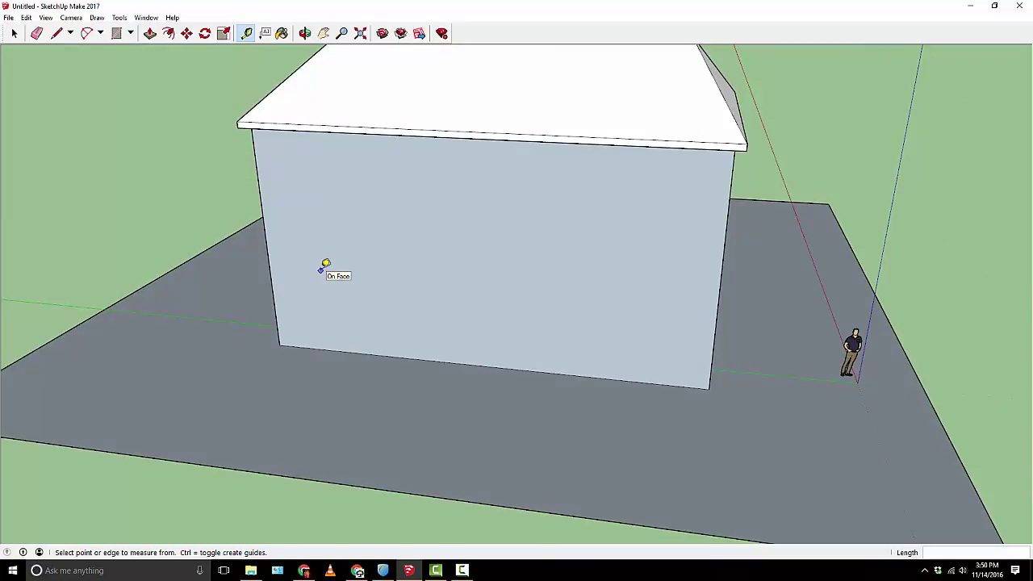
middle_click_drag(322, 331, 360, 315)
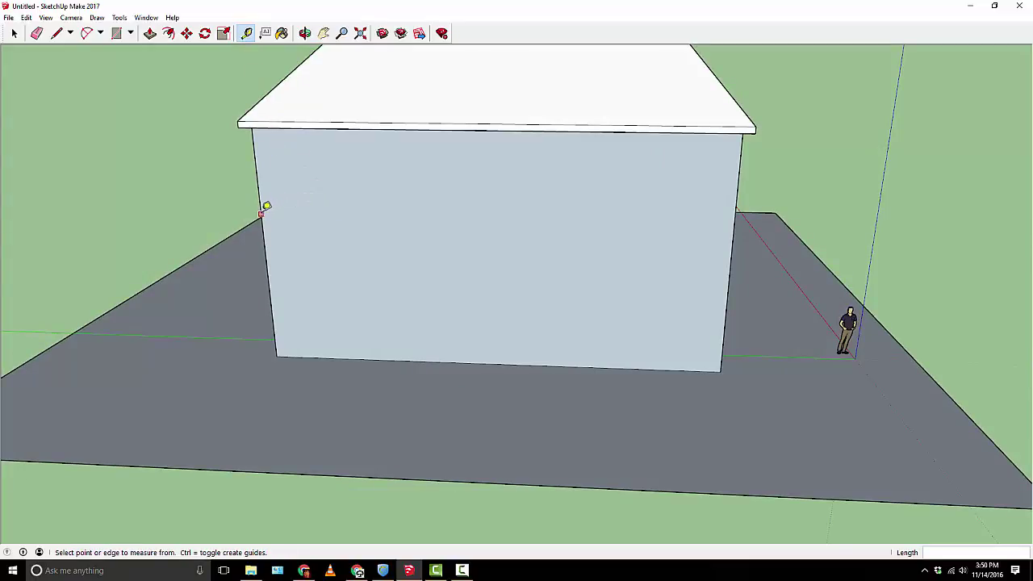
left_click(263, 211)
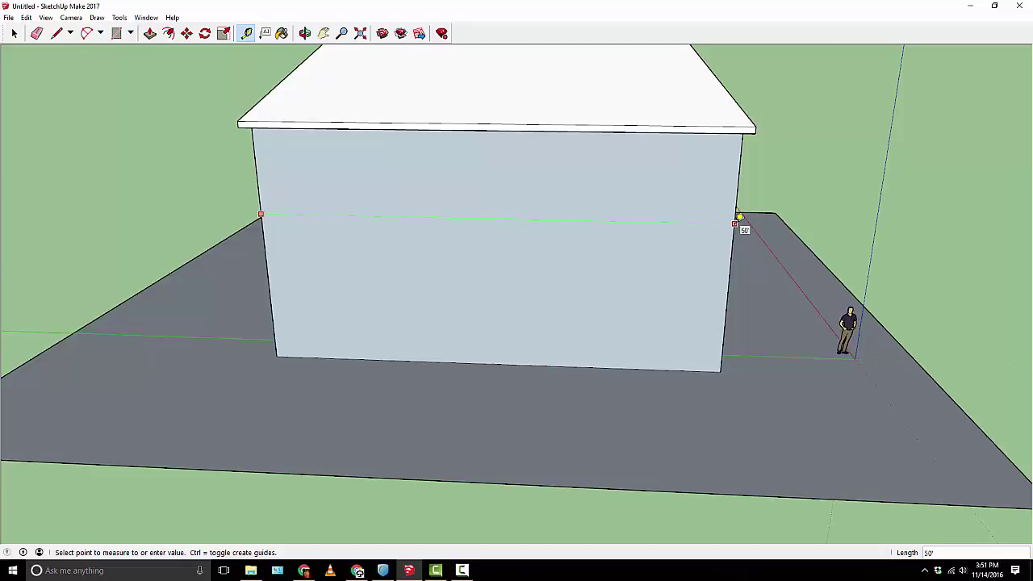
left_click(739, 217)
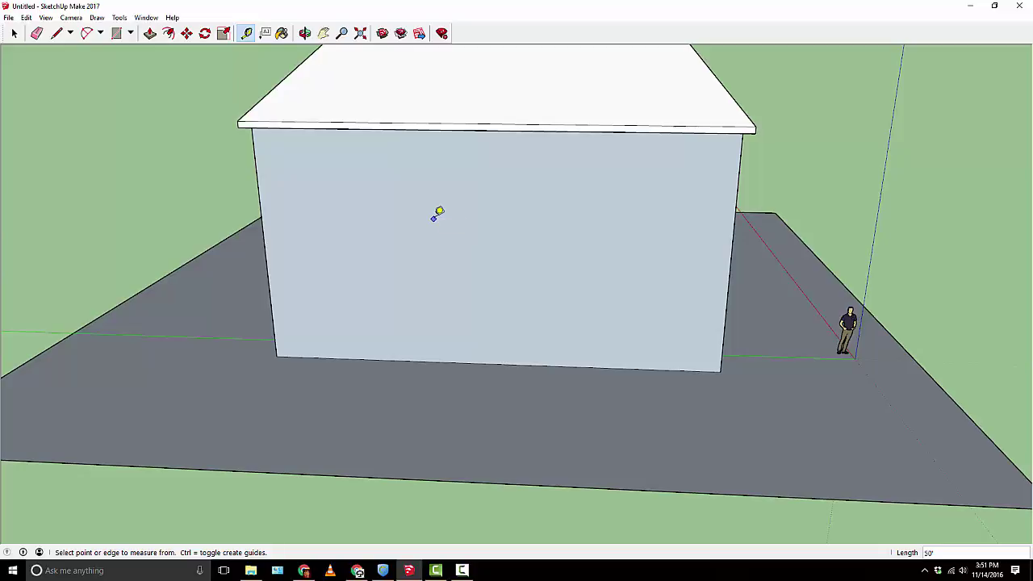
Place a vertical guide on the long wall 25' from its side edge
left_click(261, 224)
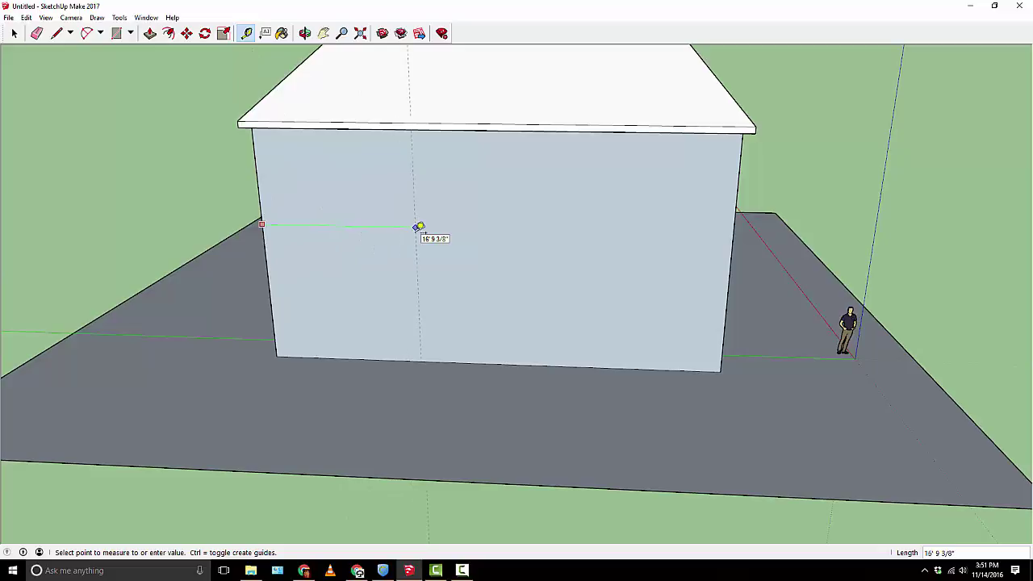
key("Escape")
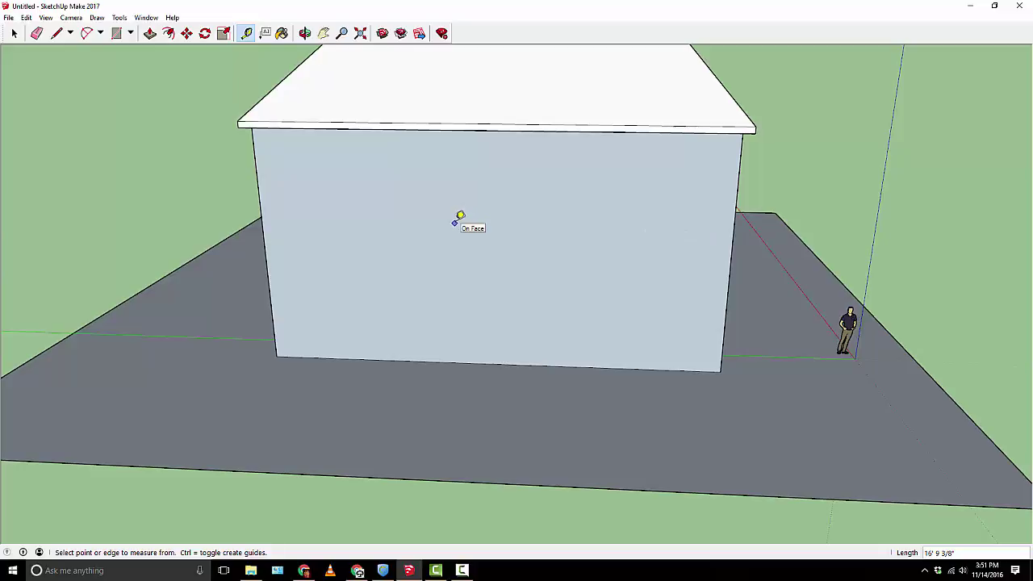
left_click(262, 223)
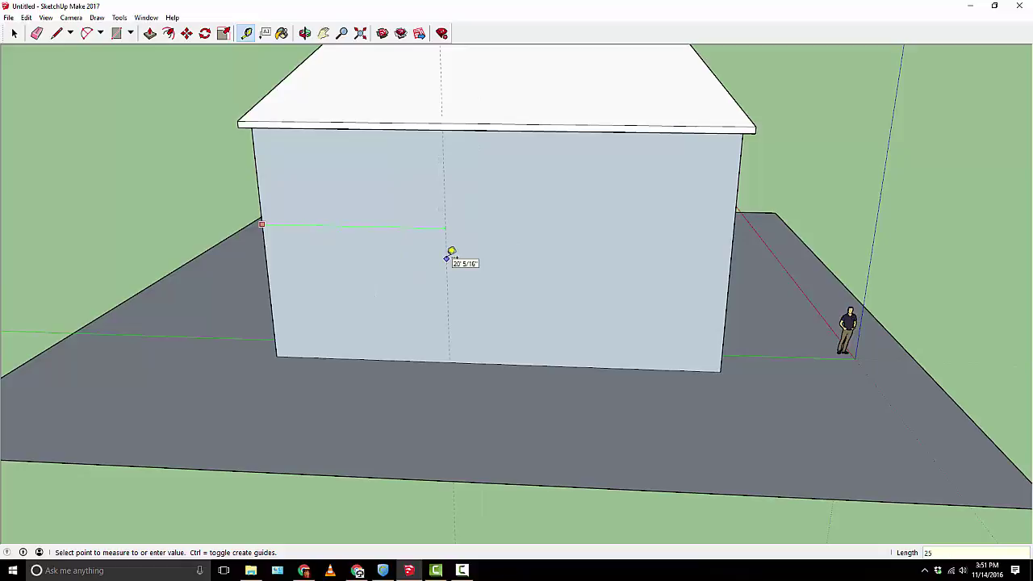
key("Escape")
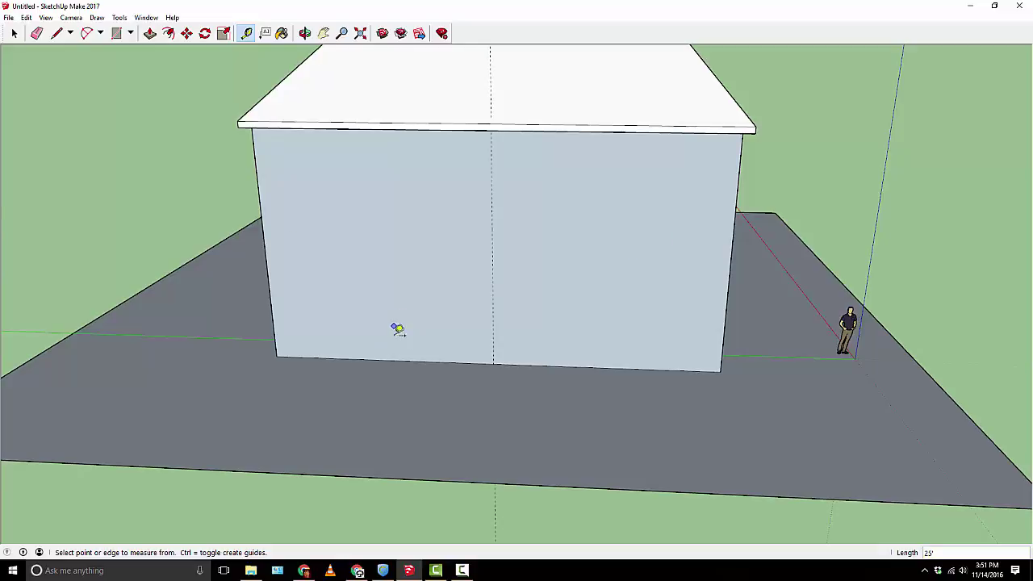
Measure the long wall's height from its base to the underside of the roof
left_click(457, 361)
middle_click_drag(465, 191, 460, 140)
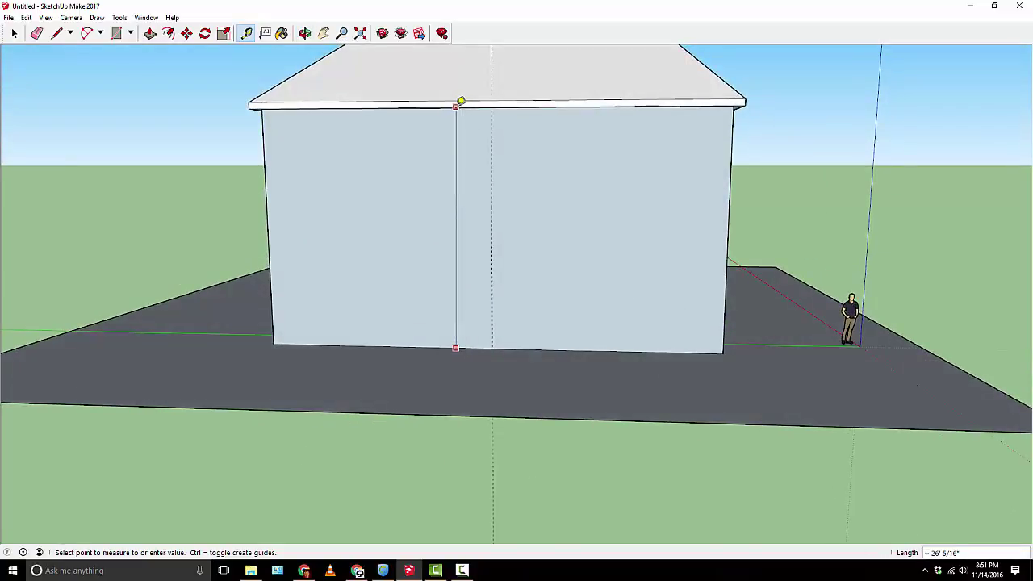
scroll(456, 103, "up", 3)
mouse_move(454, 104)
middle_mouse_down()
mouse_move(447, 138)
mouse_move(460, 92)
middle_mouse_up()
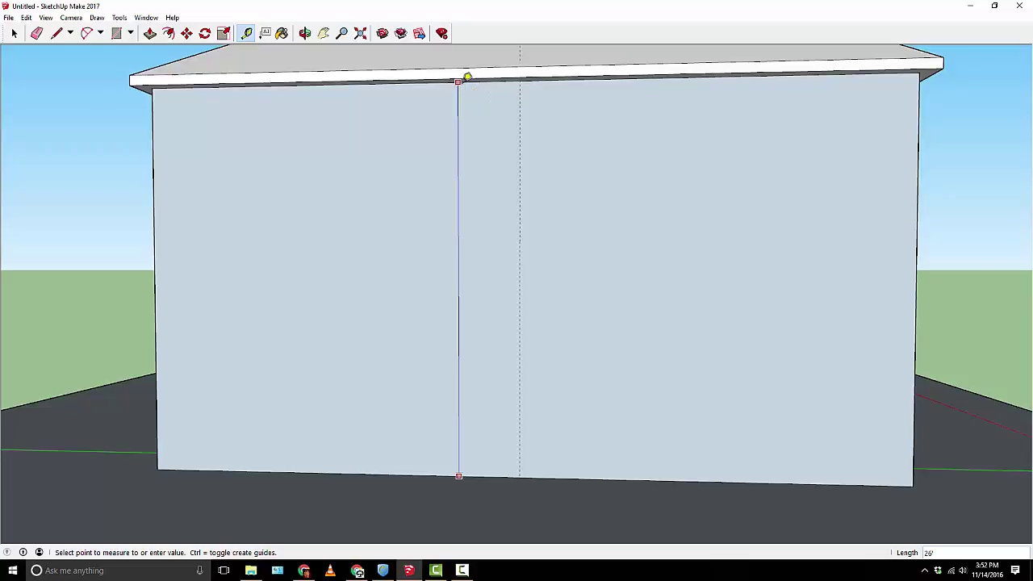
left_click(465, 79)
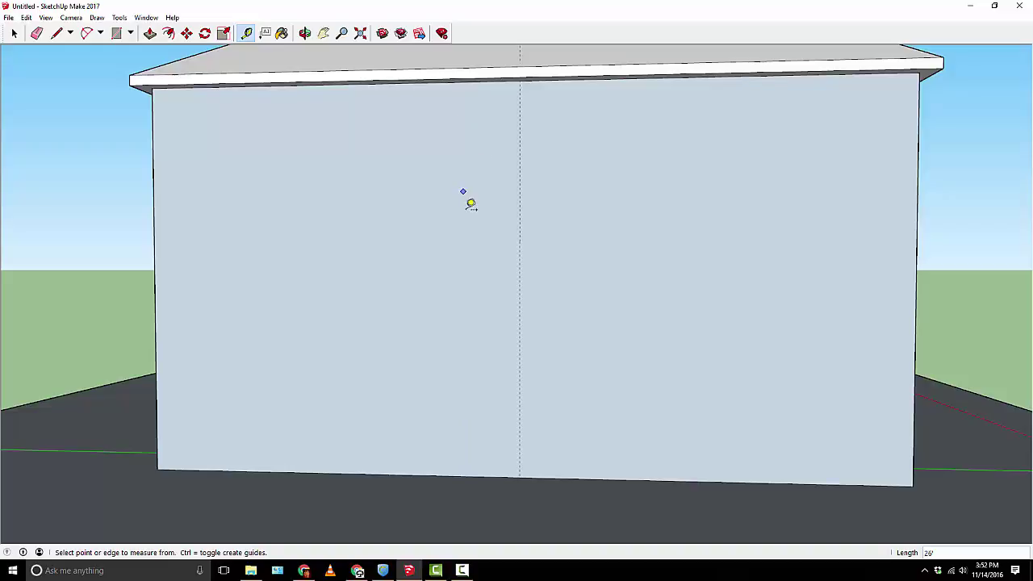
Place a horizontal guide on the long wall 13' above its base edge
left_click(503, 475)
type("6'")
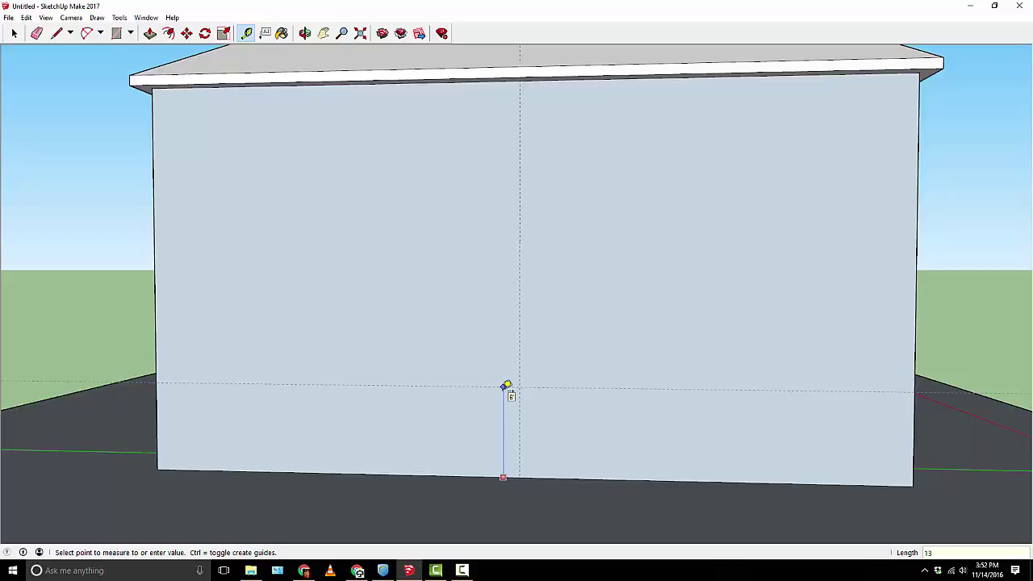
key("Return")
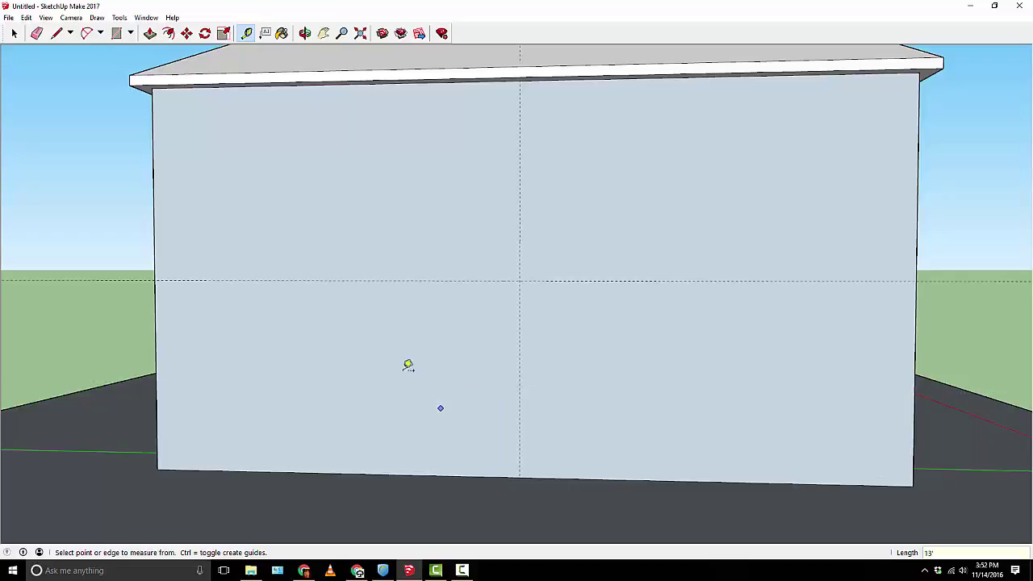
Place vertical guides on the long wall 12.5' and 37.5' from the same side edge
middle_click_drag(289, 224, 487, 180)
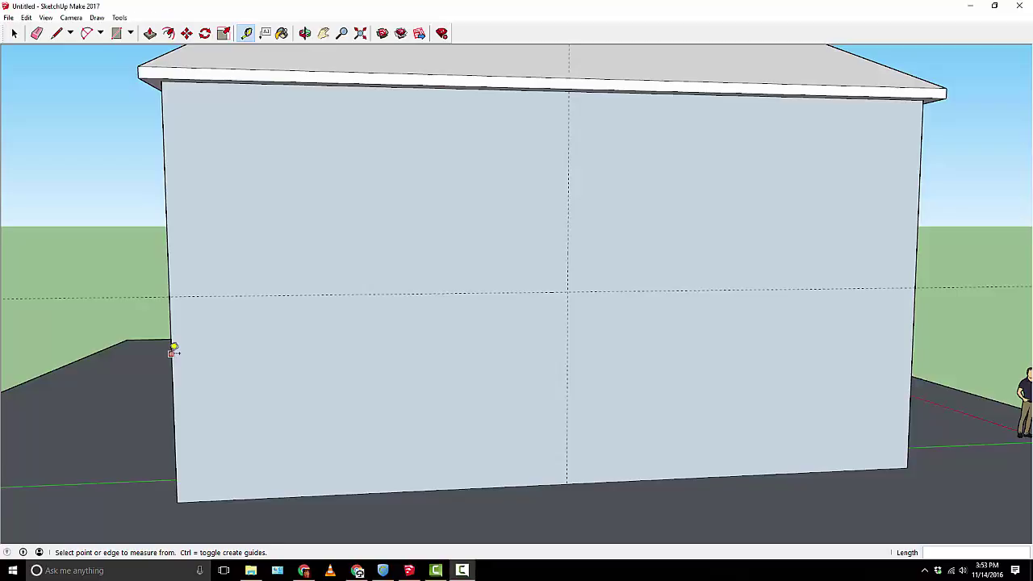
left_click(171, 350)
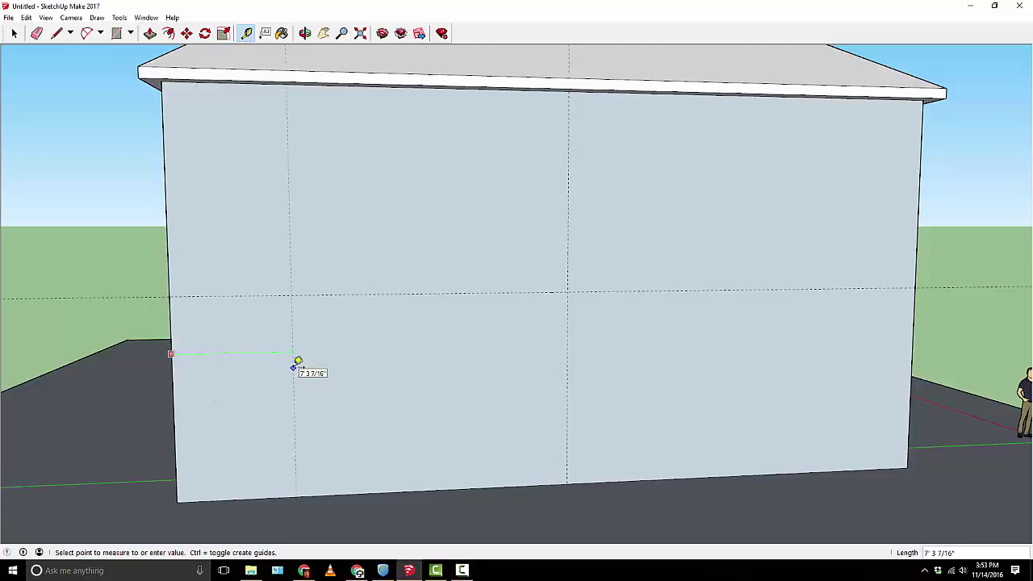
type("12.5")
key("Return")
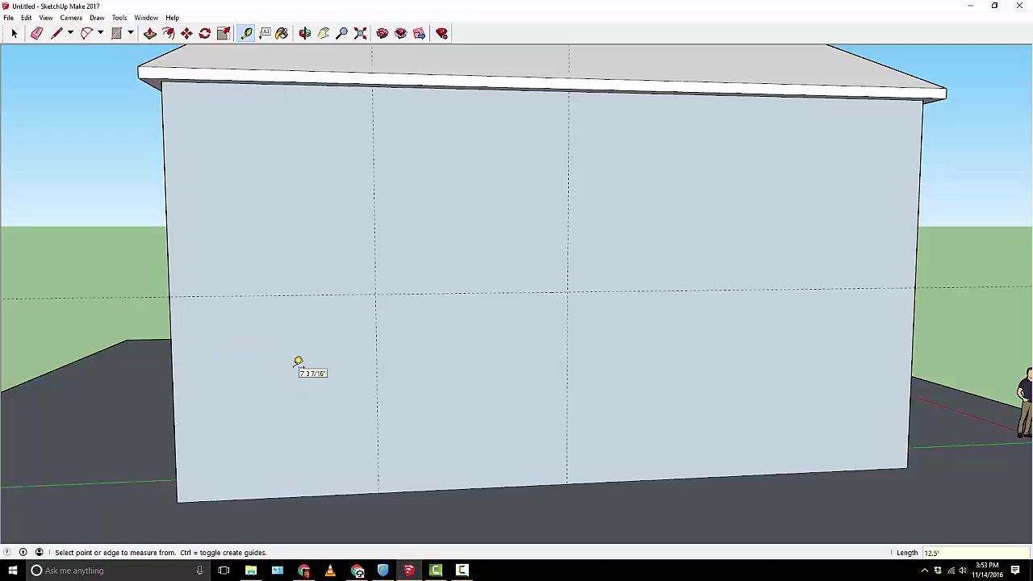
left_click(171, 342)
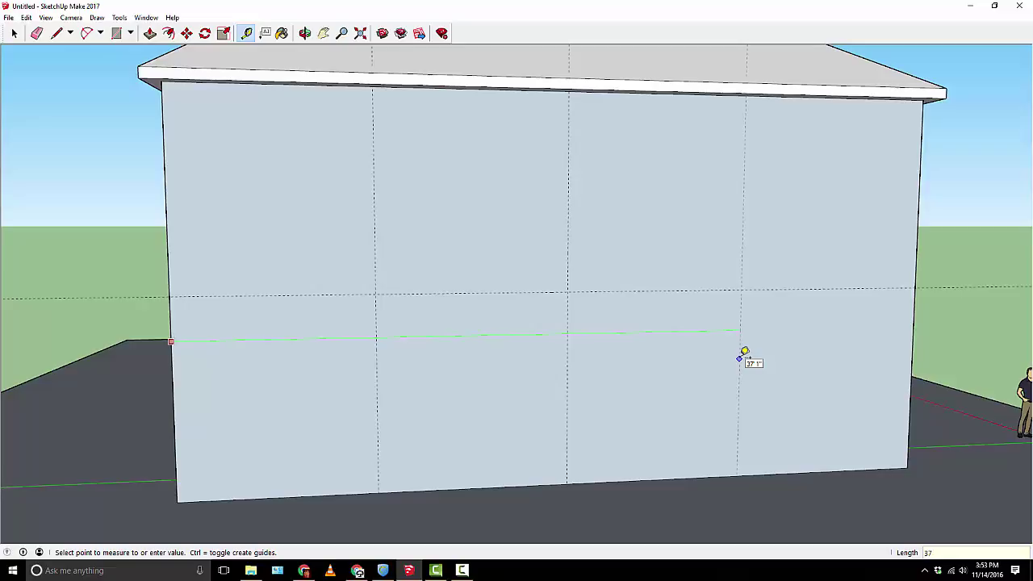
key("Return")
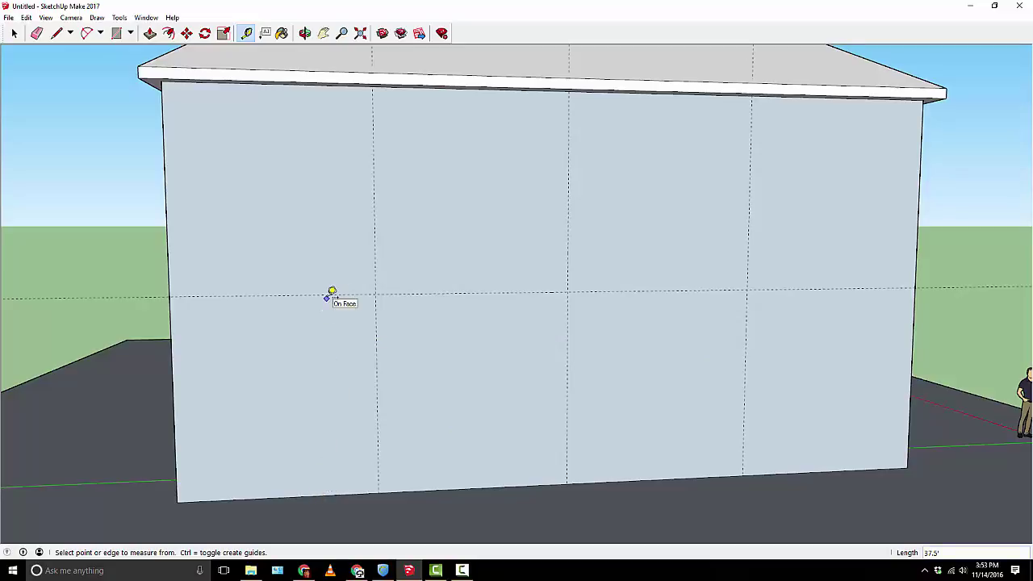
Place a horizontal guide on the long wall 6.5' above its base edge
left_click(326, 495)
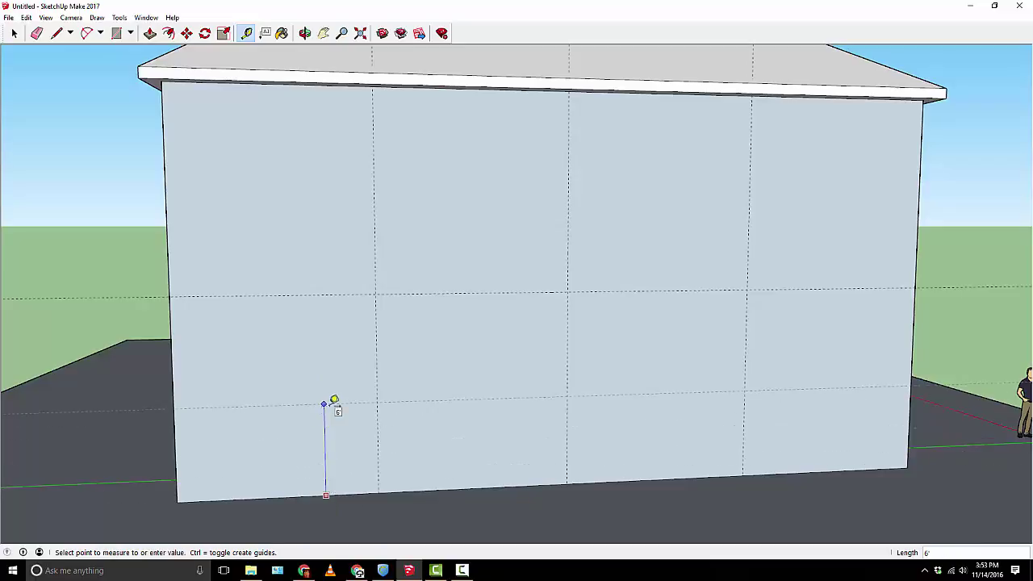
type("6.5")
key("Return")
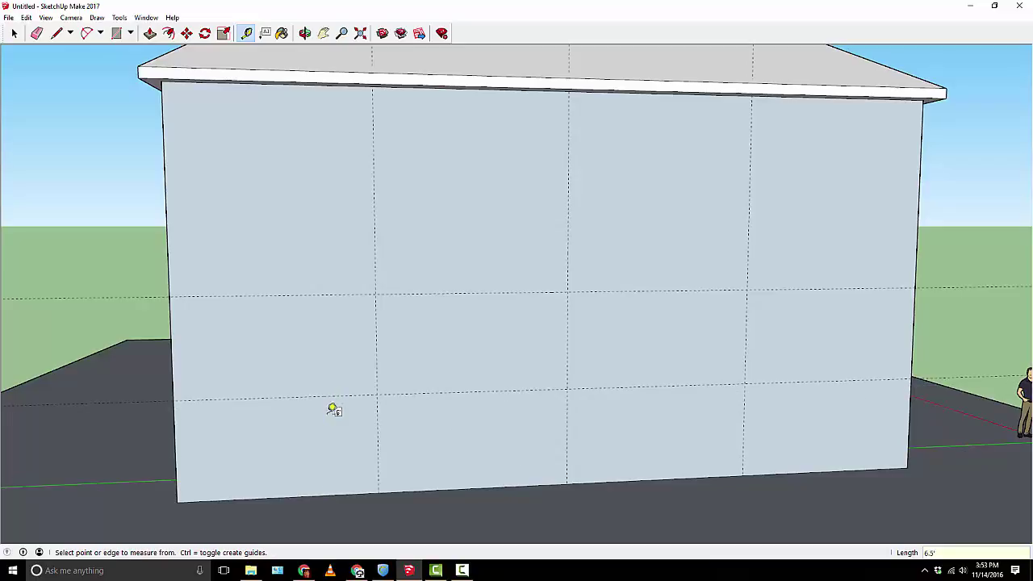
Try to place a horizontal guide on the long wall 19.5' above its base edge
left_click(338, 493)
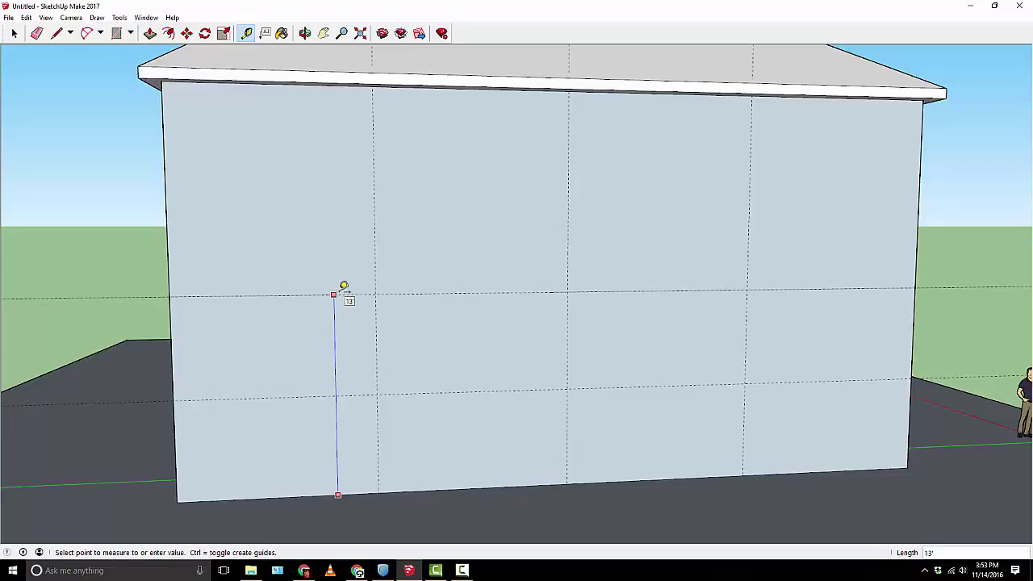
type("19")
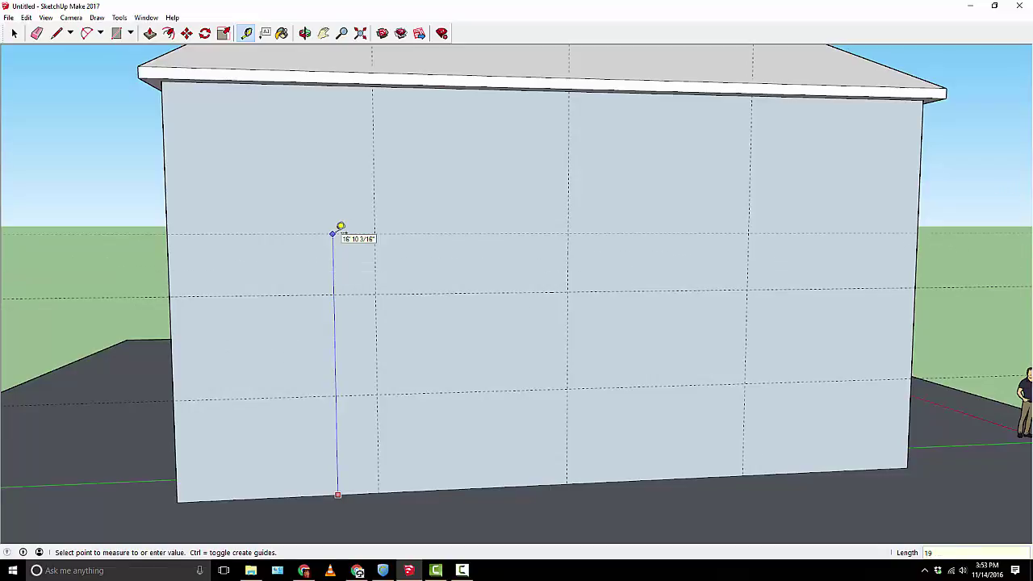
type(".5")
key("Return")
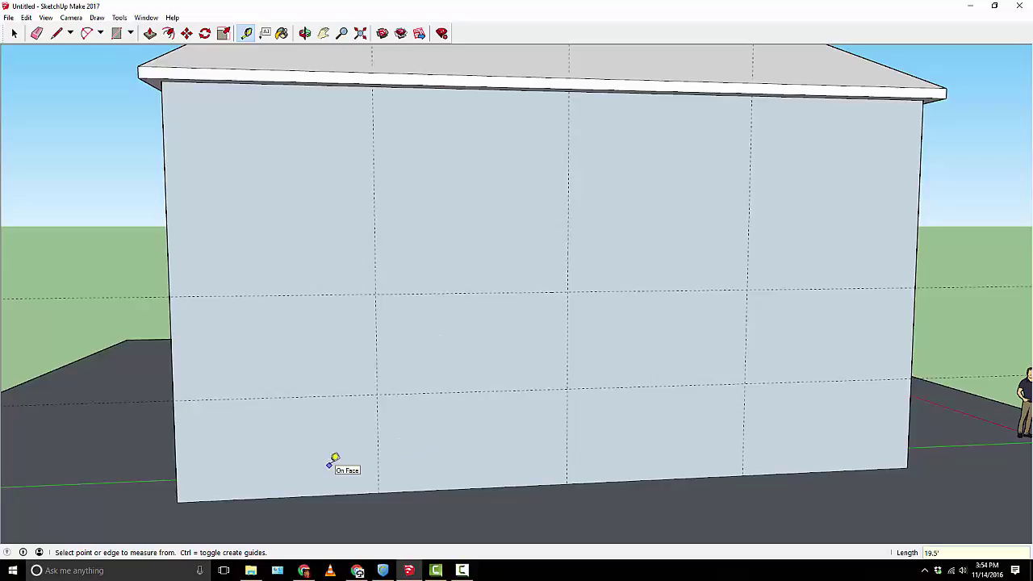
Place a horizontal guide on the long wall 19.5' above its base edge
left_click(332, 494)
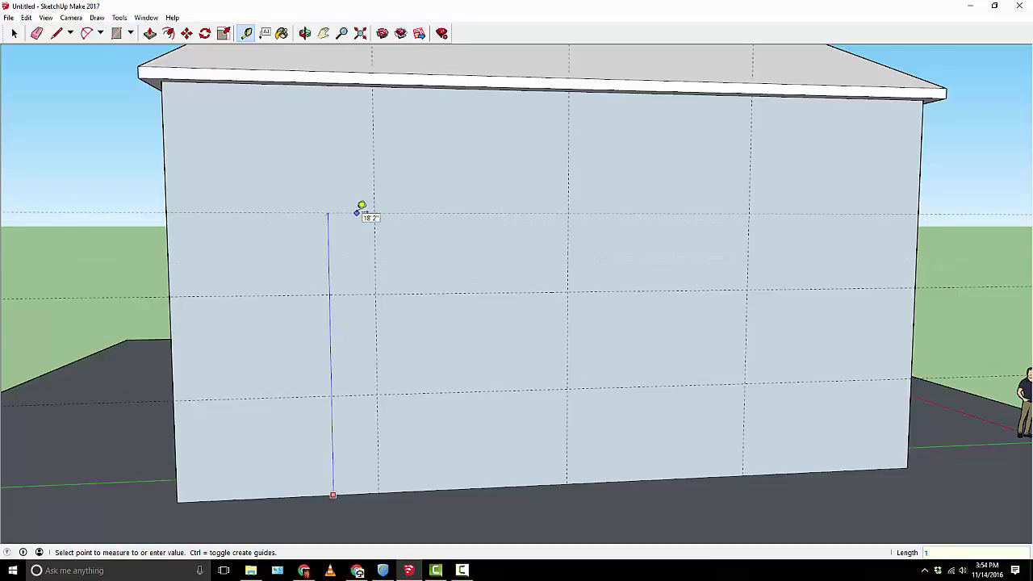
type("19.5'")
key("Return")
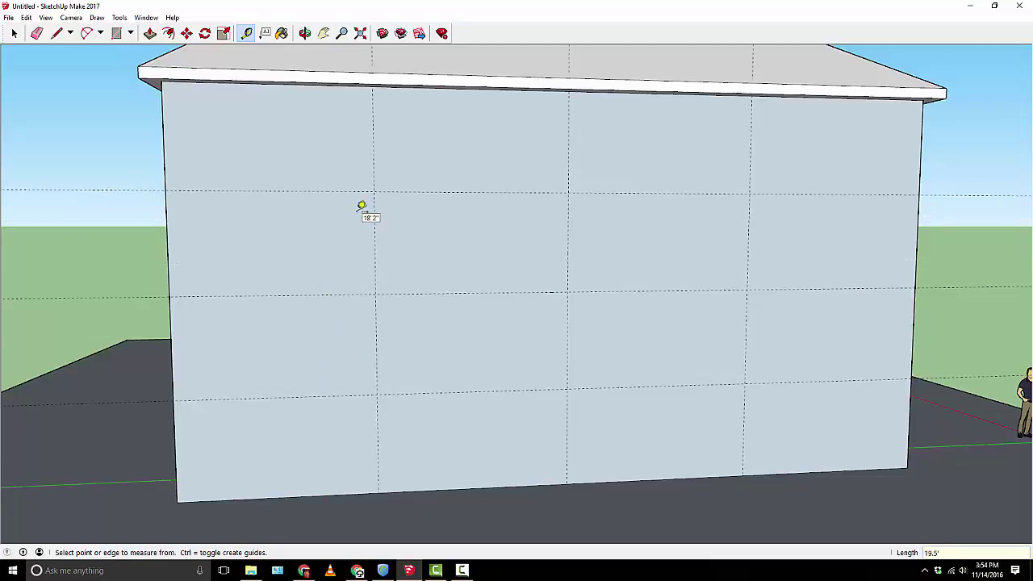
Draw a 42" wide by 62" high window rectangle on the wall around the crossing of the lowest horizontal and leftmost vertical guides
middle_click_drag(335, 222, 476, 254)
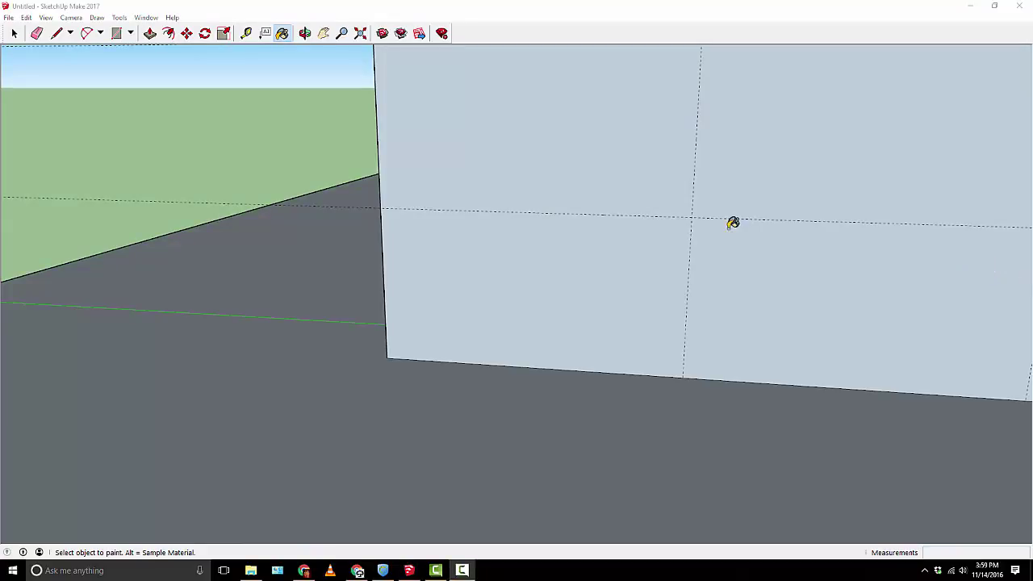
mouse_move(749, 251)
middle_mouse_down()
mouse_move(606, 297)
mouse_move(624, 282)
middle_mouse_up()
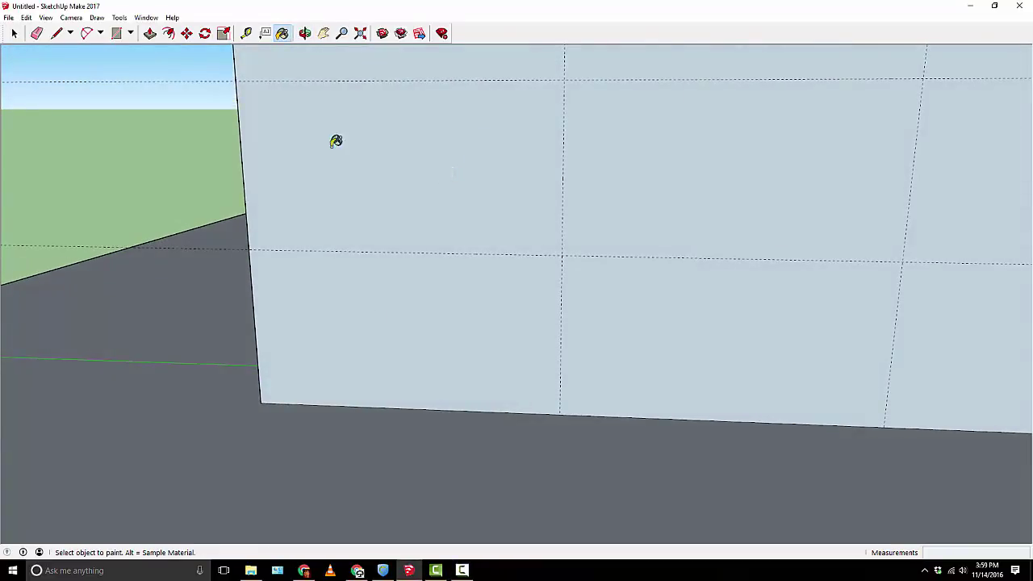
left_click(117, 35)
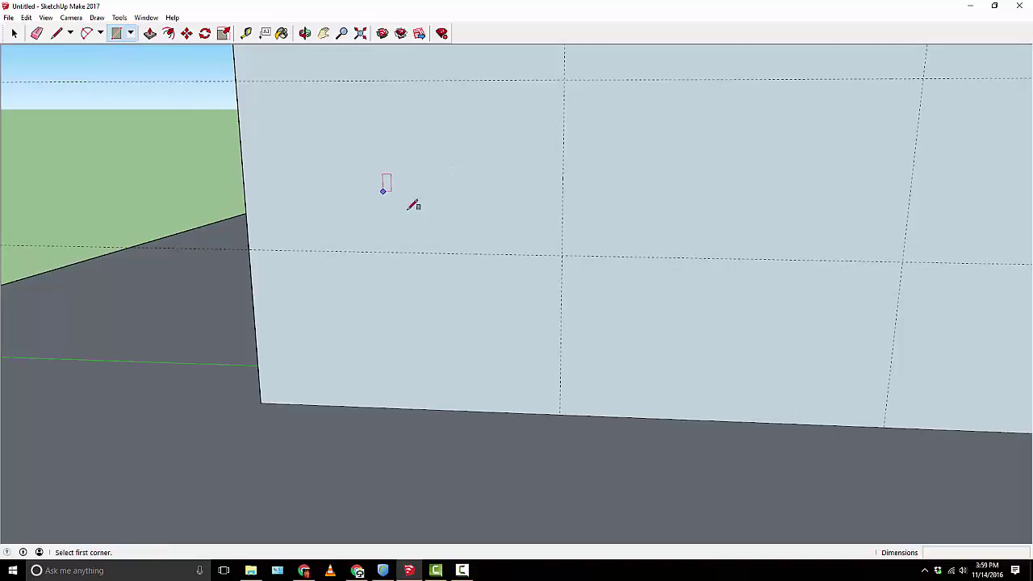
left_click(505, 198)
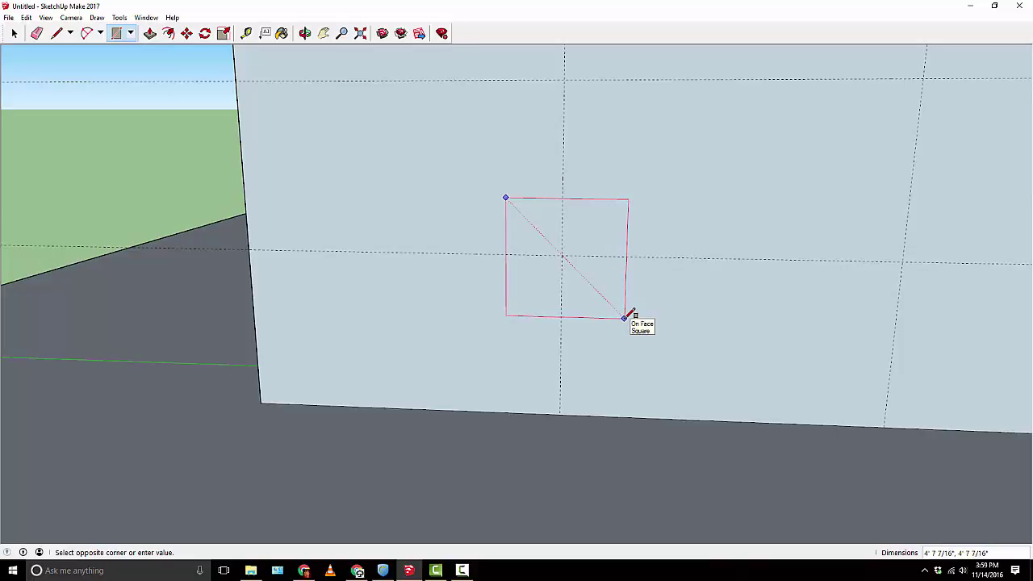
type("42,62")
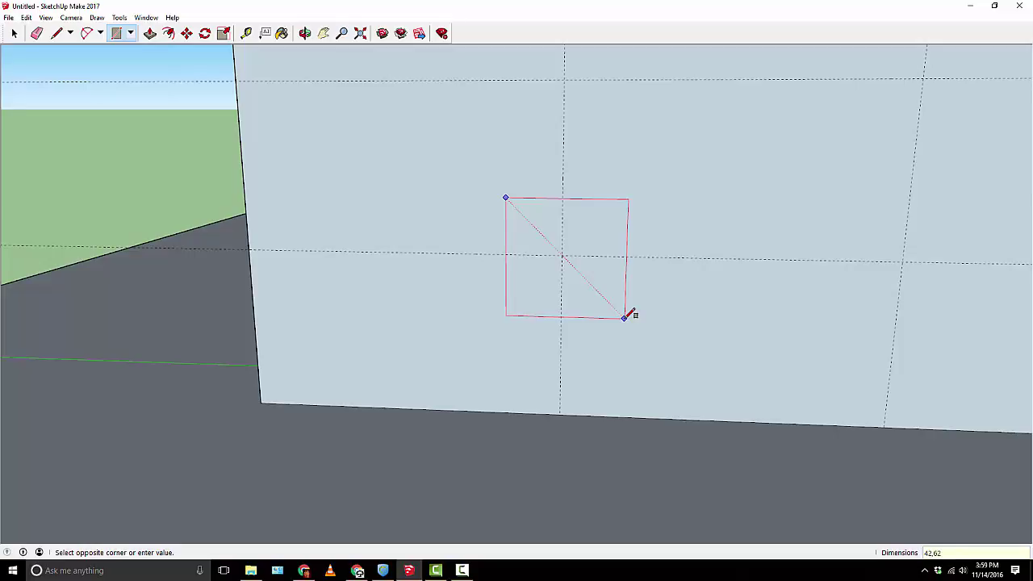
key("Return")
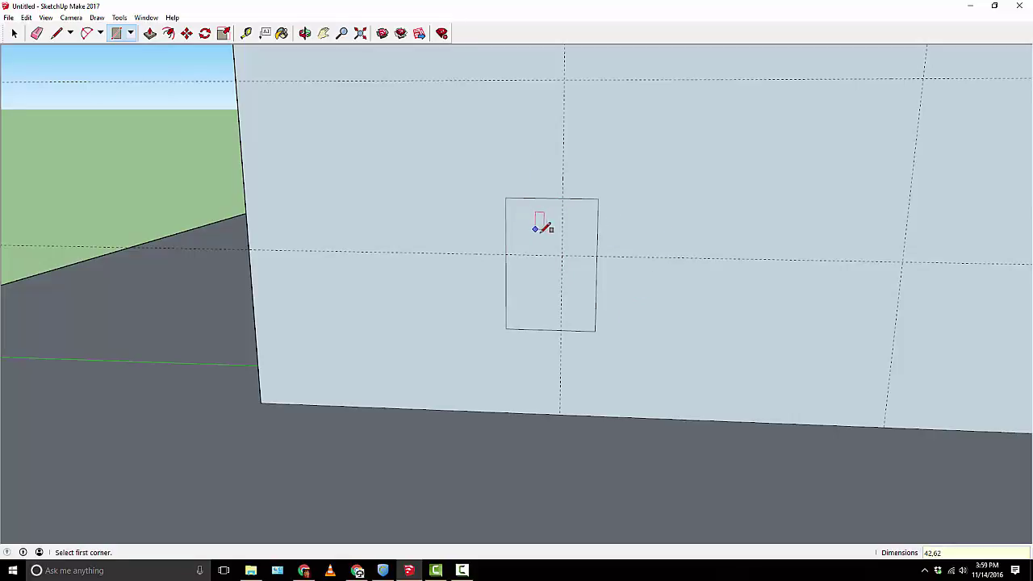
Move the window rectangle's face so it is roughly centred on the crossing of the two guides
left_click(13, 33)
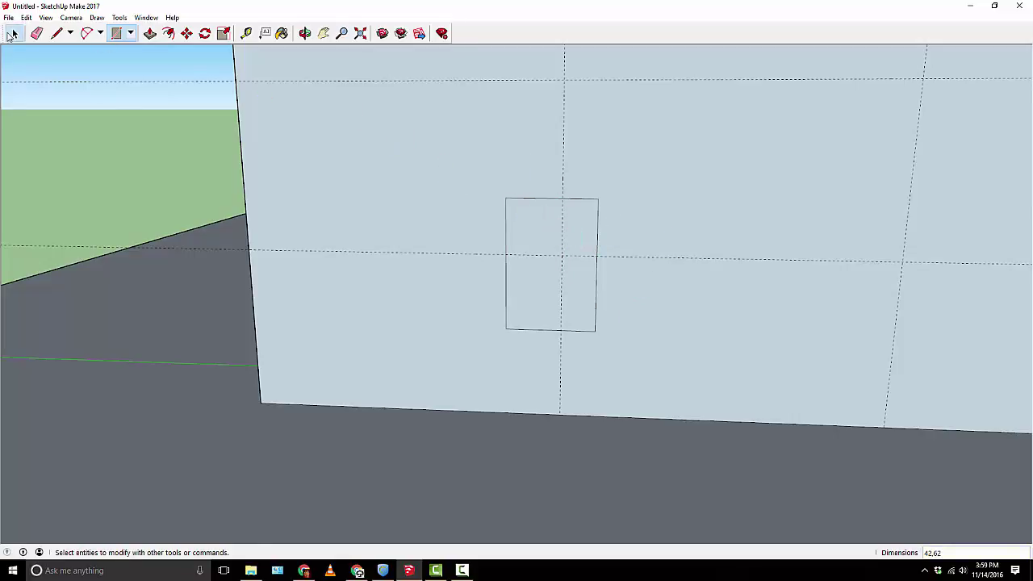
left_click(13, 33)
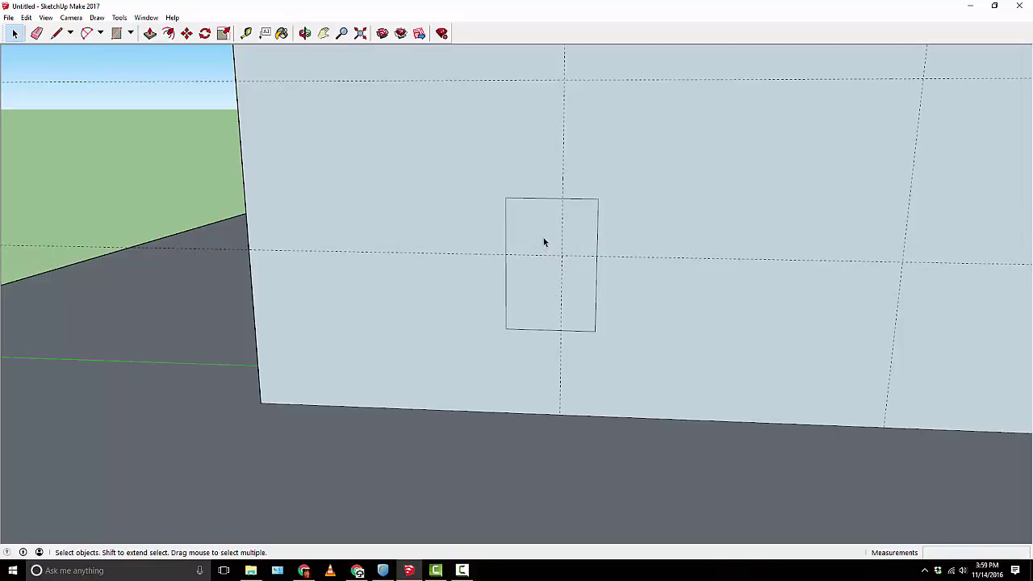
left_click(187, 34)
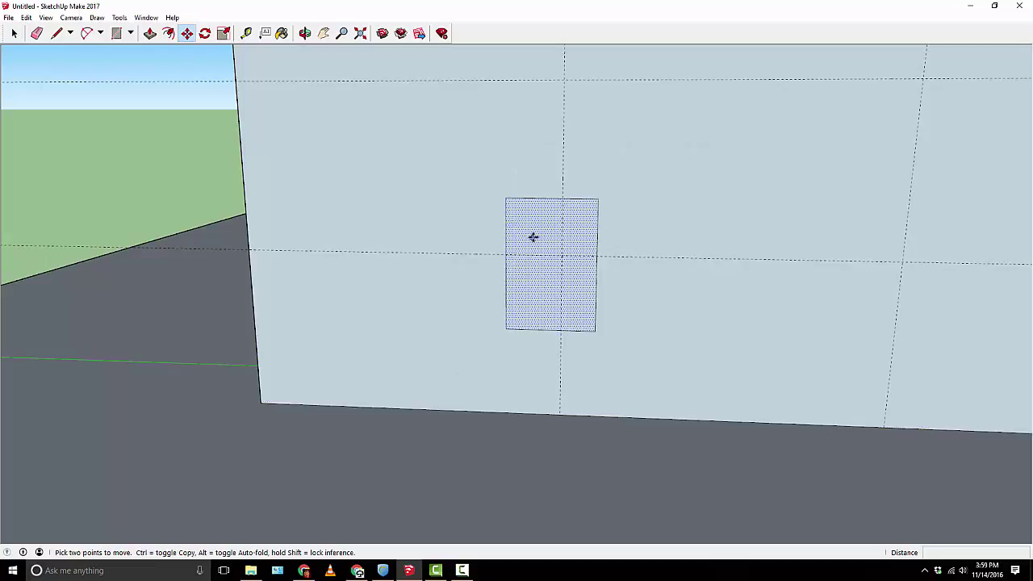
left_click(547, 275)
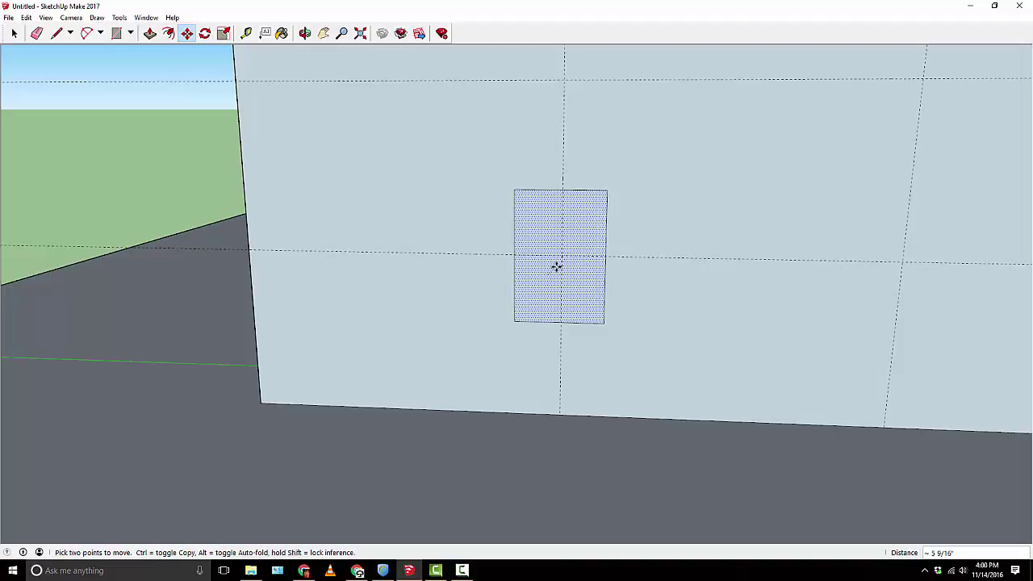
left_click(556, 266)
Offset the window rectangle's outline outward by 4" to form a frame
scroll(598, 275, "up", 2)
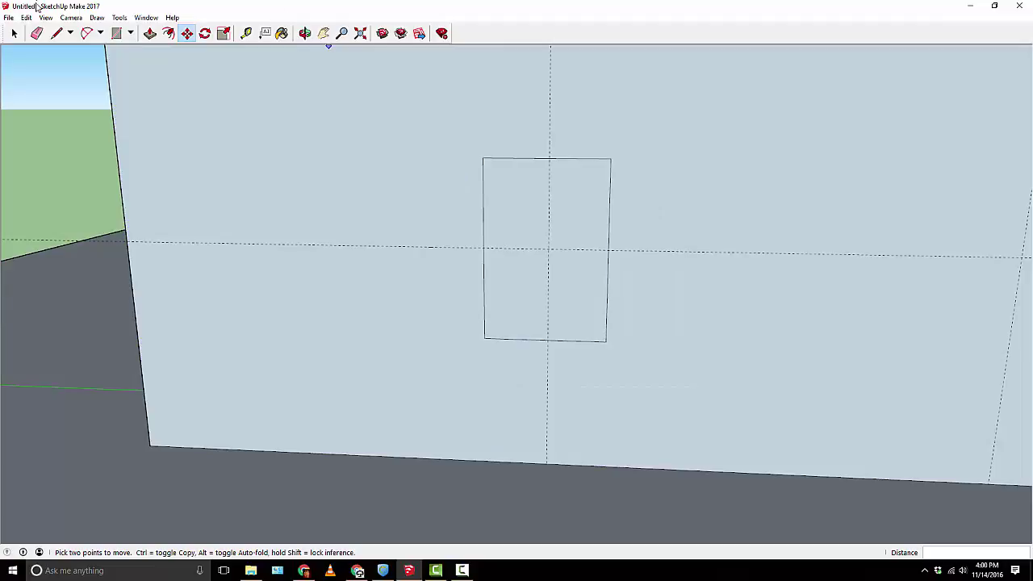
left_click(13, 34)
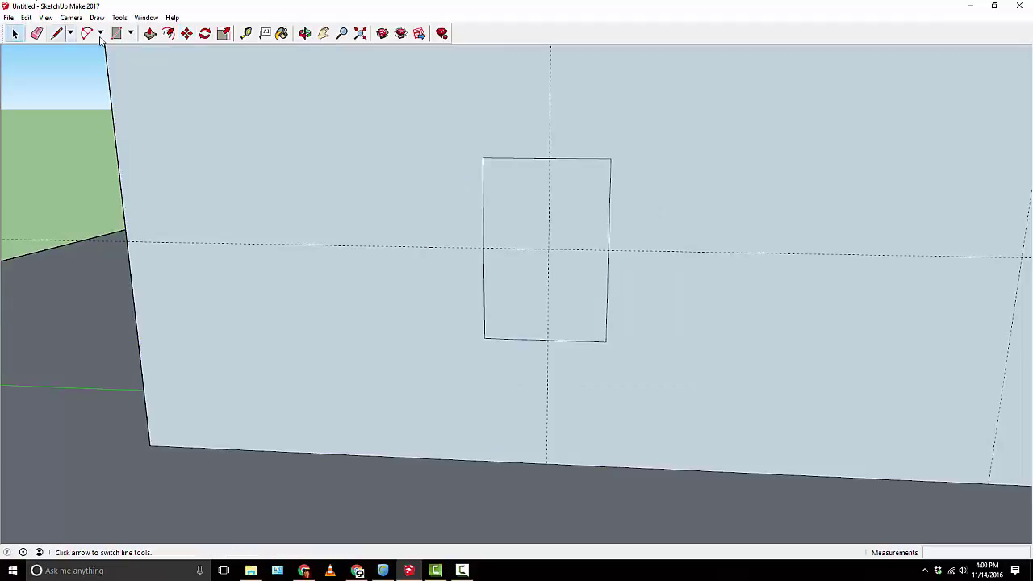
left_click(170, 35)
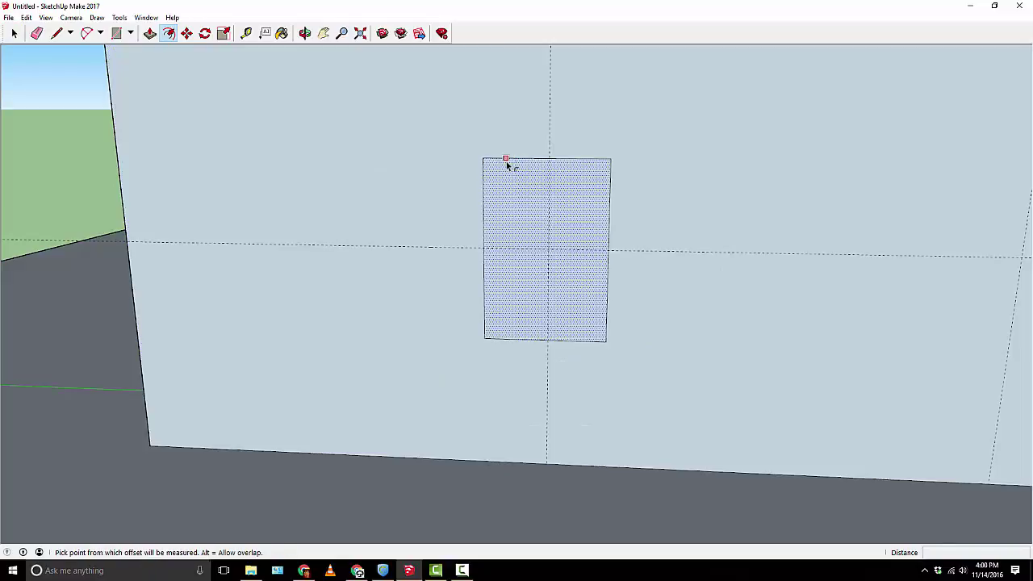
left_click(506, 161)
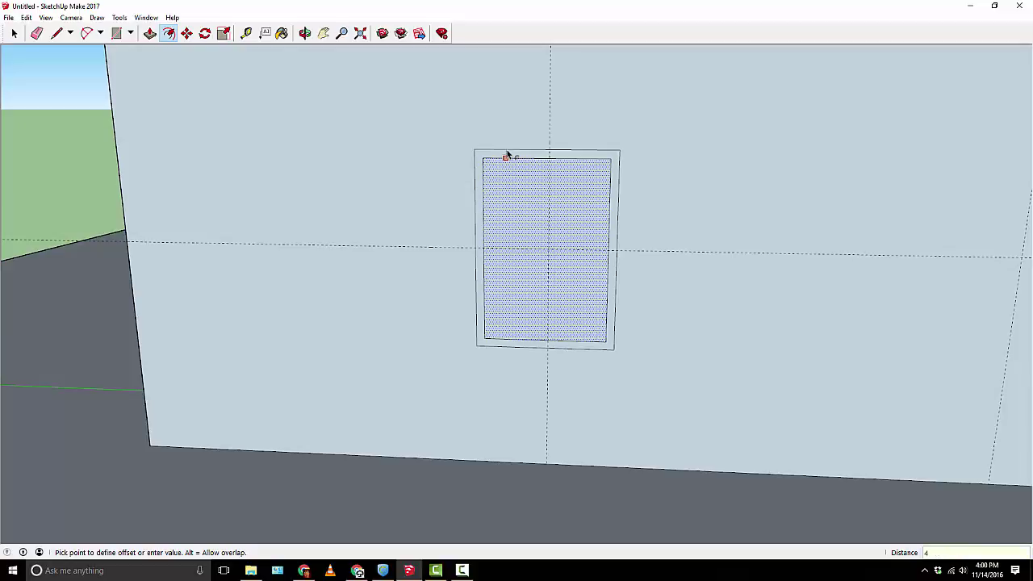
key("Return")
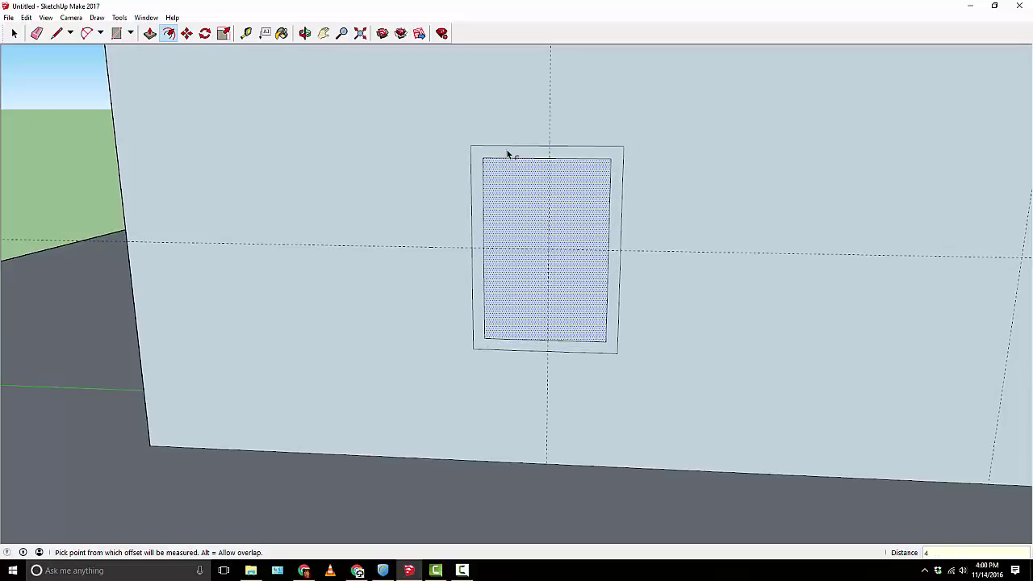
Place vertical guides 1" to each side of the window's vertical centre guide
scroll(582, 187, "up", 4)
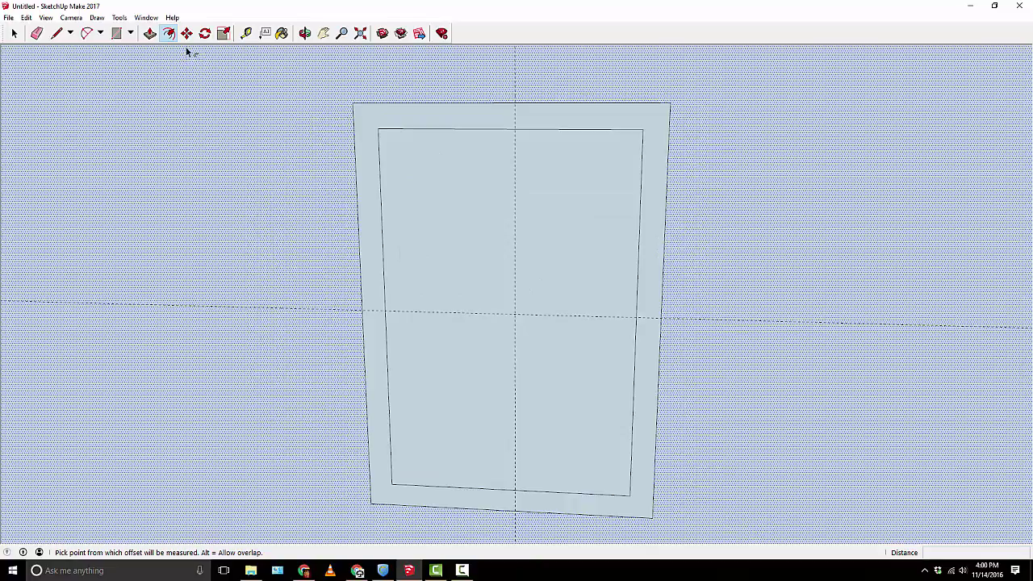
left_click(246, 33)
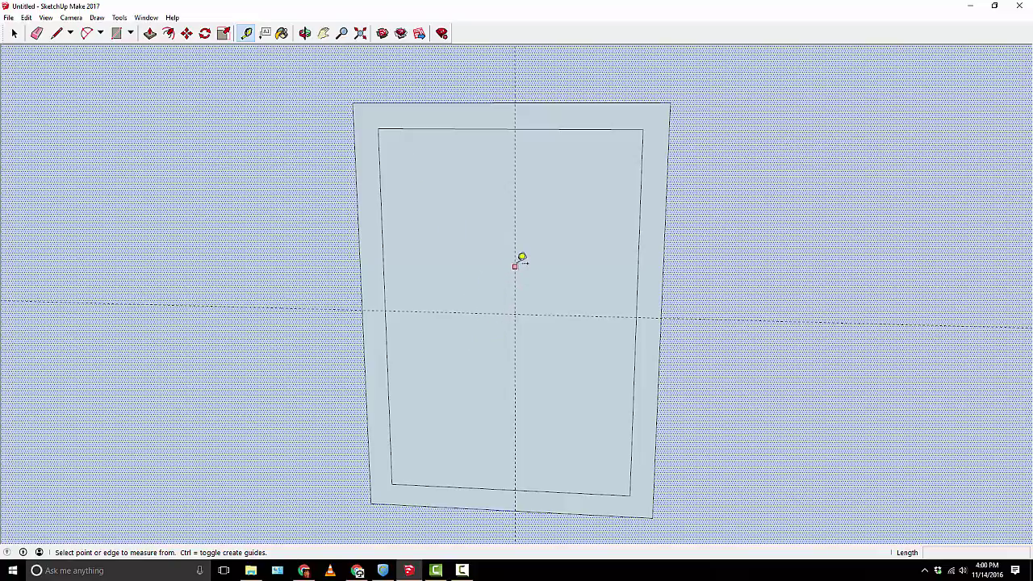
left_click(515, 220)
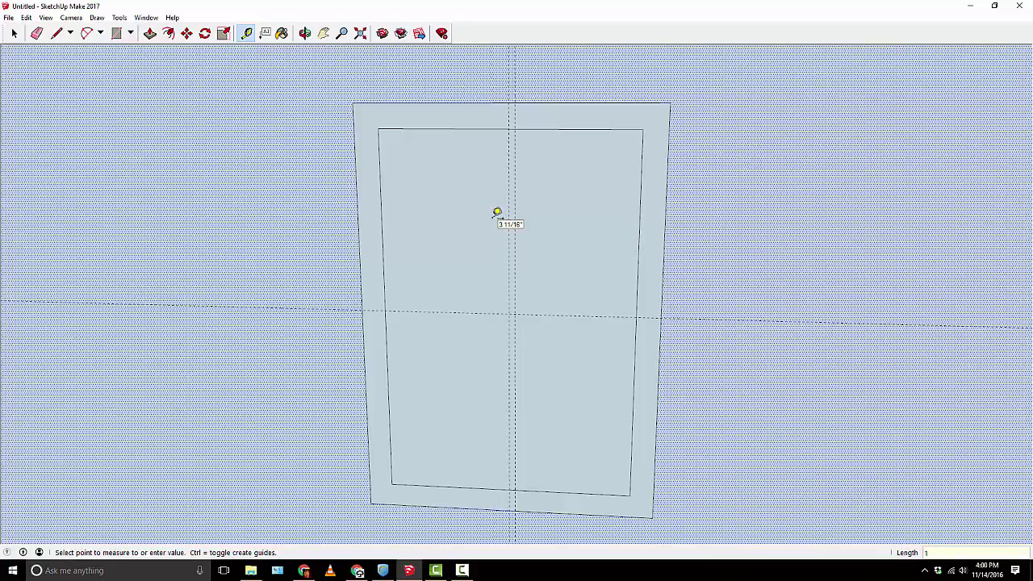
key("Escape")
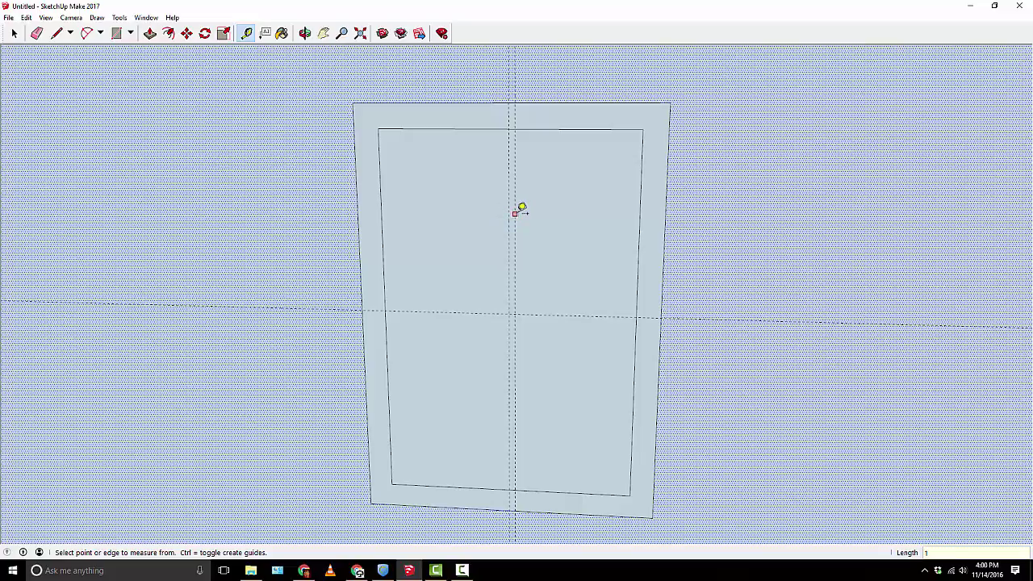
left_click(516, 212)
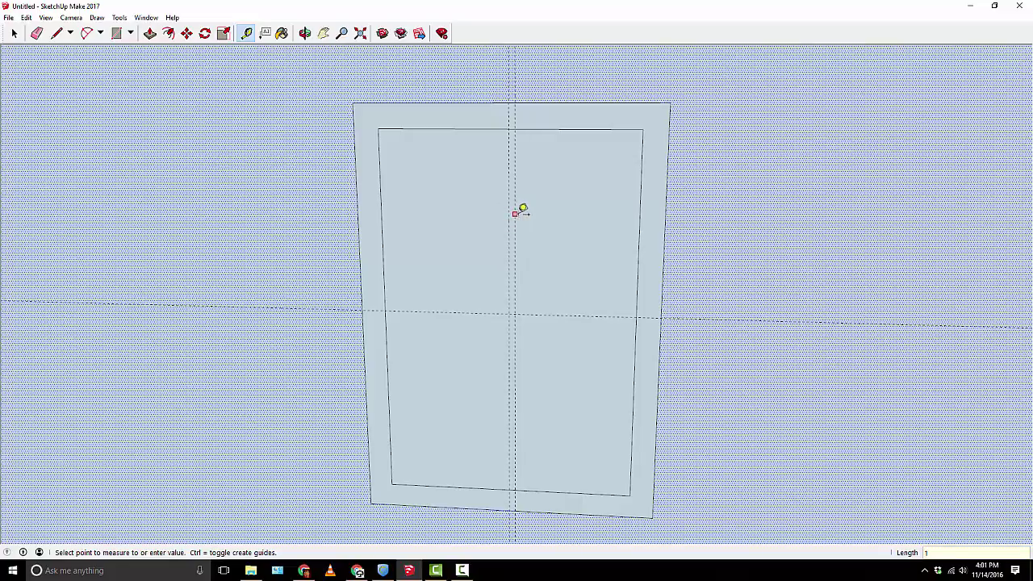
type("1")
key("Return")
Place horizontal guides 1" above and 1" below the window's horizontal centre guide
left_click(458, 312)
type("1")
key("Return")
left_click(456, 305)
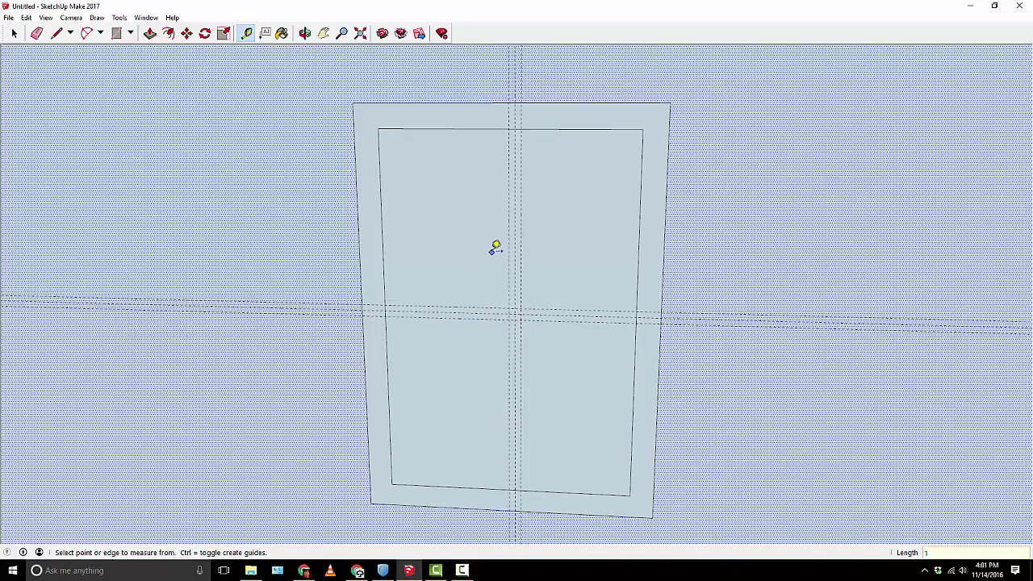
Draw 2" wide vertical and horizontal divider bars as rectangles between the guides, spanning the full inner window opening
left_click(118, 34)
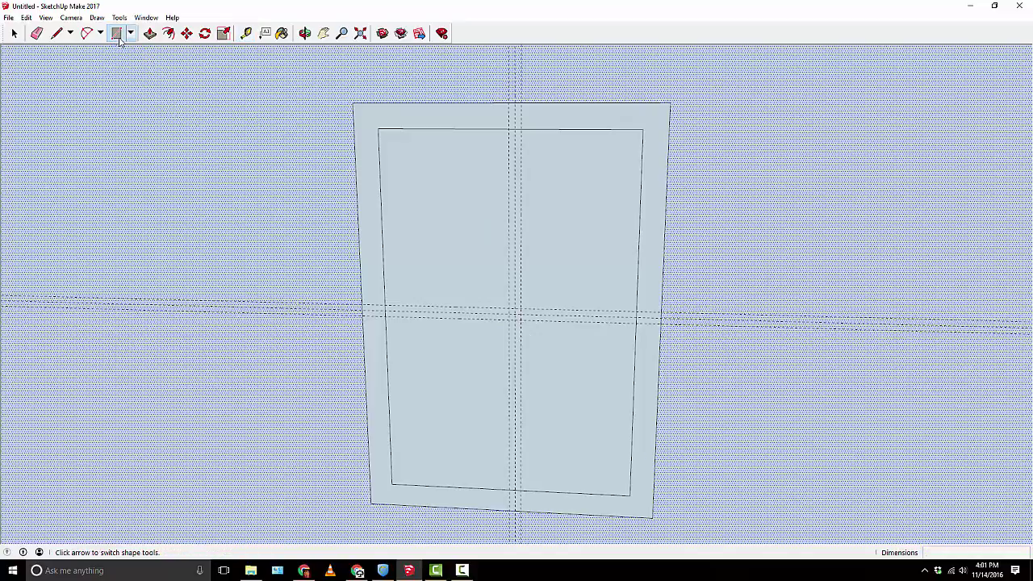
left_click(508, 128)
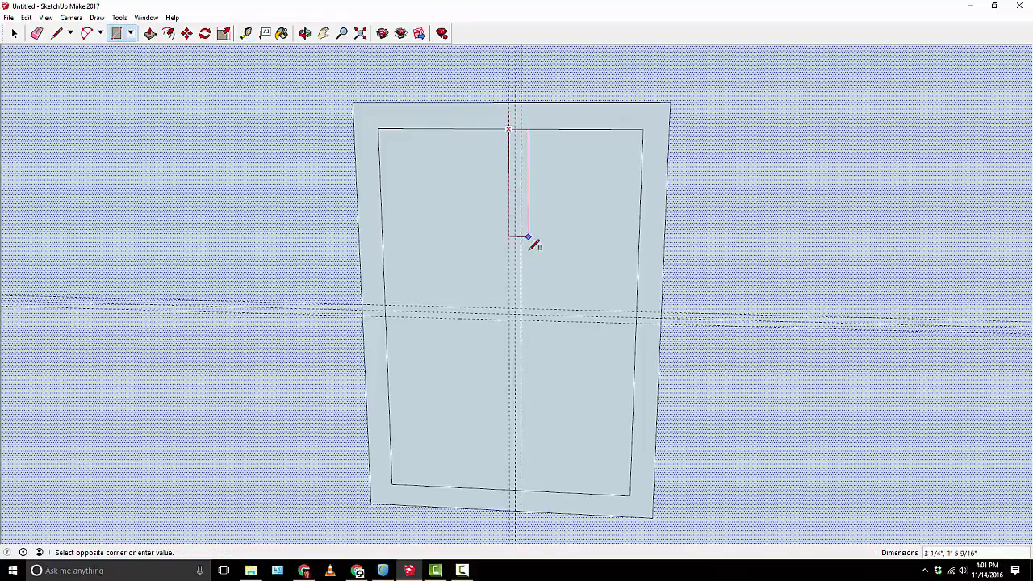
left_click(521, 490)
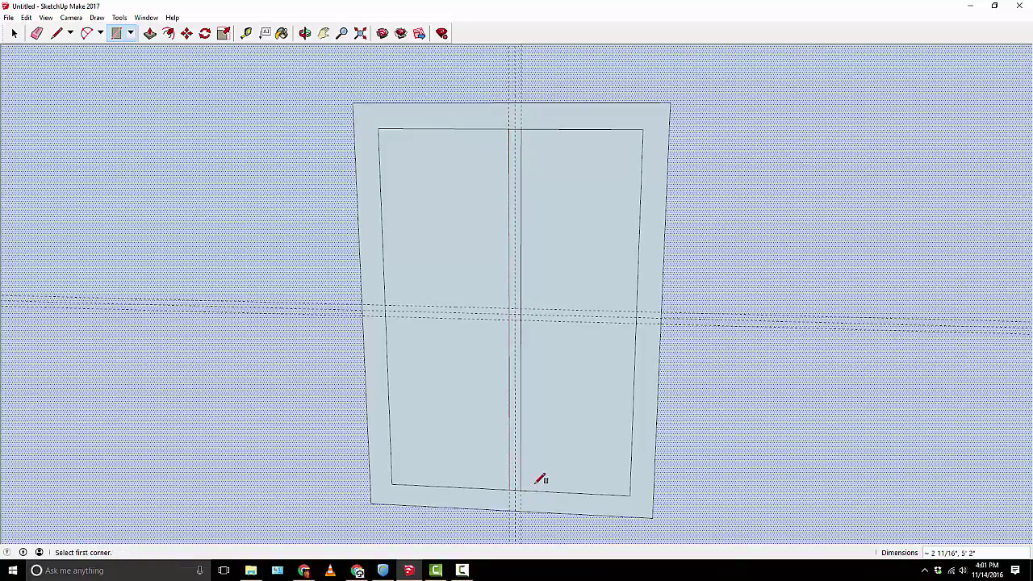
left_click(385, 305)
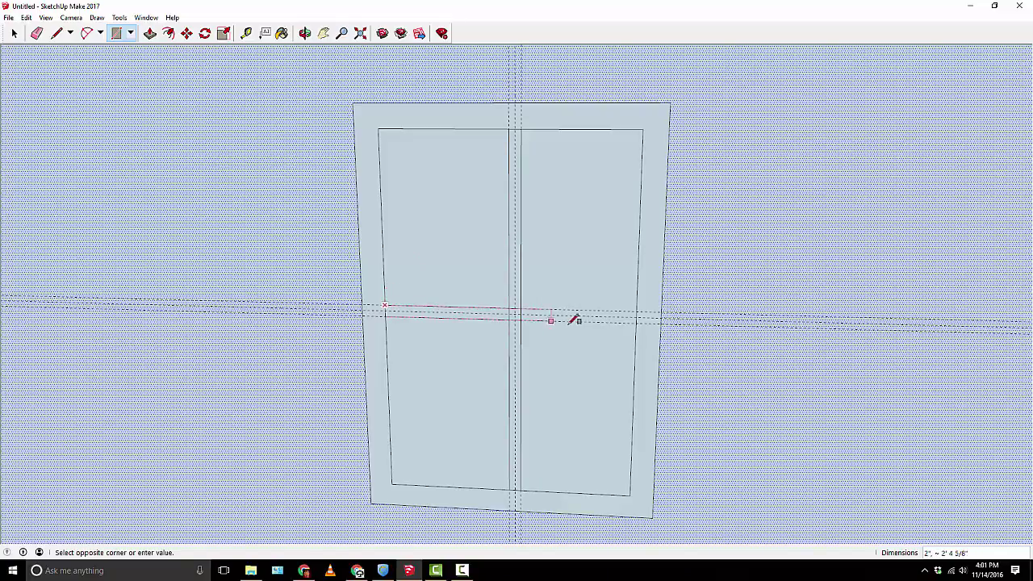
left_click(640, 320)
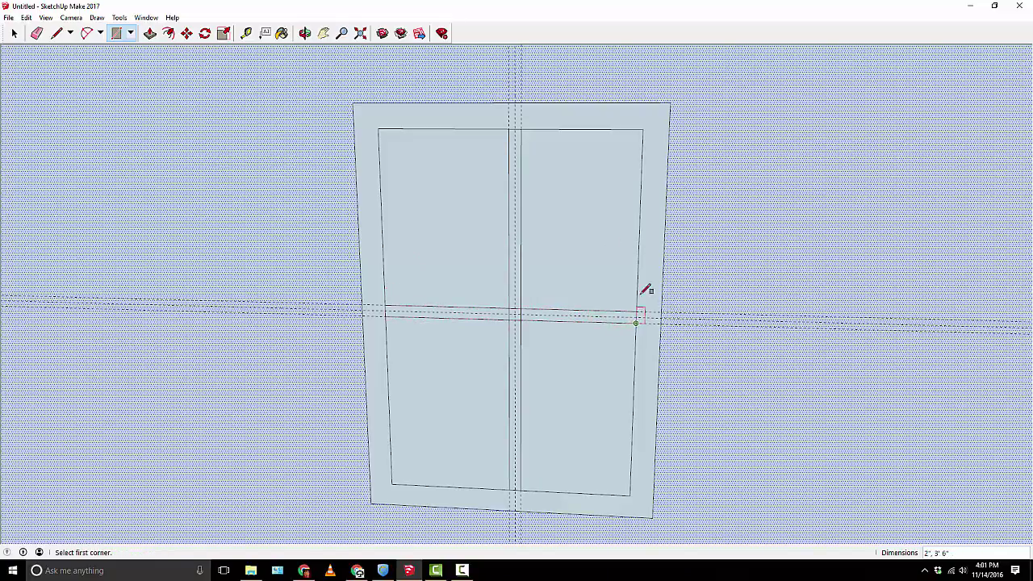
Erase the offset guides and the short edges where the divider bars cross and meet the frame's top and sides
scroll(339, 133, "up", 3)
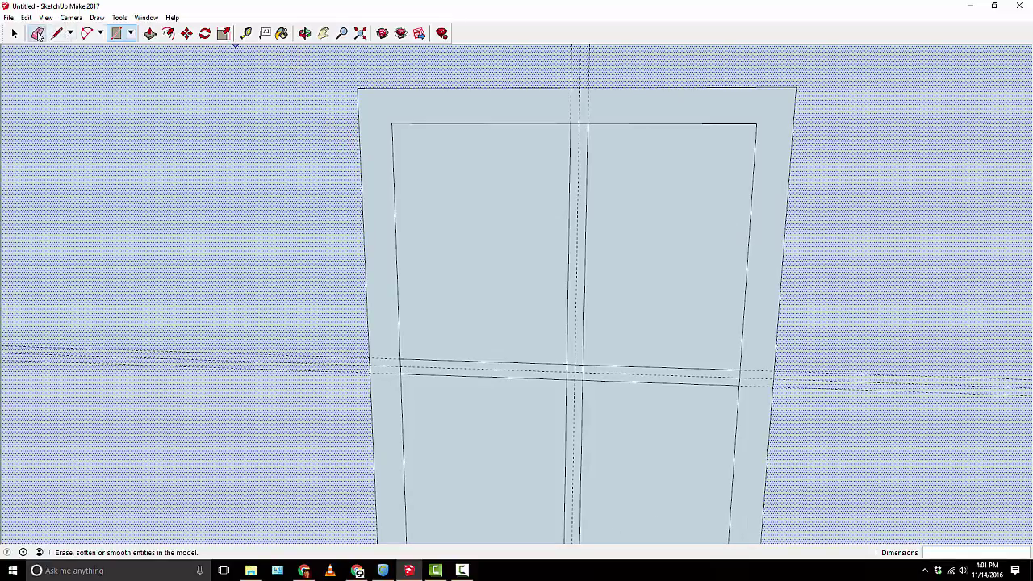
left_click(36, 33)
scroll(535, 146, "up", 3)
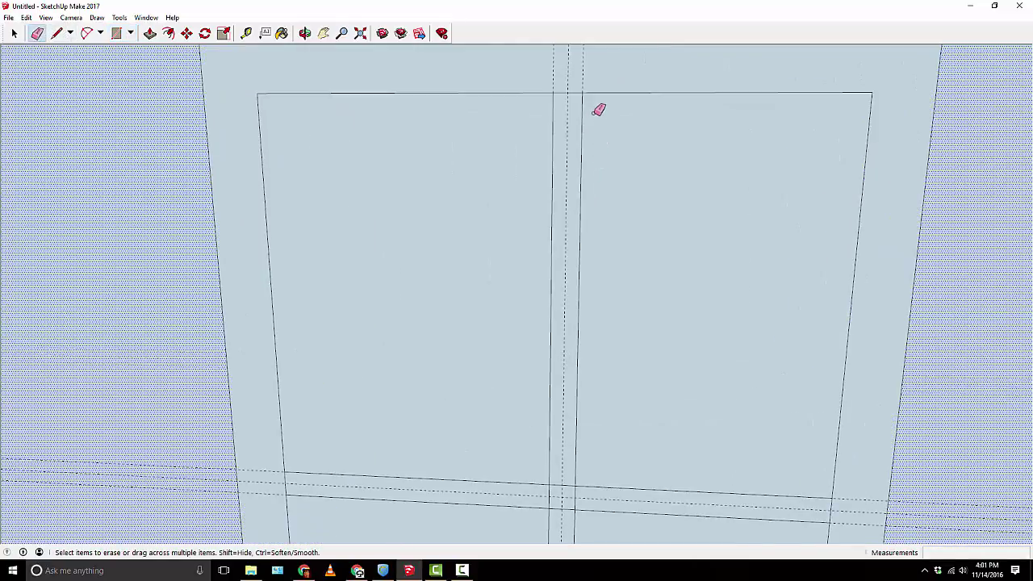
left_click(581, 90)
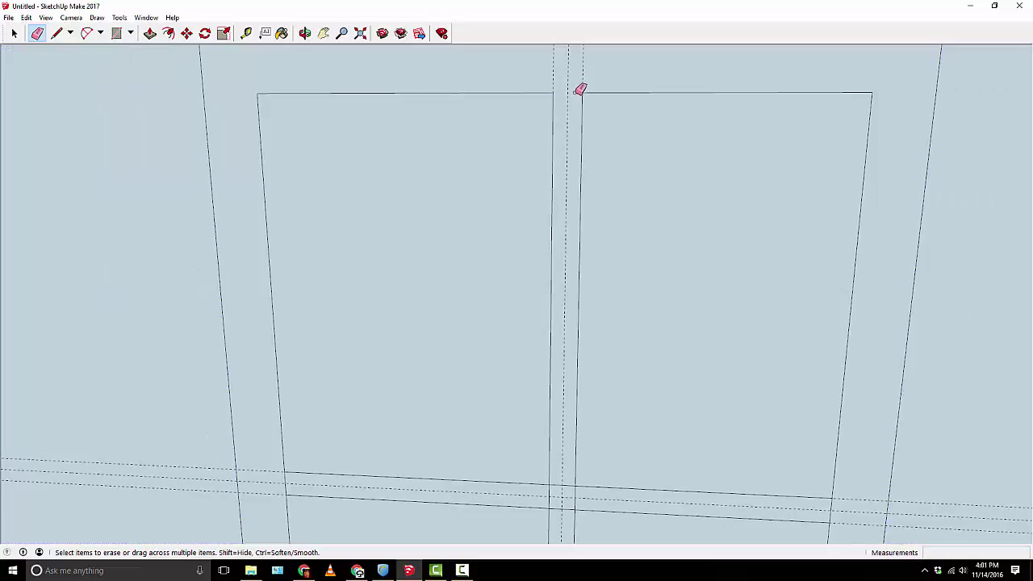
scroll(586, 150, "down", 2)
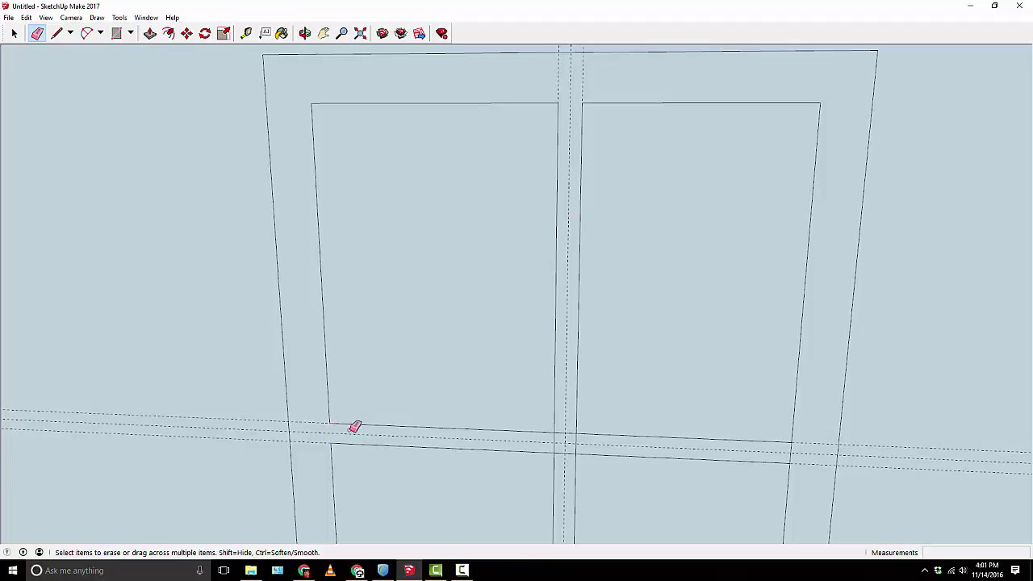
left_click_drag(560, 435, 581, 434)
scroll(637, 473, "down", 1)
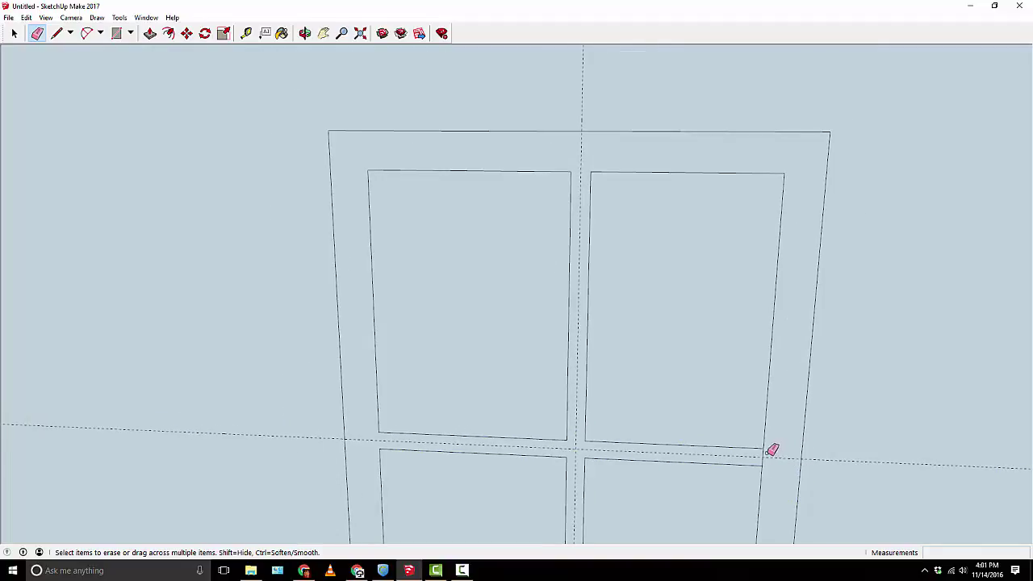
scroll(605, 452, "down", 1)
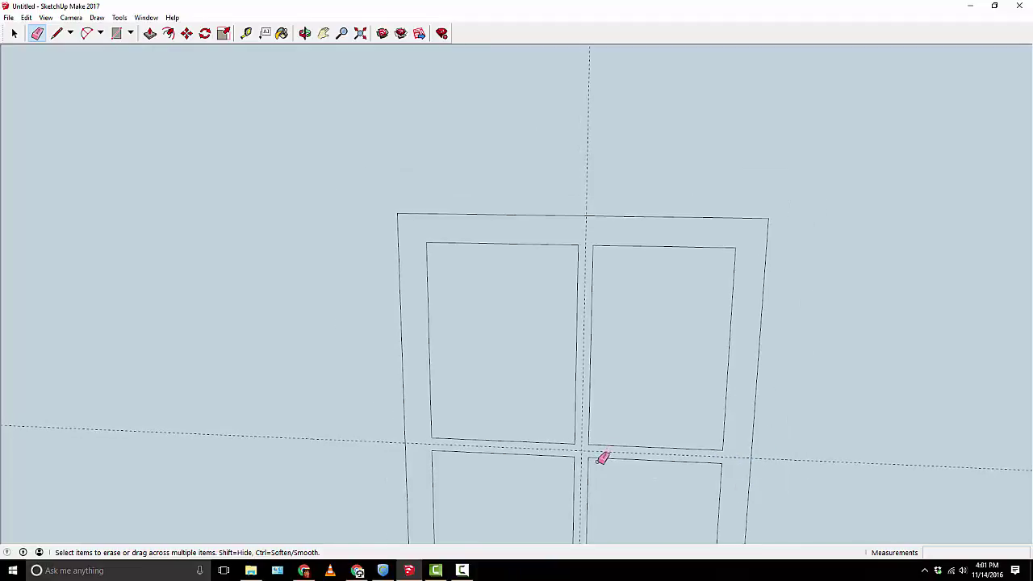
Erase the short edge where the vertical divider bar meets the bottom of the frame
key("o")
left_click_drag(599, 460, 597, 198)
key("e")
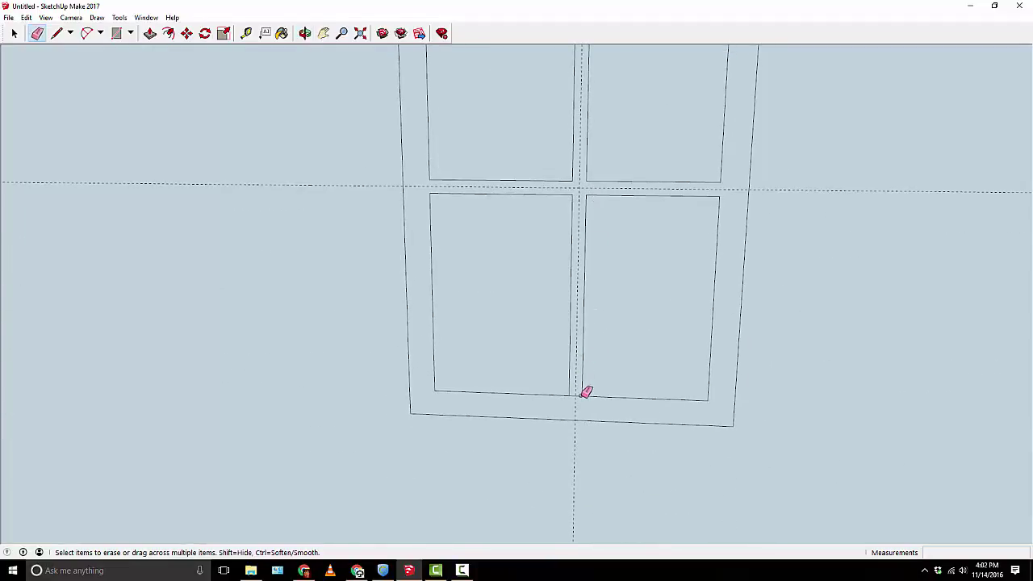
left_click(583, 394)
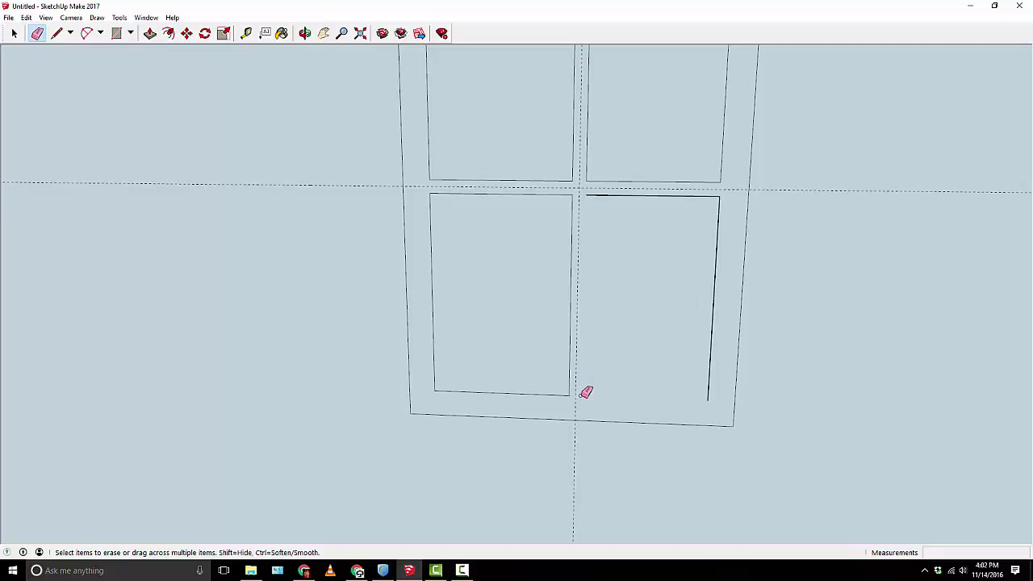
key("ctrl+z")
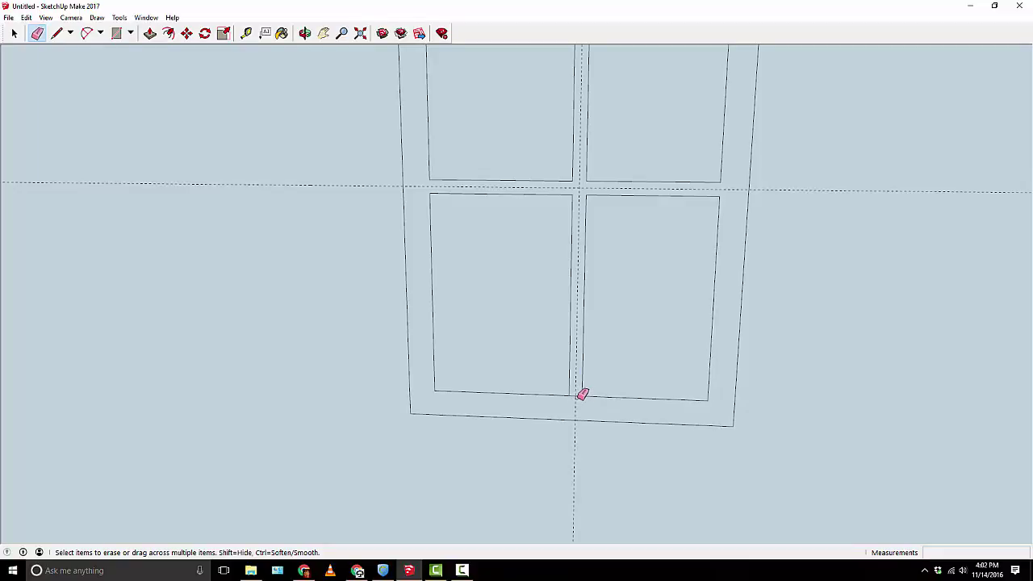
scroll(583, 395, "up", 5)
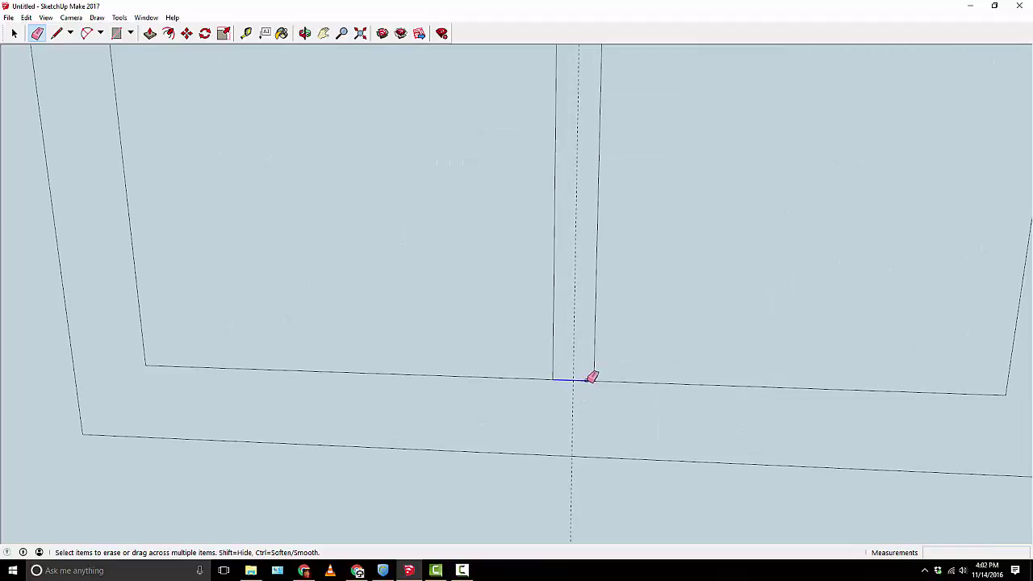
scroll(597, 343, "down", 8)
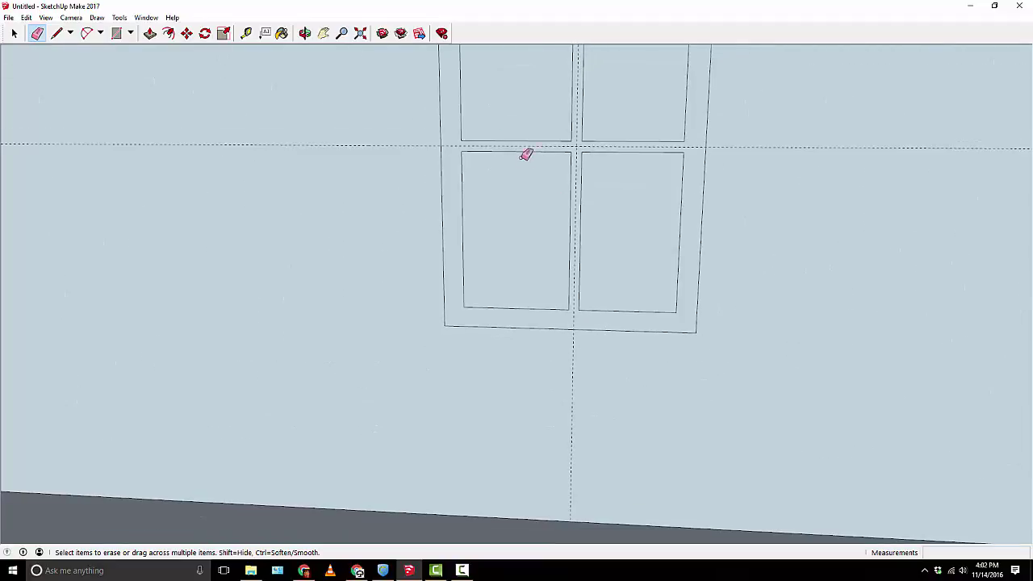
middle_click_drag(525, 155, 597, 263)
scroll(553, 204, "up", 1)
scroll(553, 206, "down", 3)
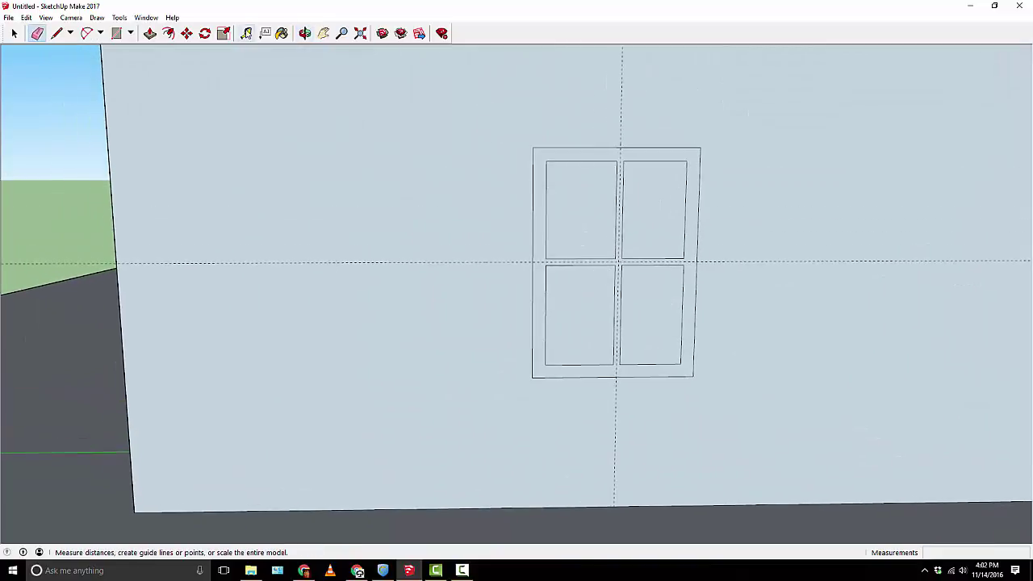
Push/Pull the joined window frame and divider bars 1" out from the wall
left_click(149, 36)
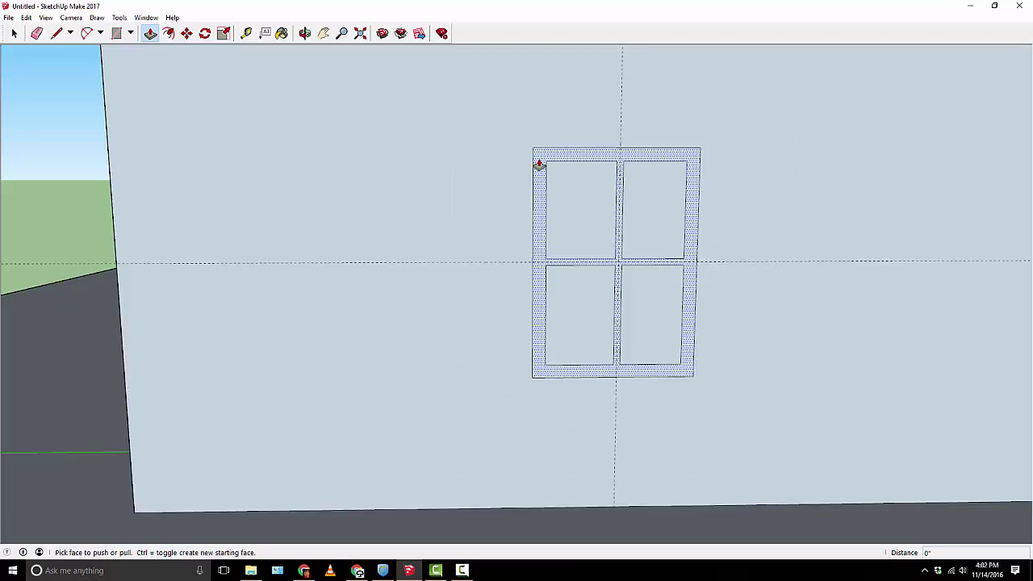
left_click(539, 232)
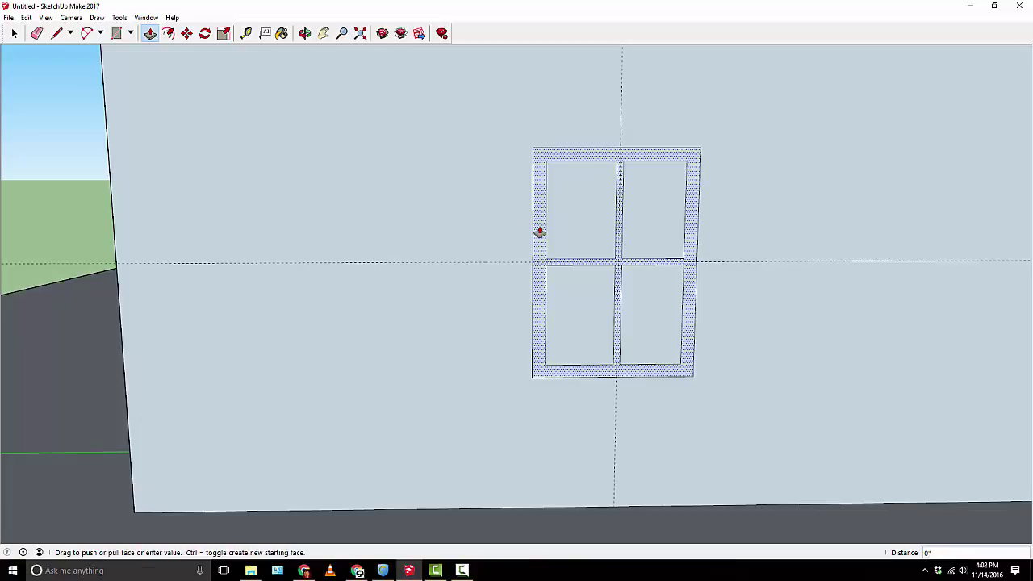
left_click(545, 234)
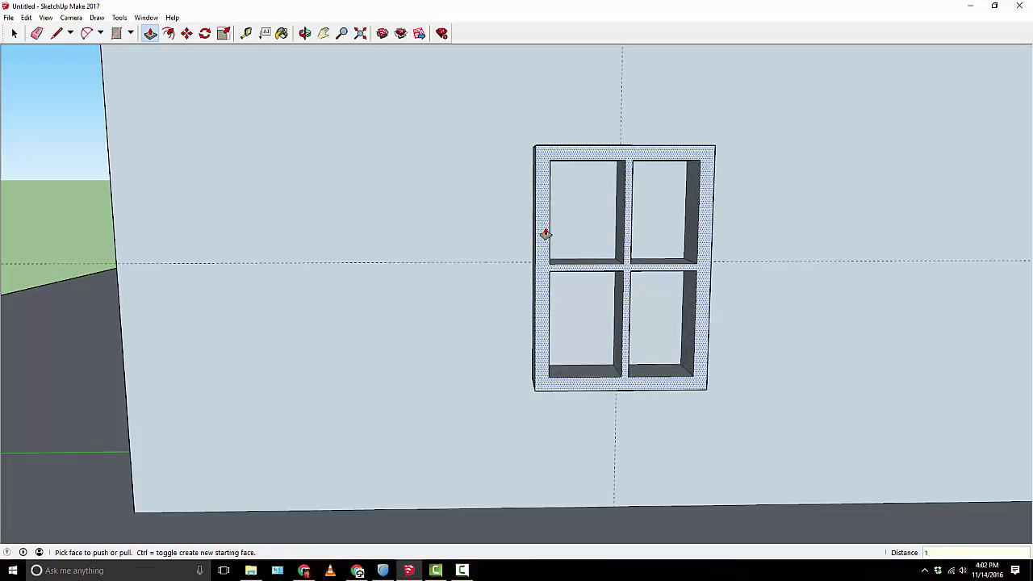
left_click(546, 234)
left_click(559, 222)
scroll(578, 210, "up", 3)
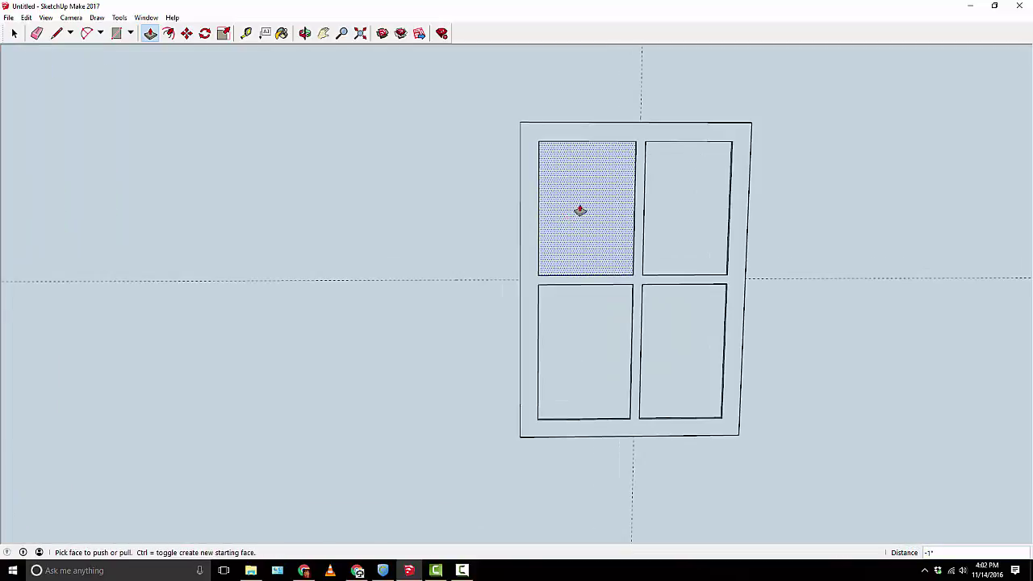
middle_click_drag(579, 209, 634, 224)
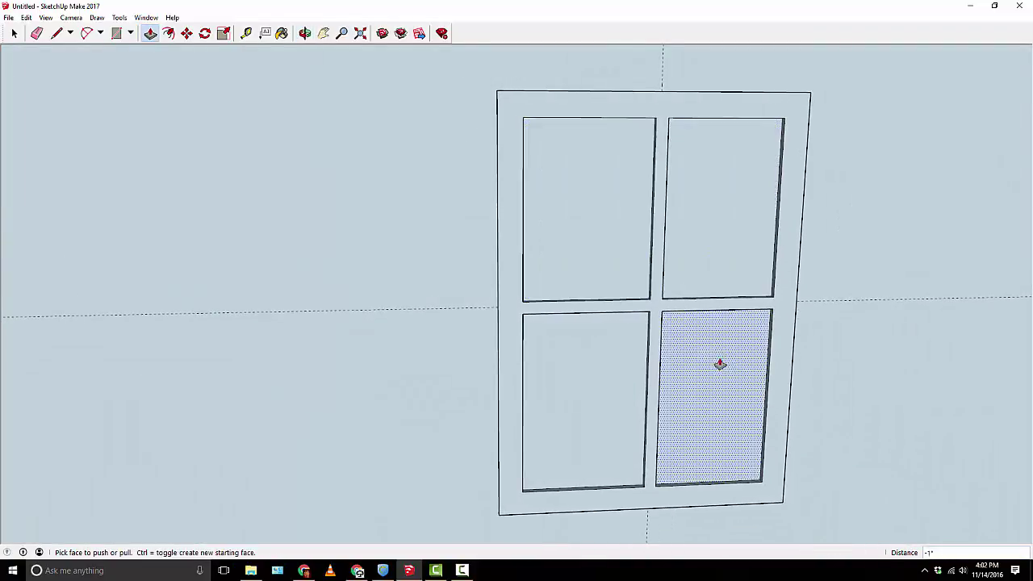
Push the two upper window panes 2" into the wall
left_click(598, 257)
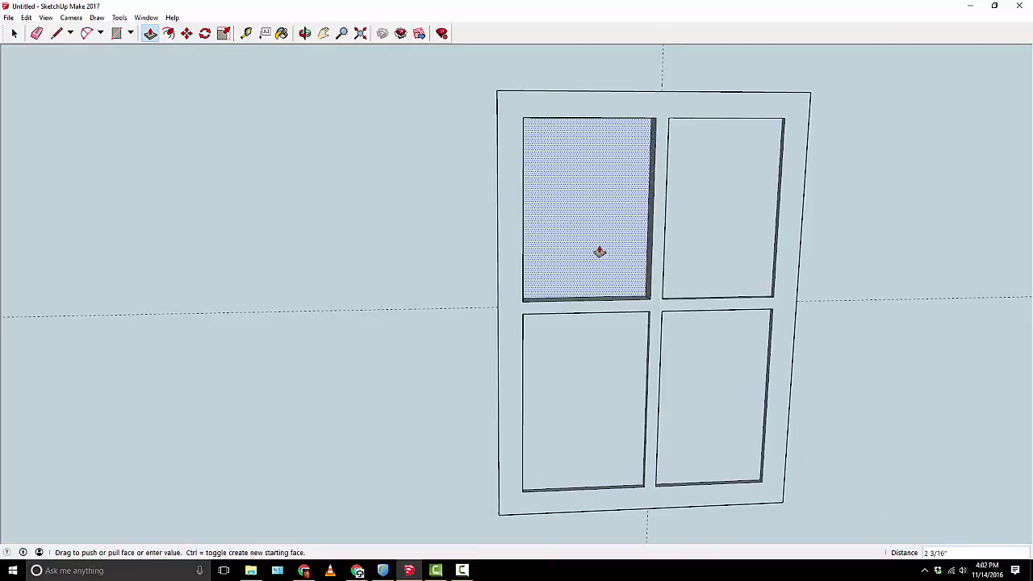
left_click(595, 250)
left_click(595, 250)
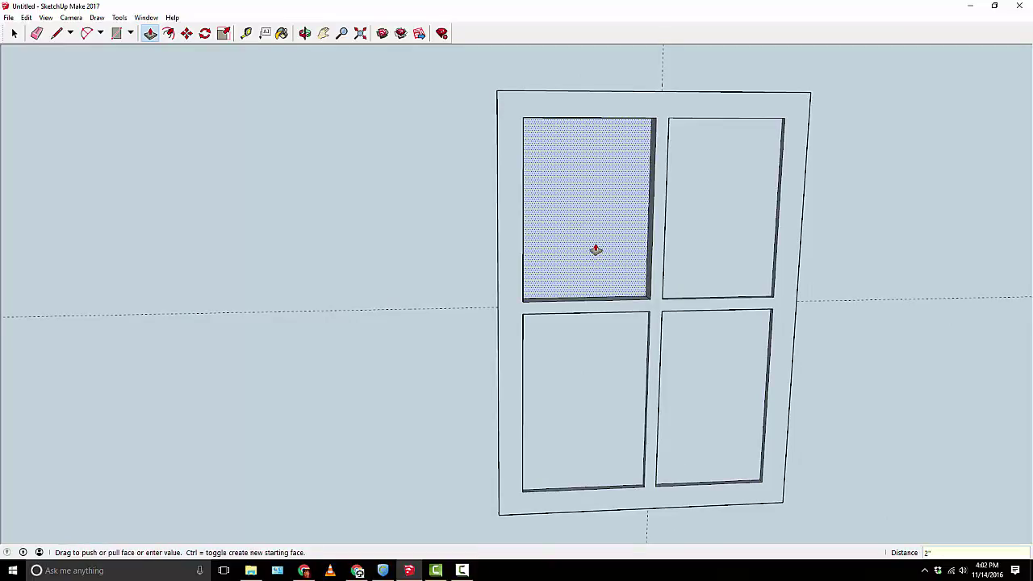
left_click(647, 248)
left_click(687, 247)
left_click(683, 245)
left_click(682, 242)
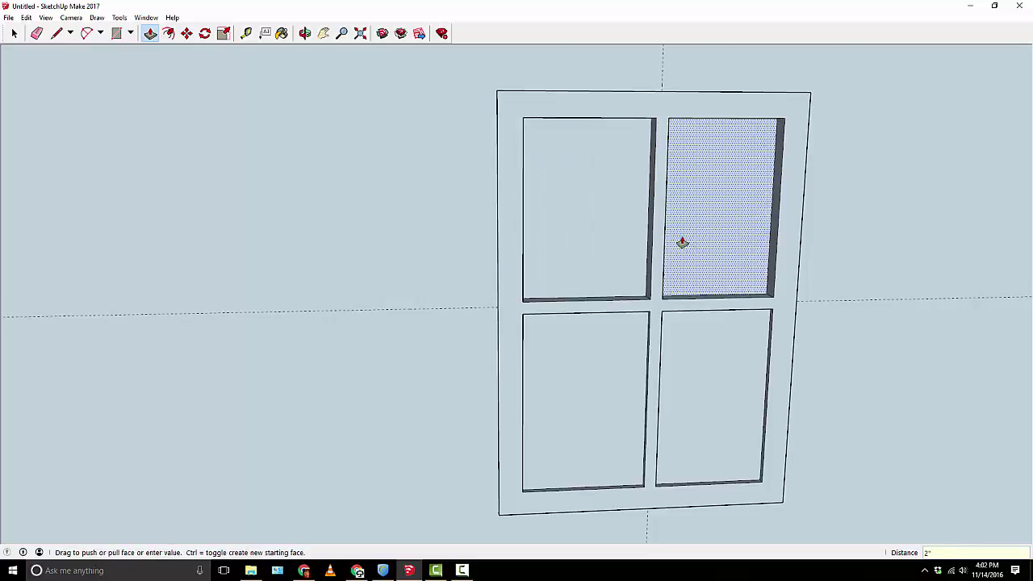
left_click(664, 280)
Push the two lower window panes 2" into the wall
left_click(594, 364)
left_click(589, 364)
left_click(594, 363)
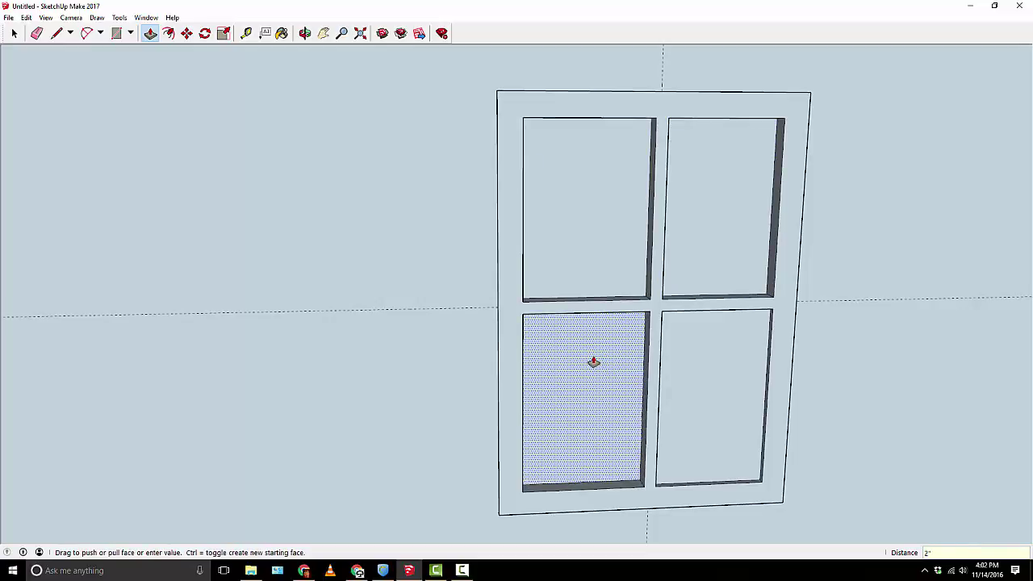
left_click(682, 375)
left_click(710, 384)
left_click(710, 384)
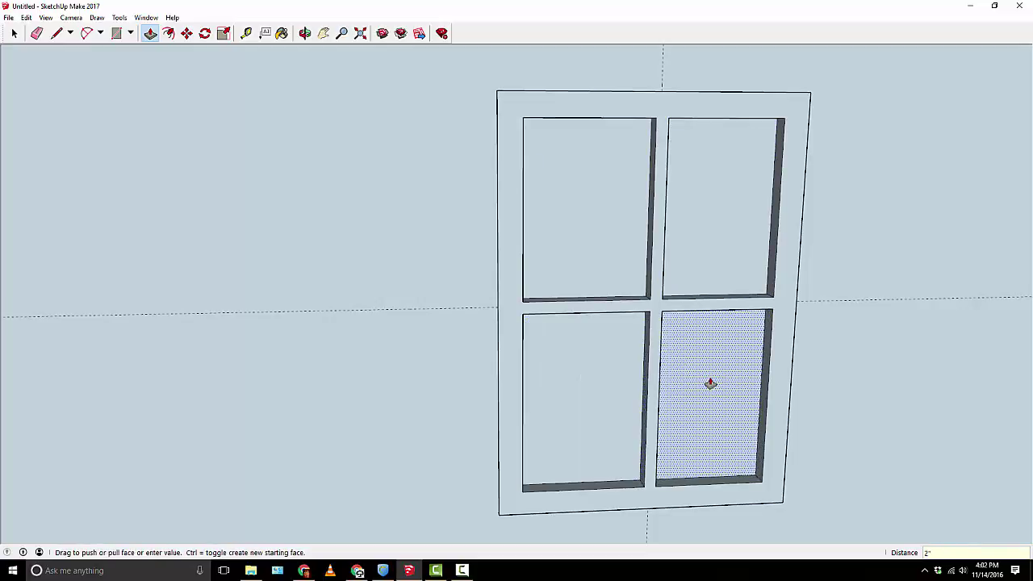
Paint all four window panes with Translucent Glass Blue from the Glass and Mirrors materials
middle_click_drag(649, 323, 853, 253)
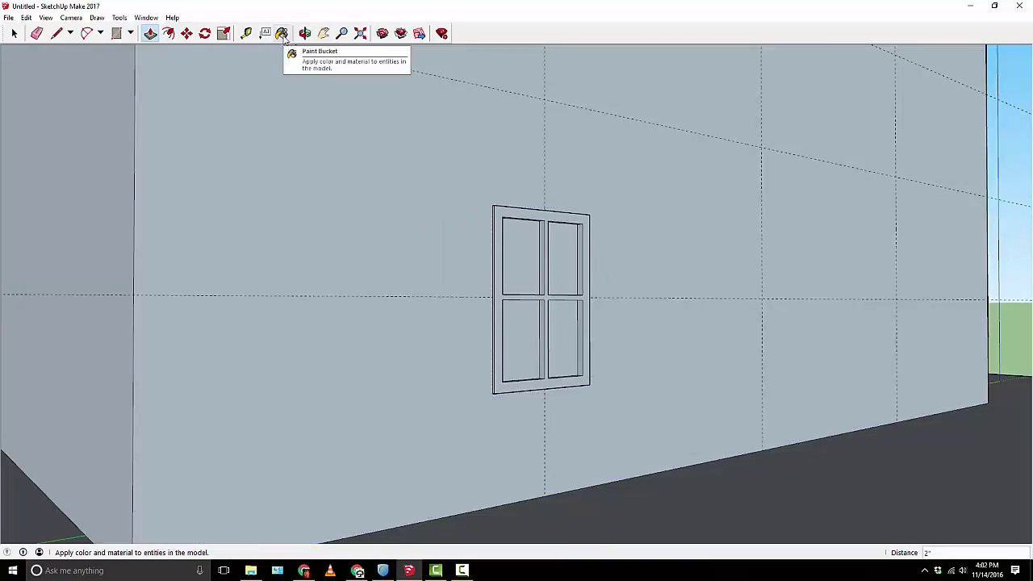
left_click(281, 34)
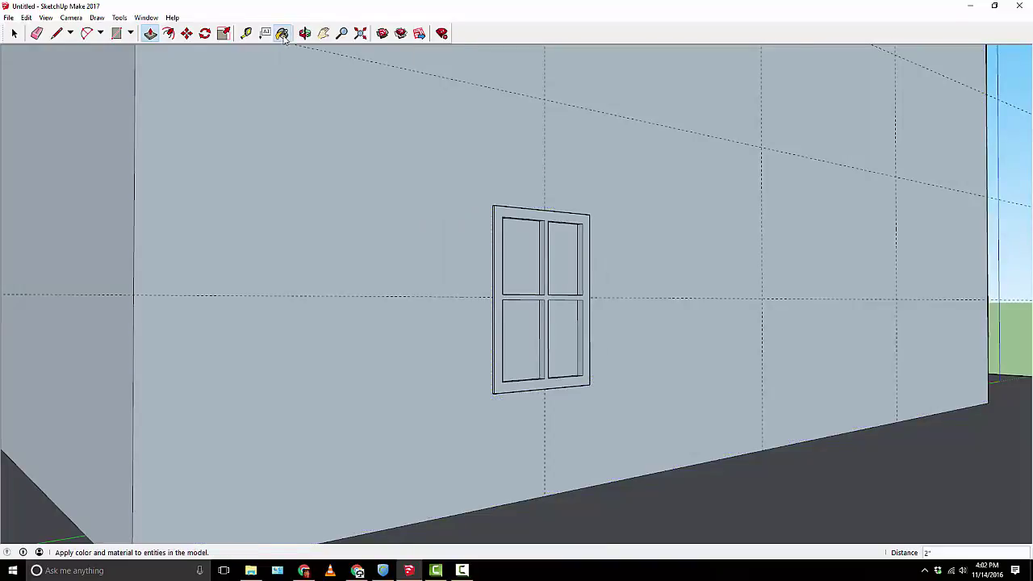
left_click(1004, 139)
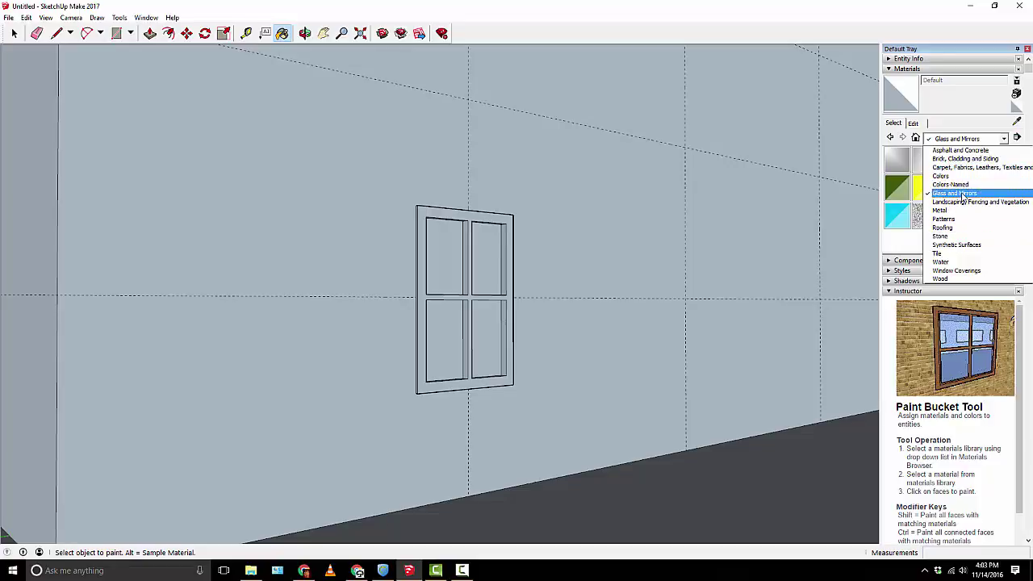
left_click(962, 194)
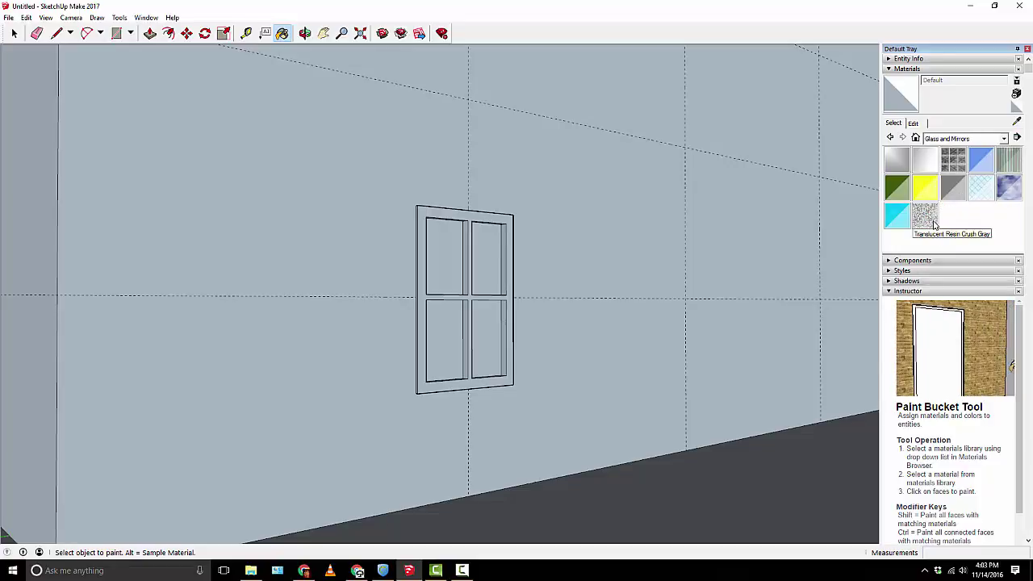
left_click(979, 159)
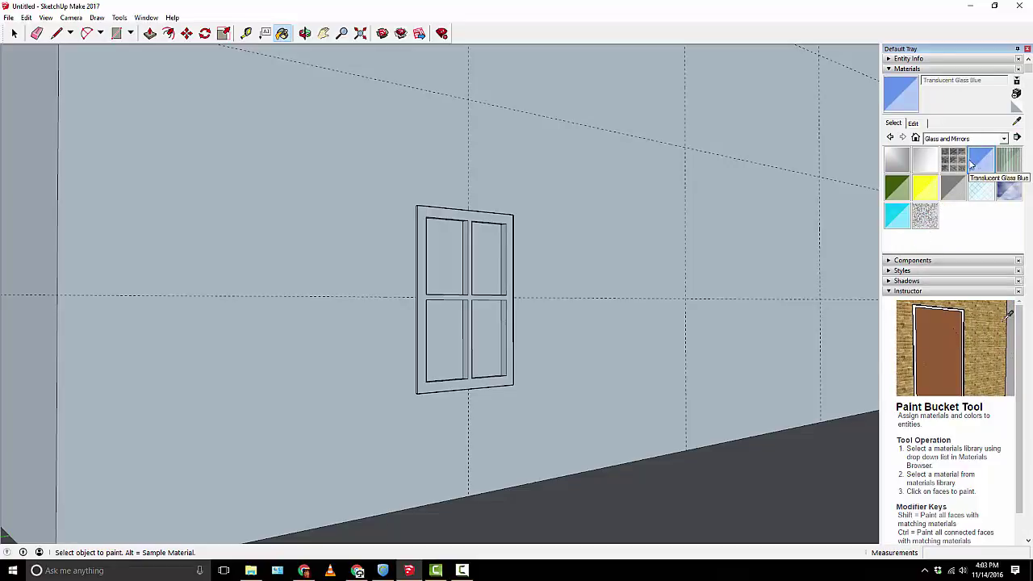
middle_click_drag(544, 266, 455, 286)
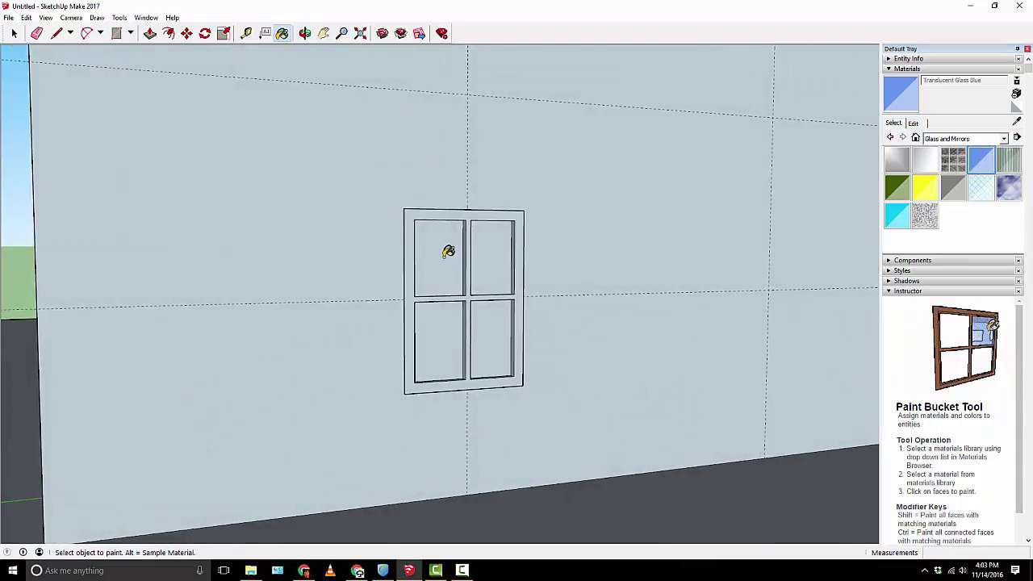
left_click(449, 252)
left_click(501, 253)
left_click(492, 329)
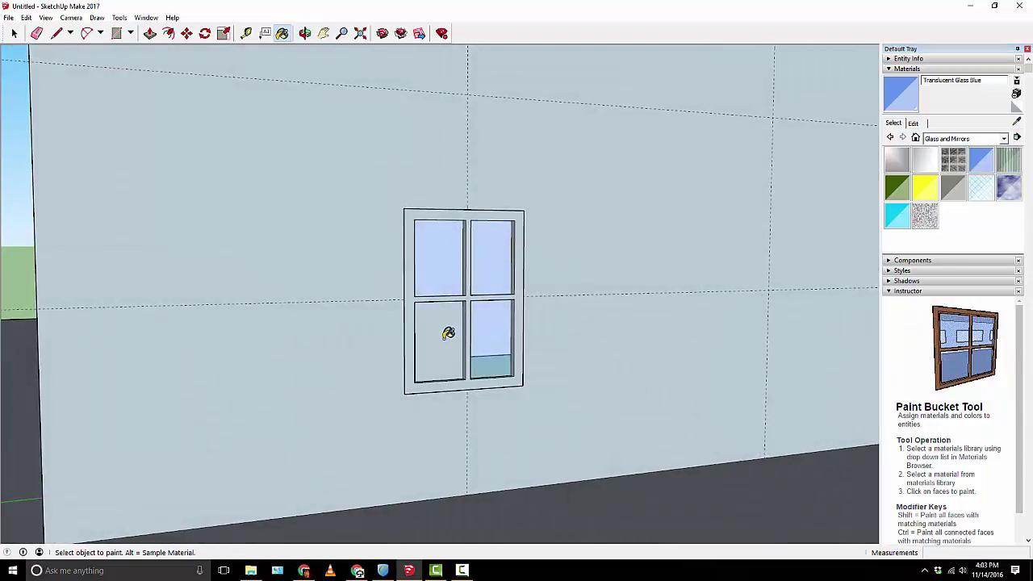
left_click(454, 332)
mouse_move(431, 295)
middle_mouse_down()
mouse_move(578, 379)
mouse_move(493, 323)
mouse_move(104, 325)
mouse_move(208, 399)
mouse_move(581, 342)
mouse_move(636, 320)
mouse_move(599, 399)
mouse_move(638, 408)
mouse_move(592, 339)
mouse_move(529, 331)
mouse_move(330, 363)
mouse_move(189, 357)
mouse_move(436, 305)
middle_mouse_up()
scroll(484, 310, "up", 4)
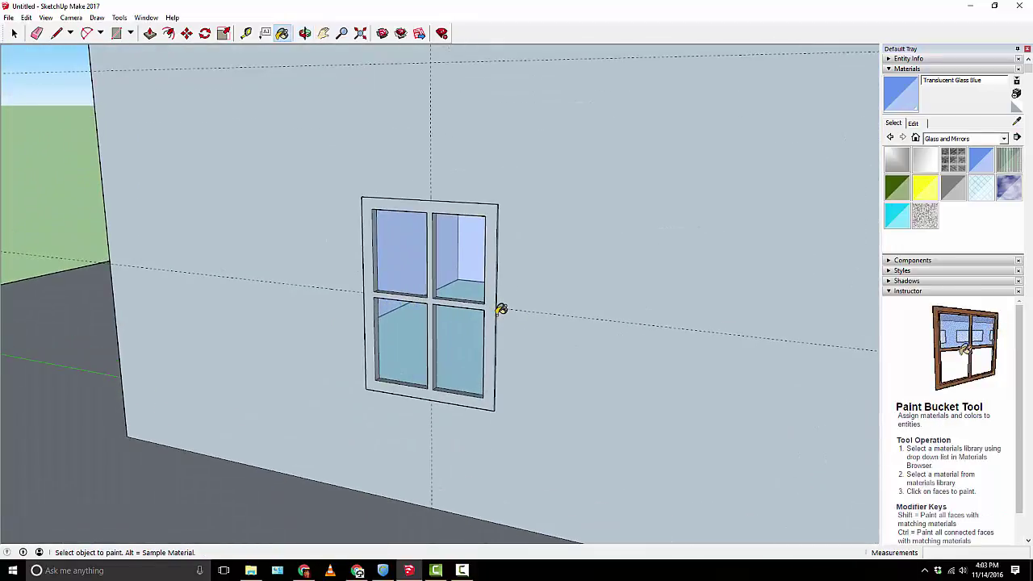
middle_click_drag(484, 310, 516, 305)
key("f")
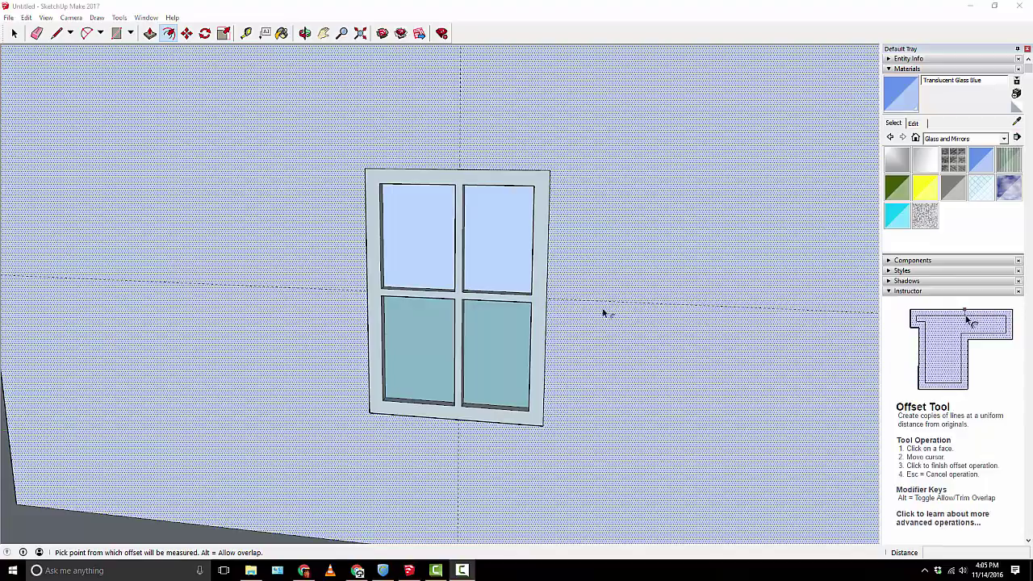
key("Escape")
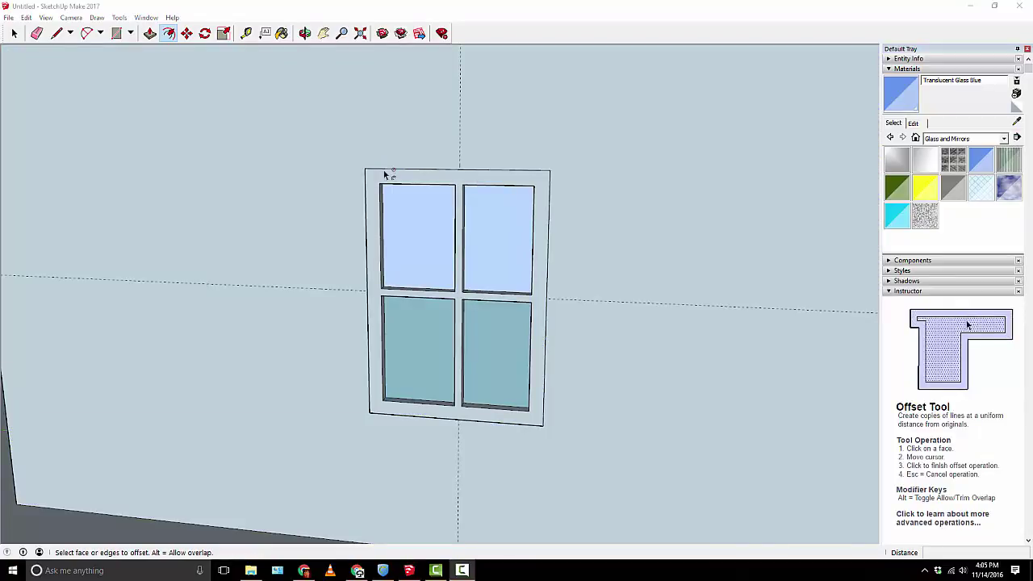
left_click(226, 128)
Draw an upright rectangle about 5' 9" high and 2' wide on the wall, just left of the window
left_click(115, 33)
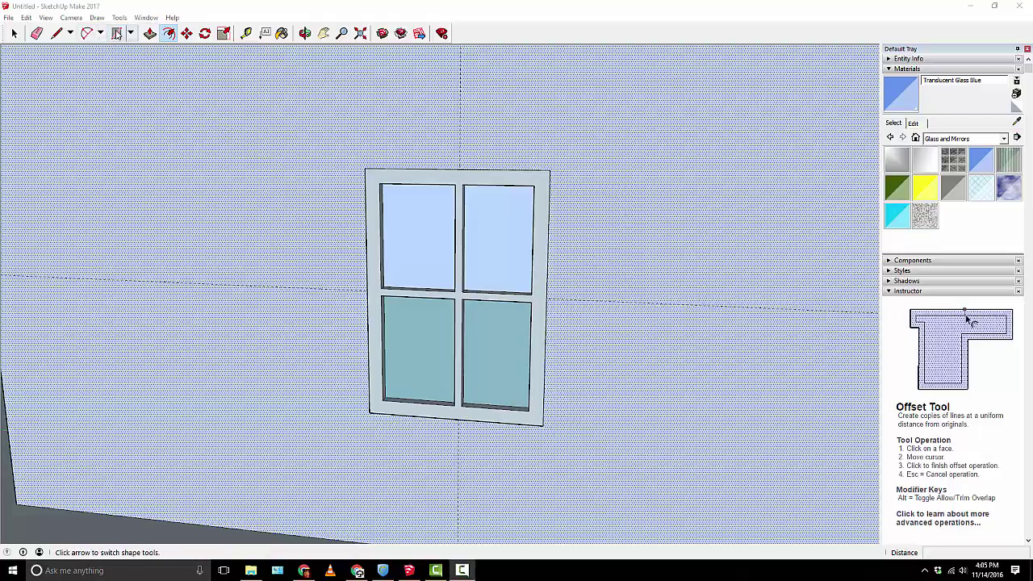
left_click(264, 171)
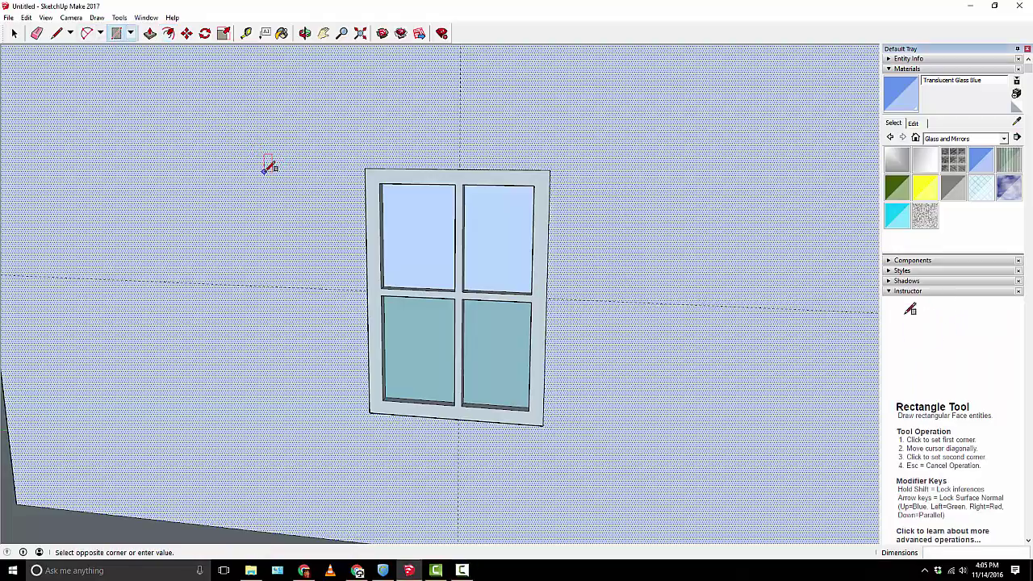
left_click(352, 408)
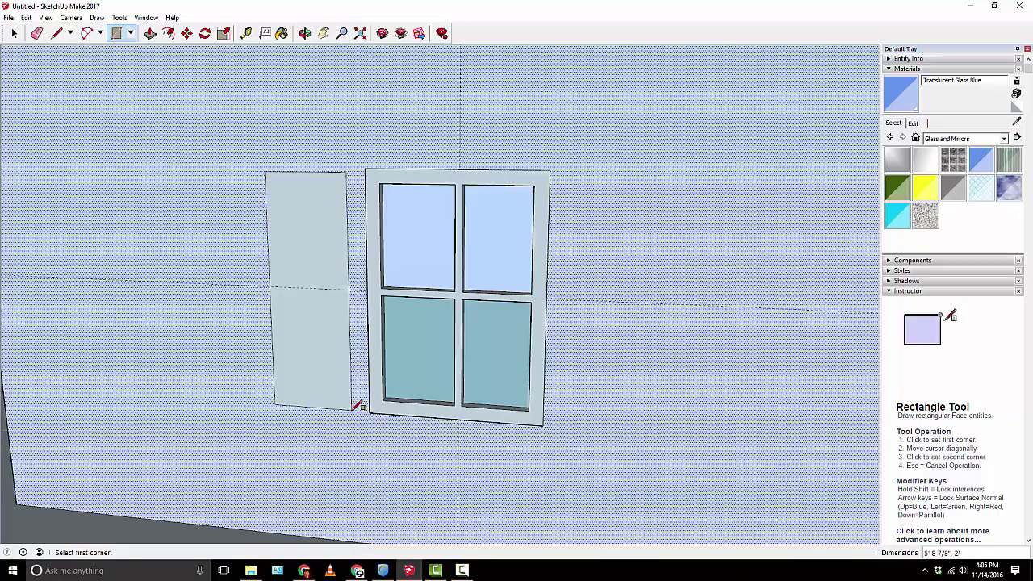
Try to set the side panel rectangle beside the window to 66" by 30"
type("66")
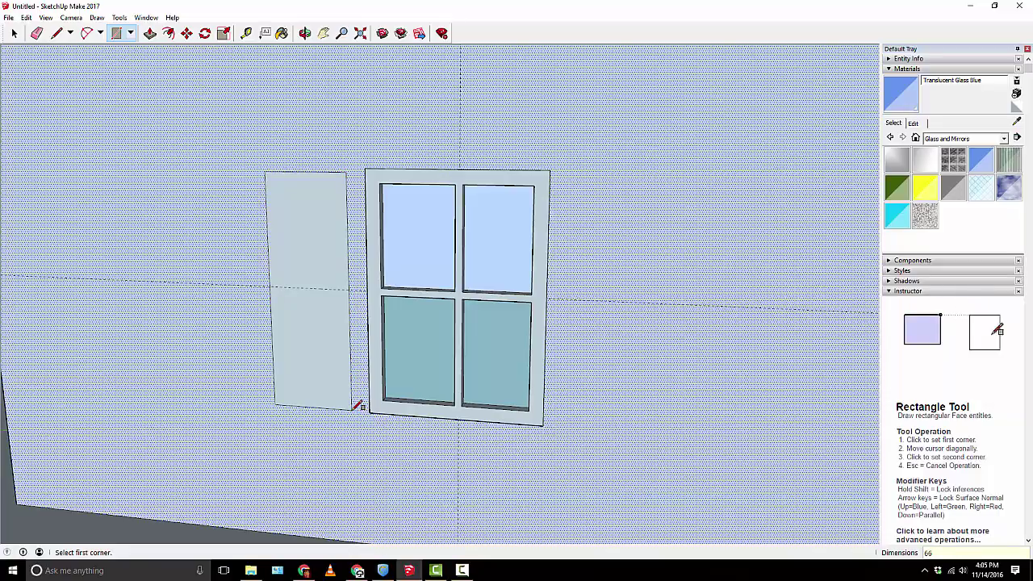
type(",30")
key("Return")
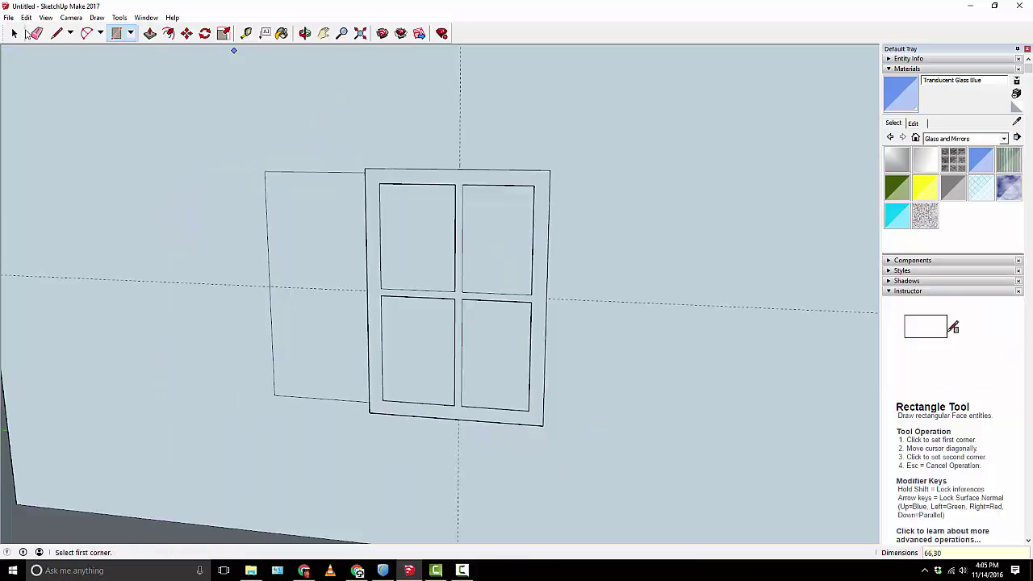
left_click(187, 33)
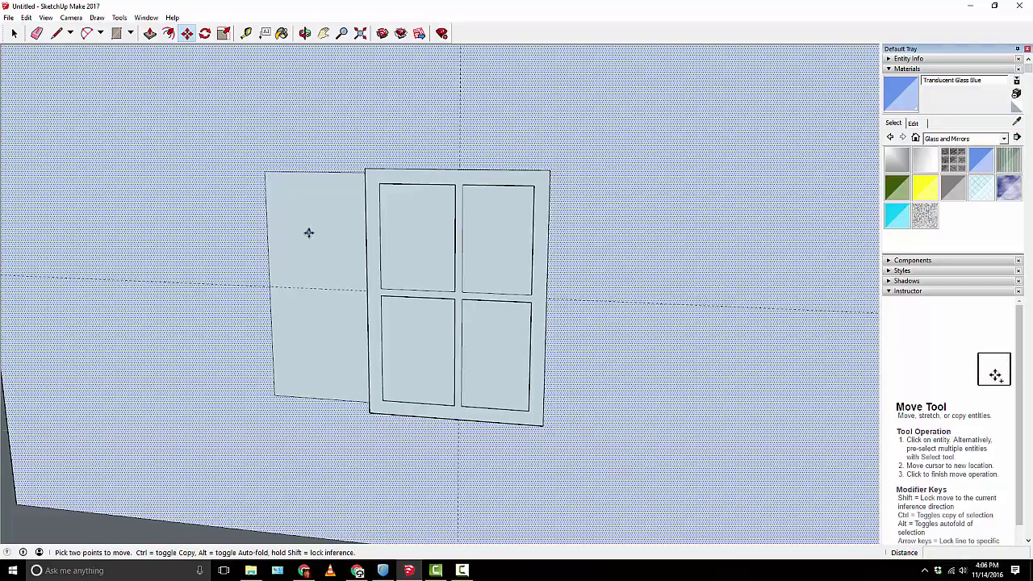
Draw an upright side panel rectangle 66" high and 20" wide on the wall, left of the window
key("r")
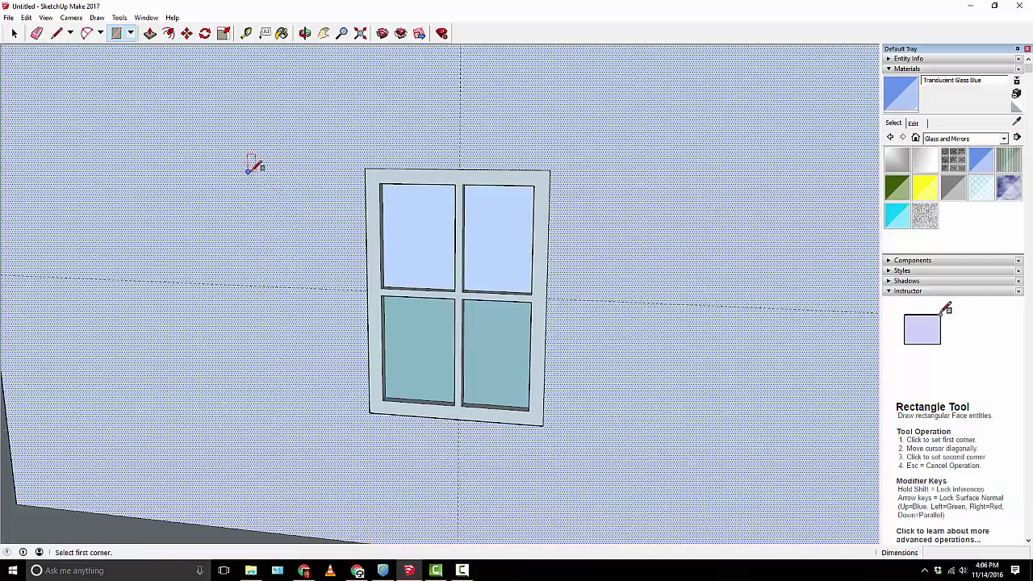
left_click(251, 171)
left_click(344, 406)
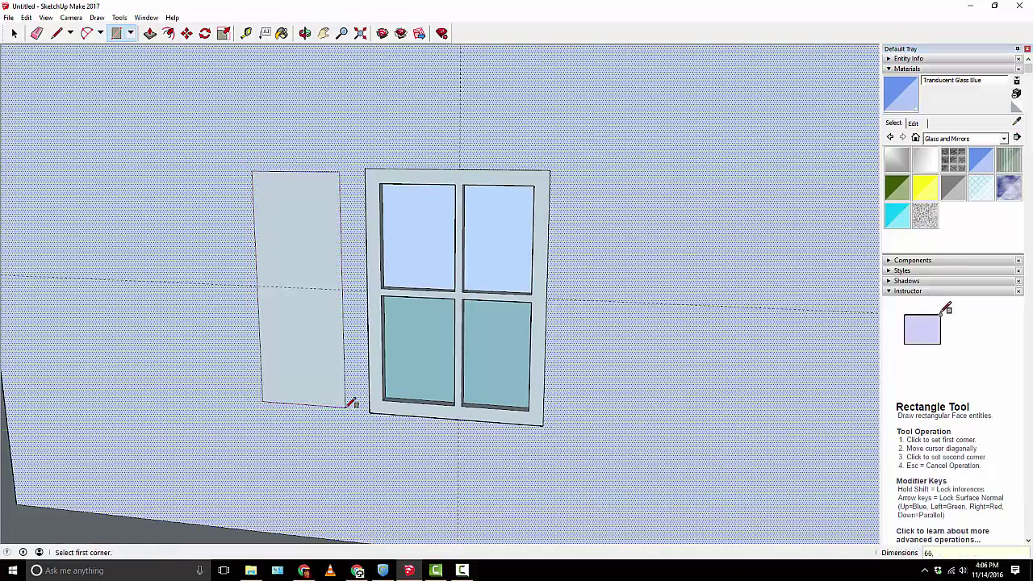
key("ctrl+z")
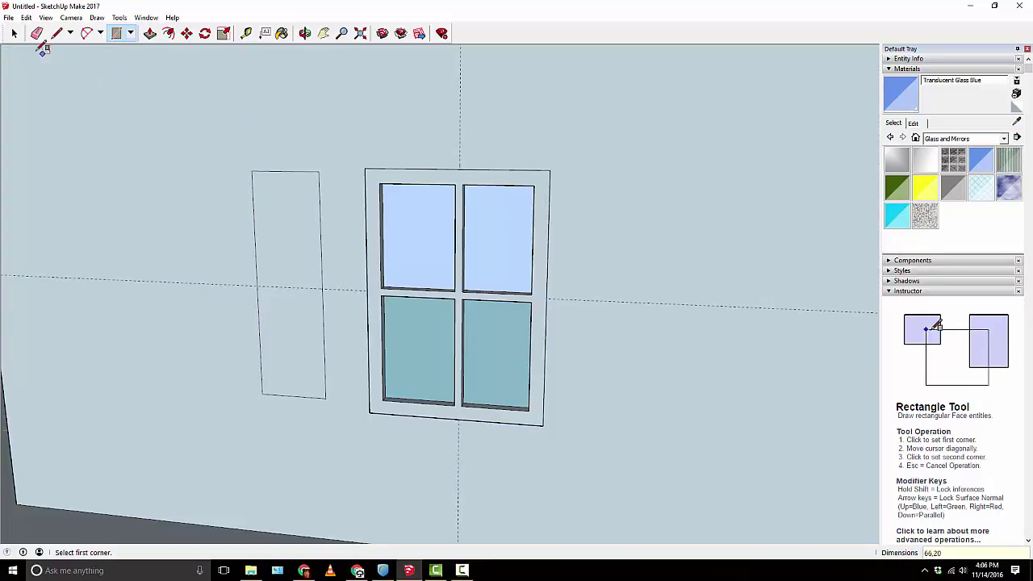
Move the side panel face about 9 3/16" across the wall toward the window
left_click(186, 33)
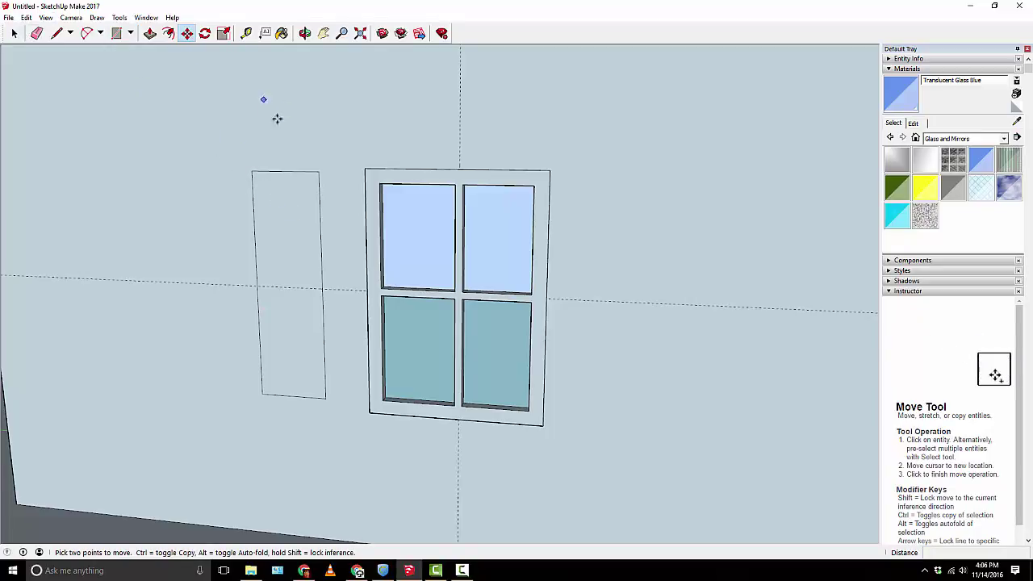
left_click(14, 33)
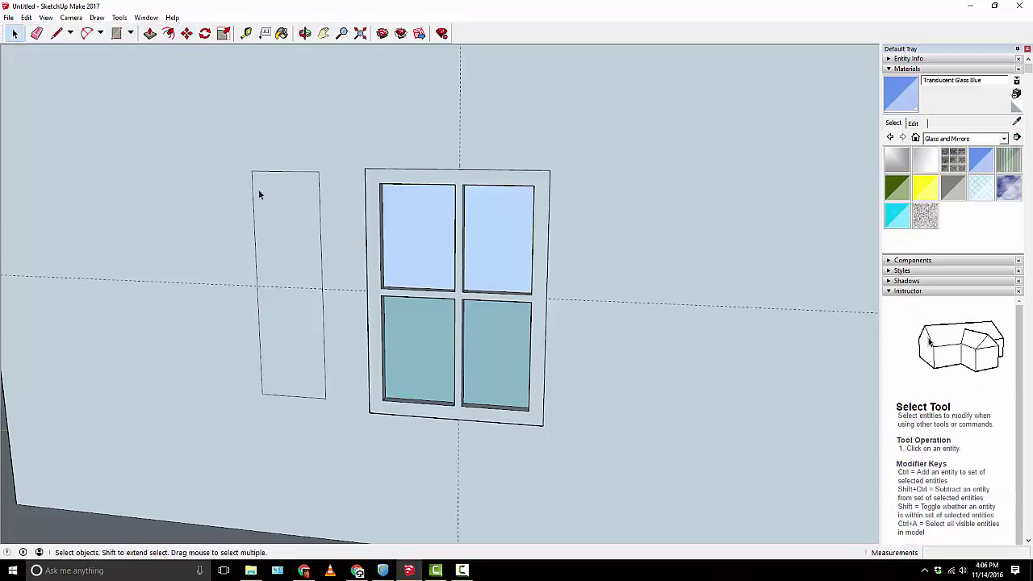
left_click(284, 209)
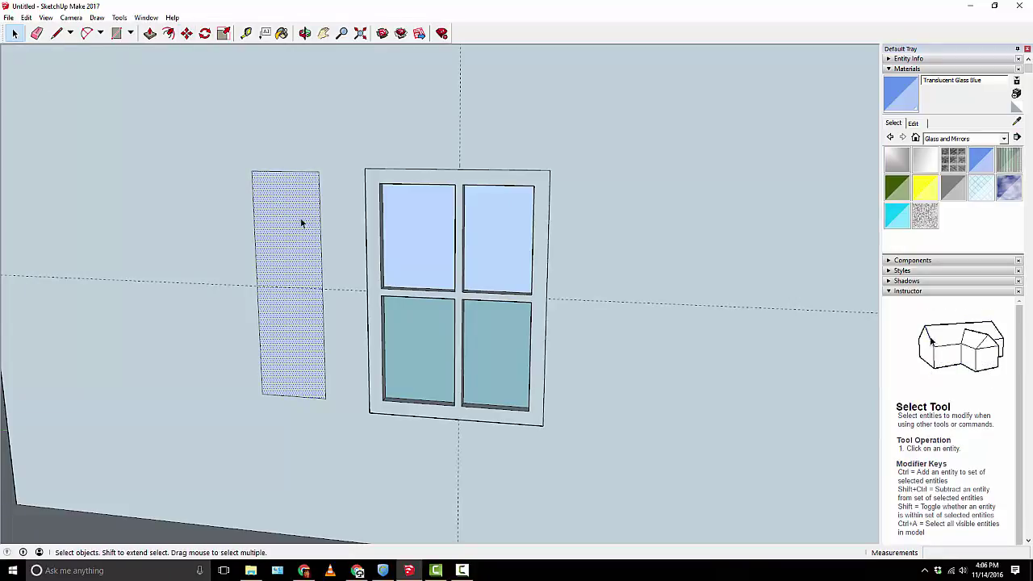
left_click(187, 33)
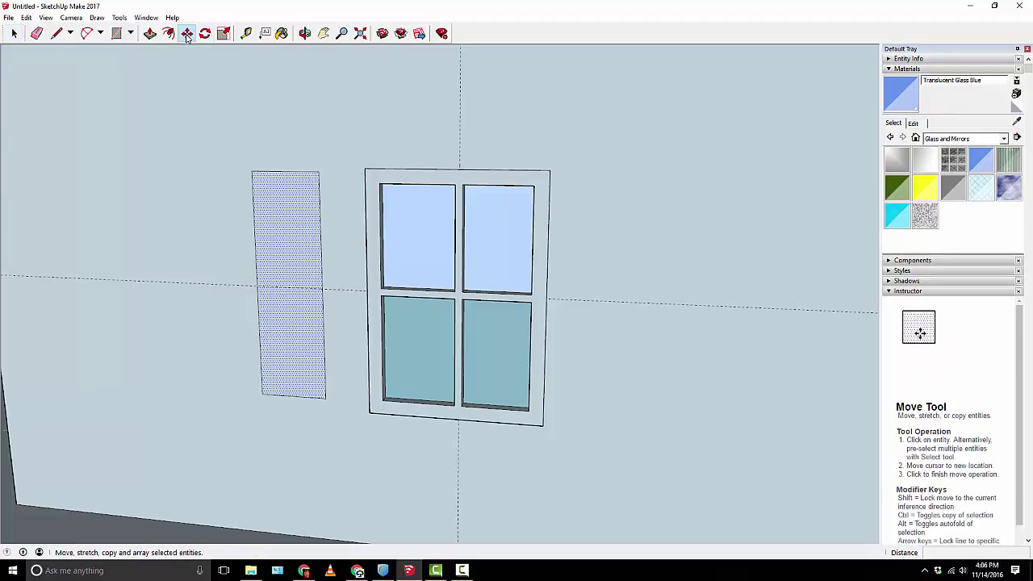
left_click(286, 224)
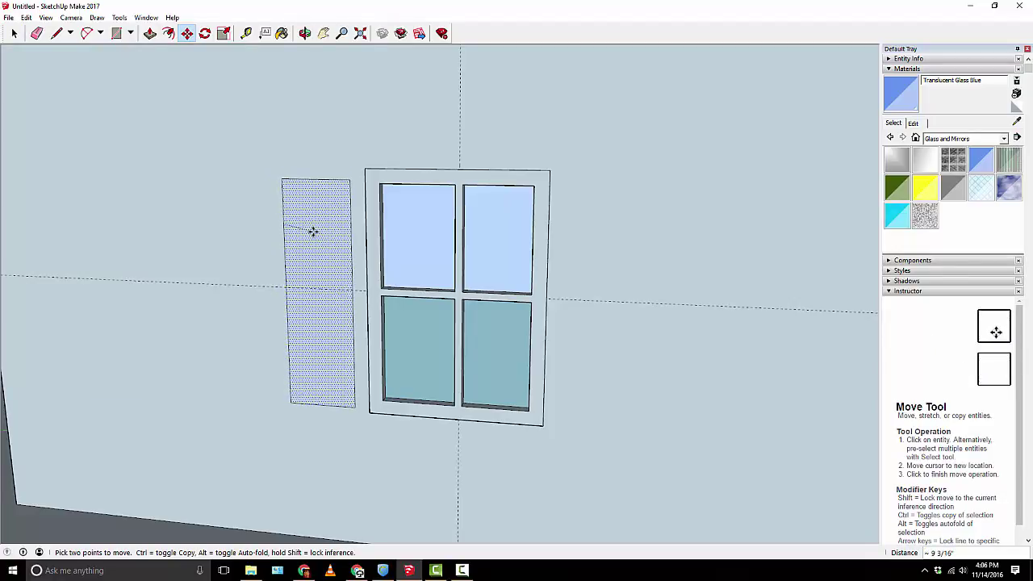
left_click(313, 231)
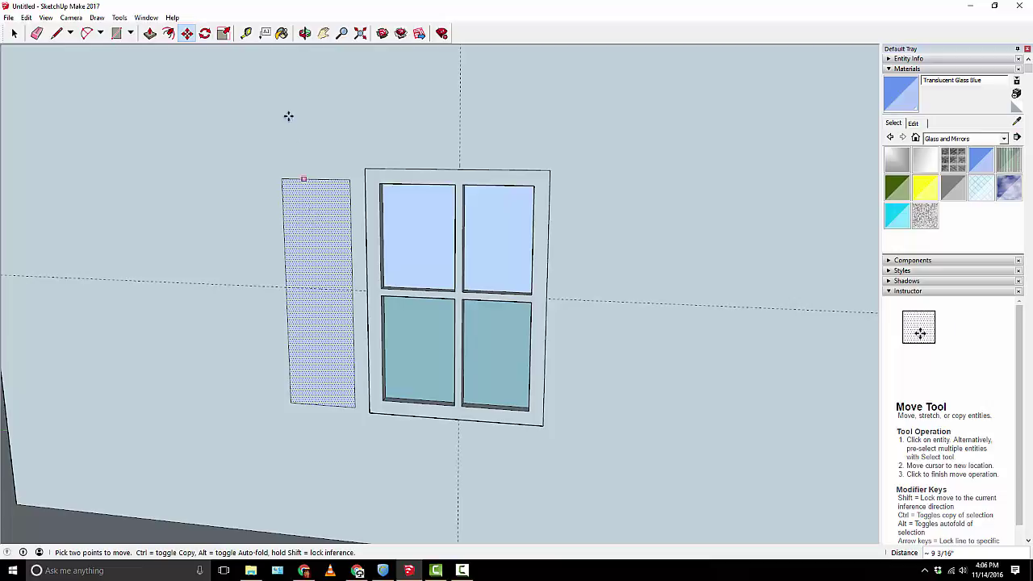
Offset the side panel's outline outward by 2" to form a frame around it
left_click(168, 33)
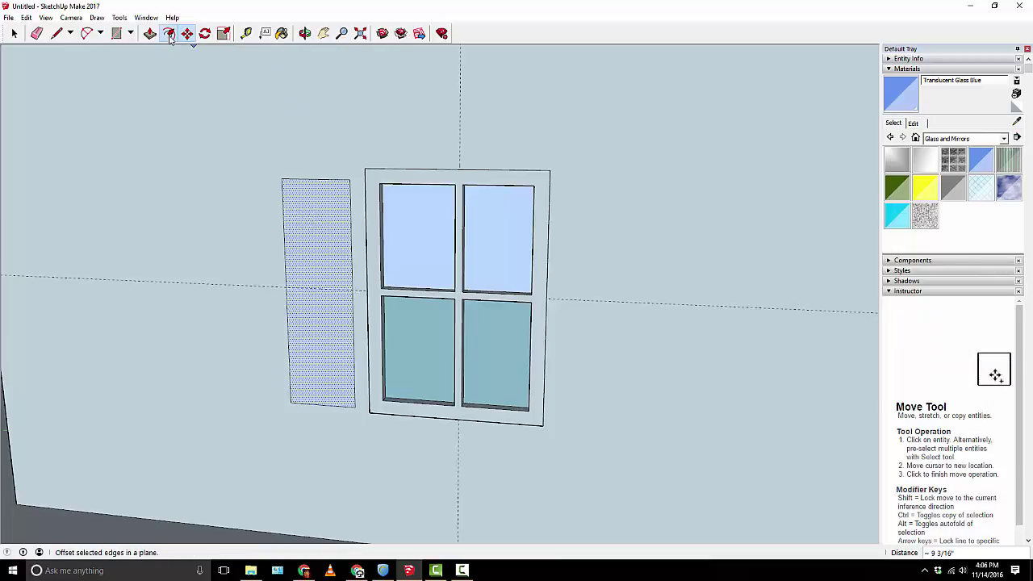
left_click(306, 179)
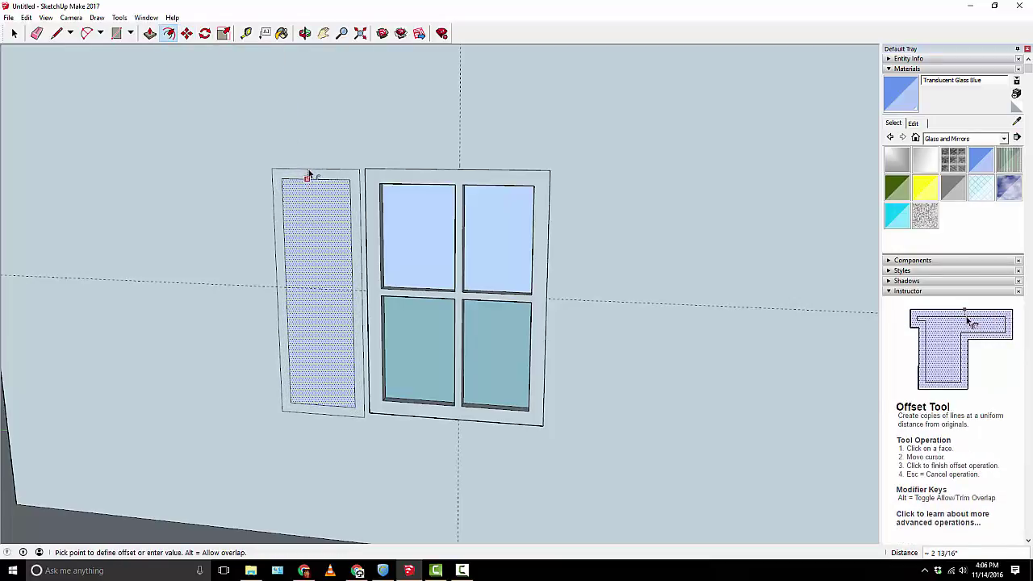
type("2")
key("Return")
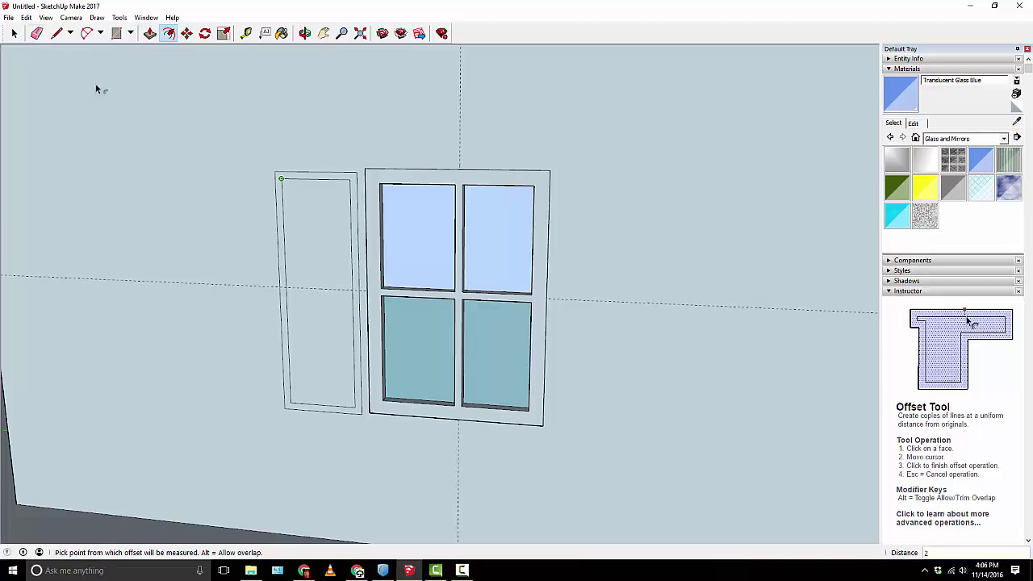
Move the whole framed side panel up about 15/16" to line it up with the window frame
left_click(14, 33)
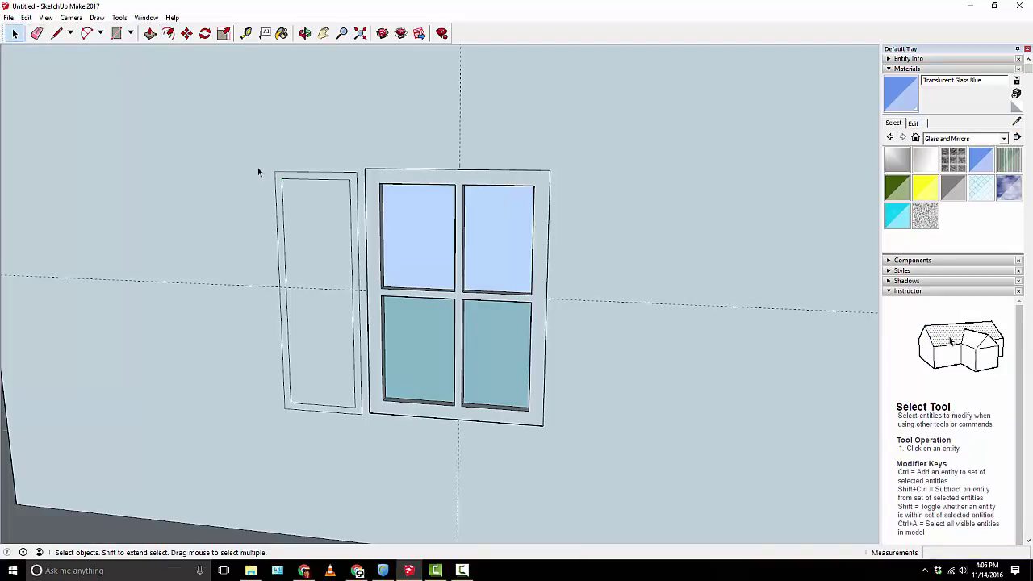
left_click_drag(255, 164, 363, 433)
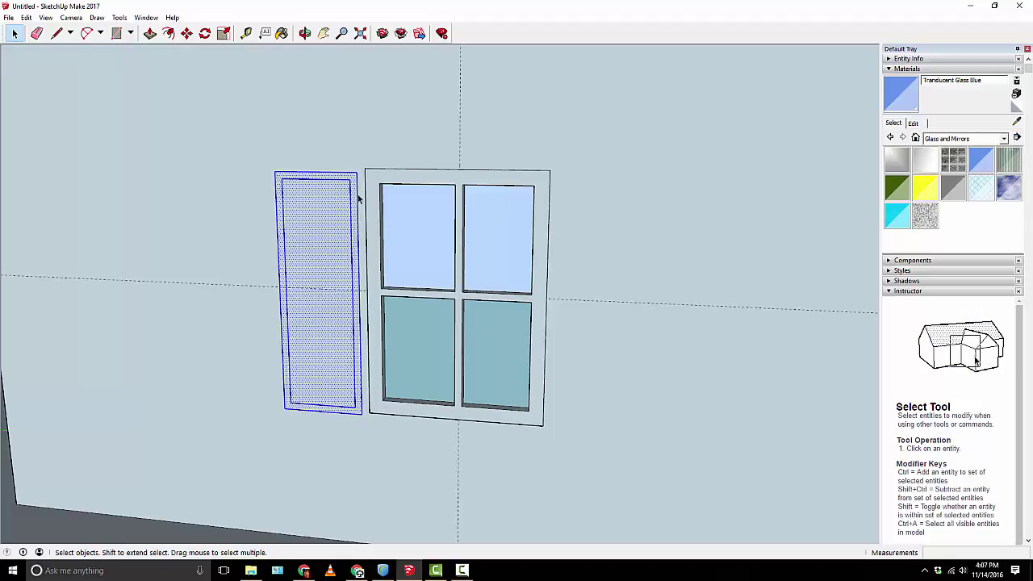
left_click(186, 33)
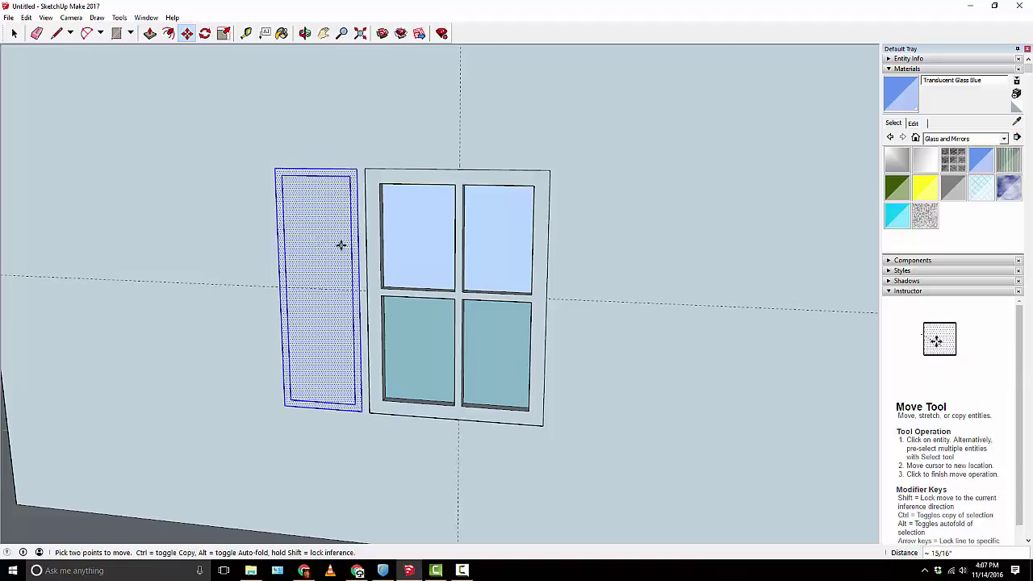
Examine the side panel's alignment with the window and its placement on the long wall from several angles
middle_click_drag(323, 226, 422, 223)
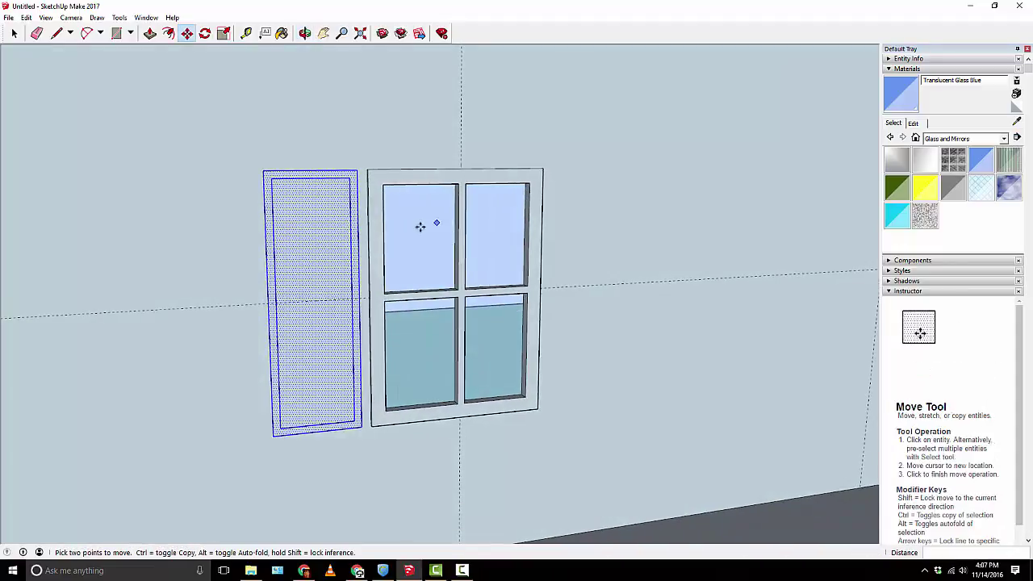
scroll(405, 230, "down", 3)
middle_click_drag(219, 173, 334, 193)
scroll(258, 166, "down", 1)
middle_click_drag(192, 129, 369, 175)
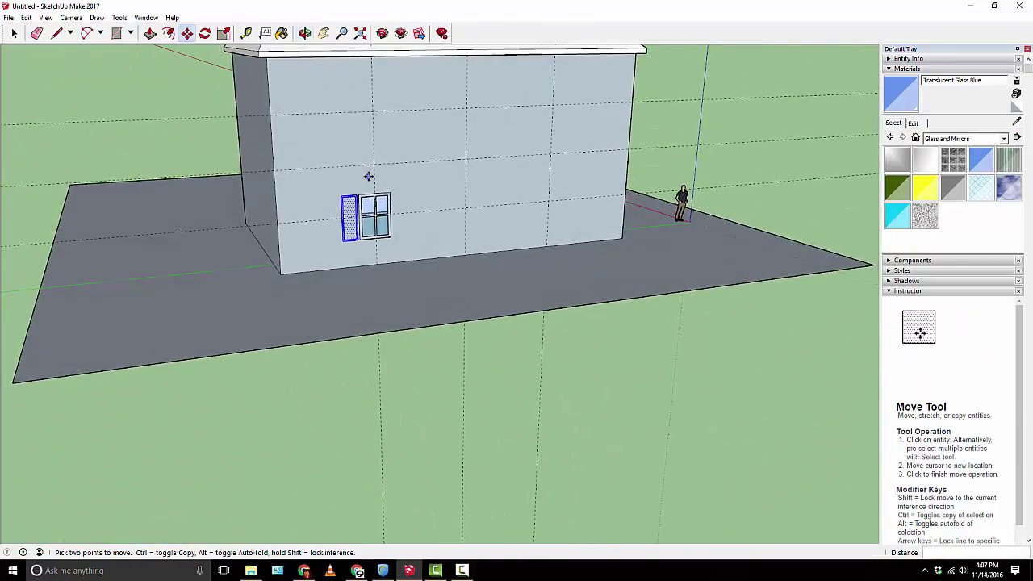
scroll(362, 185, "up", 4)
scroll(362, 186, "up", 2)
middle_click_drag(331, 261, 352, 258)
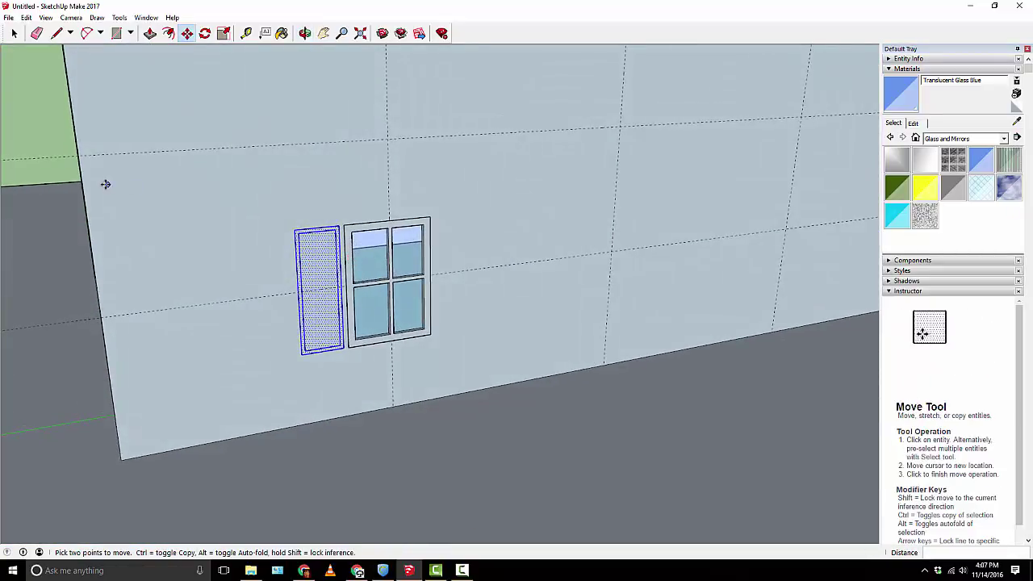
middle_click_drag(104, 182, 270, 228)
scroll(270, 229, "up", 2)
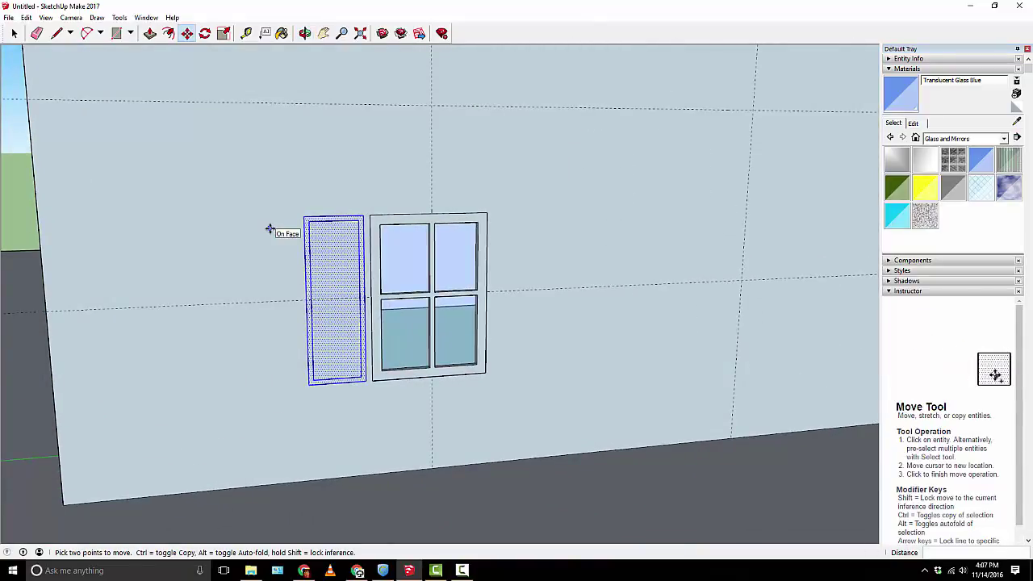
scroll(207, 141, "down", 3)
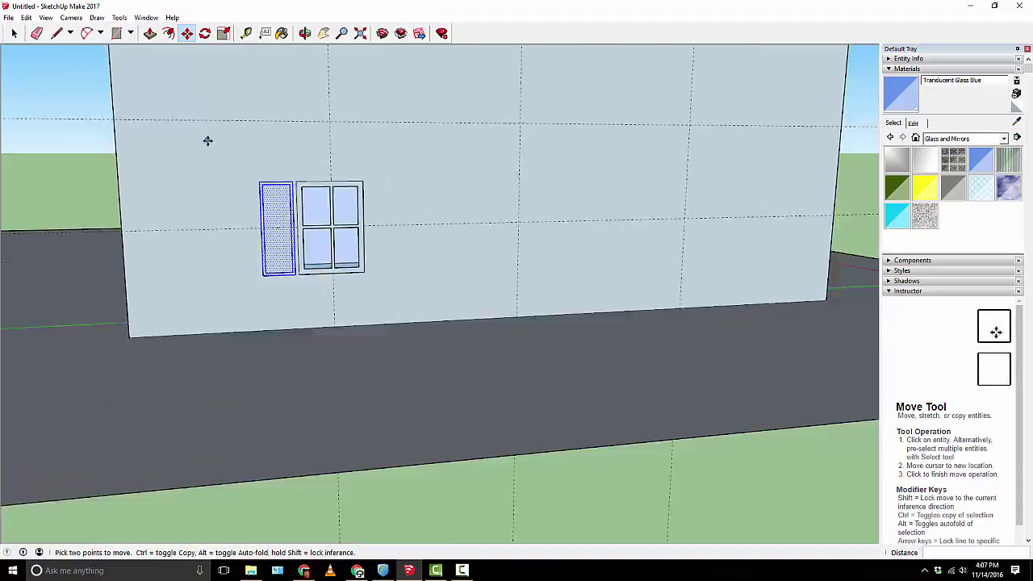
middle_click_drag(207, 137, 211, 199)
scroll(211, 198, "up", 3)
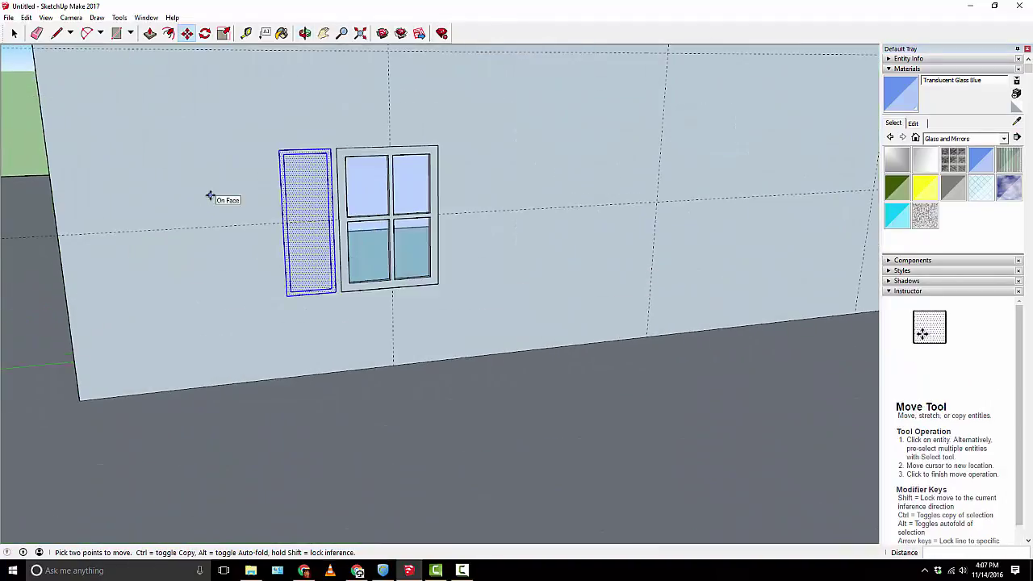
scroll(425, 191, "up", 2)
middle_click_drag(425, 191, 348, 188)
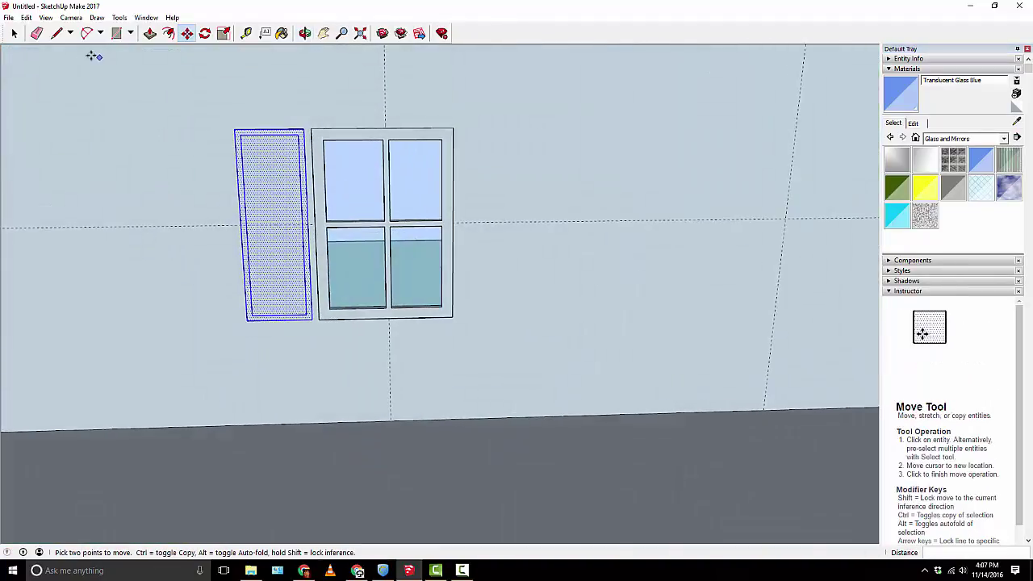
Place a horizontal guide line 4" below the top edge of the side panel's inner face
left_click(246, 33)
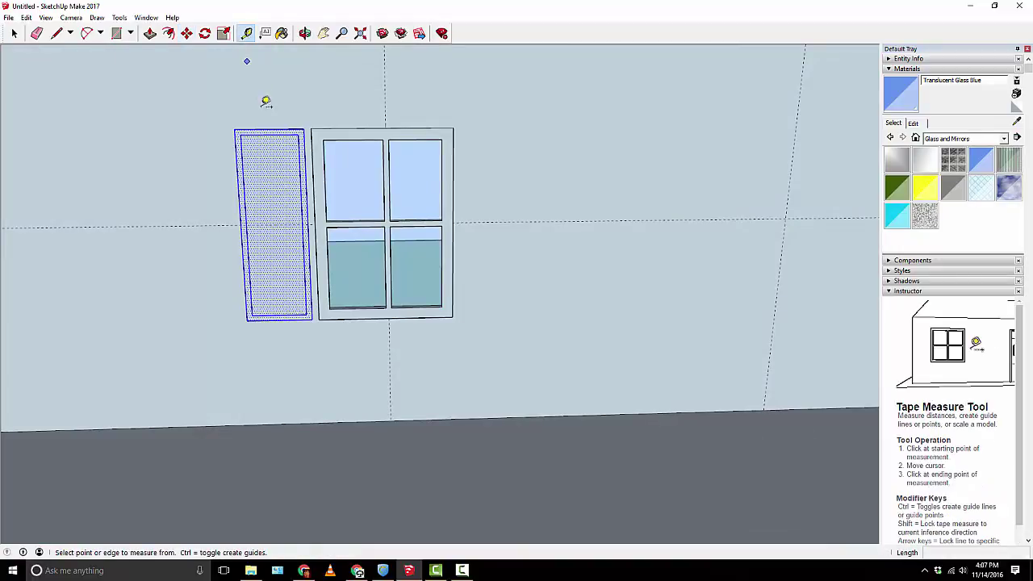
scroll(265, 103, "up", 2)
left_click(15, 34)
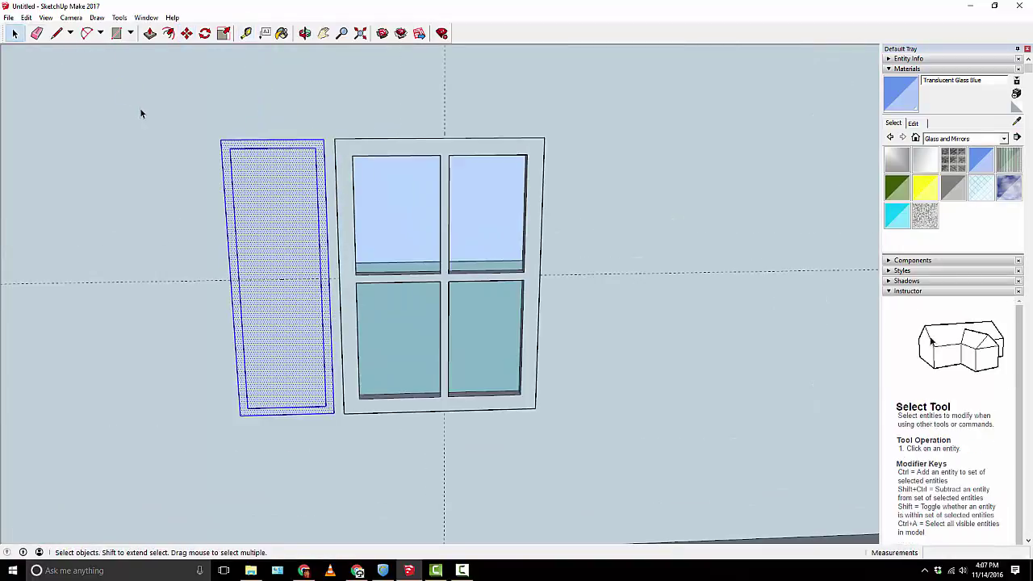
left_click(141, 110)
left_click(287, 177)
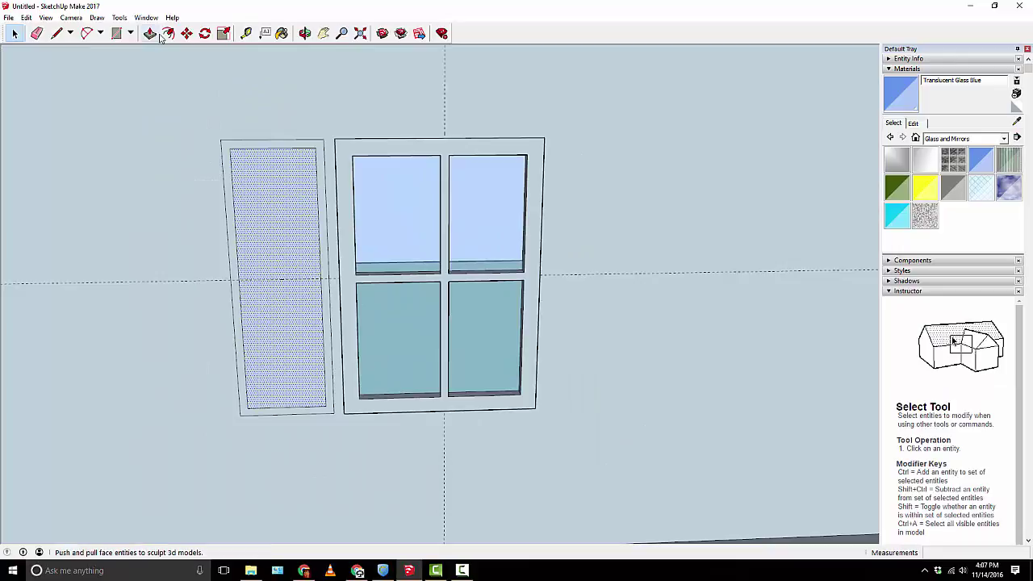
left_click(246, 33)
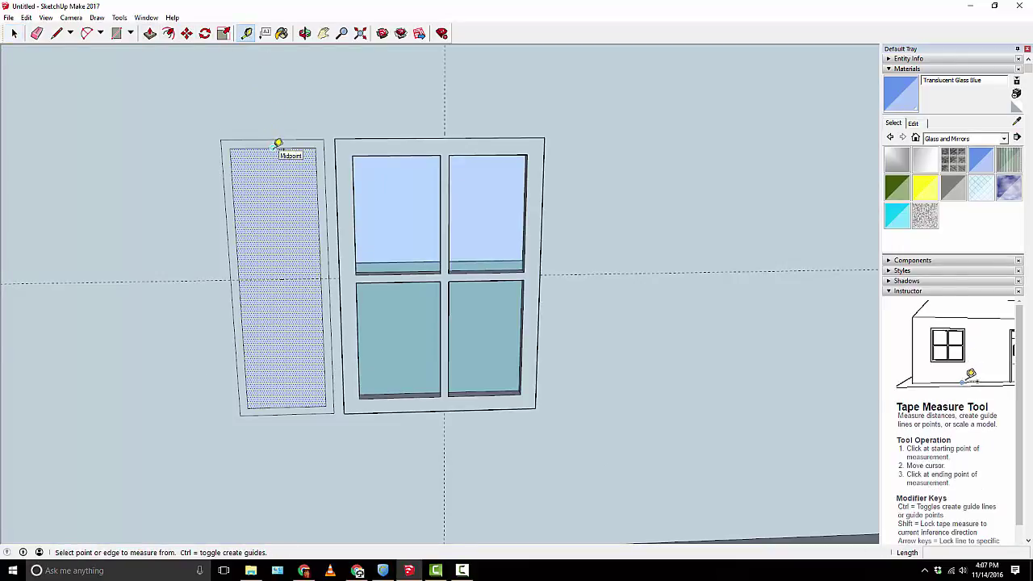
left_click(278, 143)
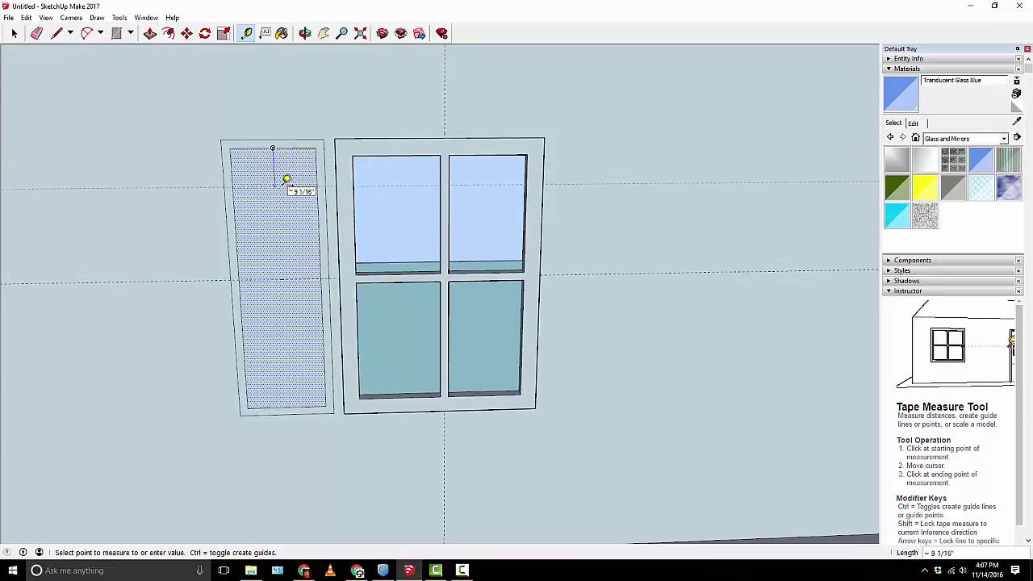
key("Return")
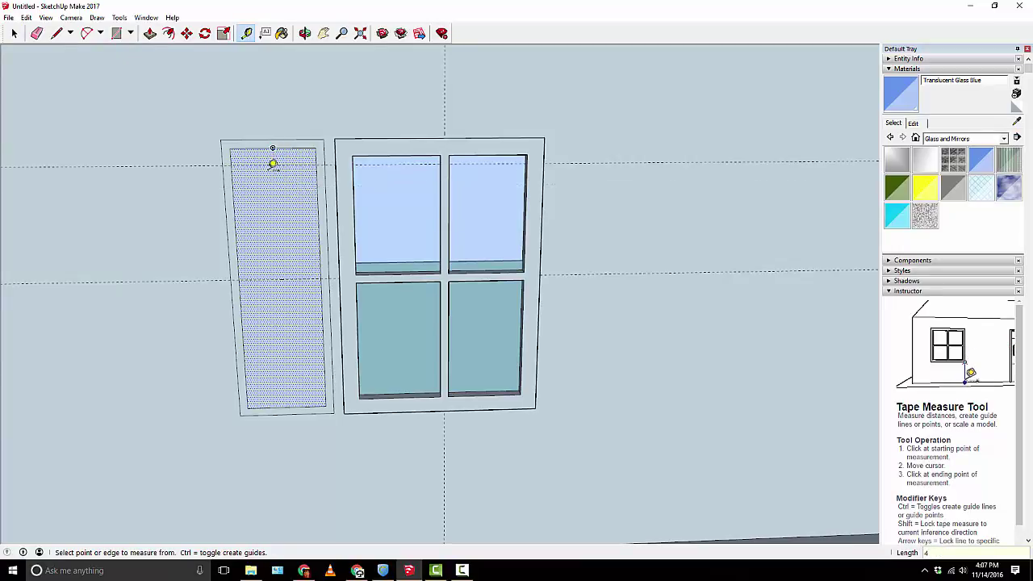
left_click(274, 161)
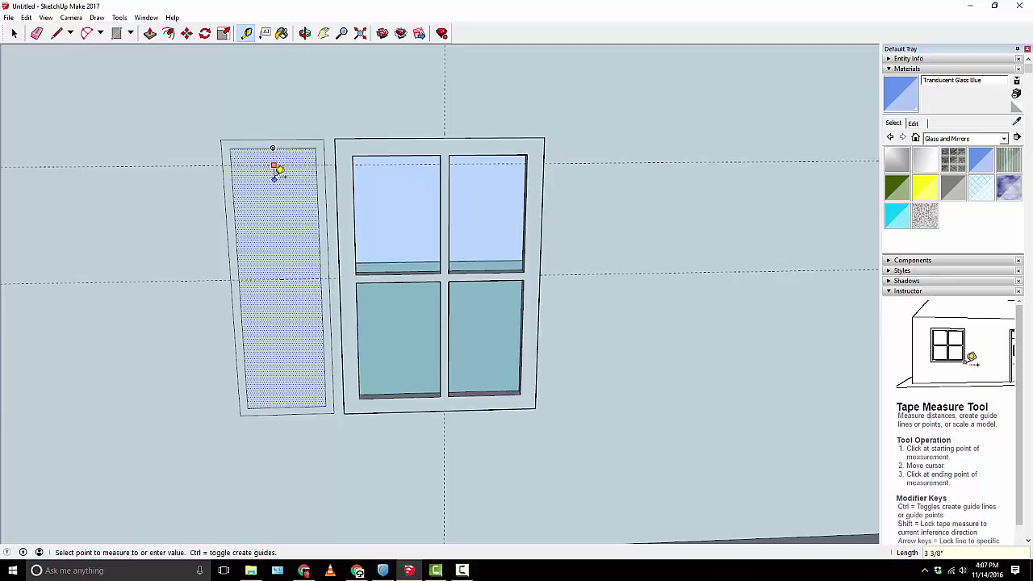
left_click(275, 165)
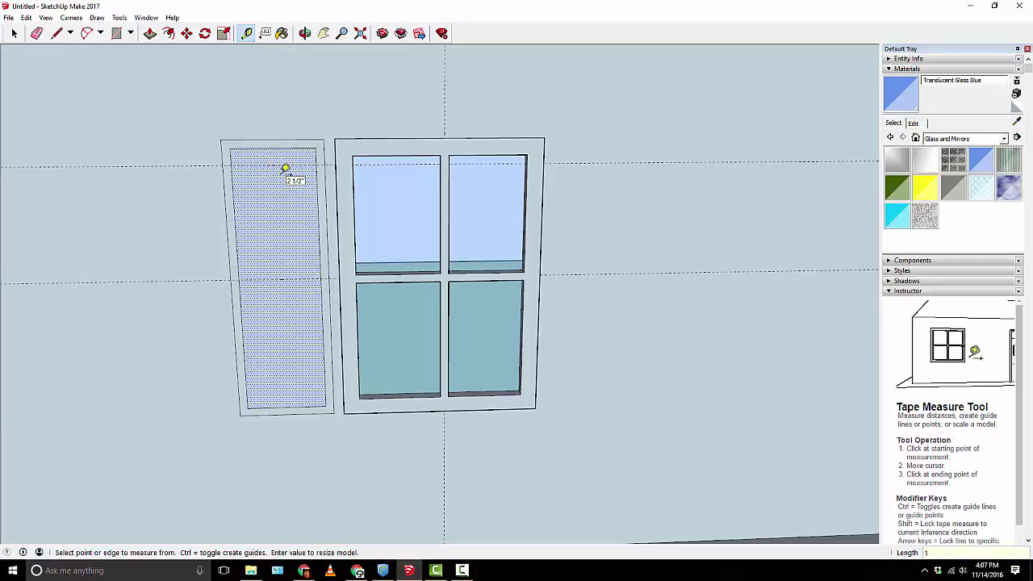
key("ctrl+z")
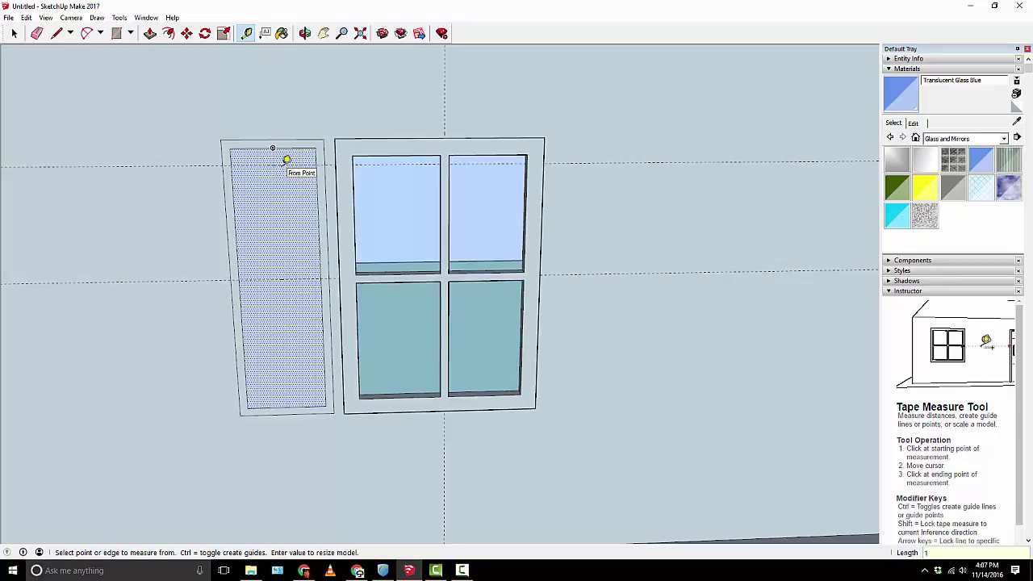
left_click(276, 155)
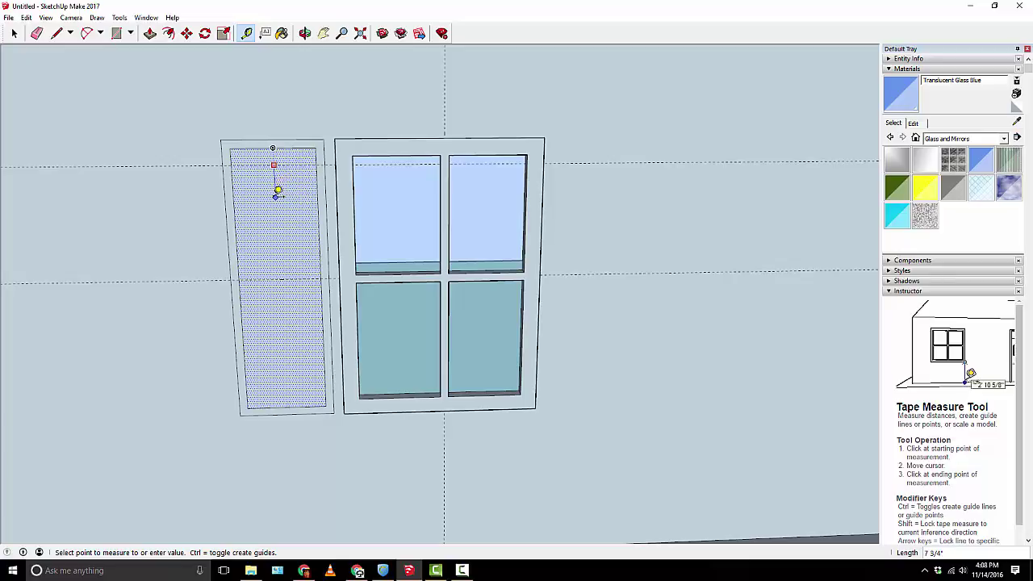
key("Escape")
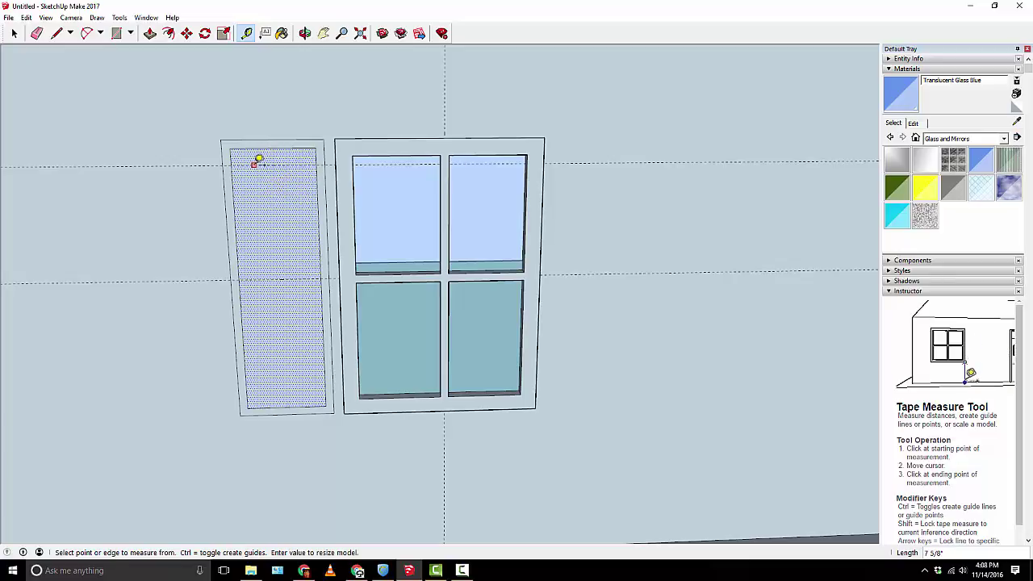
Place a guide 1" below the panel's upper guide and draw a 1" by 1' 8" rectangle across the inner face between both guides
left_click(255, 163)
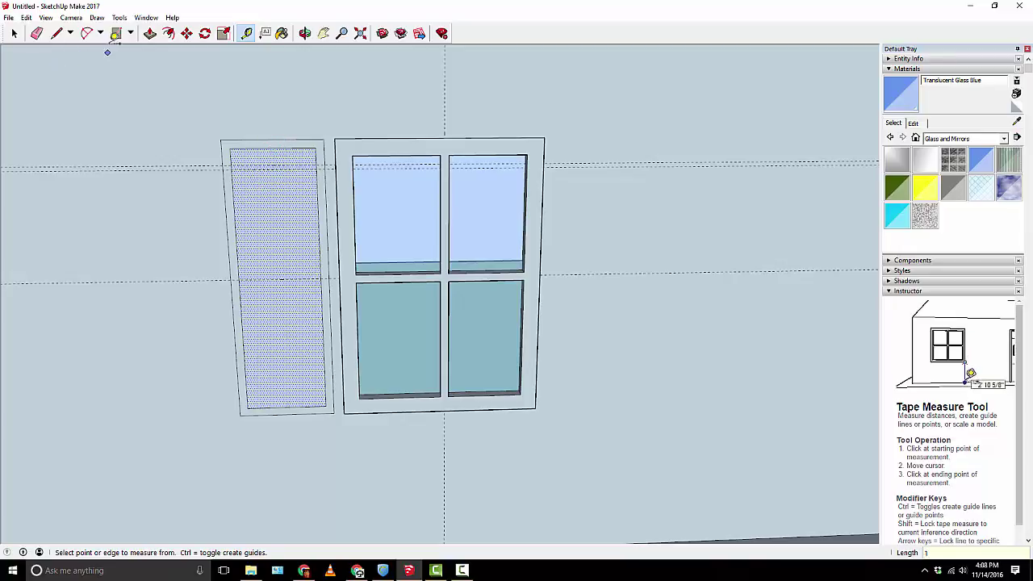
left_click(115, 33)
scroll(250, 181, "up", 2)
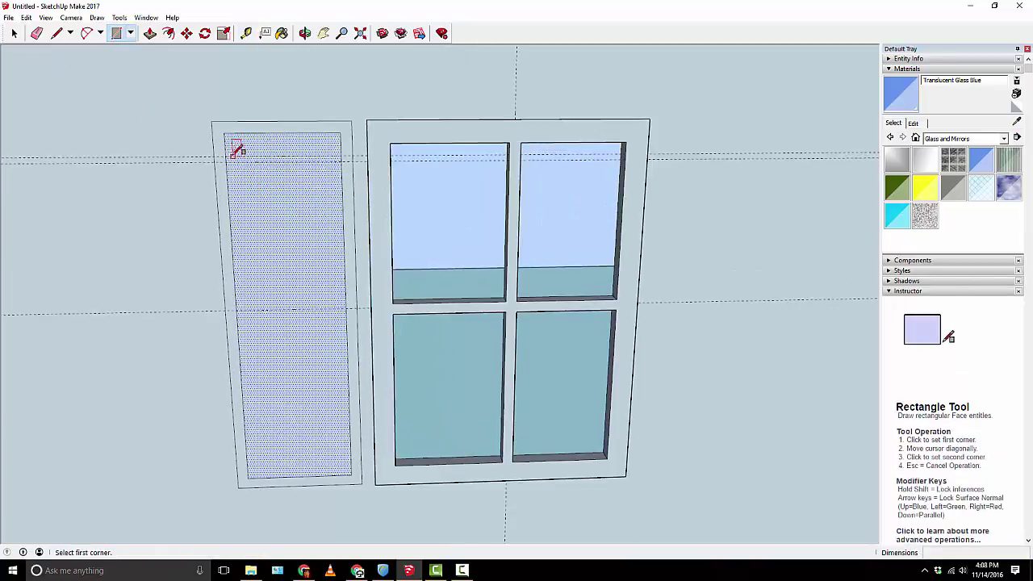
left_click(227, 156)
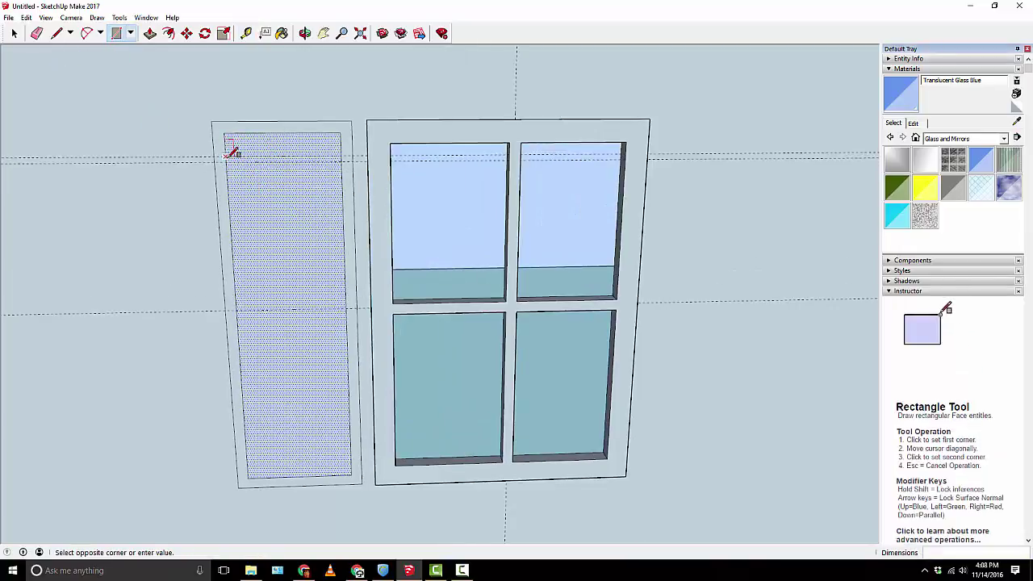
left_click(344, 161)
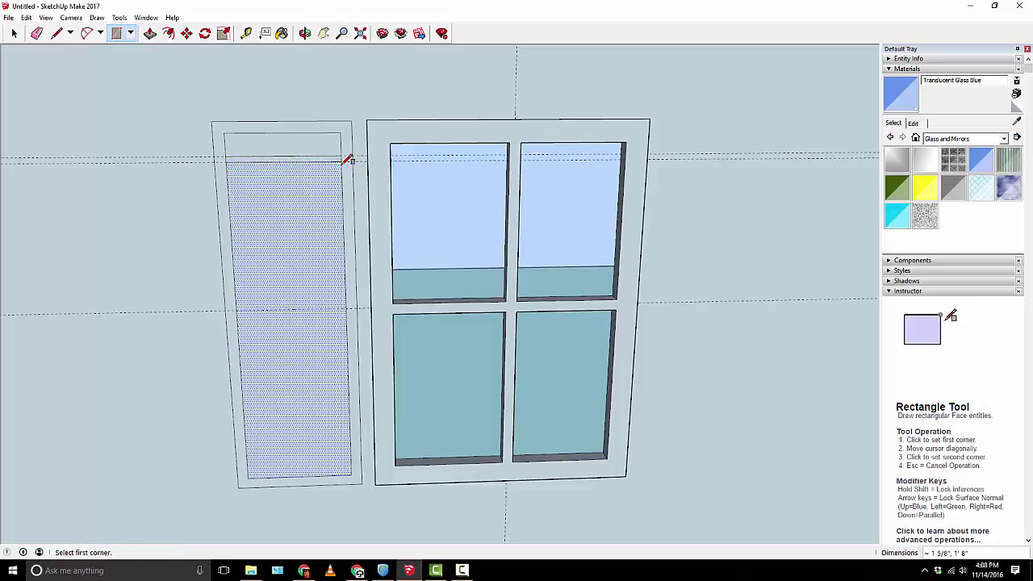
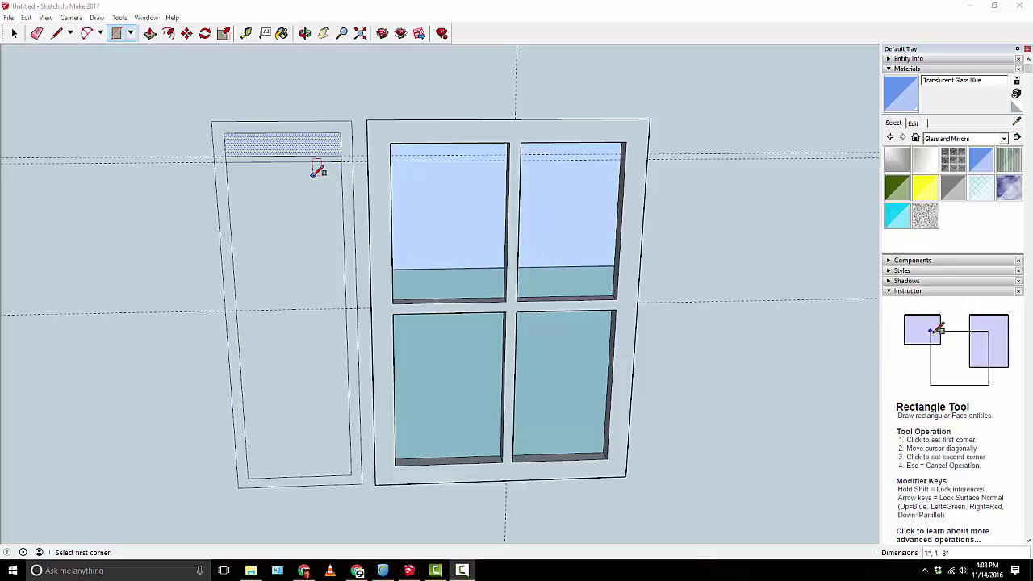
Copy the thin strip face between the two upper guides straight down the side panel by 4"
left_click(16, 33)
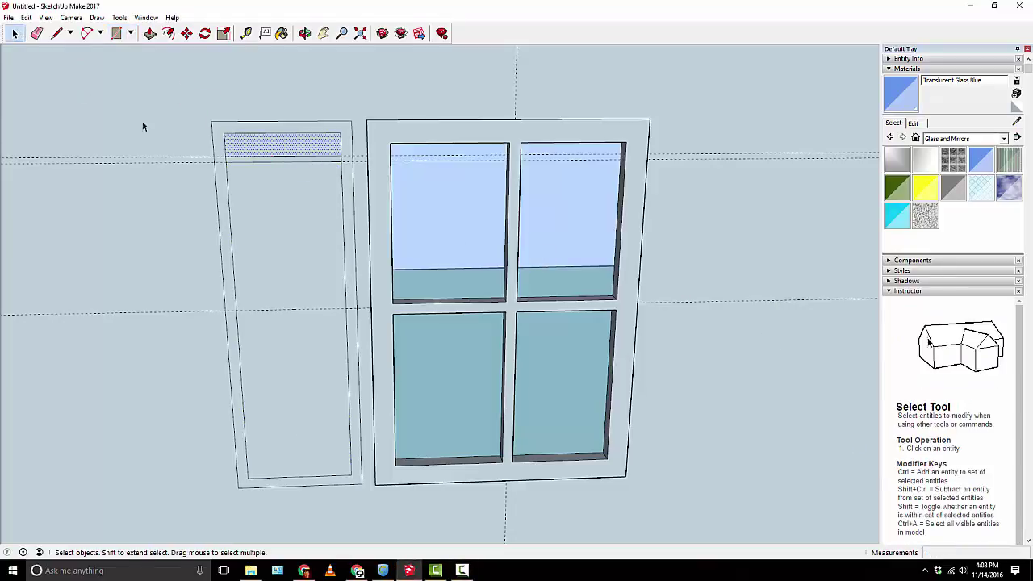
left_click(243, 160)
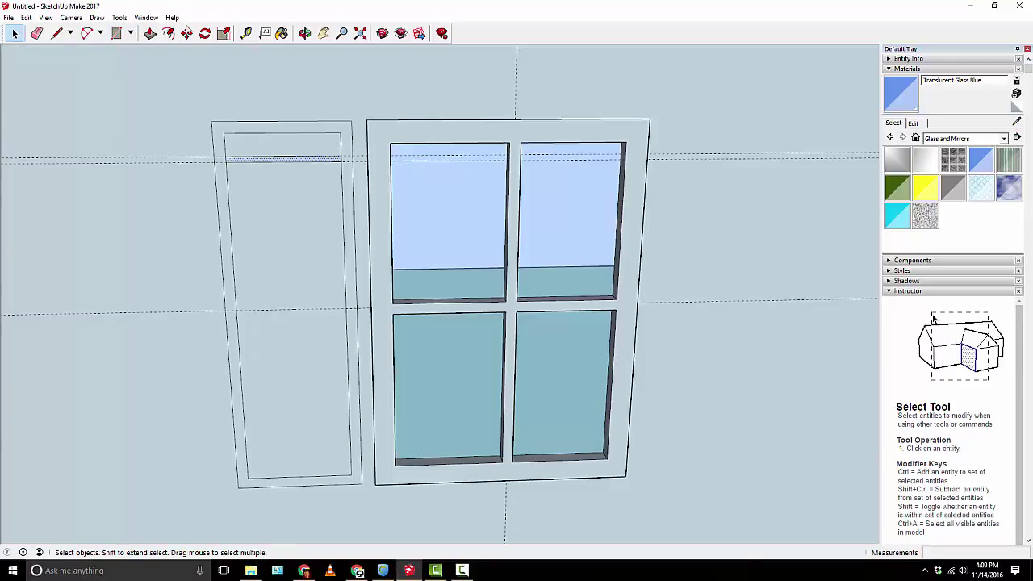
left_click(187, 33)
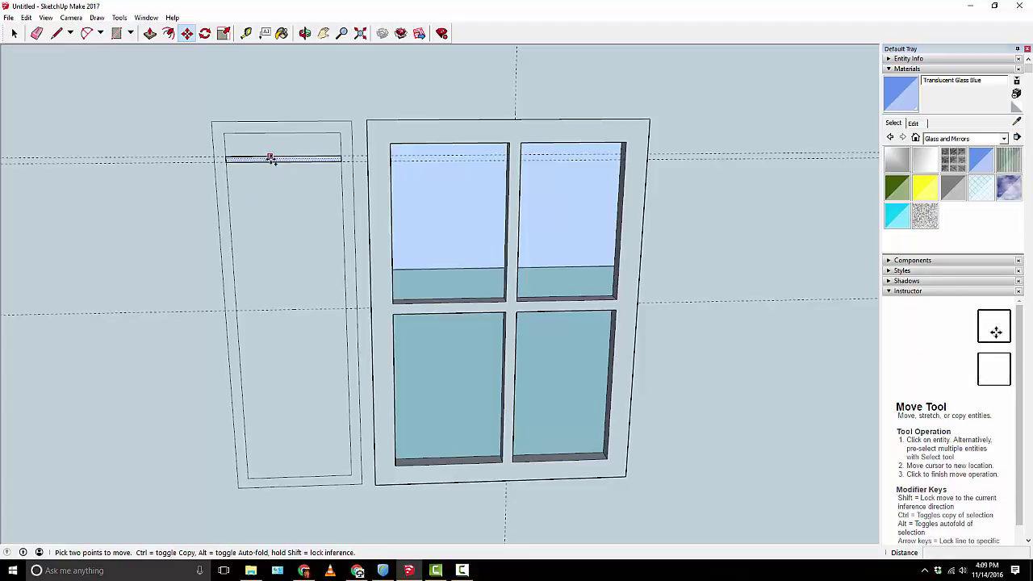
left_click(271, 159)
key("ctrl")
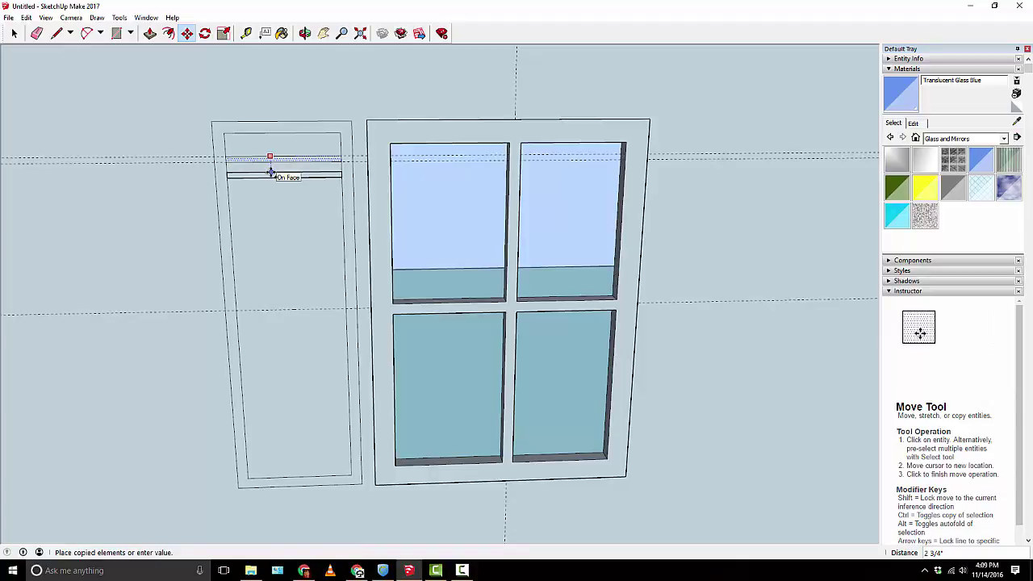
type("4")
key("Return")
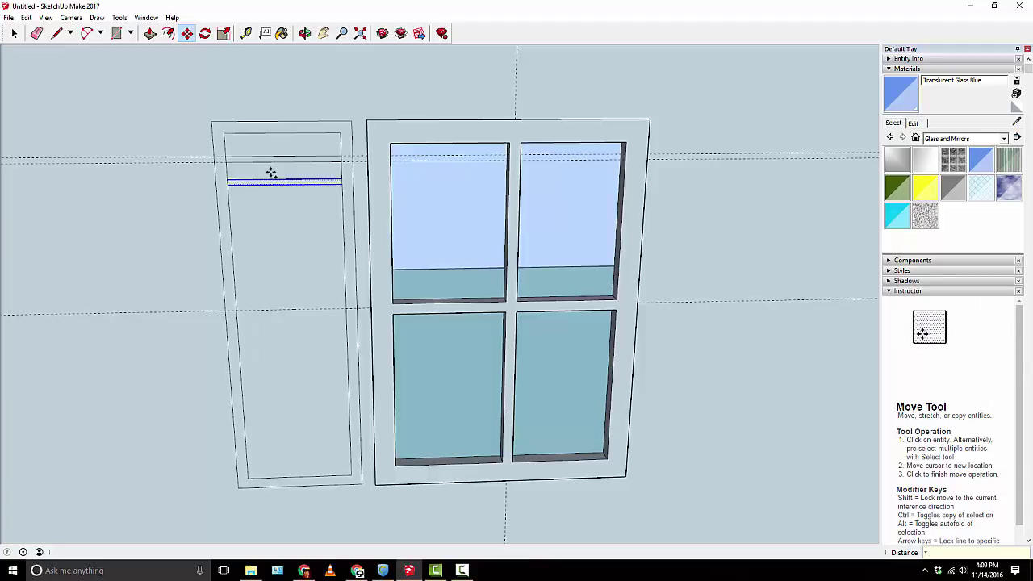
Multiply the 4" strip copy down the side panel, trying 10 copies and settling on 15
type("*10")
key("Return")
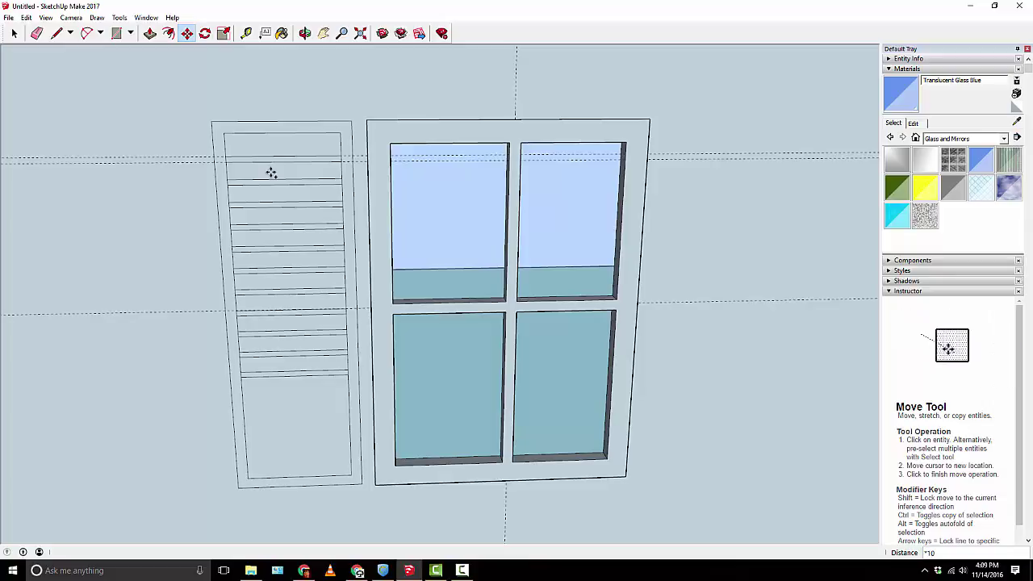
type("5")
key("Return")
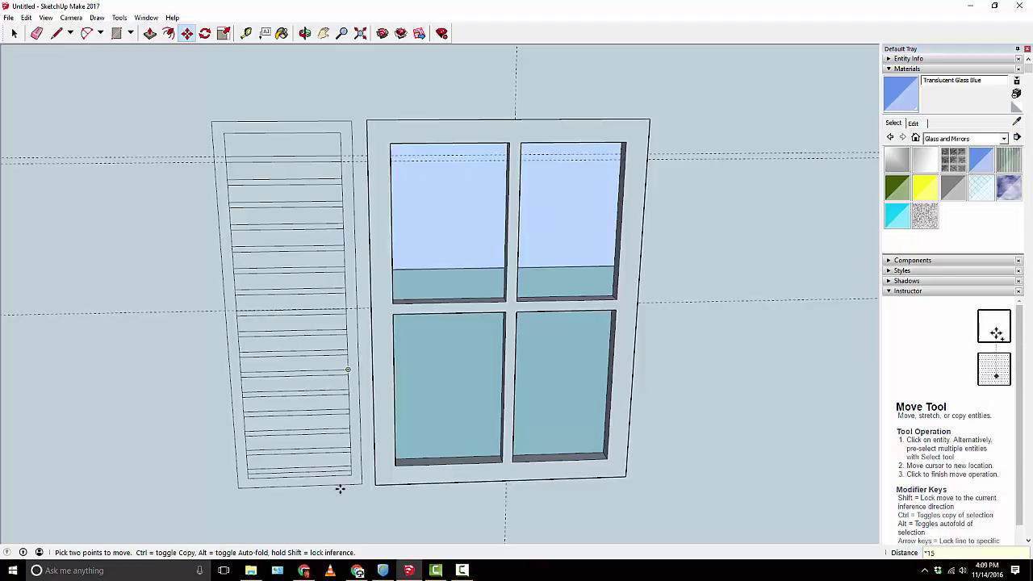
Erase the side panel's inner bottom edge and the short side segments below the lowest line of the strips
mouse_move(338, 490)
middle_mouse_down()
mouse_move(258, 487)
mouse_move(208, 436)
mouse_move(305, 391)
mouse_move(436, 385)
mouse_move(195, 427)
mouse_move(135, 412)
middle_mouse_up()
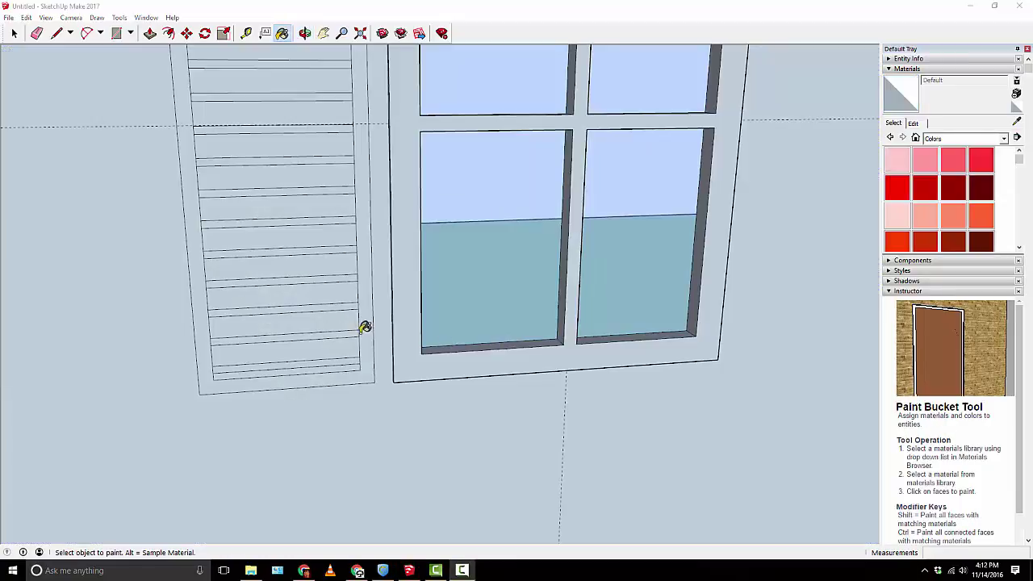
scroll(257, 345, "up", 1)
scroll(254, 345, "up", 1)
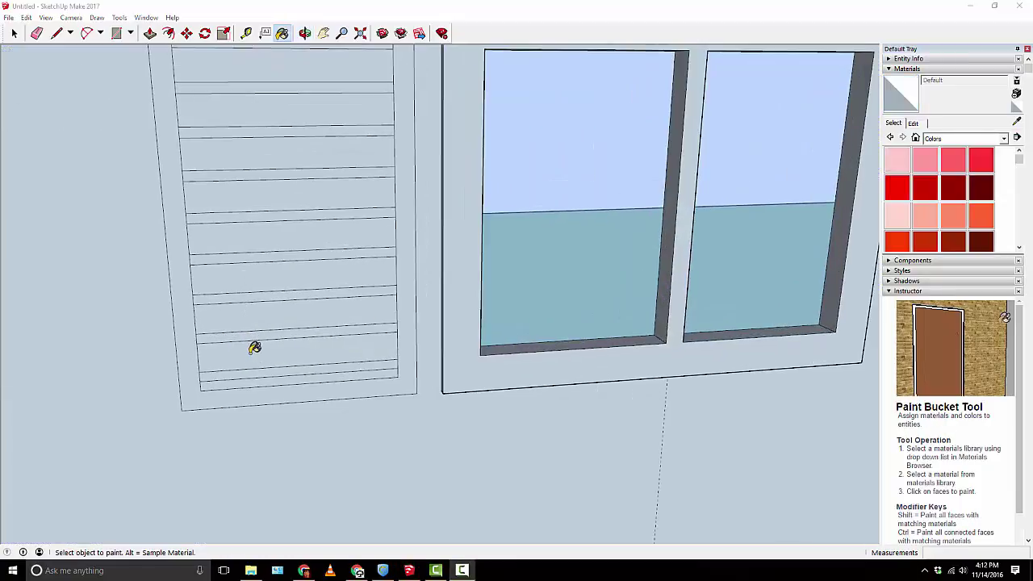
mouse_move(253, 347)
middle_mouse_down()
mouse_move(281, 318)
mouse_move(196, 401)
middle_mouse_up()
scroll(196, 401, "up", 2)
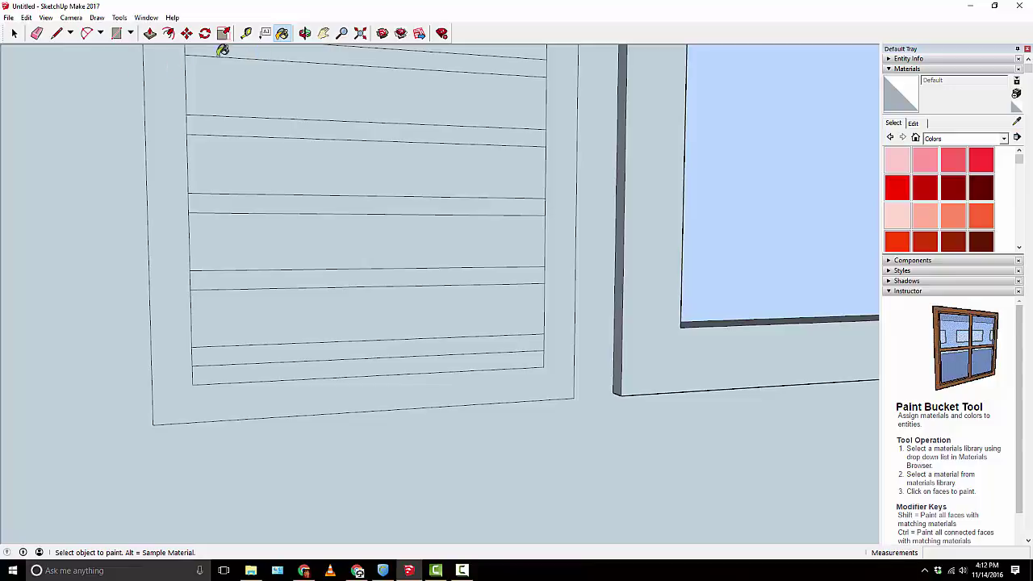
left_click(36, 33)
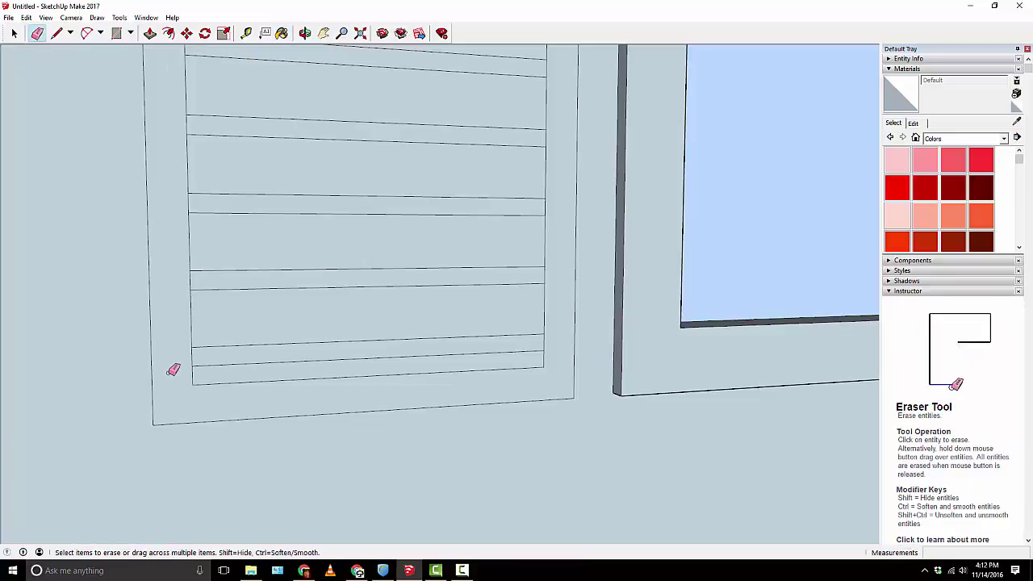
left_click_drag(200, 373, 224, 380)
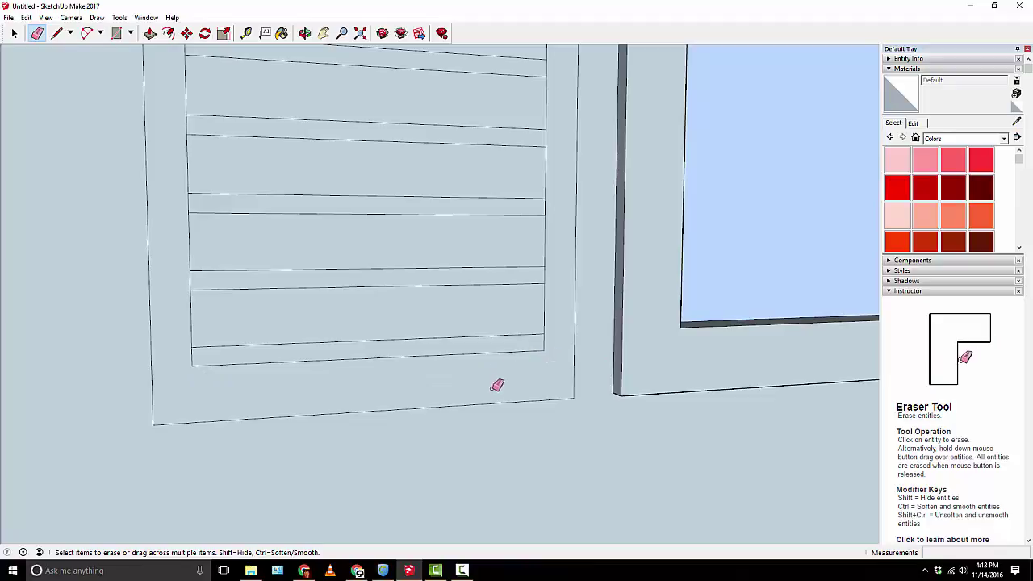
Erase the short left-end segments of the strips along the lower half of the side panel so they merge with the frame
scroll(502, 326, "down", 8)
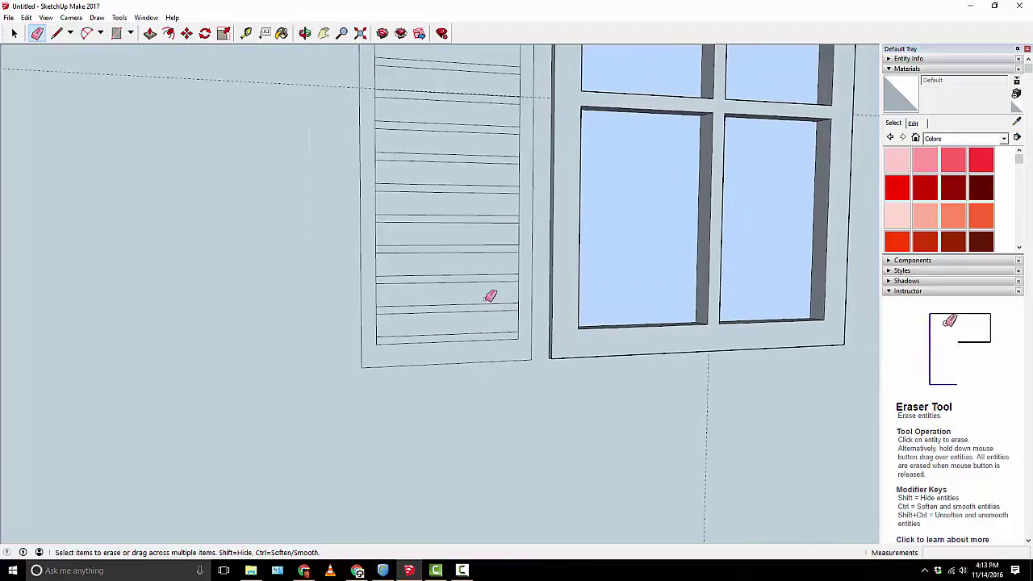
mouse_move(491, 296)
middle_mouse_down()
mouse_move(408, 203)
mouse_move(355, 244)
mouse_move(348, 233)
middle_mouse_up()
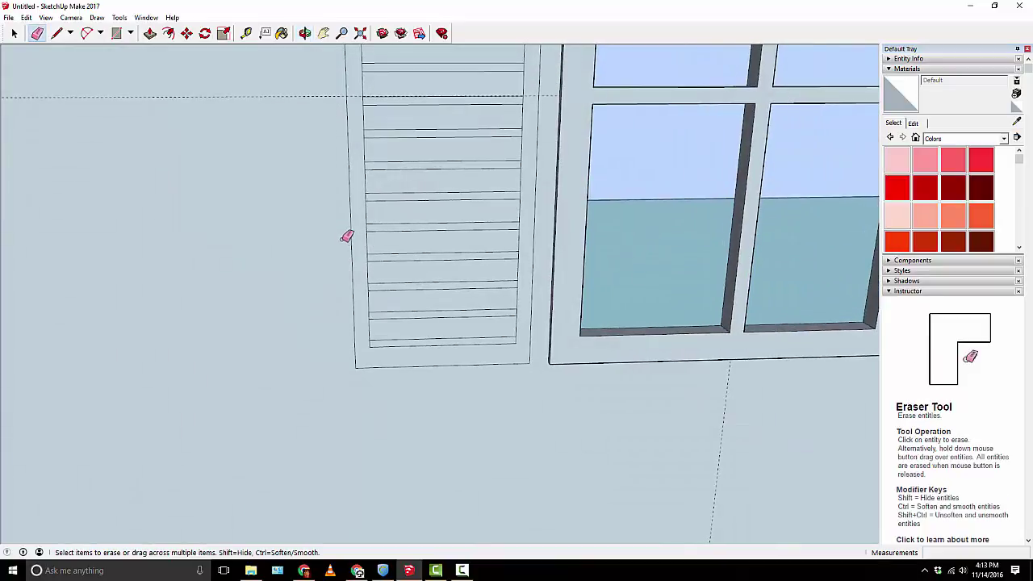
scroll(359, 118, "up", 3)
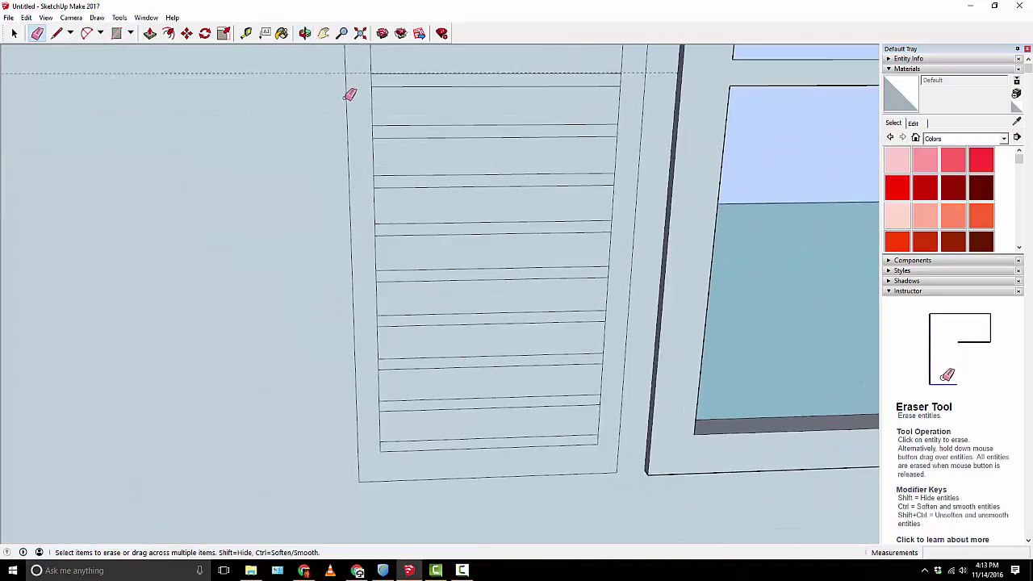
left_click(377, 131)
left_click(376, 179)
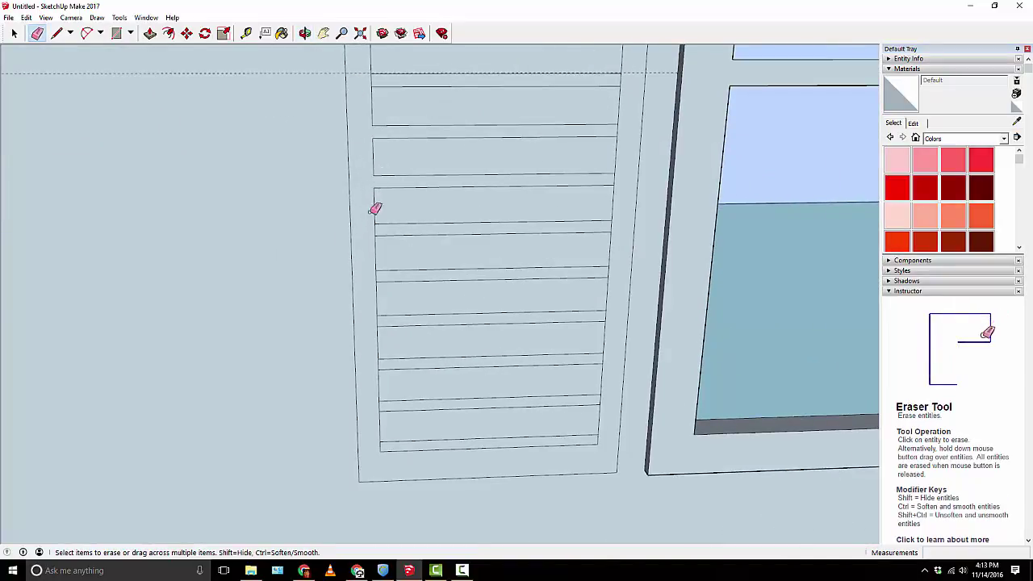
left_click(377, 273)
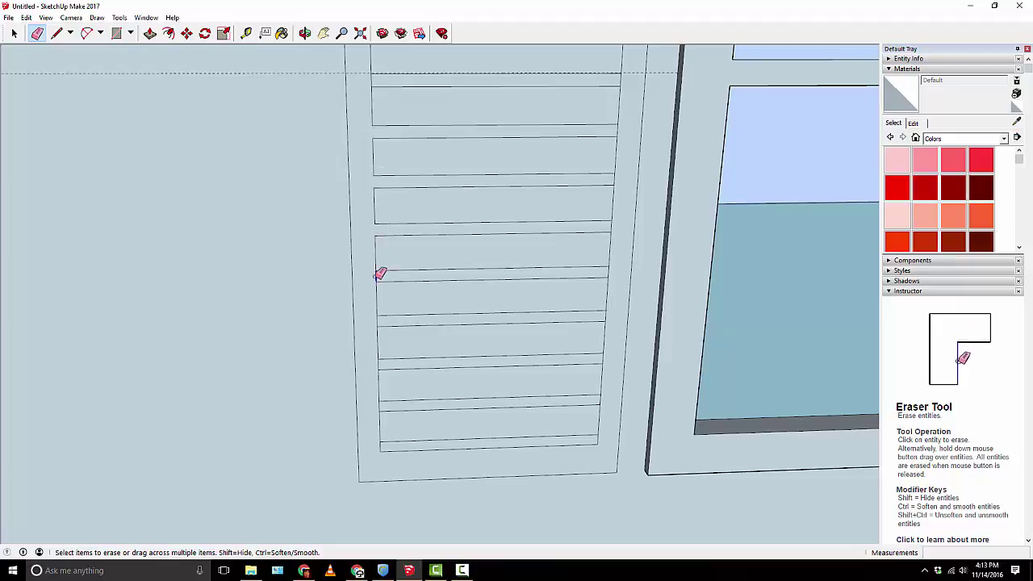
left_click(379, 318)
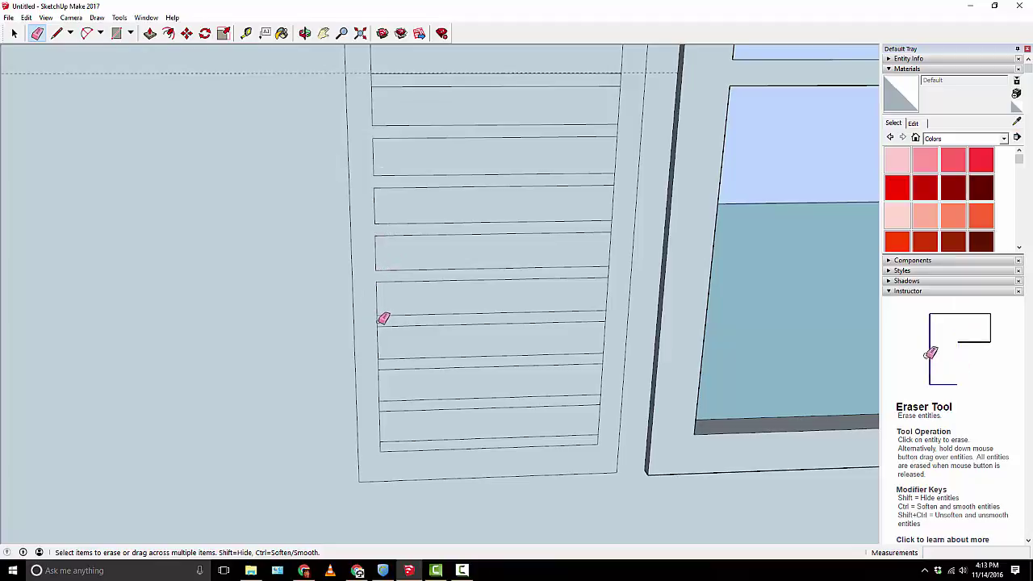
left_click(377, 364)
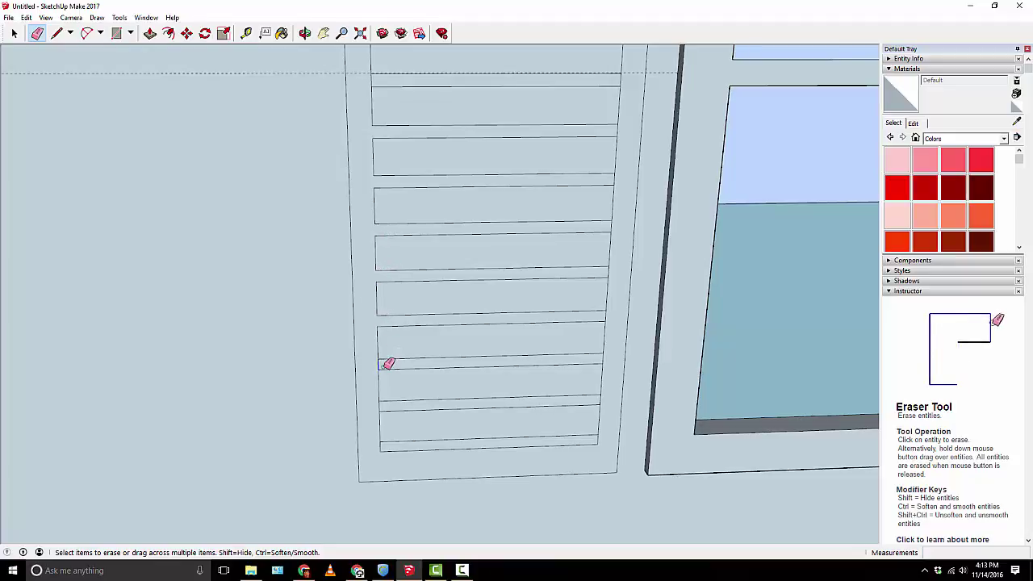
left_click(384, 405)
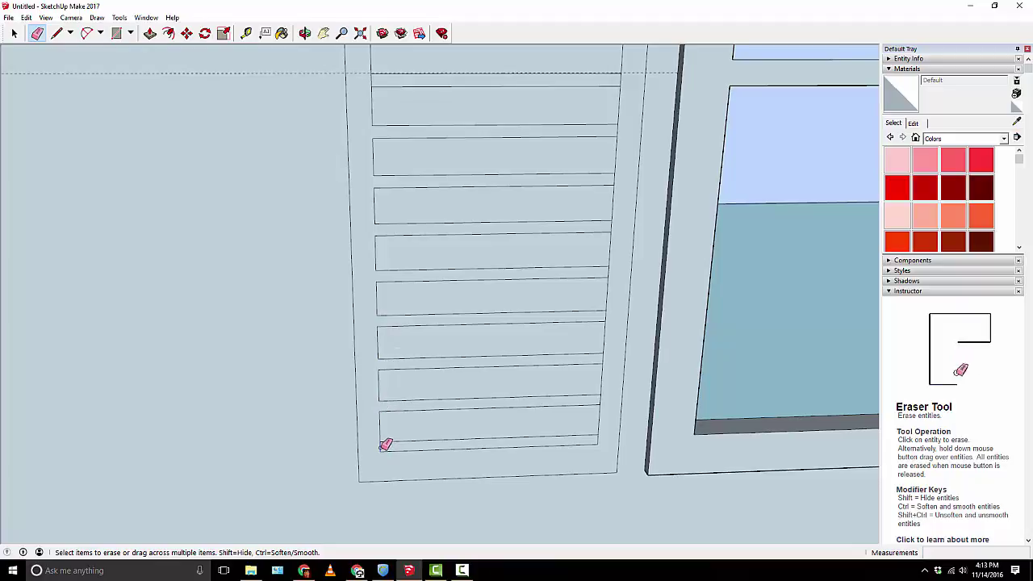
Erase the leftover line below the lowest opening and the remaining short strip-end segments up the side panel so the strips merge with the frame
left_click_drag(385, 443, 498, 442)
left_click_drag(385, 444, 597, 440)
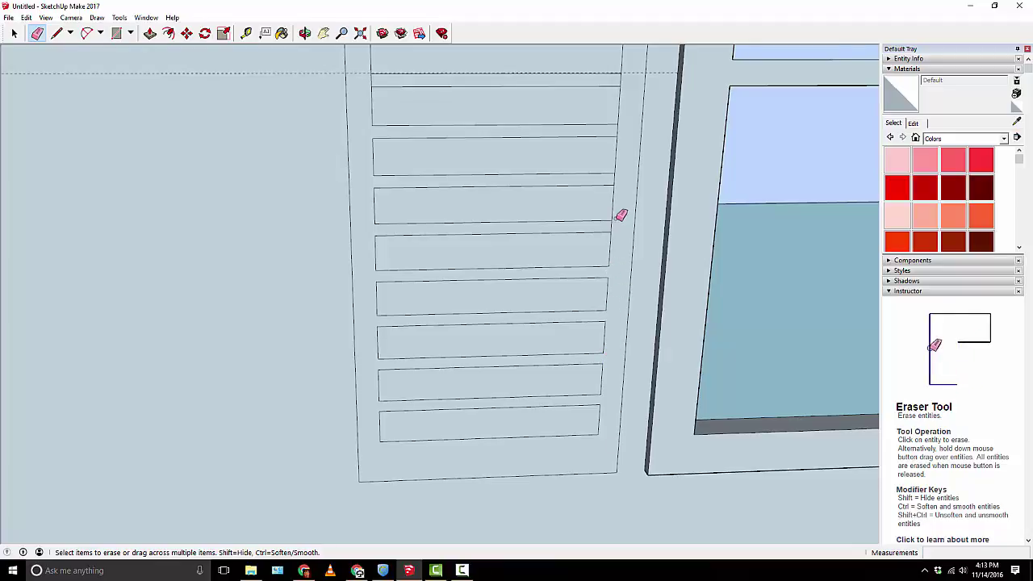
scroll(615, 223, "up", 2)
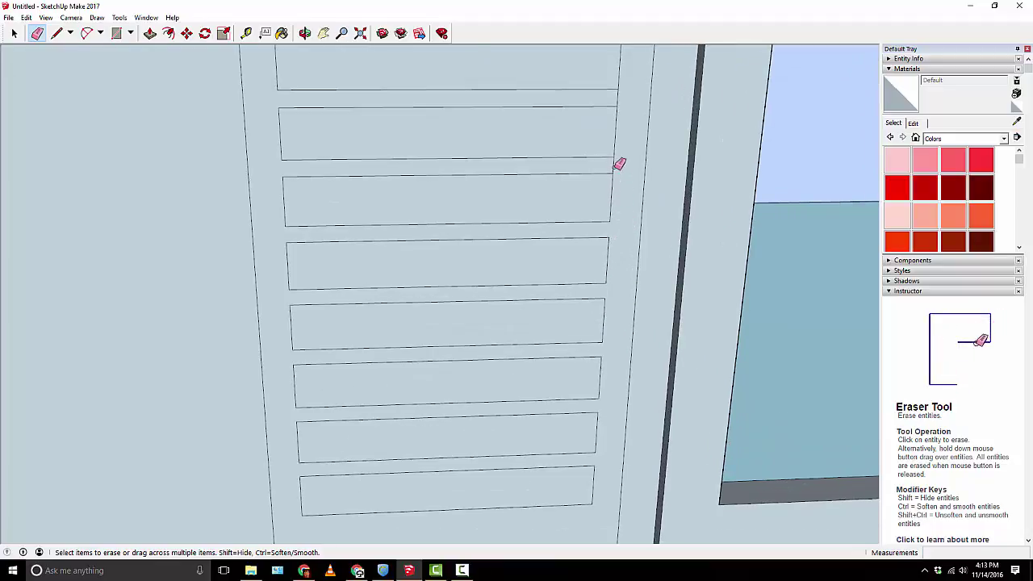
scroll(619, 159, "down", 2)
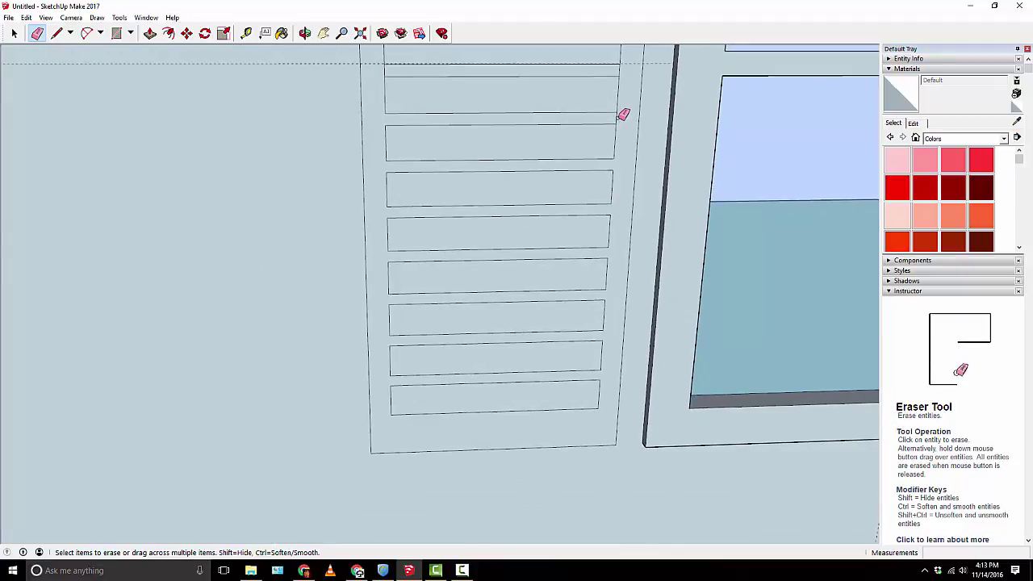
middle_click_drag(630, 88, 619, 224)
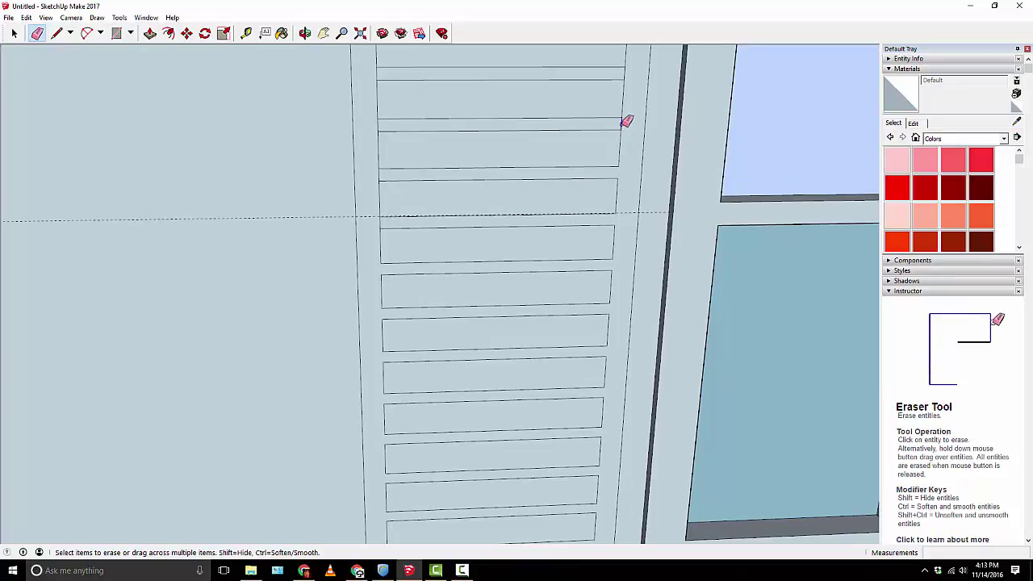
scroll(623, 106, "up", 2)
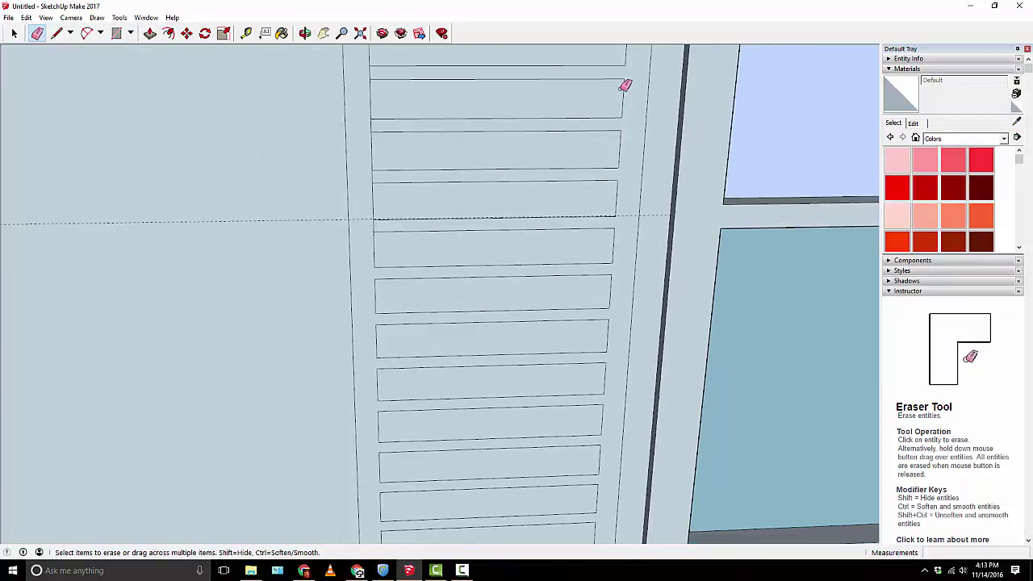
mouse_move(622, 86)
middle_mouse_down()
mouse_move(616, 269)
mouse_move(634, 201)
middle_mouse_up()
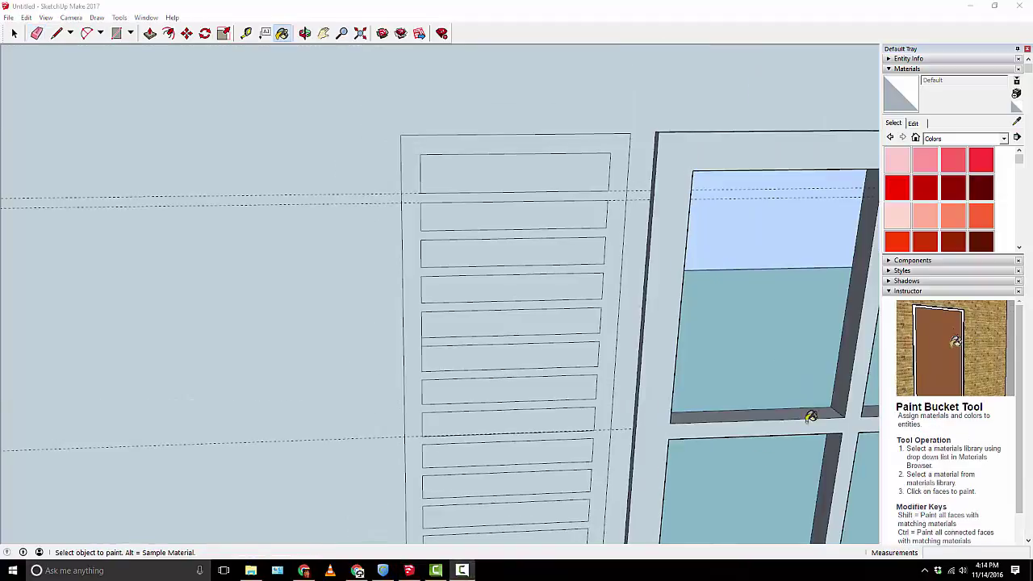
Paint the shutter's connected frame and strips dark red with Color A07 from the Colors materials
left_click(954, 183)
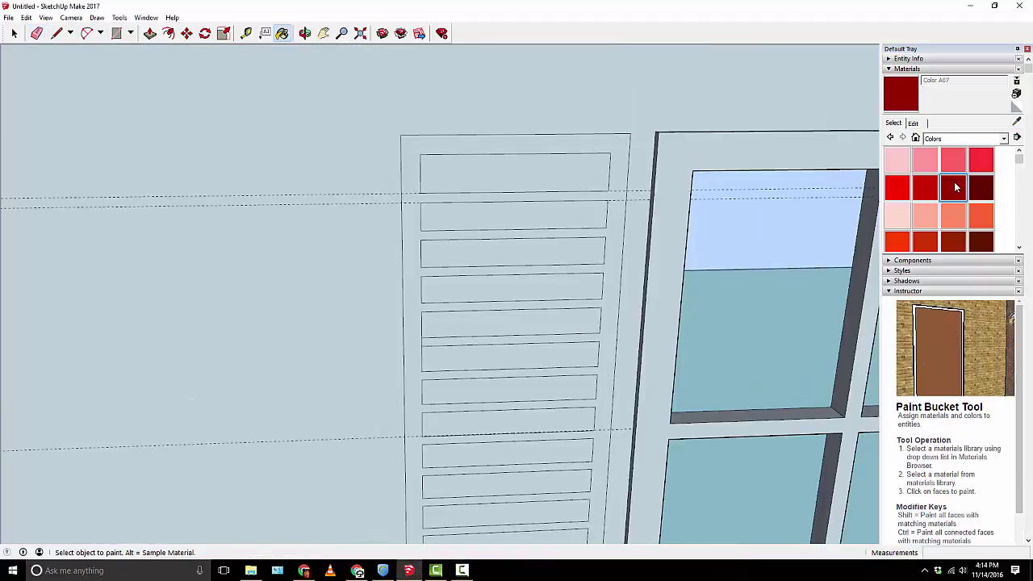
left_click(1003, 138)
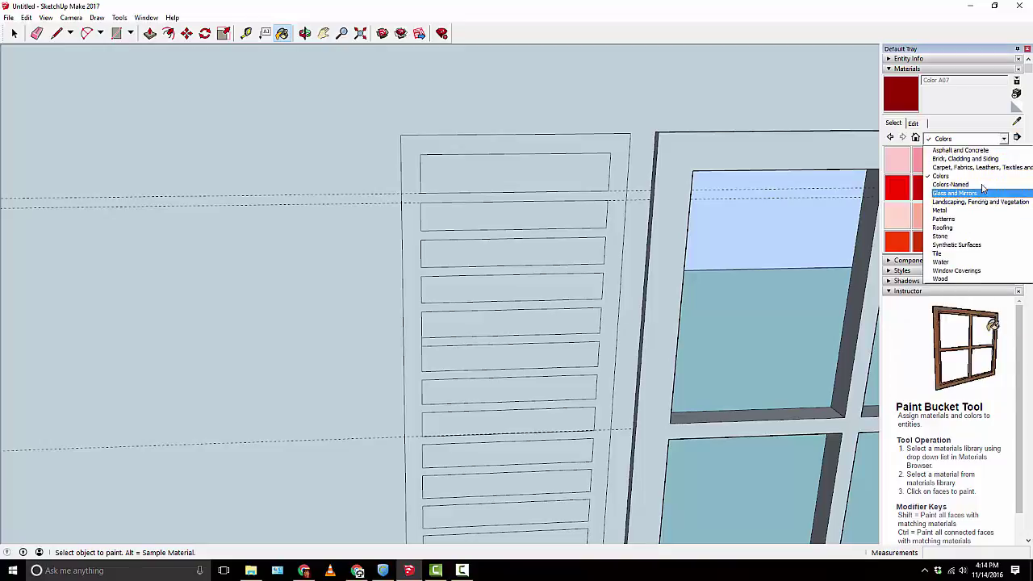
left_click(971, 175)
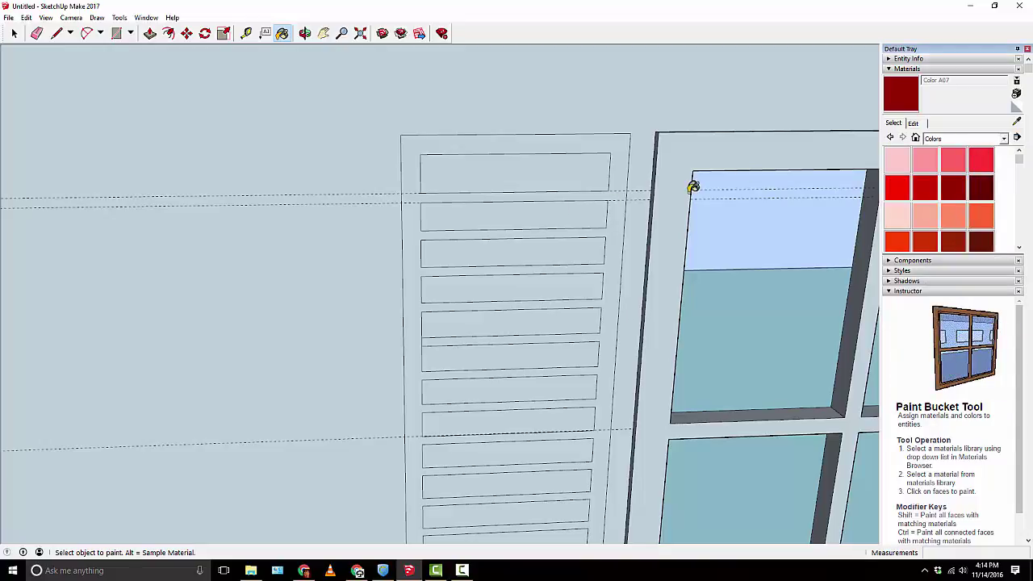
left_click(615, 191)
scroll(500, 178, "down", 3)
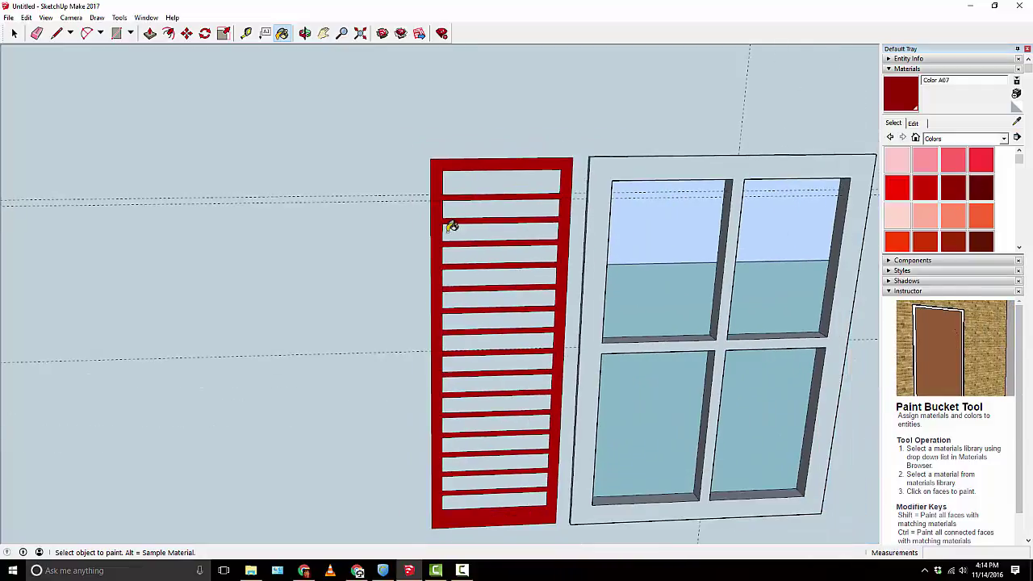
Push/Pull the red shutter frame and its strips 1" out from the wall
scroll(472, 330, "up", 4)
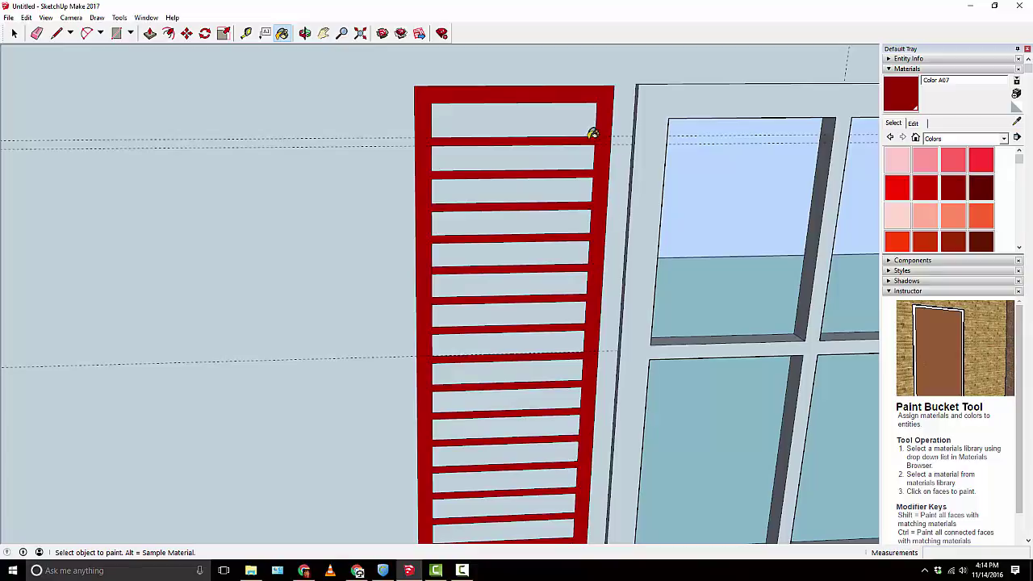
middle_click_drag(220, 202, 410, 231)
left_click(151, 35)
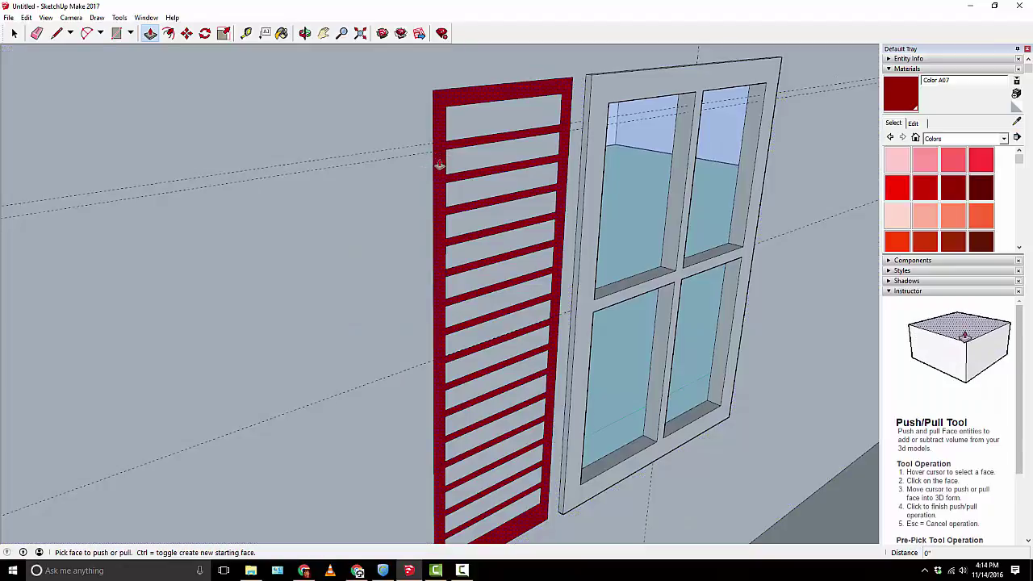
left_click(440, 166)
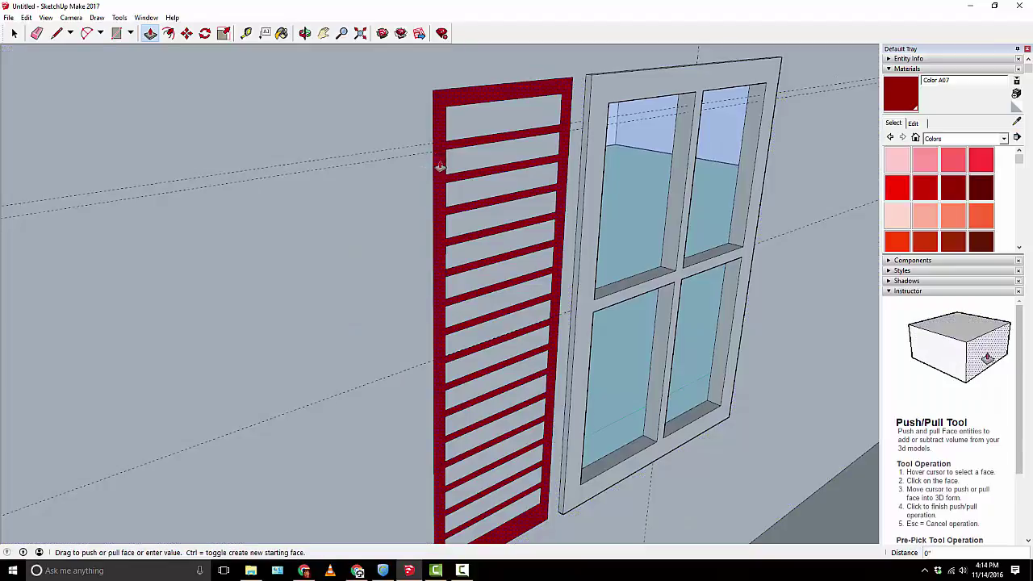
left_click(442, 167)
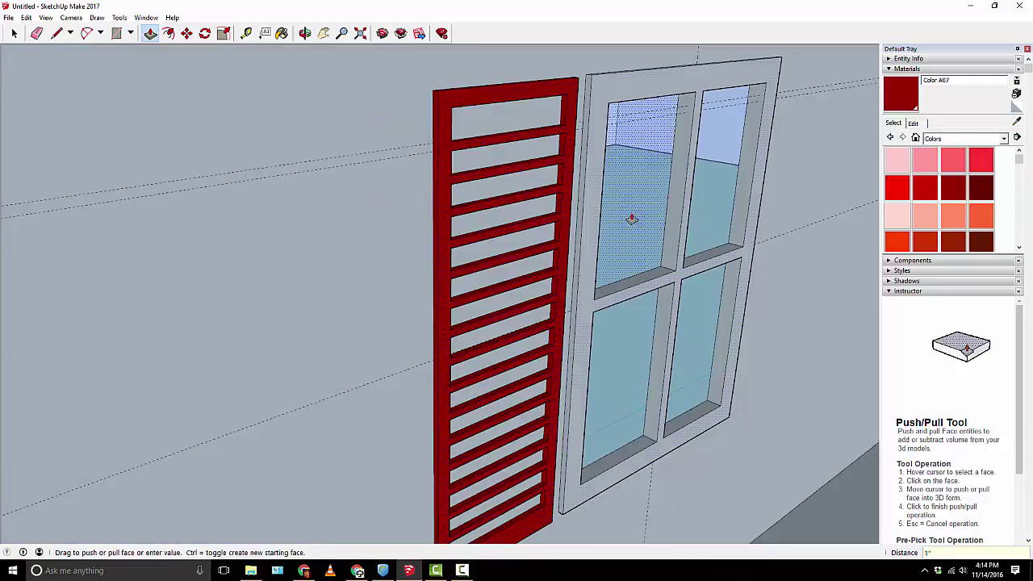
Paint the front face of the window frame white with Color M00
middle_click_drag(627, 219, 495, 184)
scroll(687, 200, "down", 3)
scroll(496, 172, "down", 6)
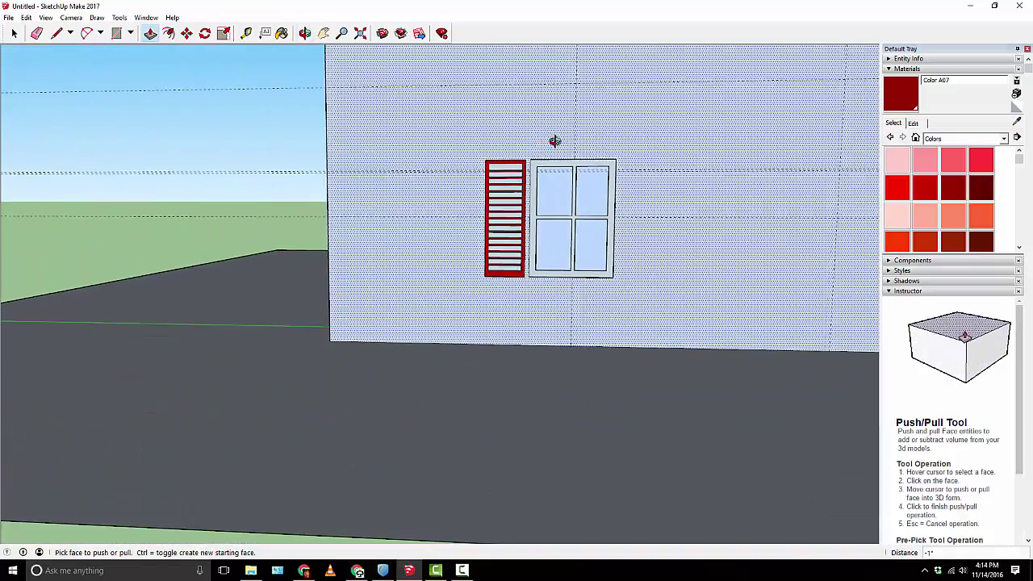
middle_click_drag(554, 142, 439, 245)
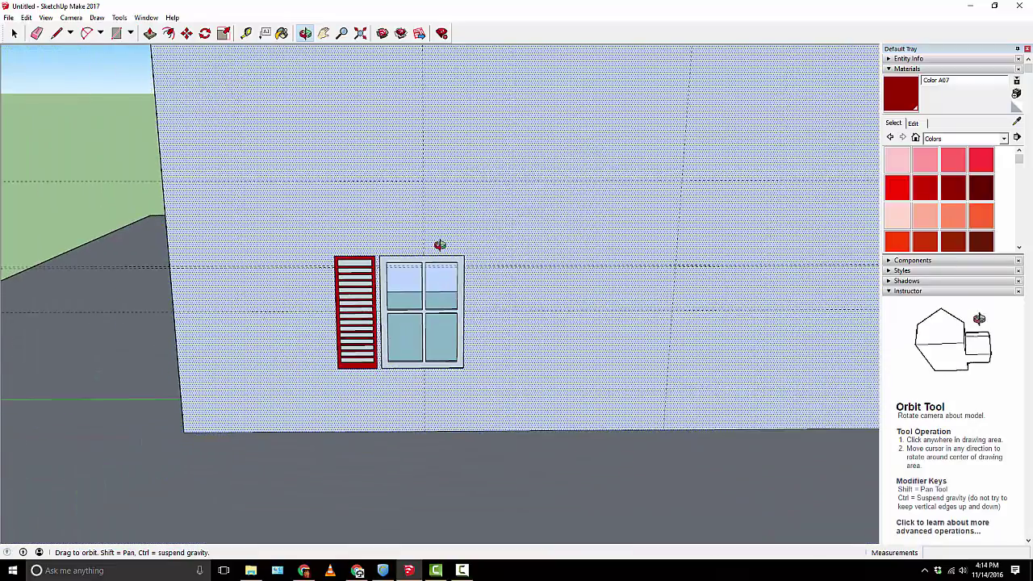
scroll(440, 245, "up", 5)
middle_click_drag(382, 285, 362, 182)
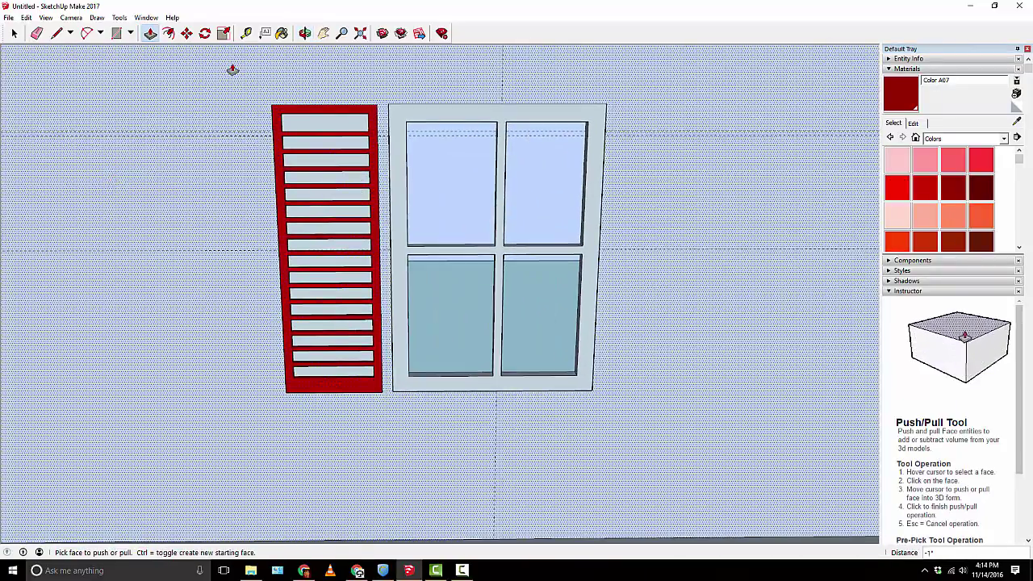
scroll(928, 201, "down", 6)
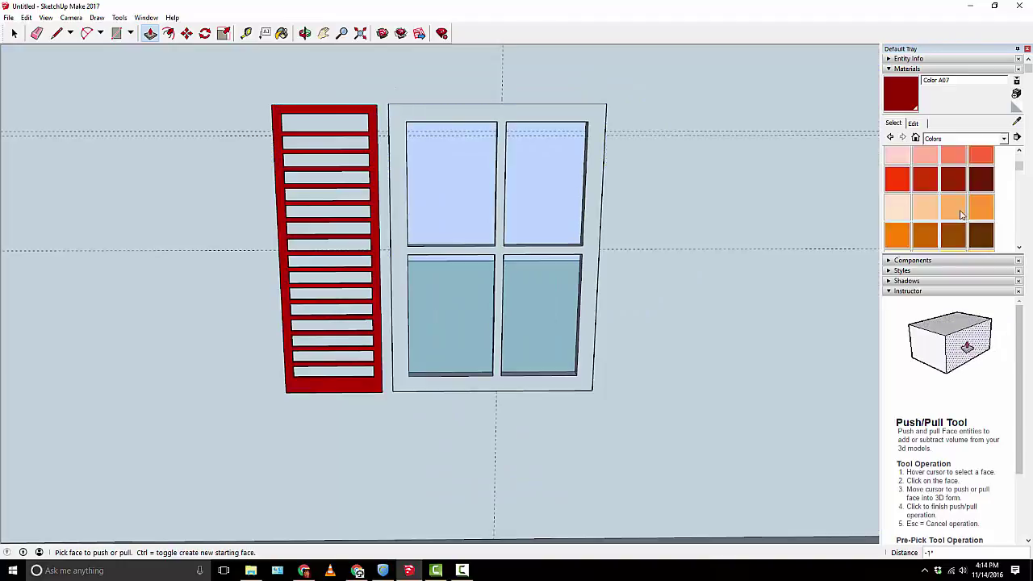
mouse_move(1019, 216)
left_mouse_down()
mouse_move(1021, 145)
mouse_move(1020, 260)
mouse_move(1019, 217)
mouse_move(1019, 226)
left_mouse_up()
left_click(895, 209)
left_click(598, 109)
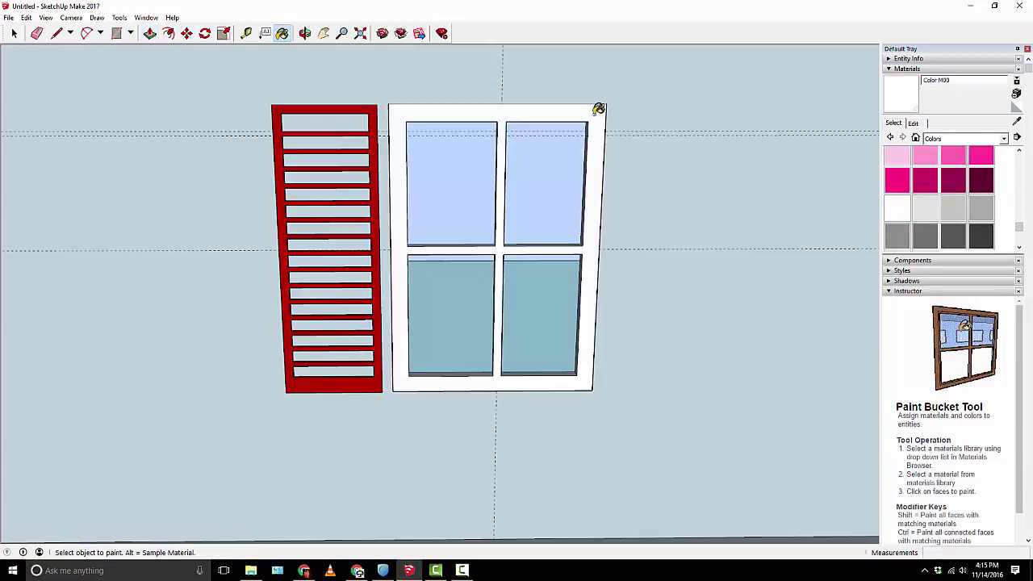
Paint the inner side faces of the window's vertical divider and the bottom ledges of the lower panes white with Color M00
mouse_move(531, 143)
middle_mouse_down()
mouse_move(590, 198)
mouse_move(582, 185)
middle_mouse_up()
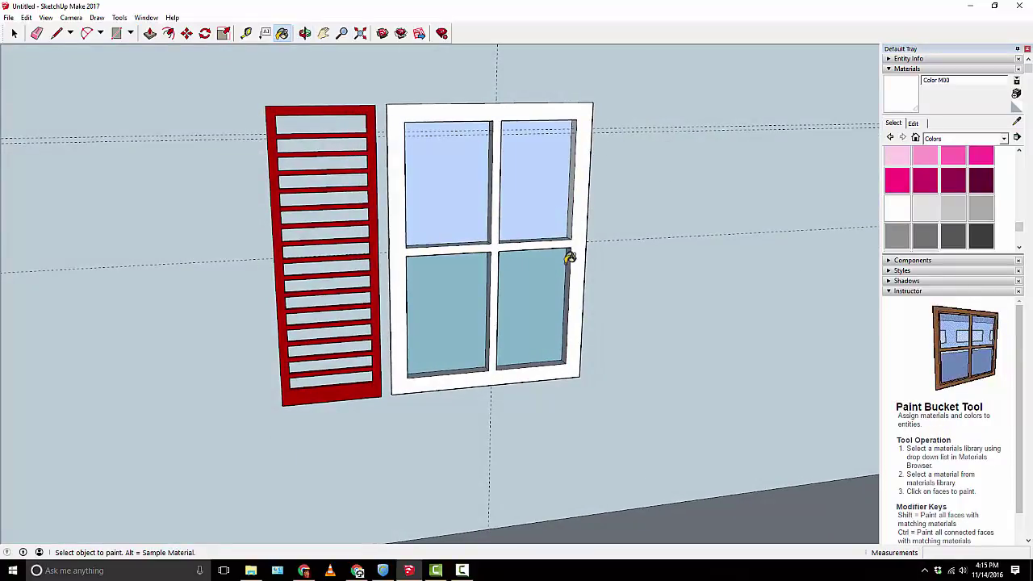
scroll(564, 255, "up", 3)
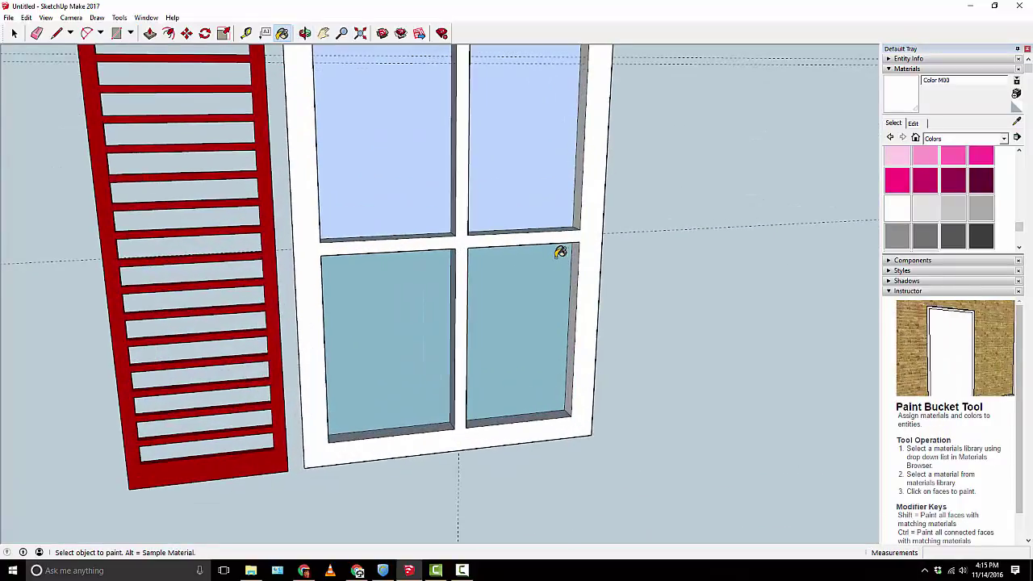
mouse_move(560, 253)
middle_mouse_down()
mouse_move(546, 307)
mouse_move(553, 213)
mouse_move(456, 203)
mouse_move(436, 140)
middle_mouse_up()
left_click(505, 155)
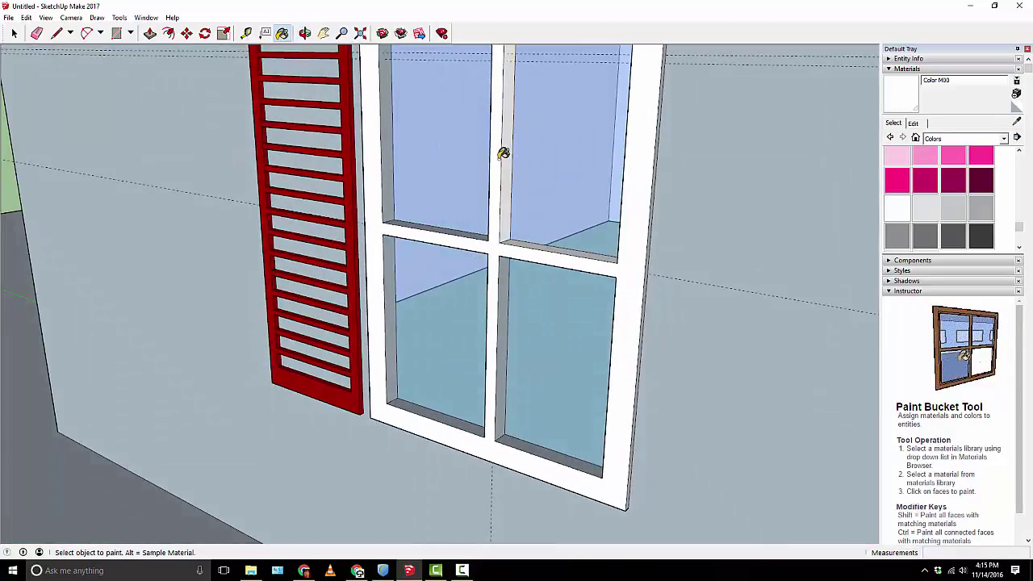
mouse_move(502, 154)
middle_mouse_down()
mouse_move(618, 307)
mouse_move(863, 177)
middle_mouse_up()
left_click(534, 171)
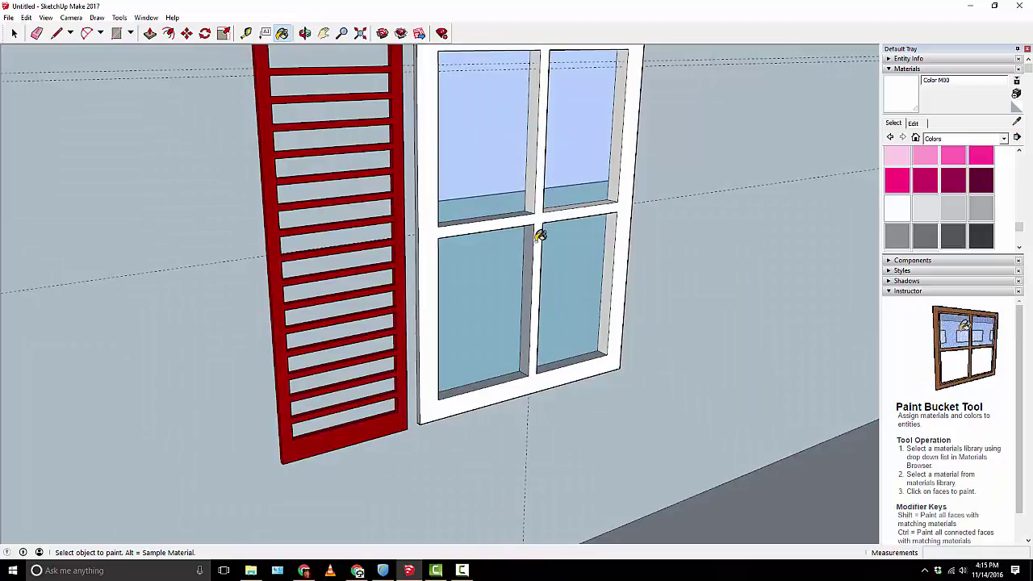
left_click(530, 238)
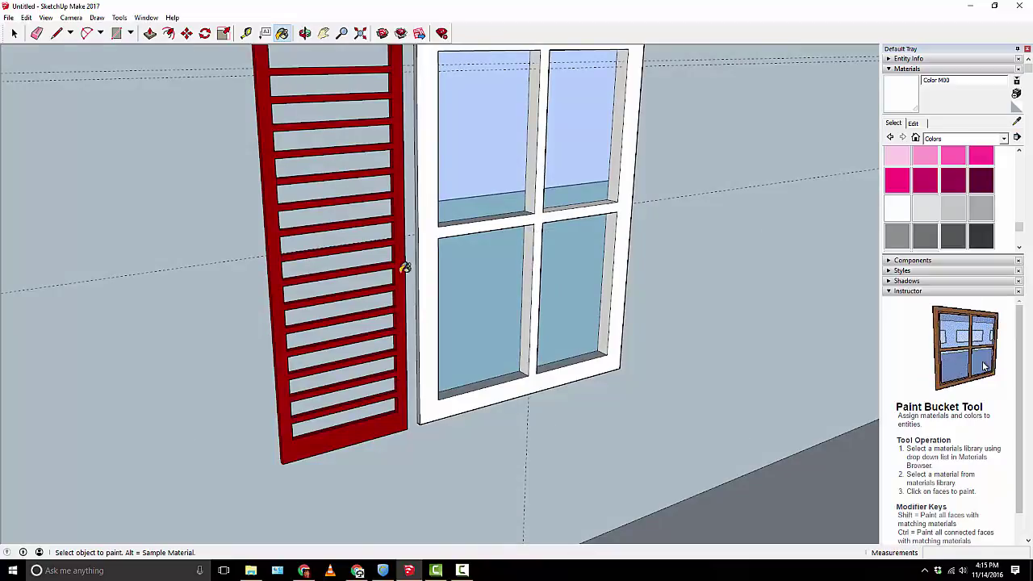
left_click(569, 361)
left_click(514, 371)
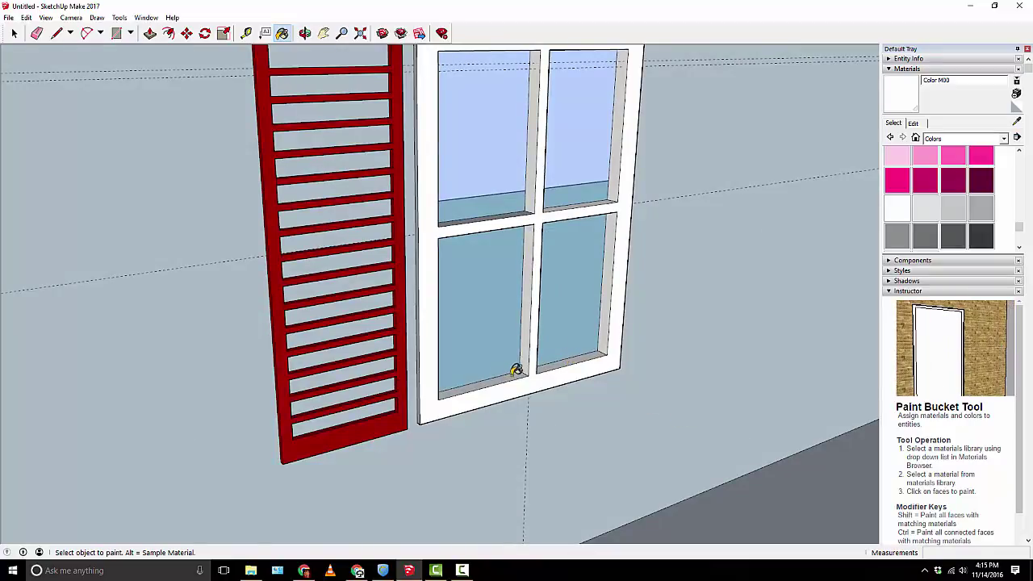
Paint the inner faces of the window's left jamb and the underside of the horizontal divider white with Color M00
middle_click_drag(516, 370, 353, 270)
left_click(489, 170)
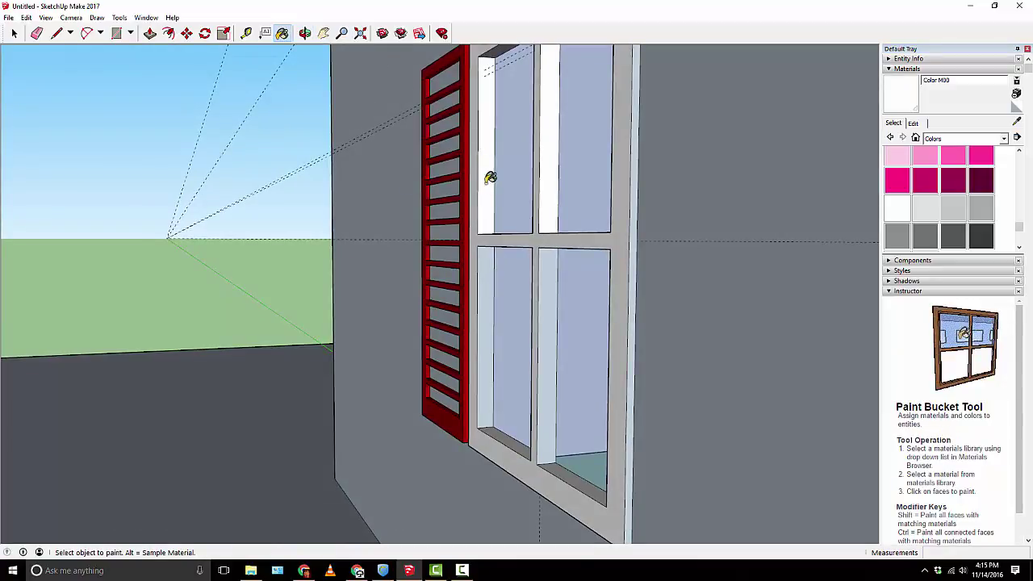
left_click(490, 262)
mouse_move(489, 256)
middle_mouse_down()
mouse_move(489, 104)
mouse_move(519, 200)
middle_mouse_up()
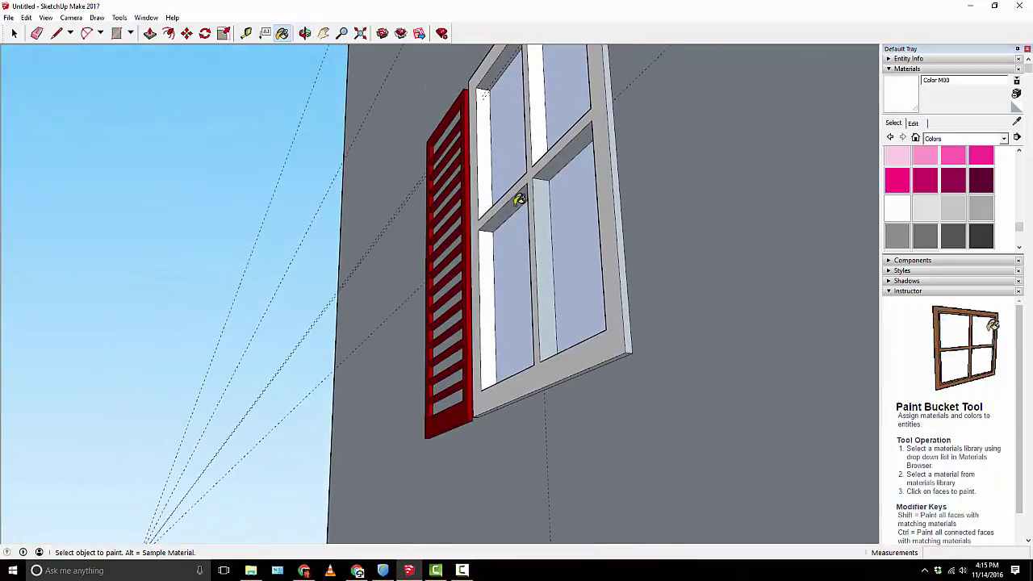
left_click(564, 152)
middle_click_drag(496, 166, 570, 318)
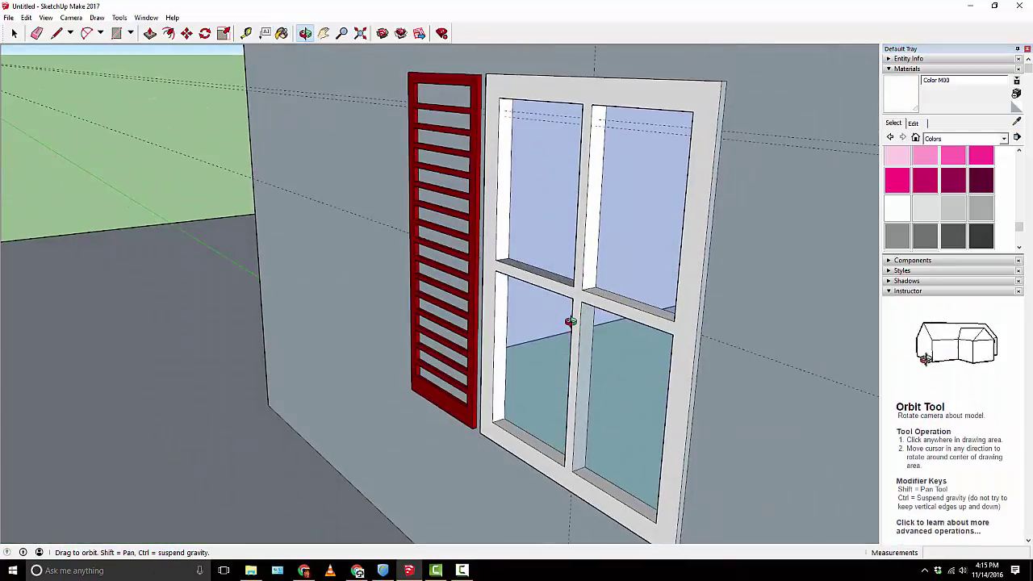
middle_click_drag(563, 272, 554, 102)
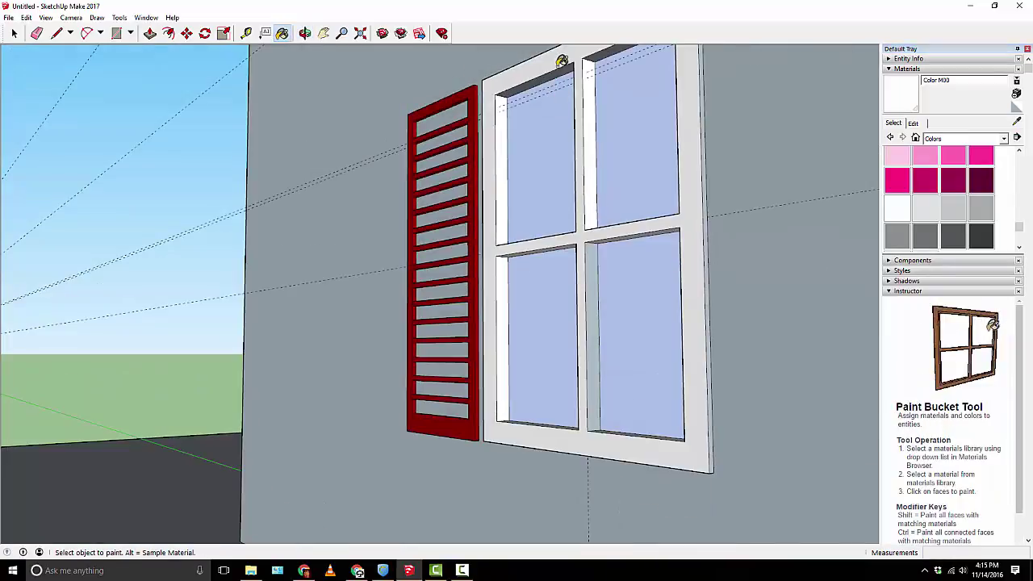
mouse_move(601, 54)
middle_mouse_down()
mouse_move(581, 159)
mouse_move(769, 281)
mouse_move(743, 223)
mouse_move(770, 203)
middle_mouse_up()
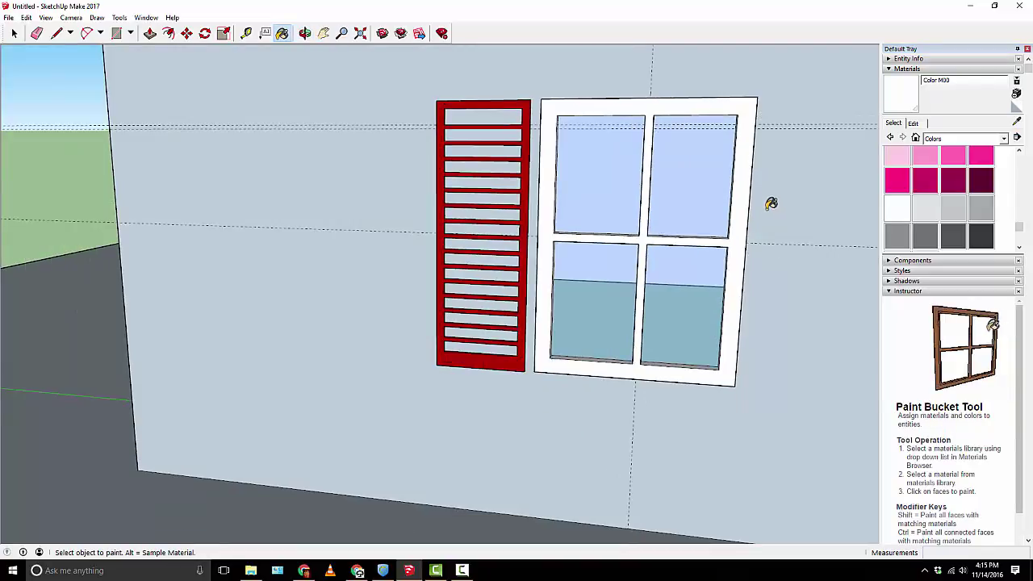
Make the entire red louvered shutter beside the window a component named Shutter
middle_click_drag(534, 173, 270, 73)
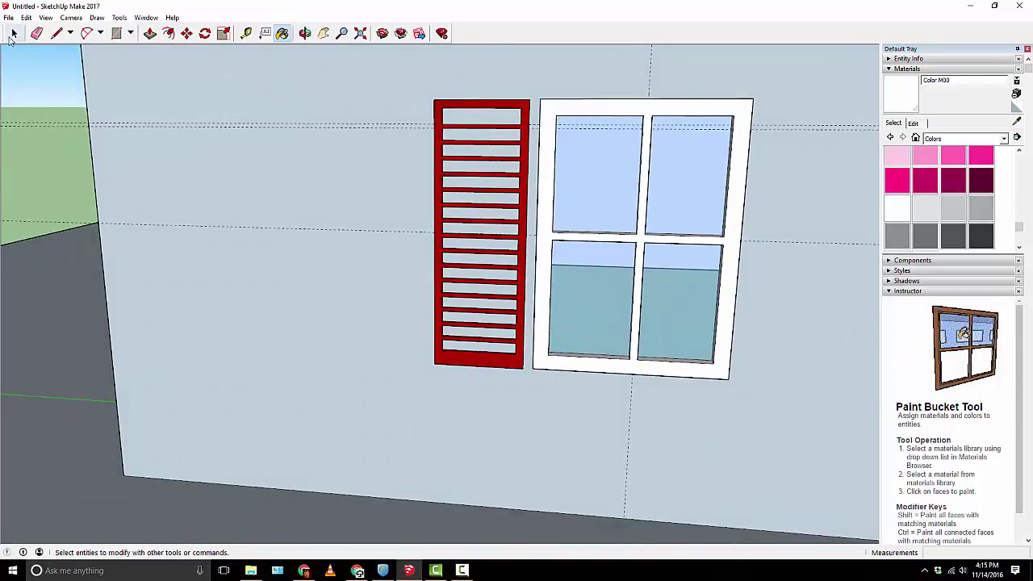
left_click(14, 34)
middle_click_drag(319, 160, 411, 140)
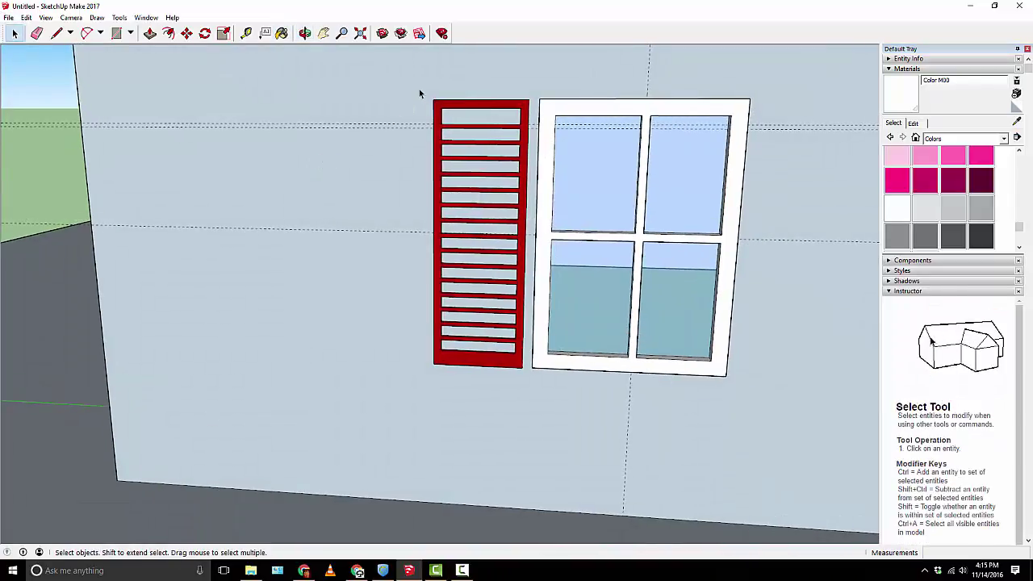
left_click_drag(419, 90, 530, 393)
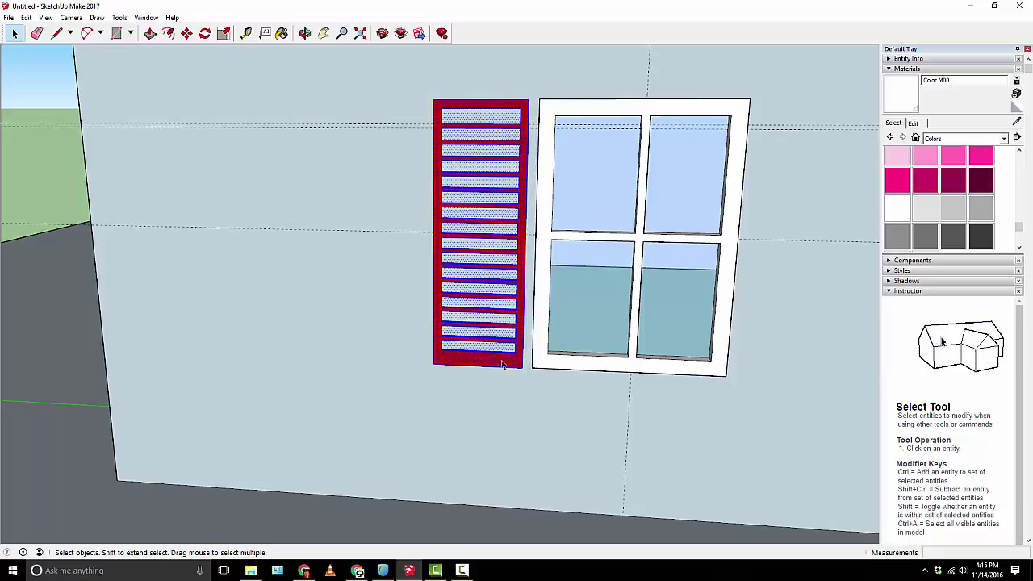
right_click(502, 363)
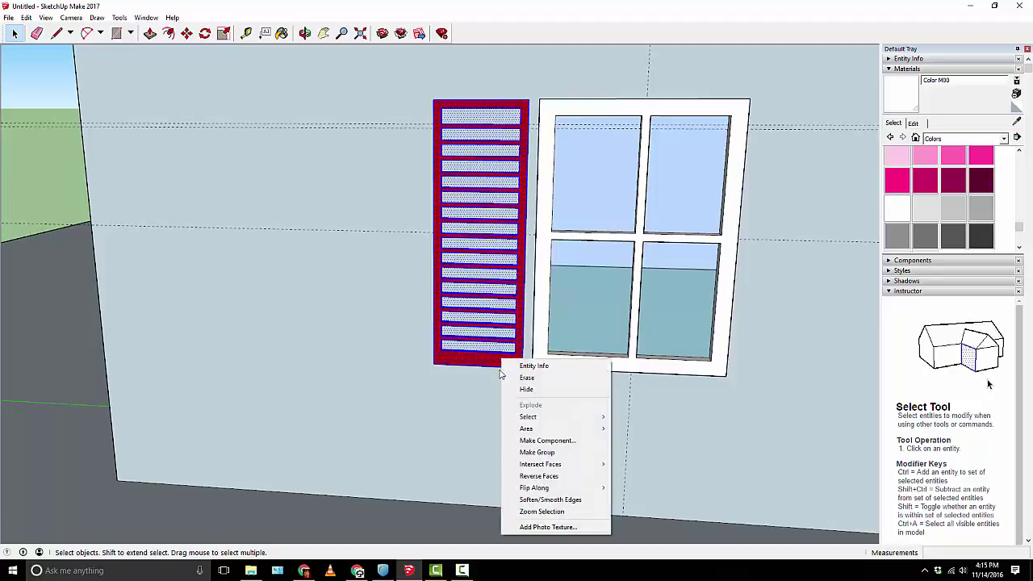
left_click(539, 440)
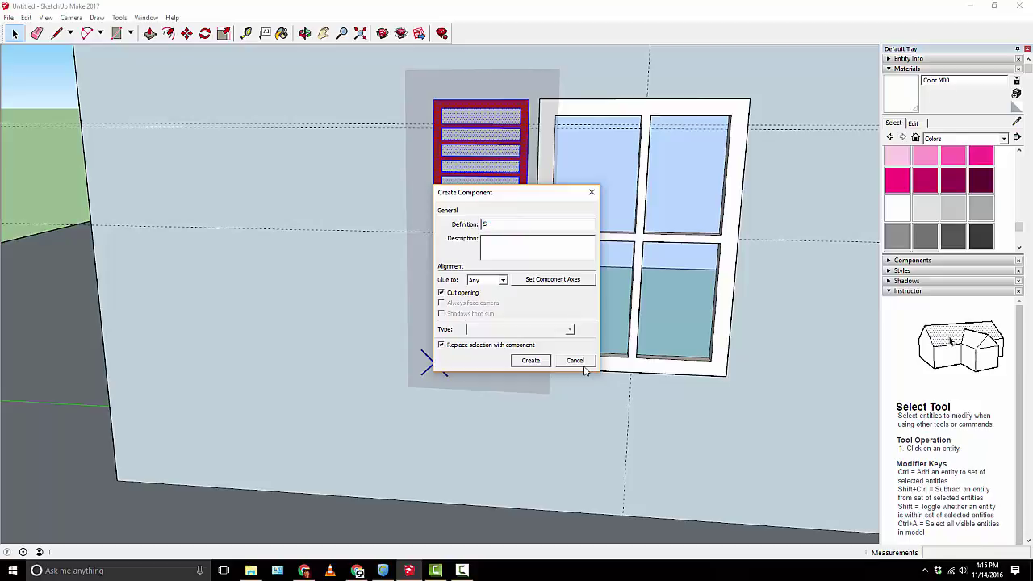
type("Shutter")
key("Return")
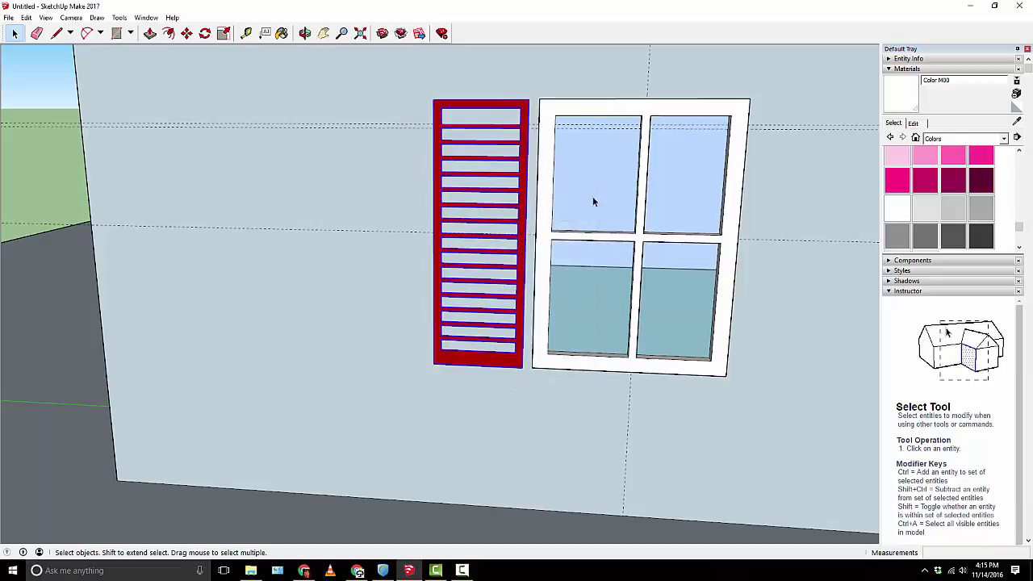
Copy the shutter component about 6' 7 1/2" along the green axis to the opposite side of the window
left_click(186, 33)
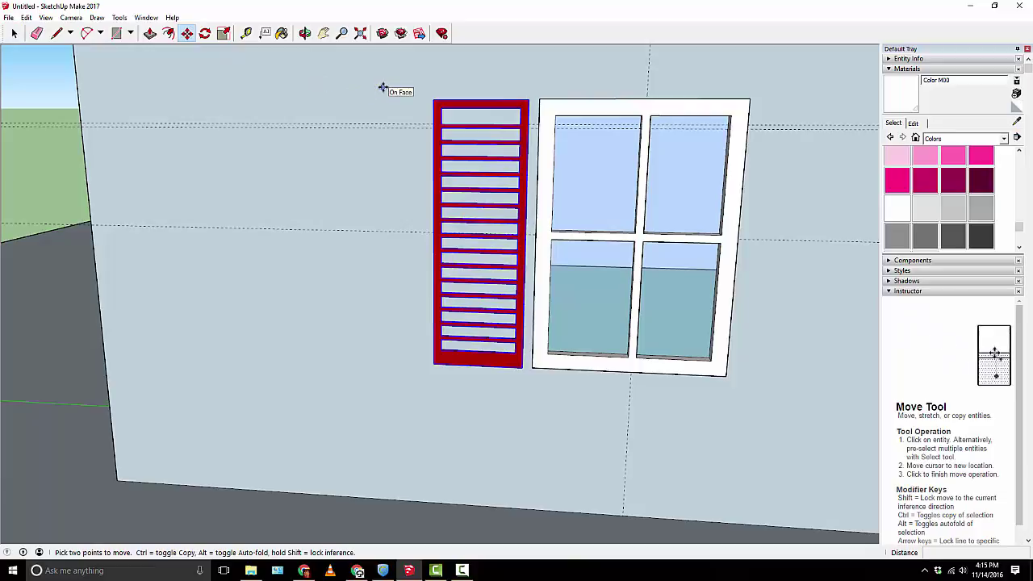
key("ctrl")
left_click(445, 125)
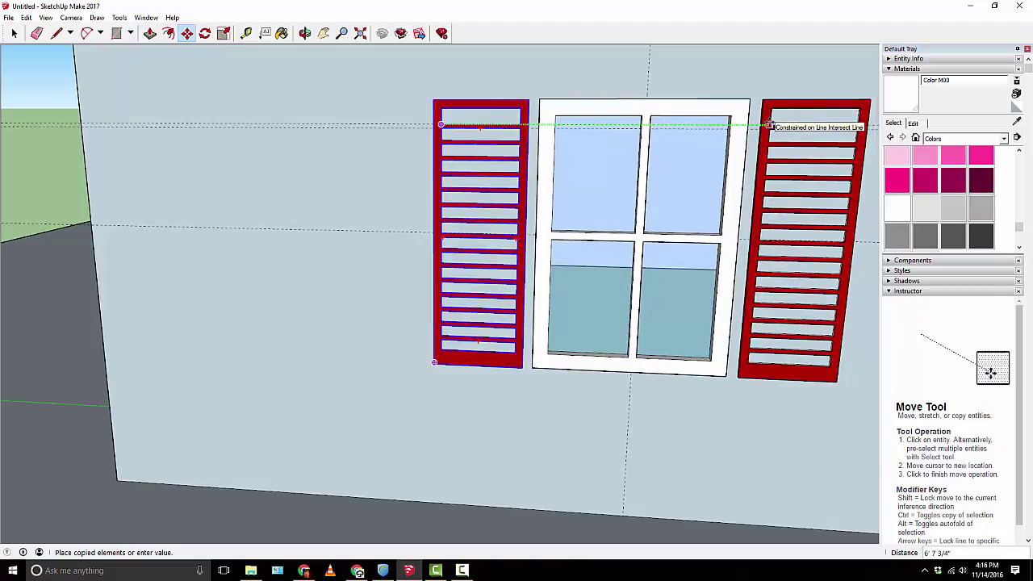
left_click(767, 125)
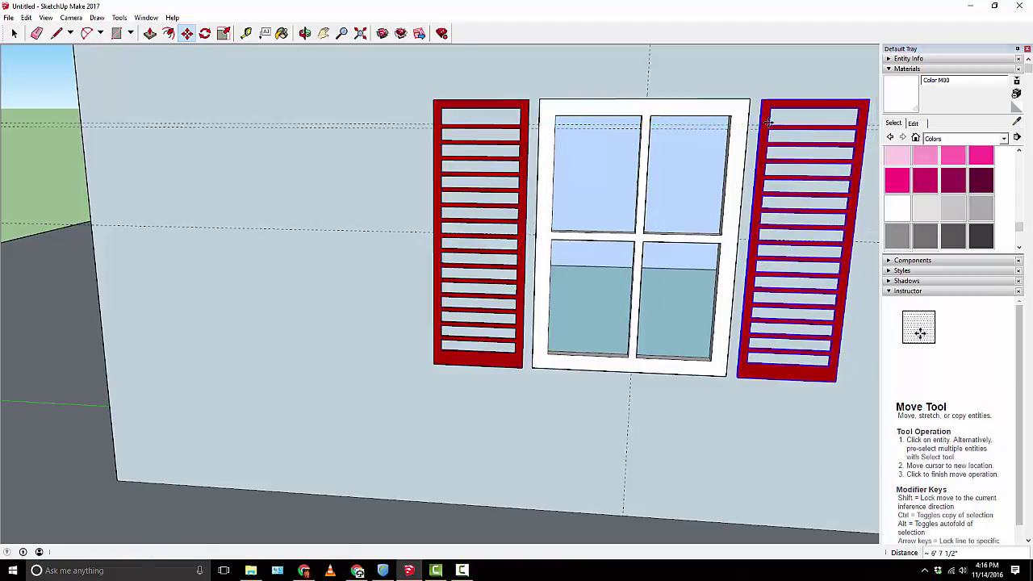
Group the window together with both of its shutters
middle_click_drag(767, 126, 634, 188)
scroll(635, 188, "down", 2)
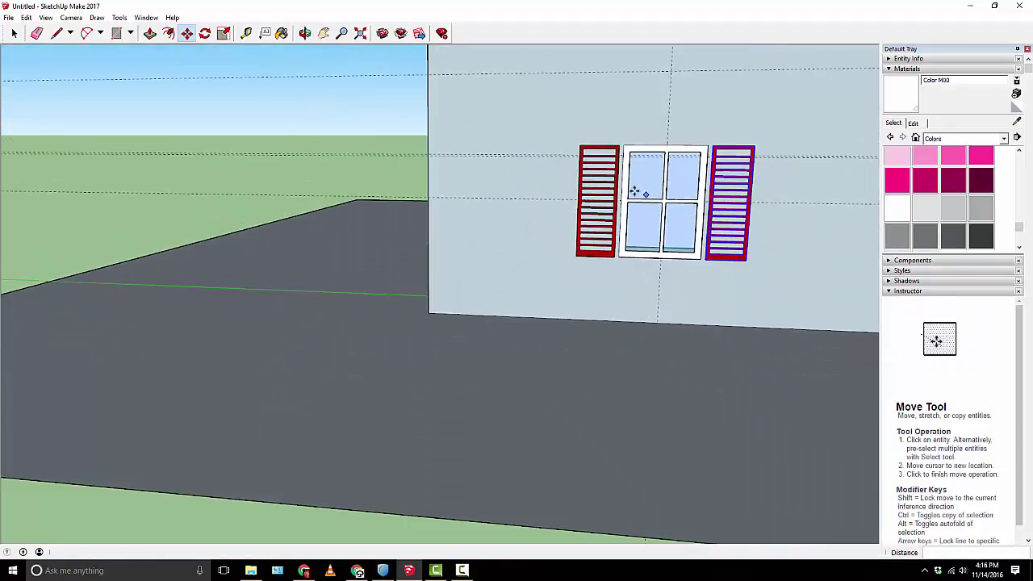
left_click(14, 33)
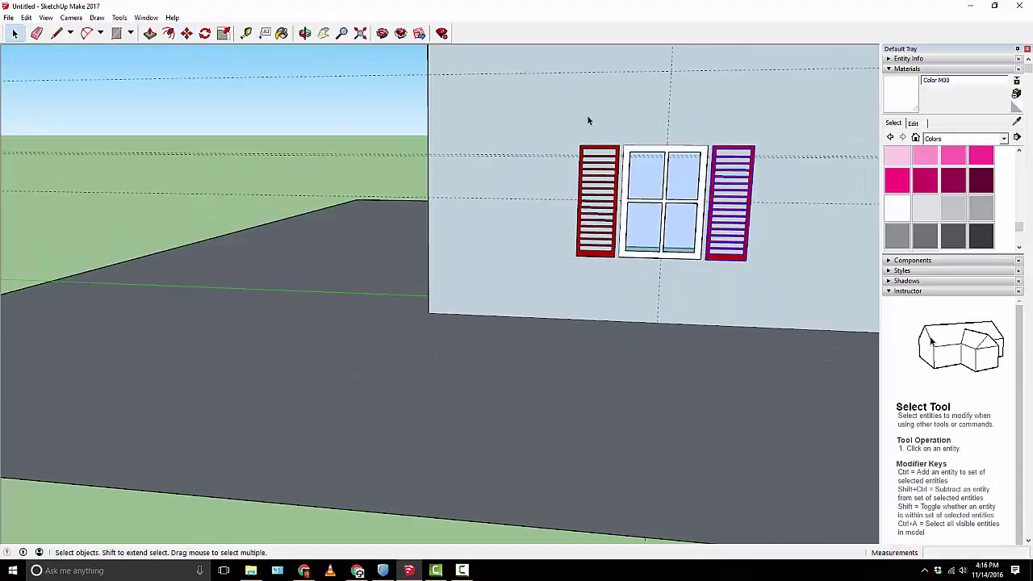
left_click_drag(552, 130, 768, 279)
middle_click_drag(486, 164, 737, 212)
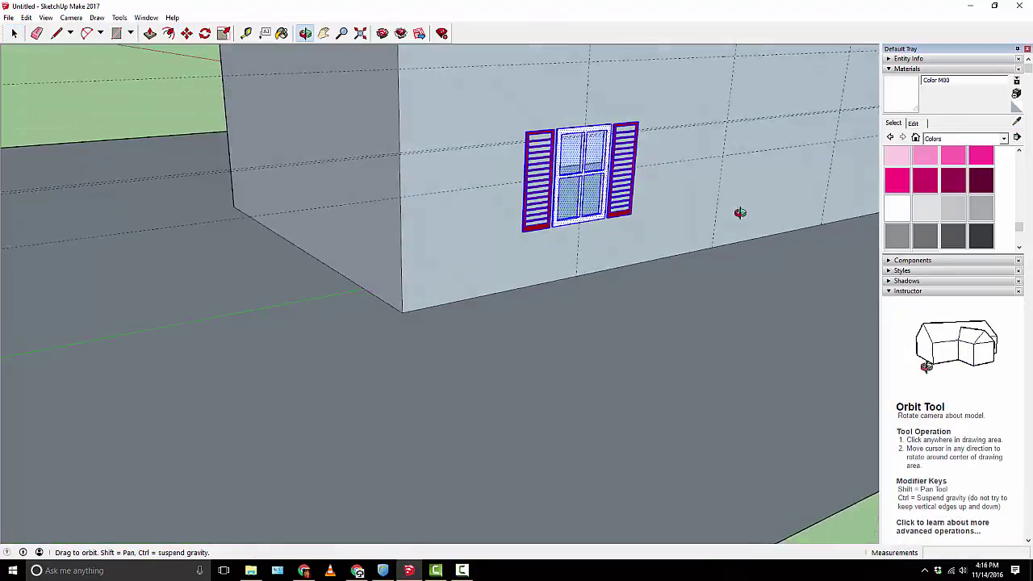
scroll(500, 169, "down", 3)
middle_click_drag(501, 169, 336, 185)
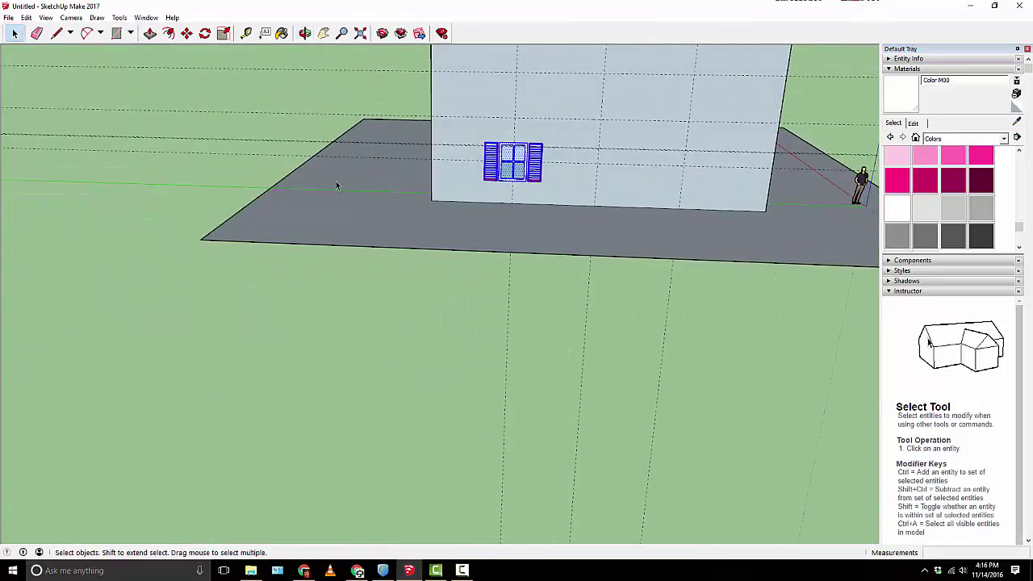
scroll(507, 162, "up", 5)
scroll(395, 158, "up", 1)
right_click(377, 127)
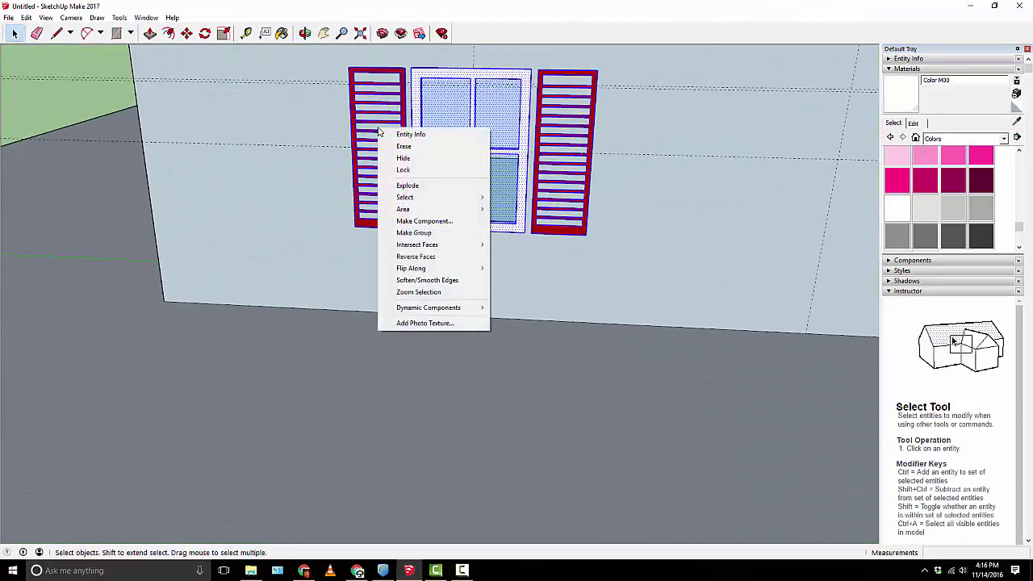
left_click(419, 232)
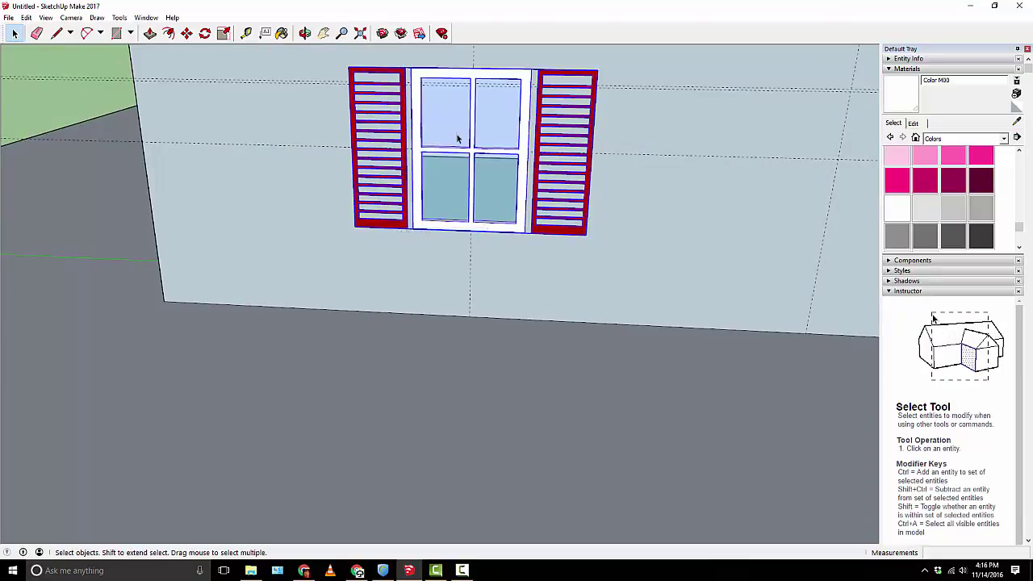
Copy the shuttered window group about 13' 1" straight up the blue axis to the upper floor
scroll(456, 138, "down", 2)
middle_click_drag(461, 165, 410, 179)
scroll(412, 179, "up", 1)
scroll(413, 176, "down", 2)
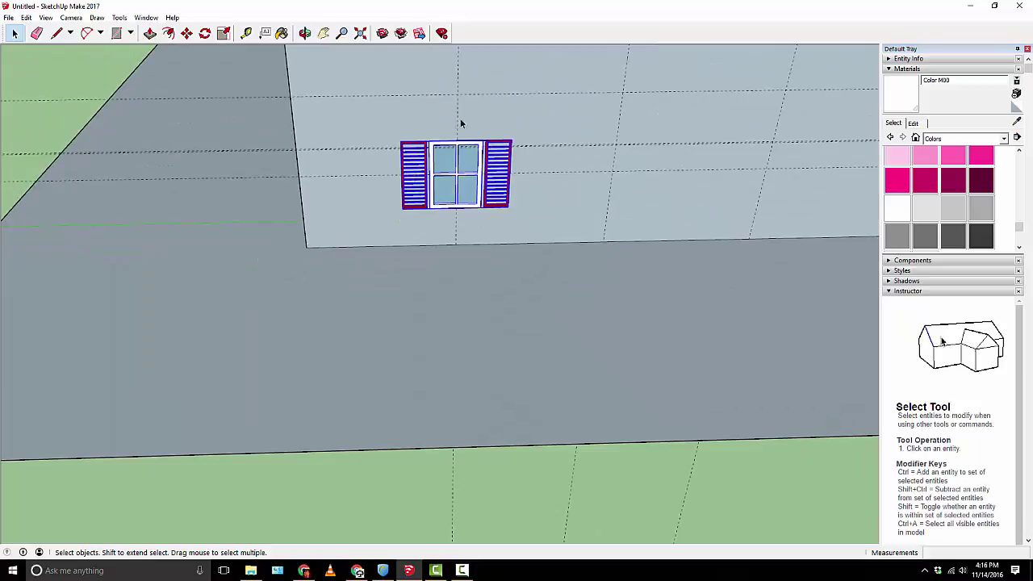
middle_click_drag(476, 110, 445, 258)
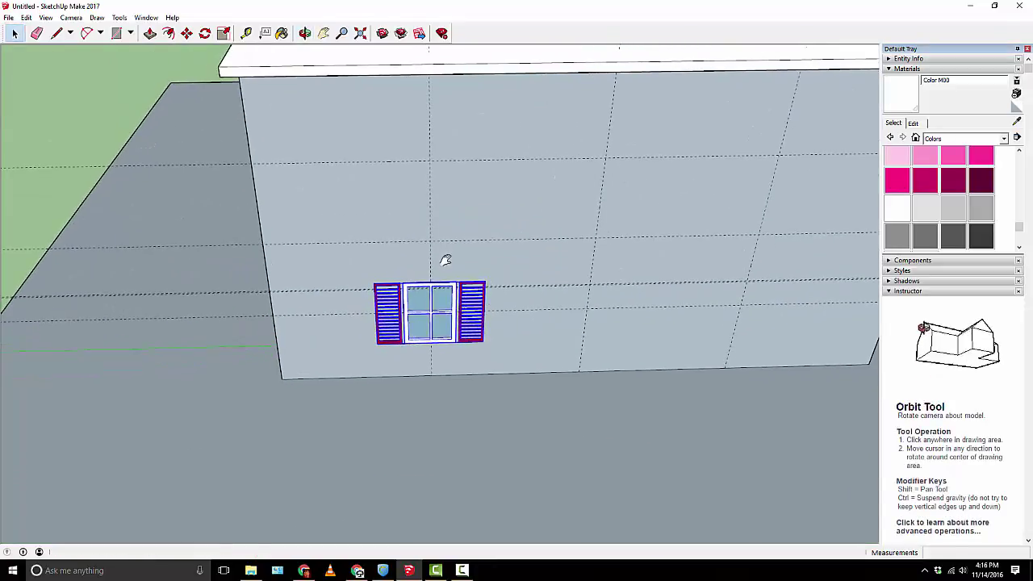
left_click(186, 33)
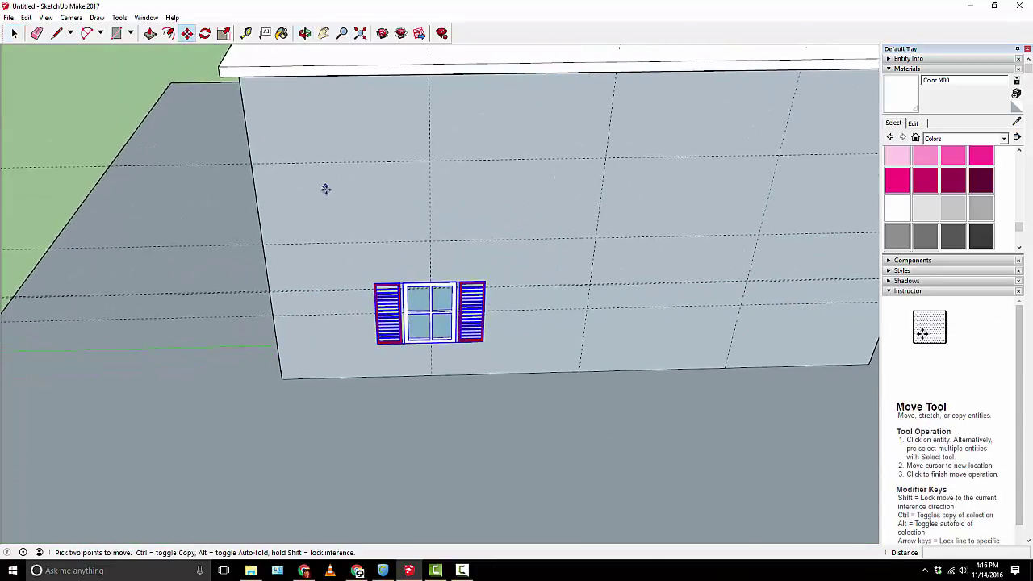
key("ctrl")
left_click(388, 308)
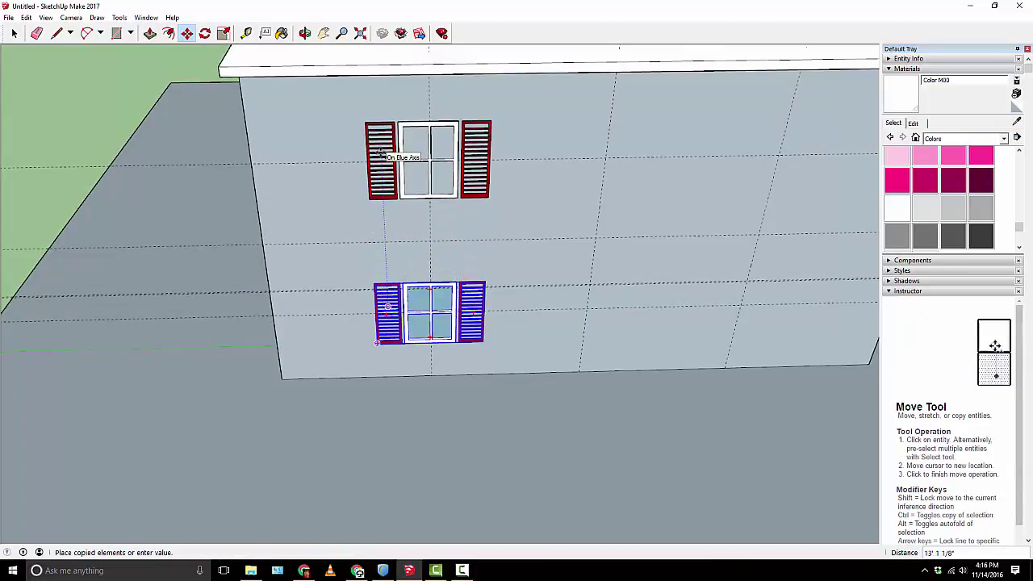
left_click(379, 152)
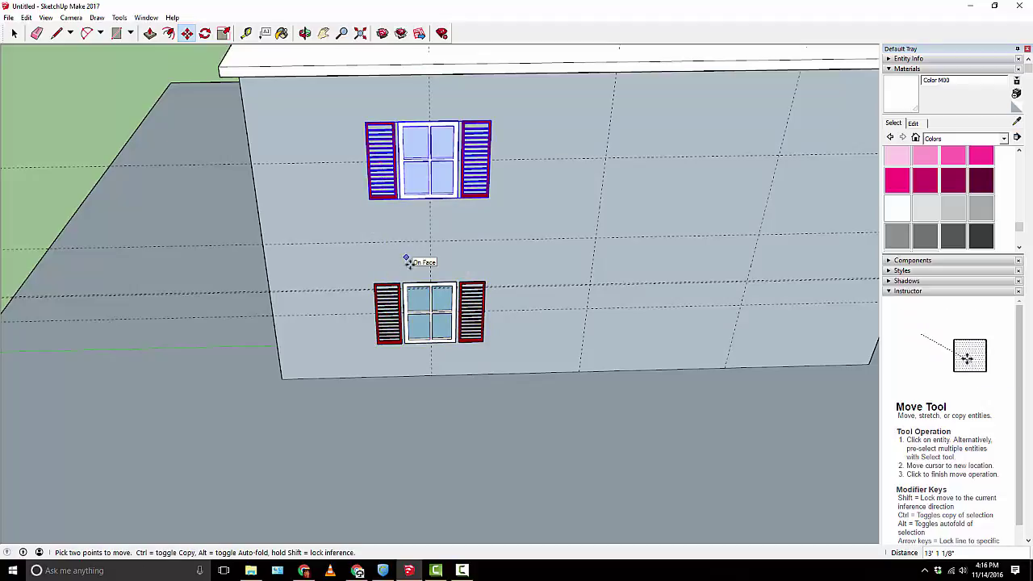
Copy both stacked shuttered windows about 25' along the green axis to the other end of the wall
scroll(509, 272, "down", 3)
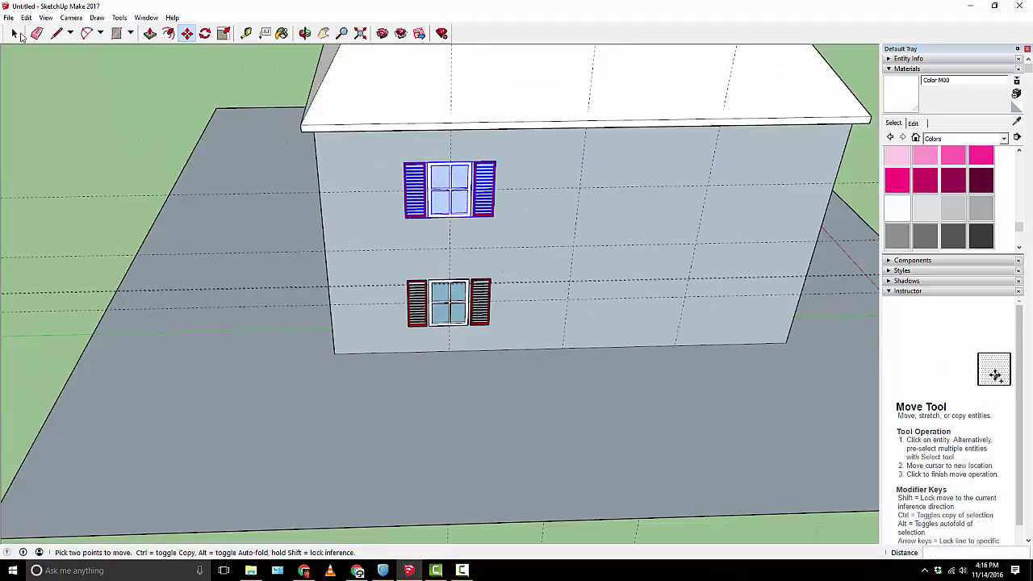
key("space")
middle_click_drag(348, 257, 345, 168)
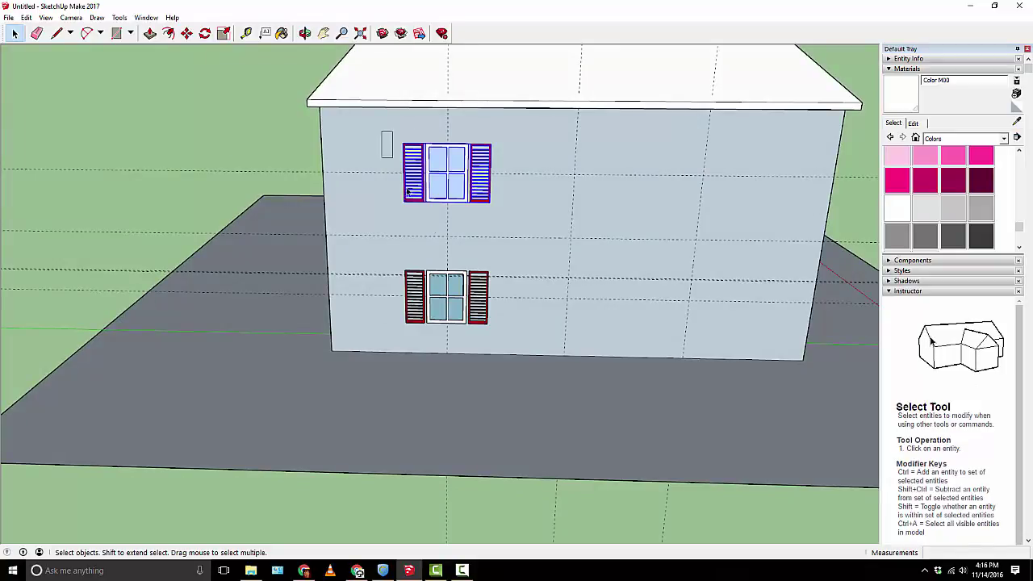
left_click_drag(381, 129, 517, 338)
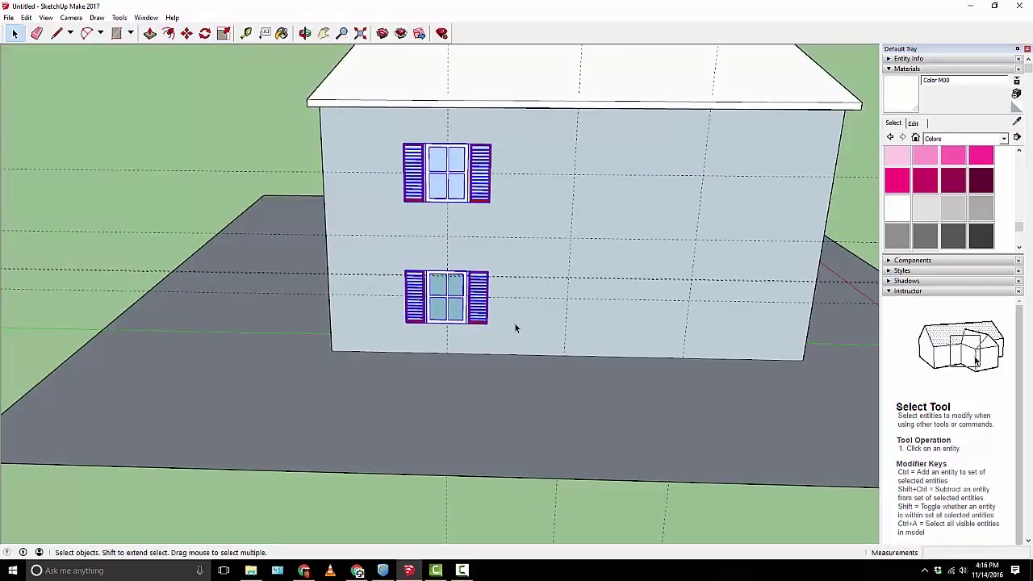
left_click(186, 33)
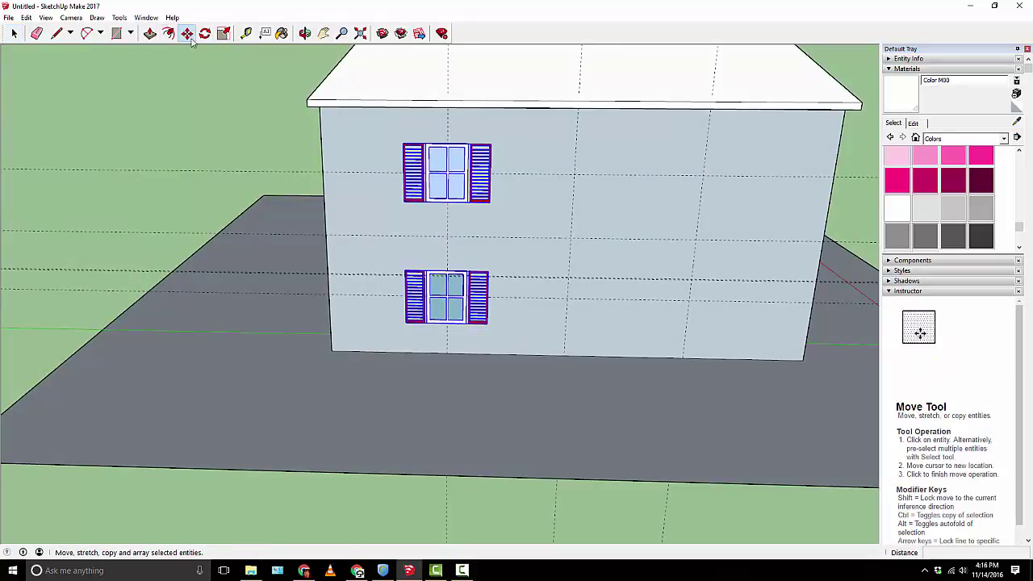
left_click(412, 165)
key("ctrl")
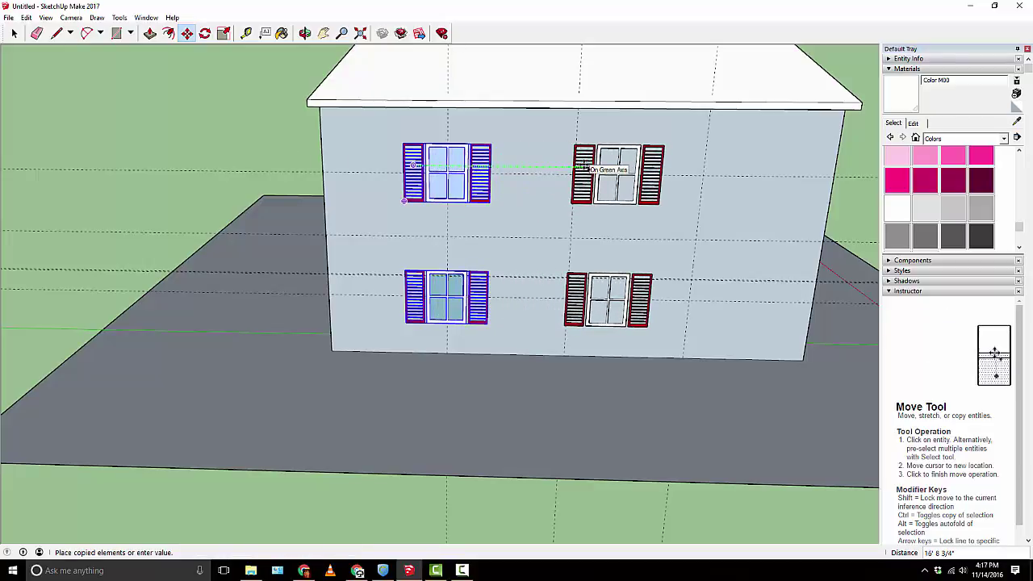
left_click(667, 169)
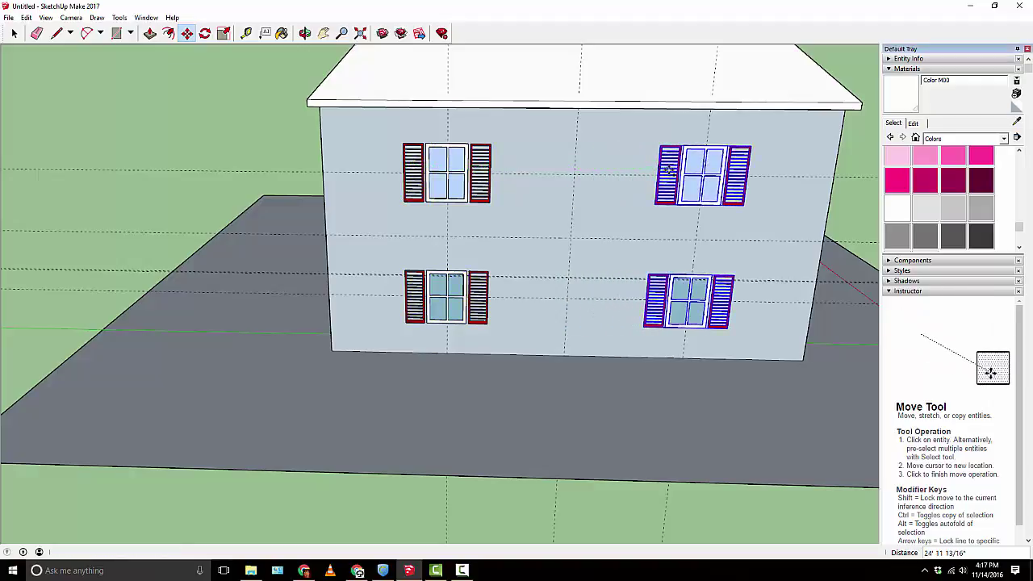
Erase the guides crossing the windows, keeping the horizontal guide between floors and the vertical guide midway along the wall
left_click_drag(636, 271, 547, 264)
key("m")
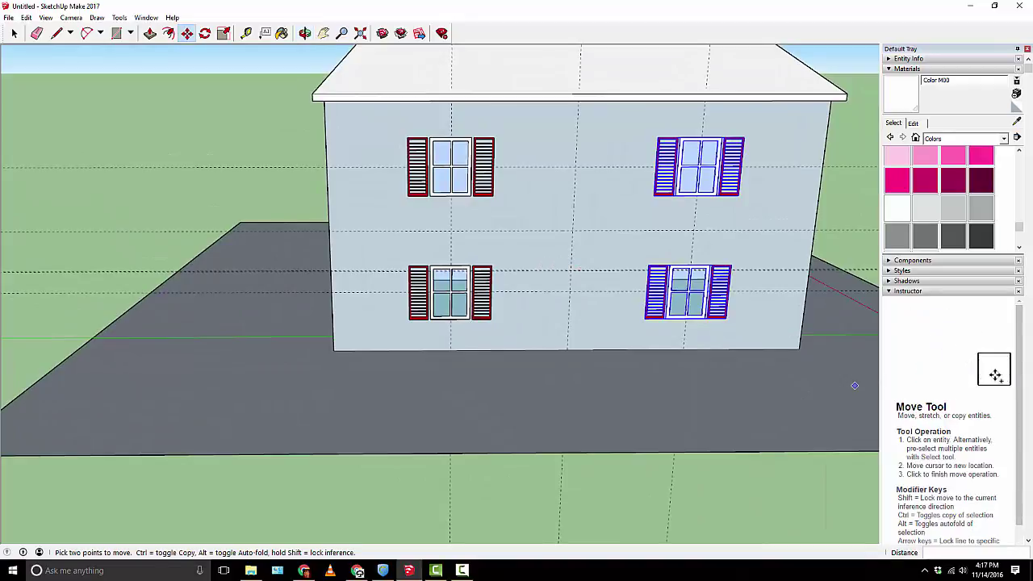
scroll(855, 385, "up", 3)
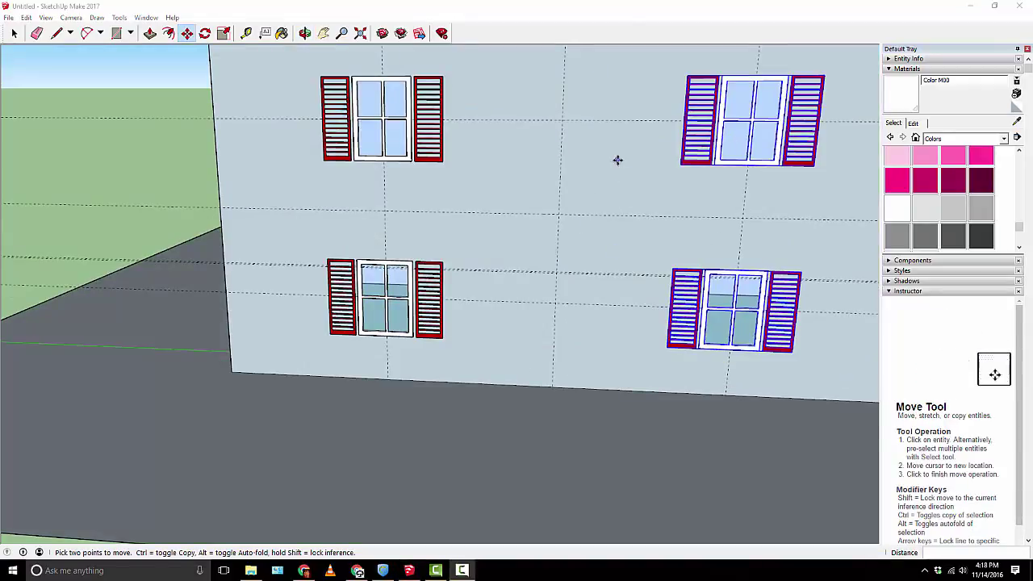
scroll(532, 135, "up", 2)
scroll(522, 136, "down", 2)
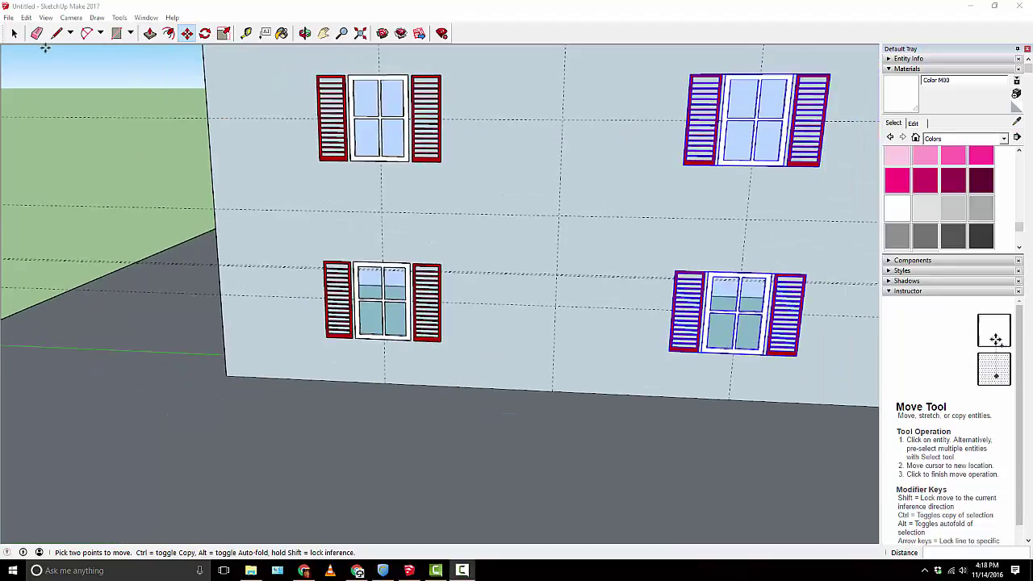
left_click(40, 34)
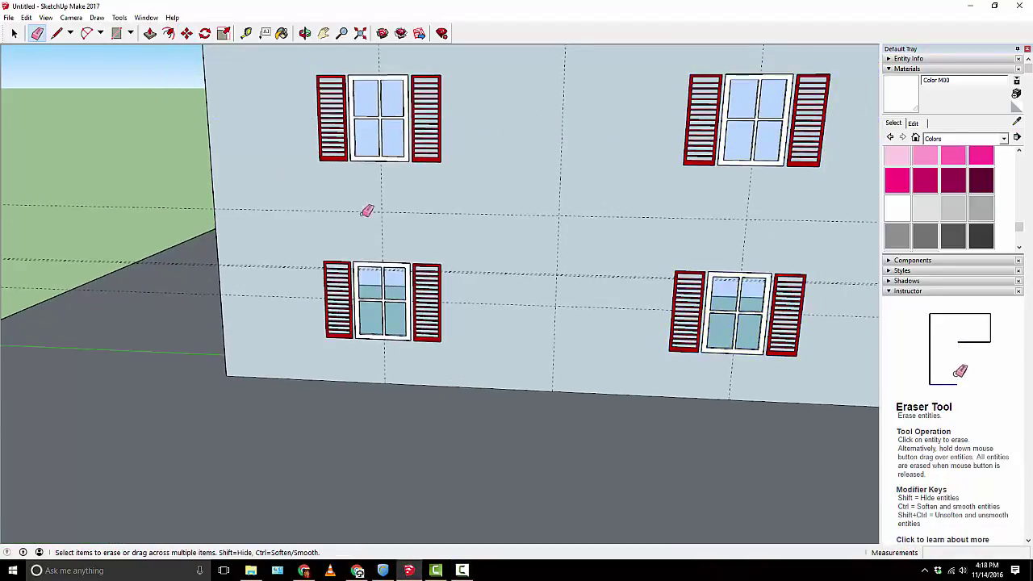
mouse_move(367, 211)
left_mouse_down()
mouse_move(392, 185)
mouse_move(452, 212)
mouse_move(505, 265)
left_mouse_up()
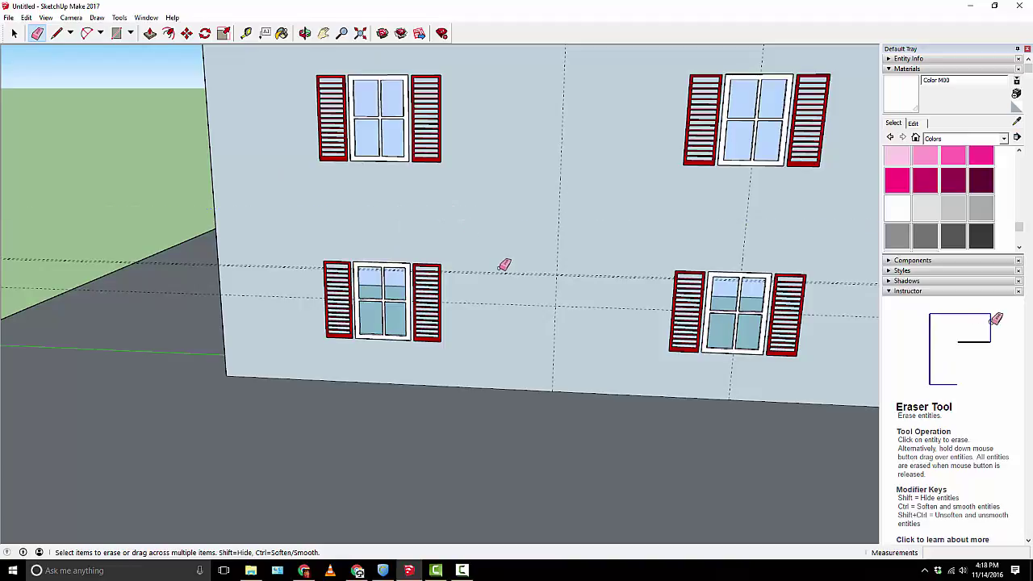
key("ctrl+z")
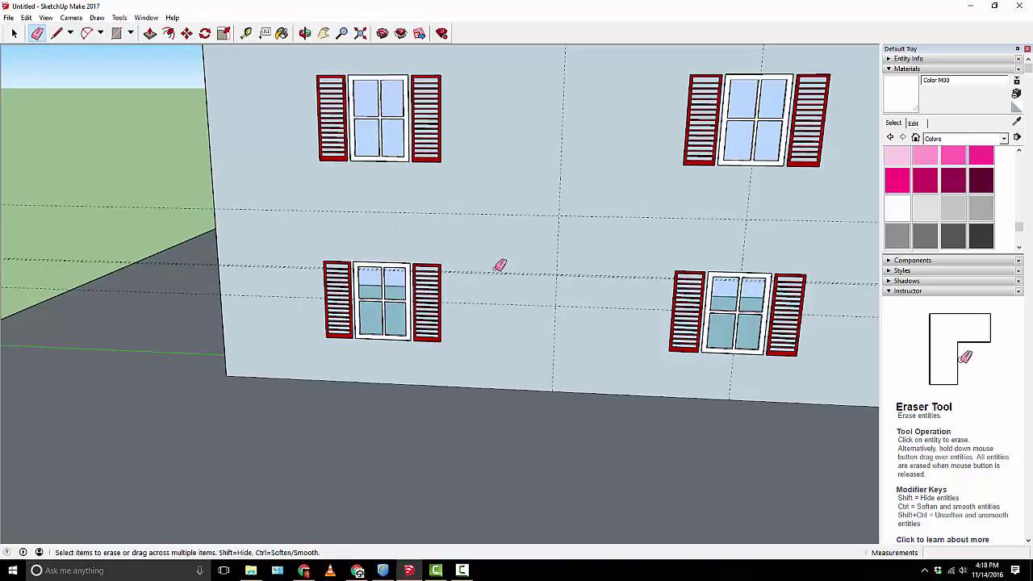
left_click(494, 267)
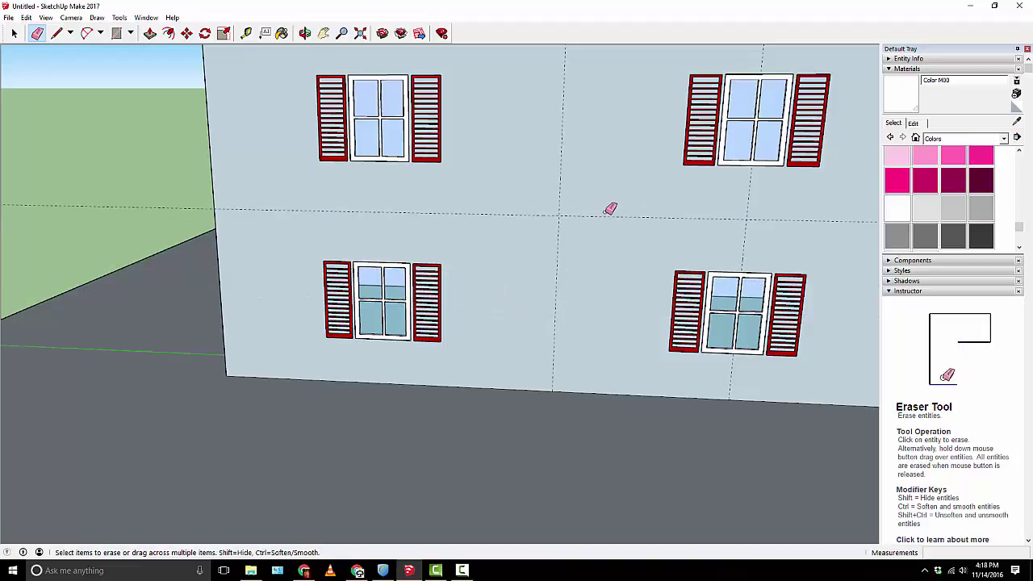
mouse_move(528, 202)
middle_mouse_down()
mouse_move(753, 212)
mouse_move(509, 207)
middle_mouse_up()
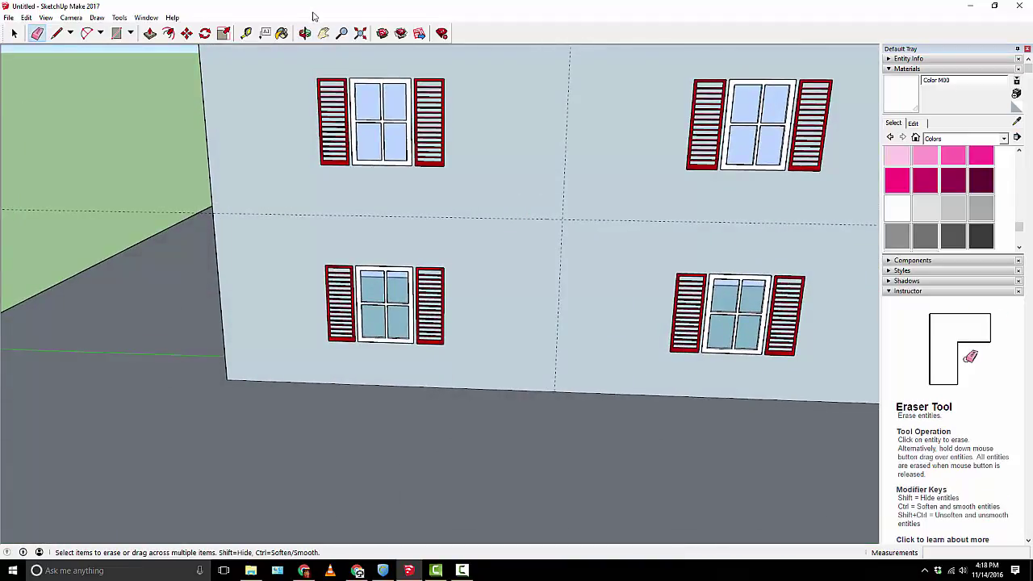
Place two vertical guides, one 4' to each side of the guide midway along the front wall
left_click(246, 33)
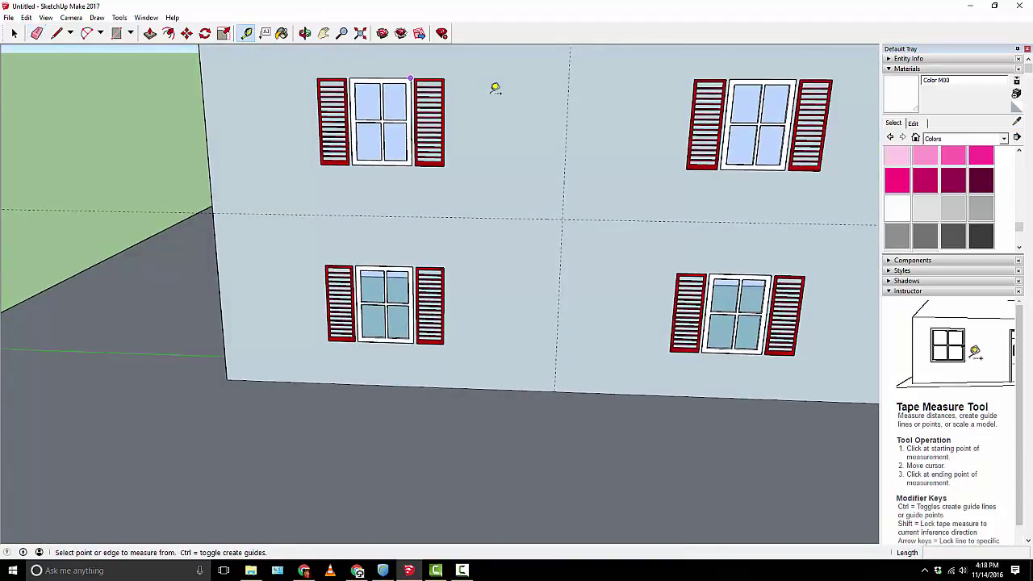
left_click(568, 103)
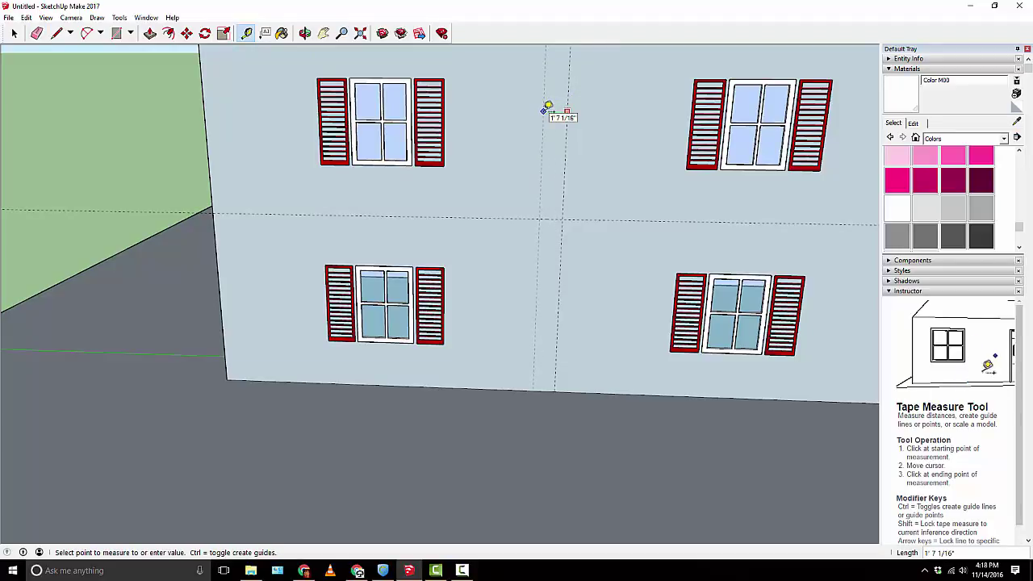
type("4")
key("Return")
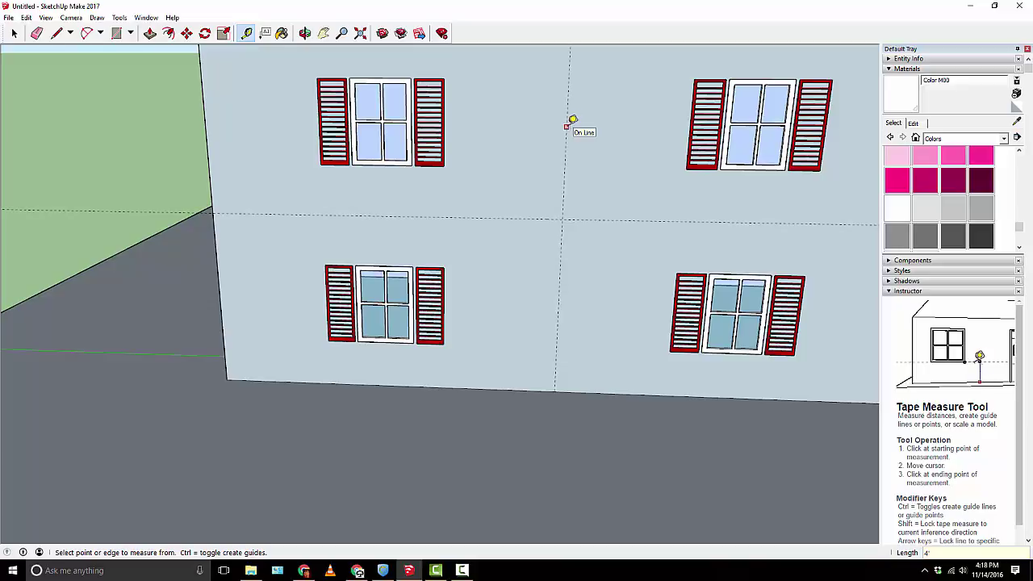
left_click(567, 126)
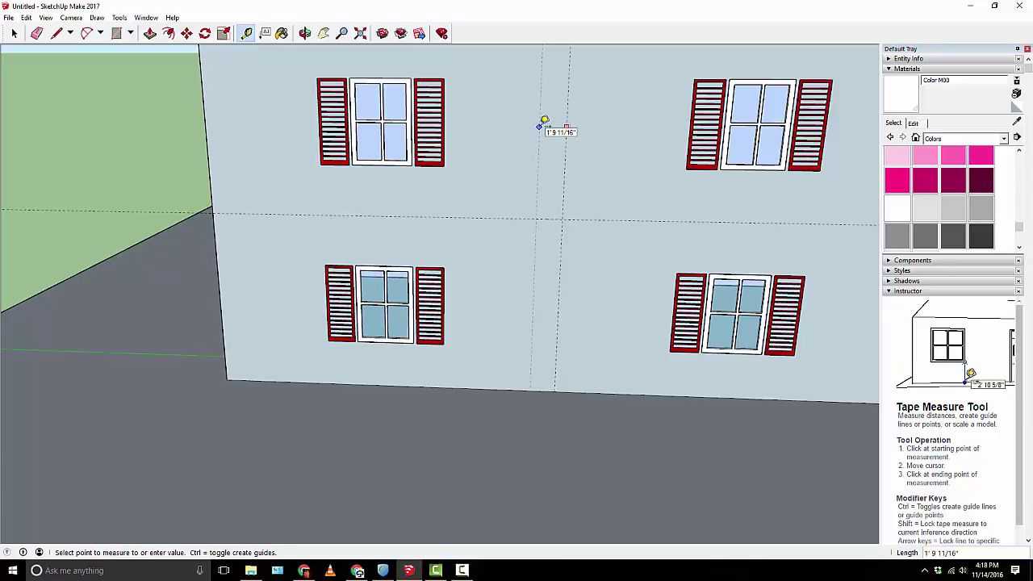
type("4'")
key("Return")
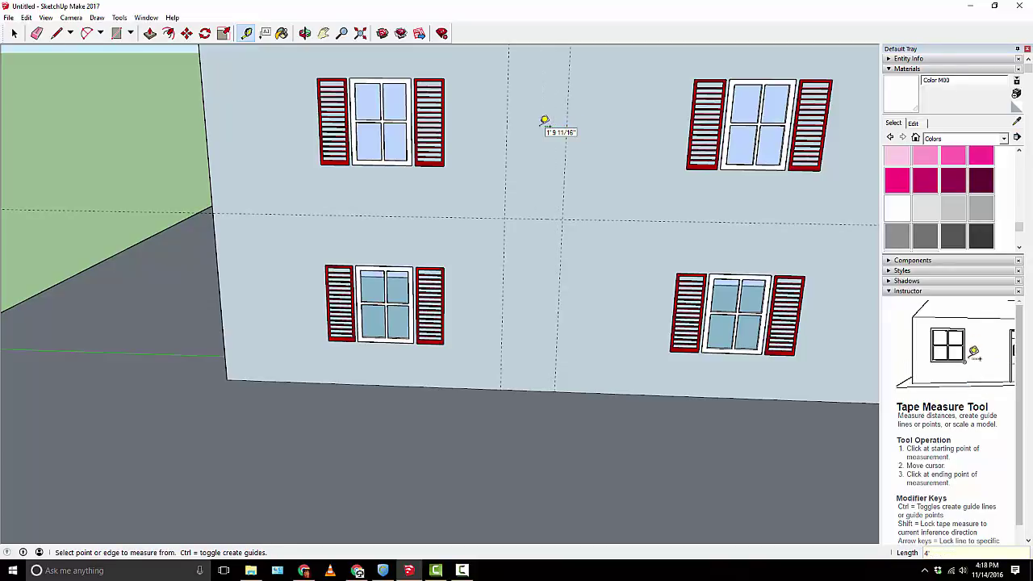
left_click(566, 139)
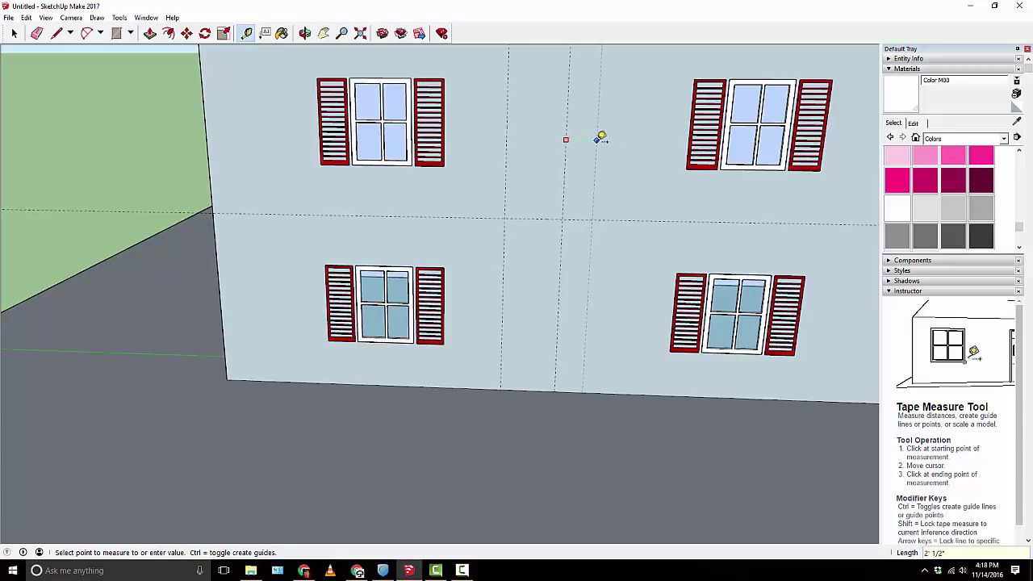
type("4'")
key("Return")
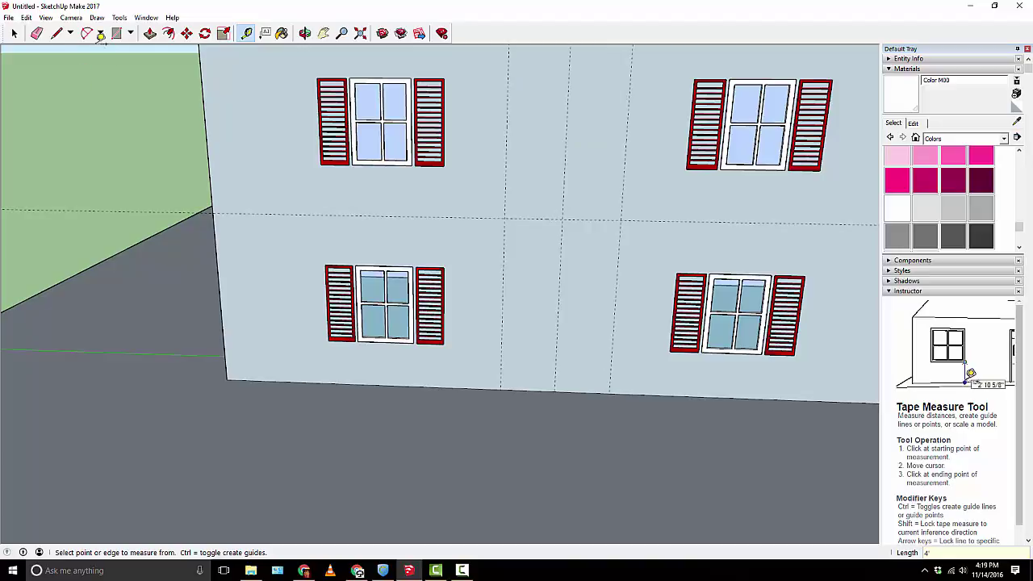
Draw an 8' wide arc with a 4' bulge between the outer vertical guides on the upper floor and close its base with a line
left_click(100, 33)
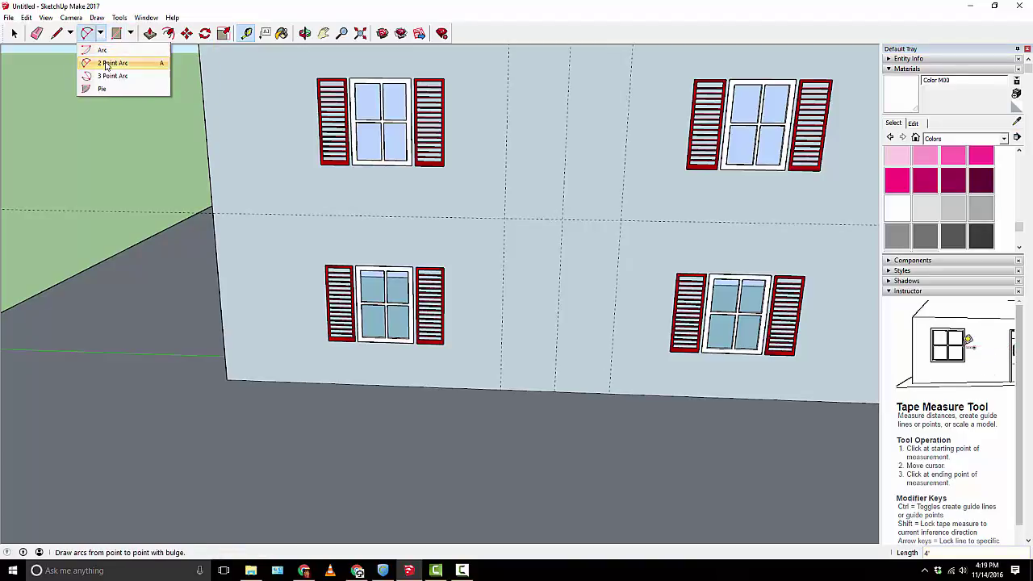
left_click(106, 63)
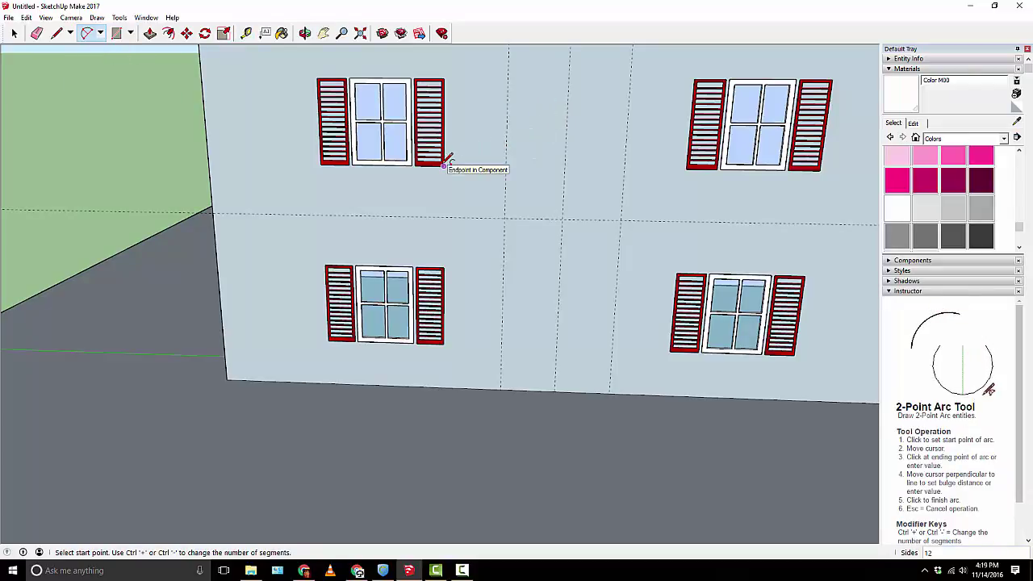
left_click(506, 148)
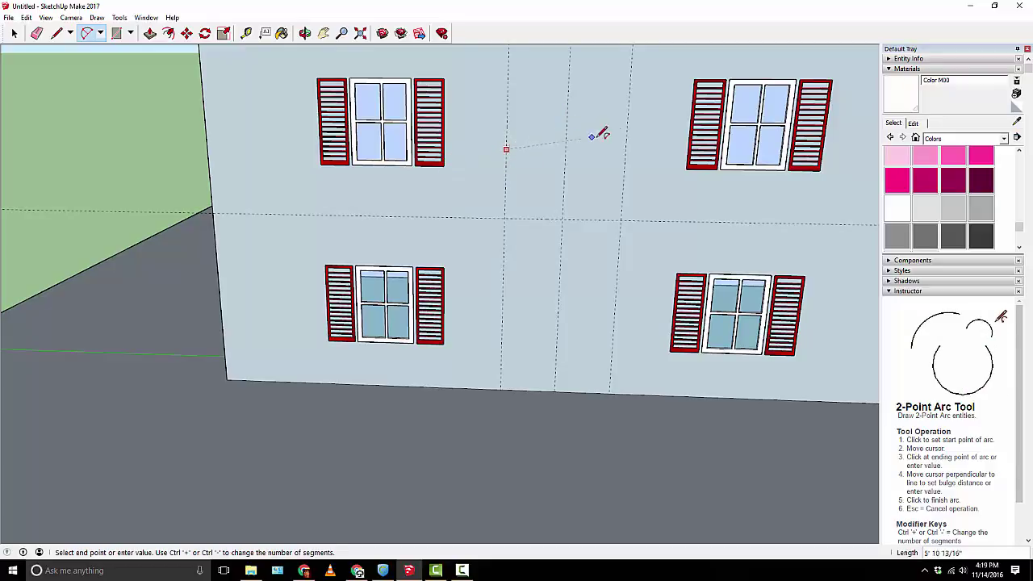
left_click(625, 150)
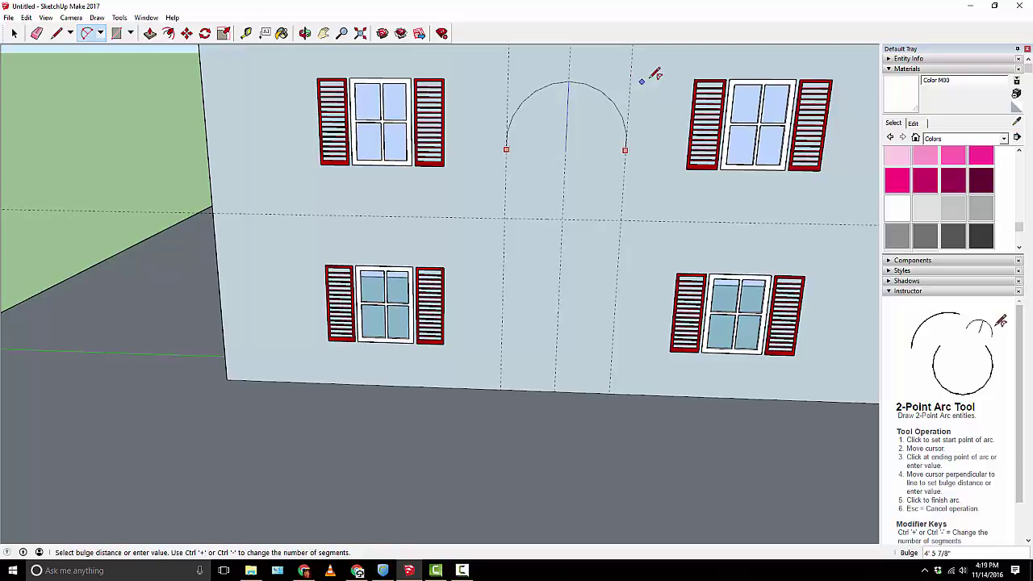
left_click(687, 83)
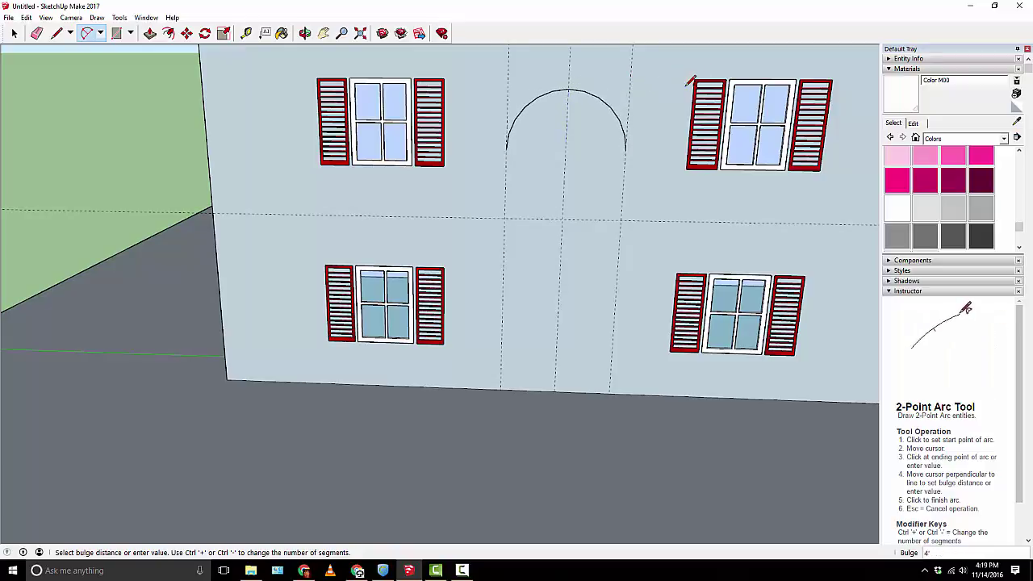
left_click(56, 35)
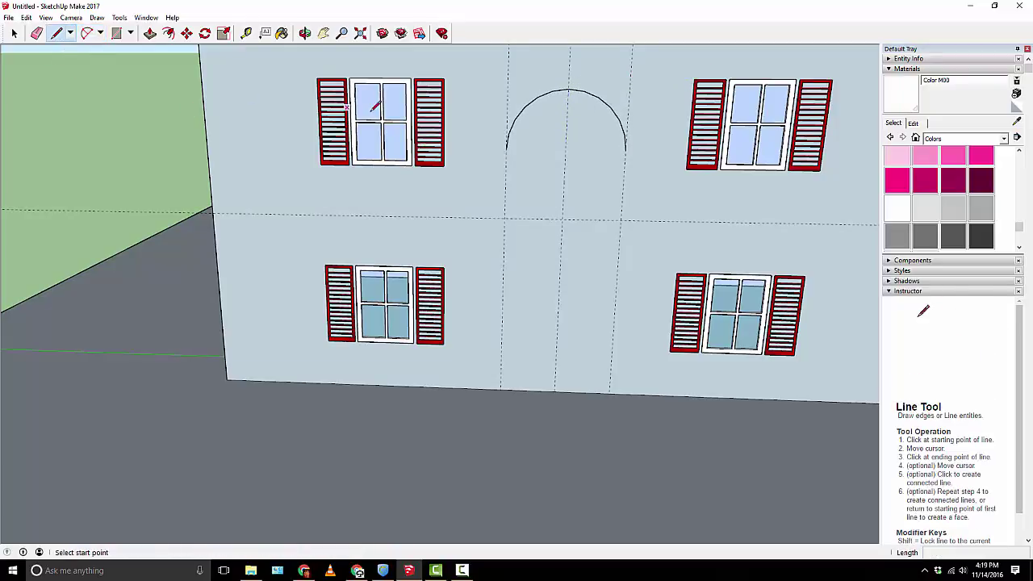
left_click(506, 149)
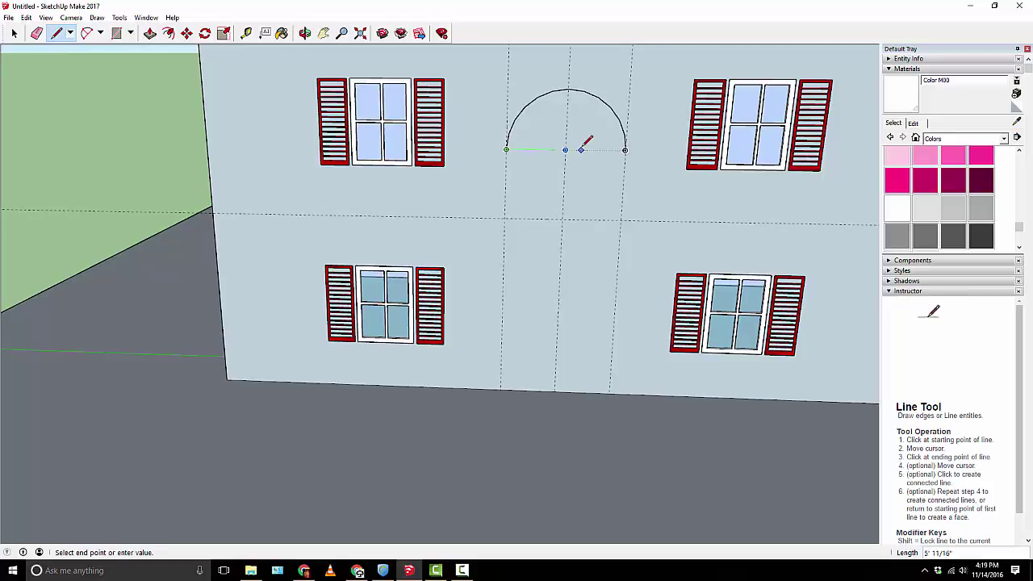
left_click(625, 150)
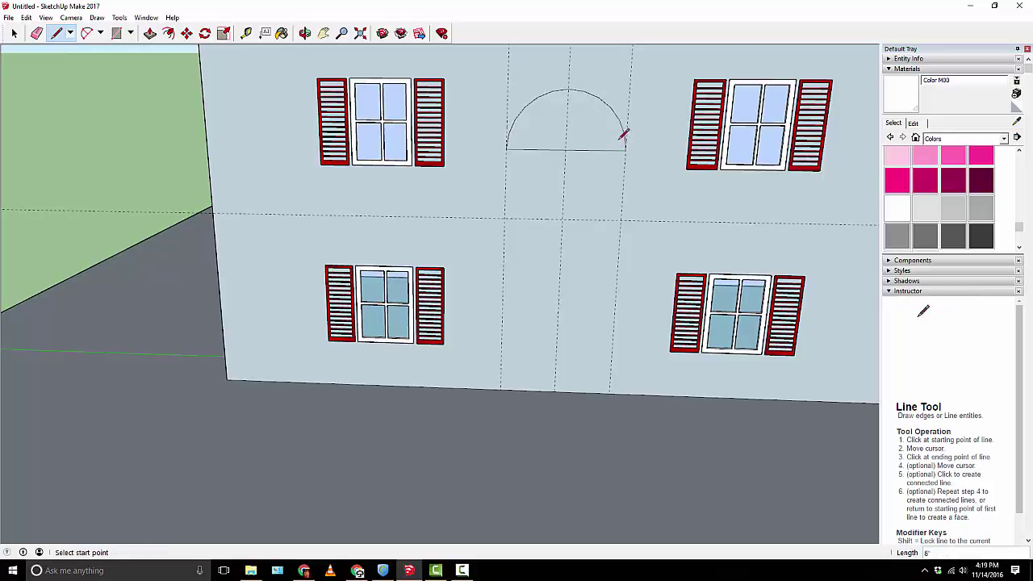
Try to offset only the arc's curved edge outward by about 7 5/8"
left_click(168, 33)
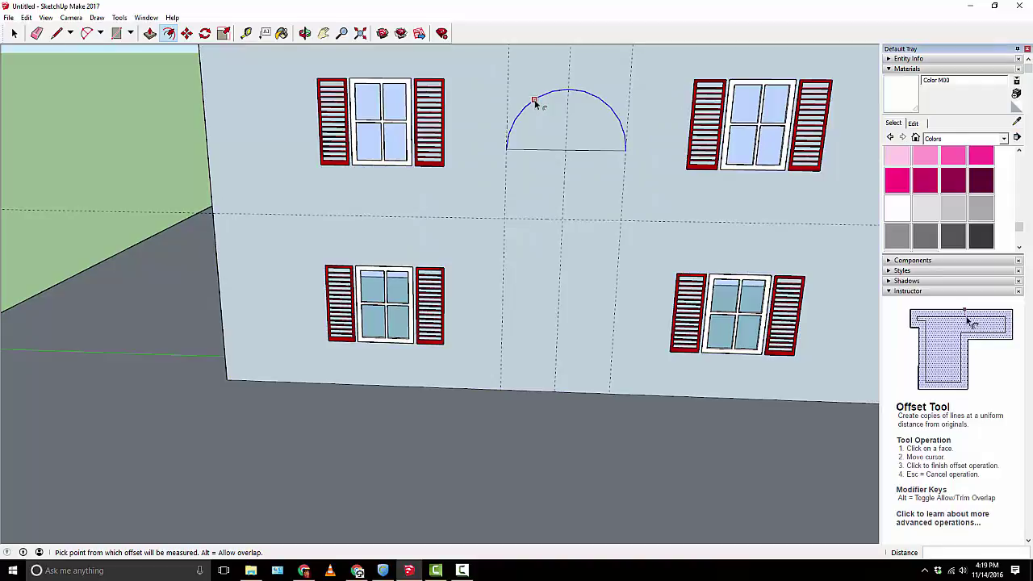
left_click(537, 97)
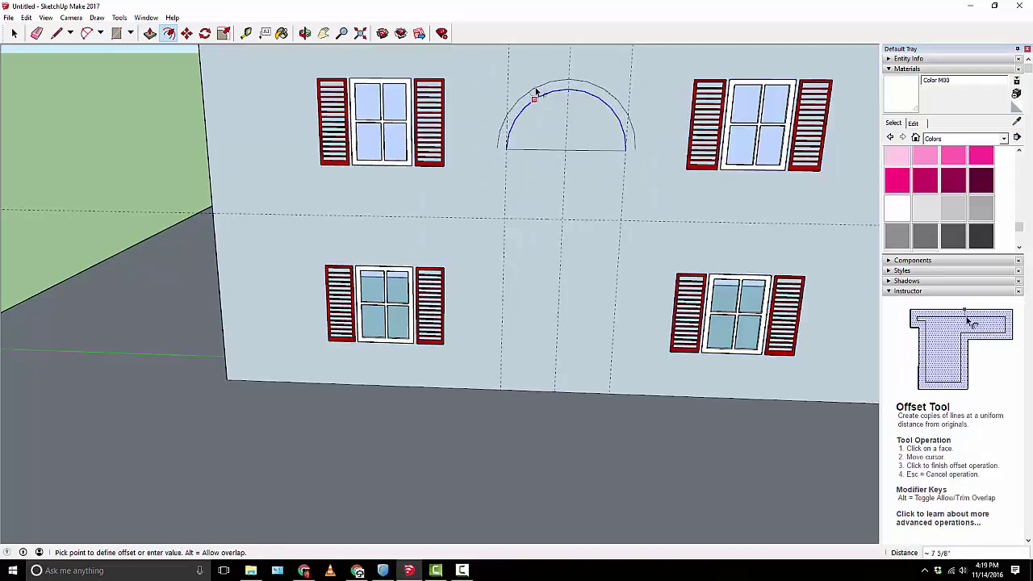
left_click(536, 93)
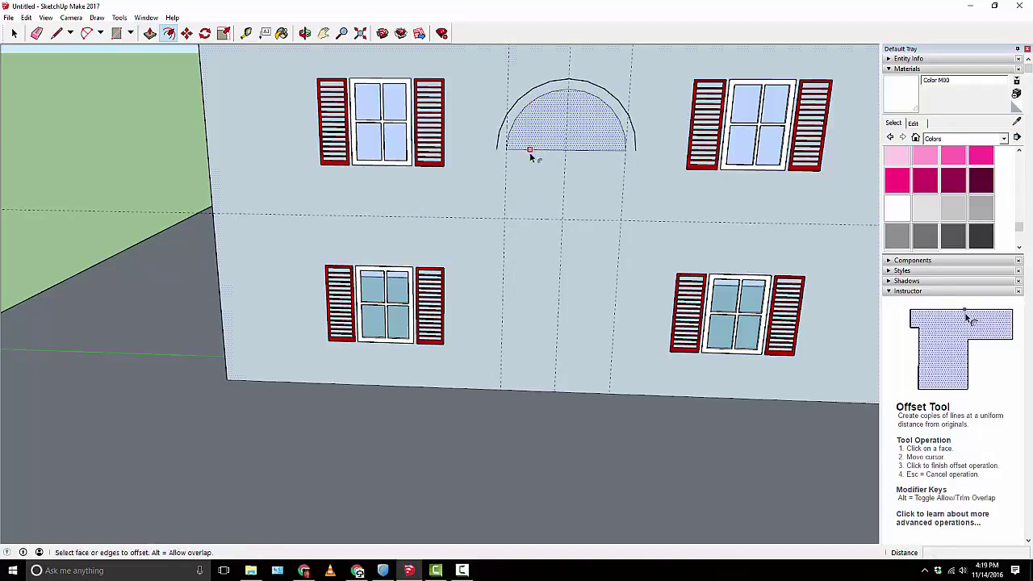
Offset the whole half-round face 8" outward to outline the arched window's frame
left_click(535, 153)
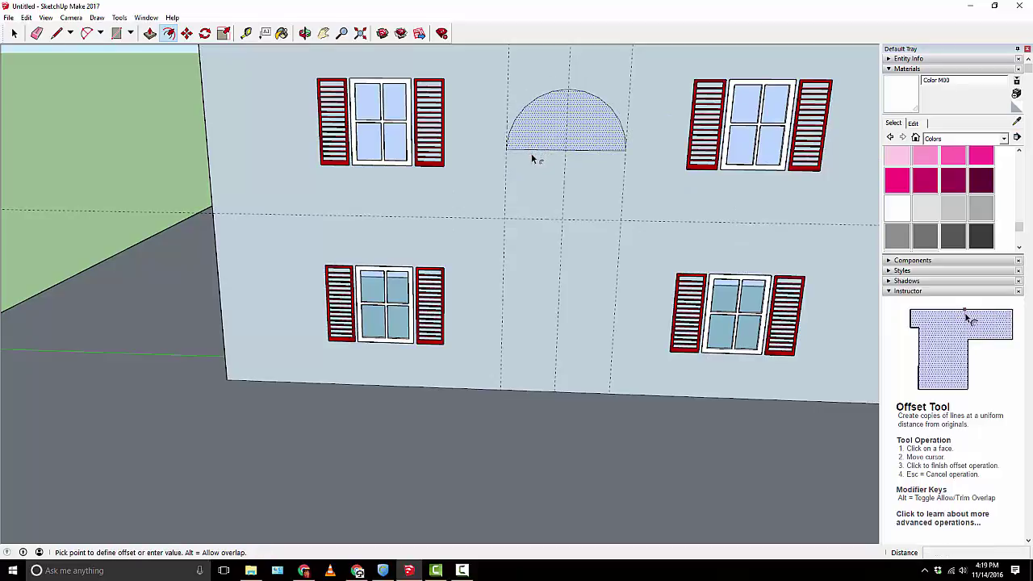
left_click(530, 151)
left_click(532, 152)
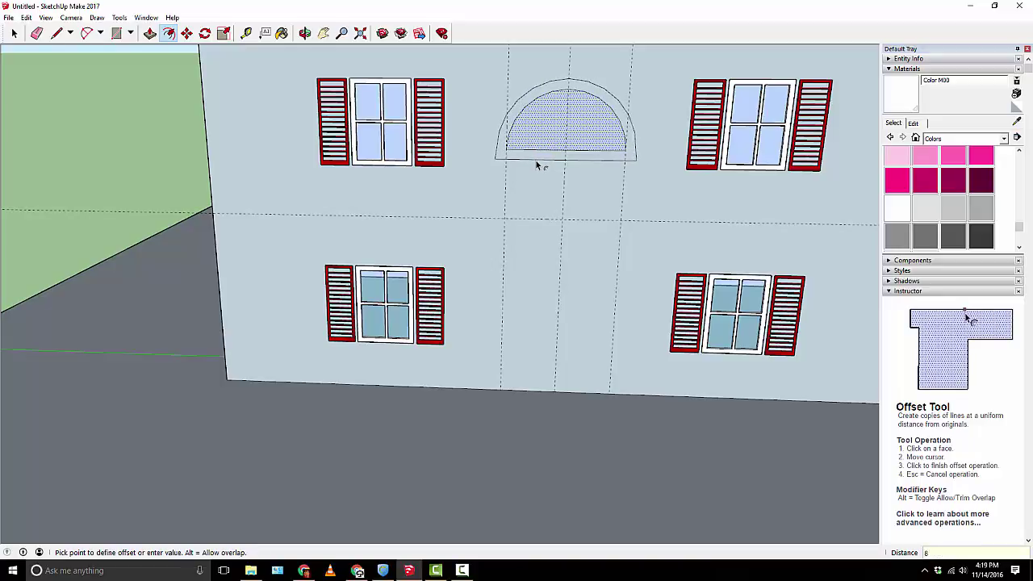
left_click(534, 160)
Try to pull the arched frame out from the wall by about 5 9/16"
middle_click_drag(534, 159, 548, 148)
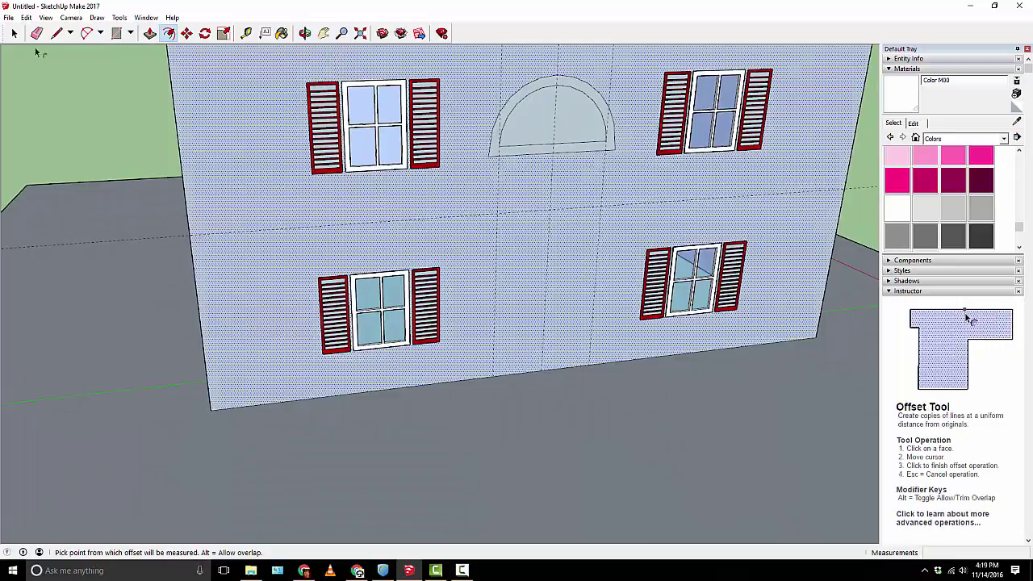
left_click(150, 33)
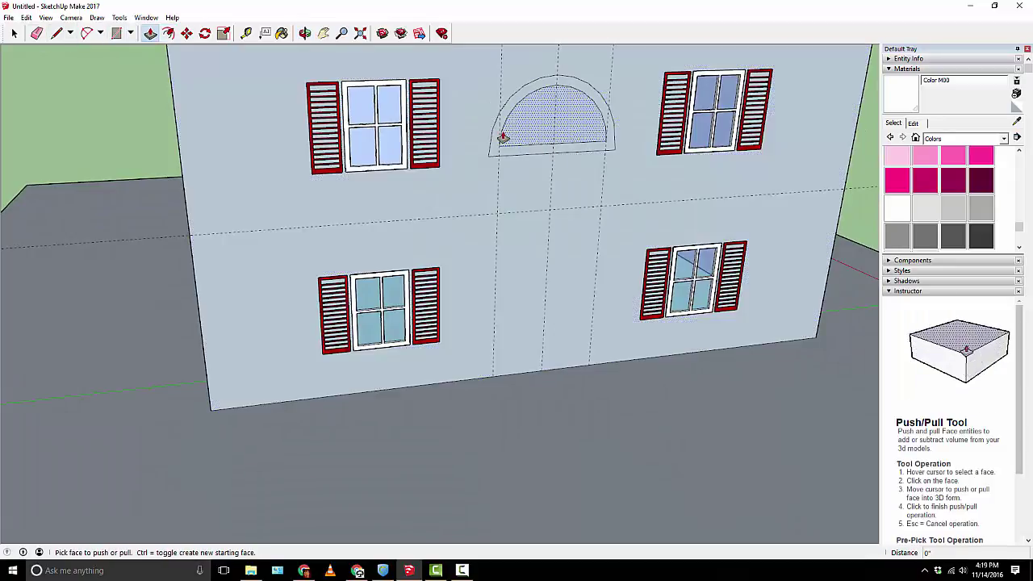
left_click(500, 137)
left_click(501, 139)
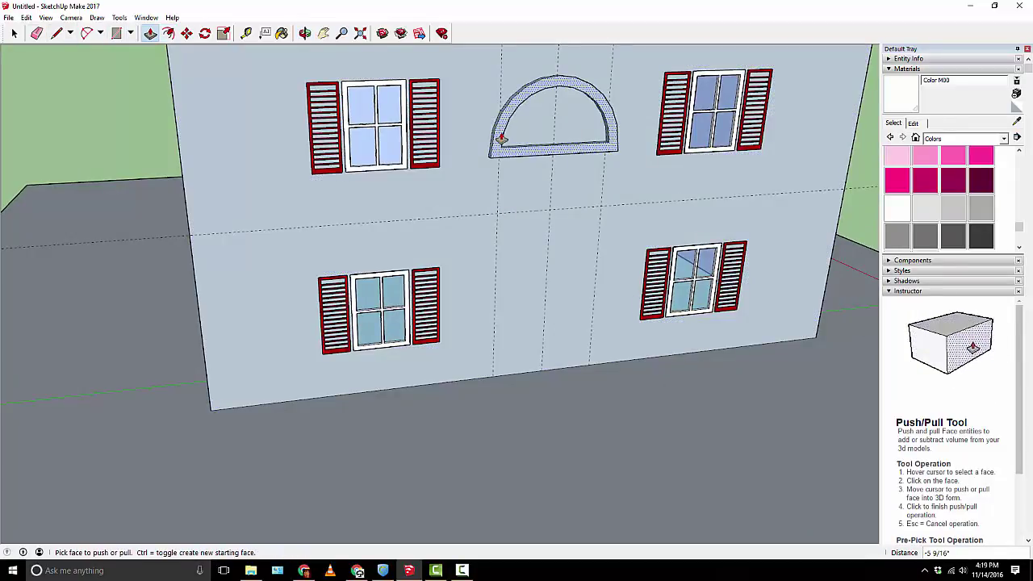
left_click(499, 139)
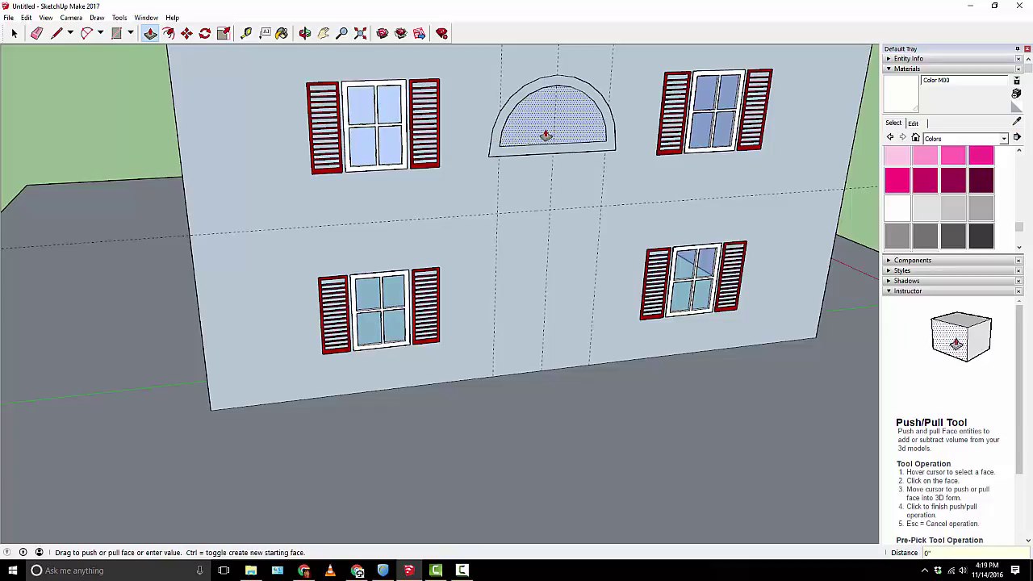
Recess the half-round pane 2" into the wall and paint it with Translucent Glass Blue
left_click(542, 133)
left_click(542, 133)
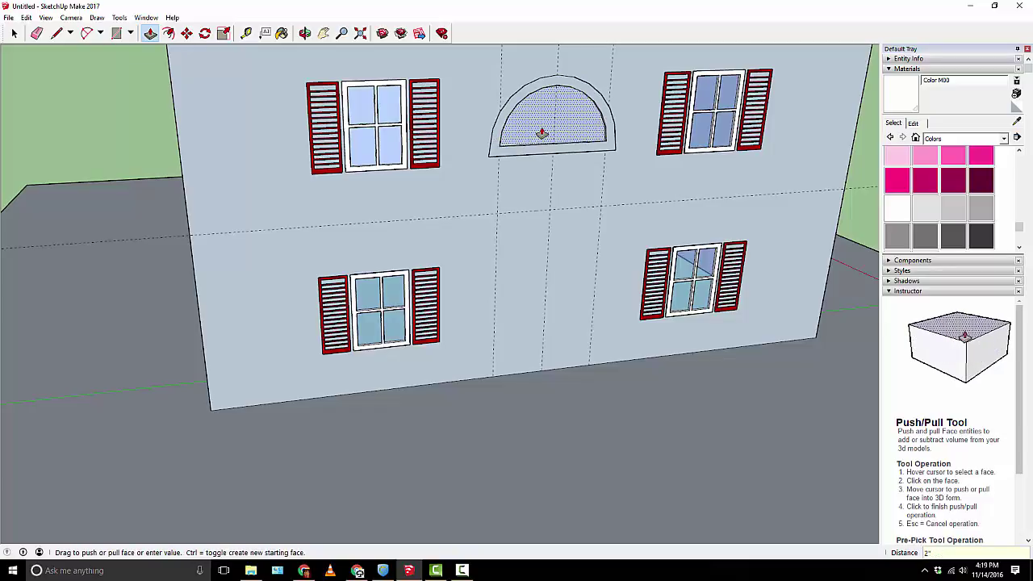
scroll(539, 112, "up", 3)
middle_click_drag(539, 112, 653, 142)
left_click(1004, 138)
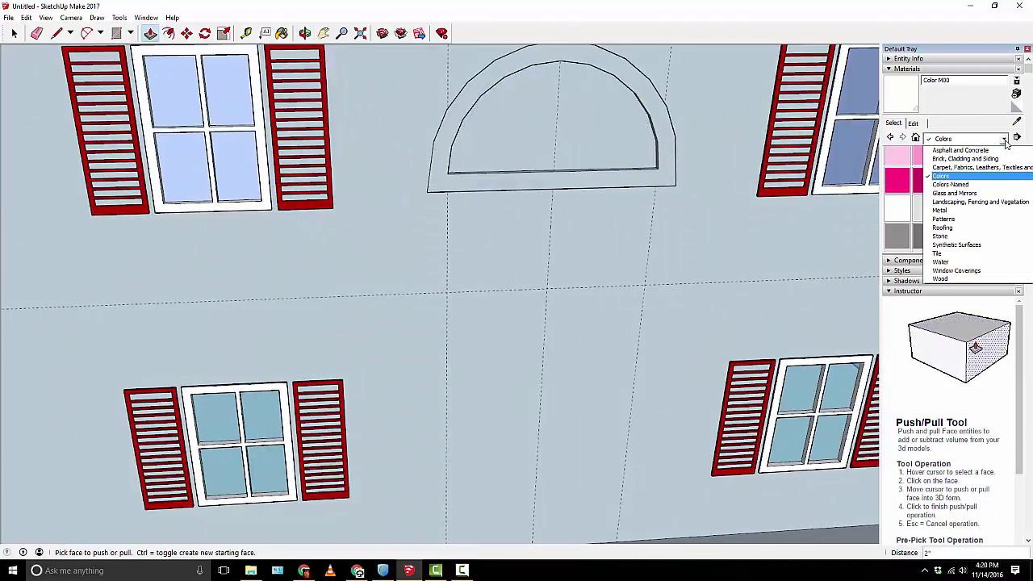
left_click(960, 181)
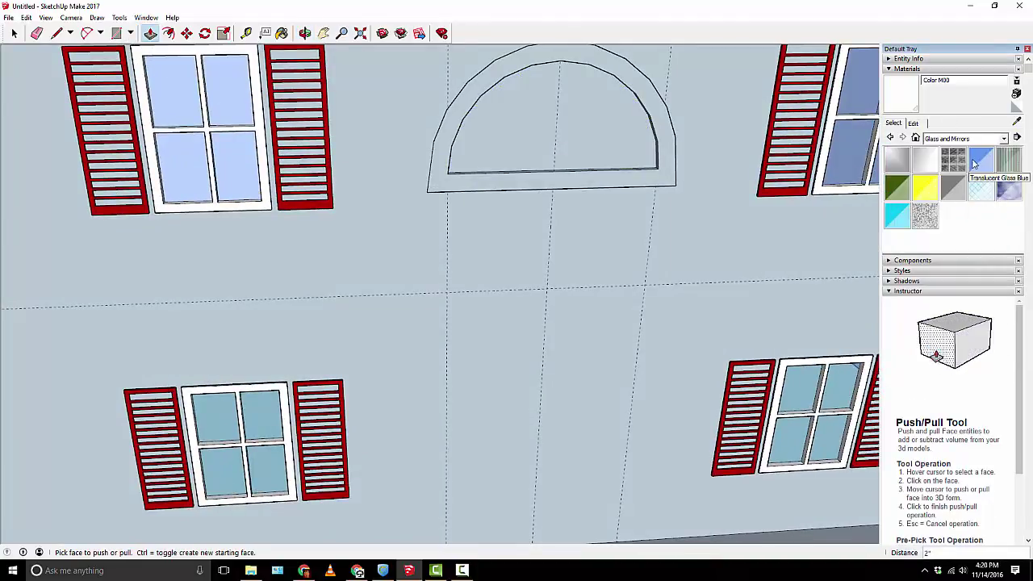
left_click(978, 162)
left_click(556, 123)
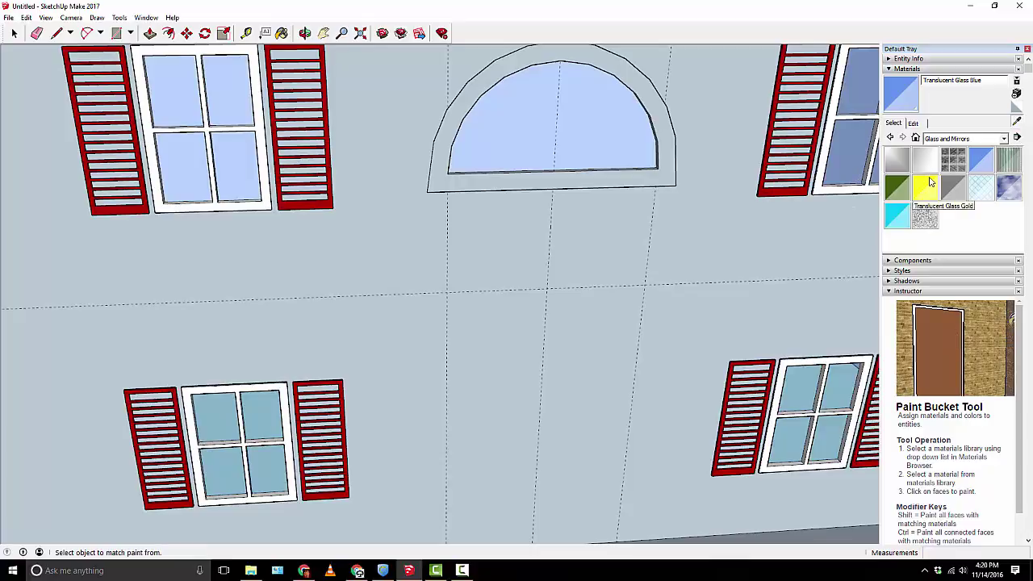
Sample the white Color M00 from a neighbouring window's frame and paint the arched window's frame with it
left_click(844, 190)
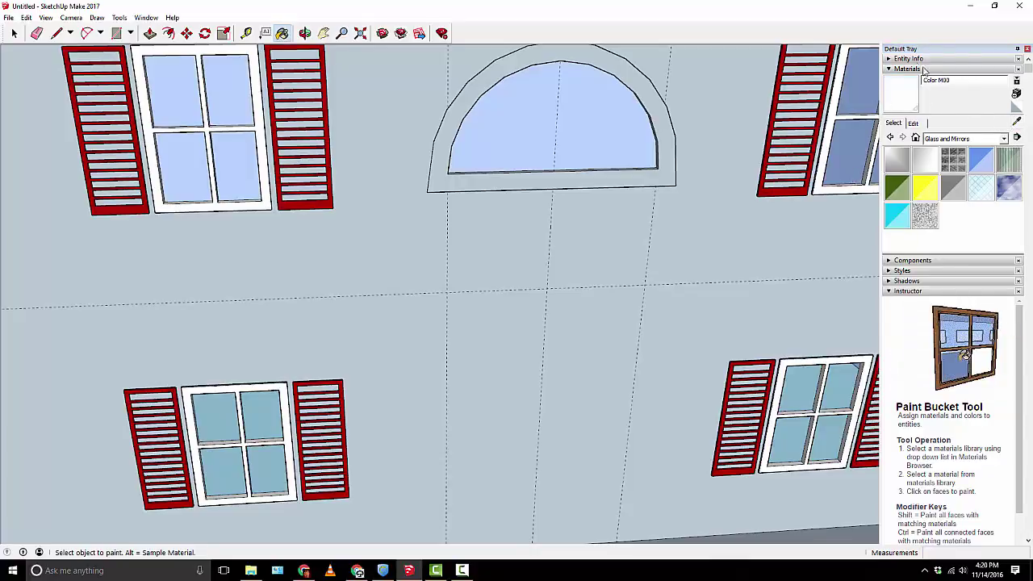
left_click(1016, 120)
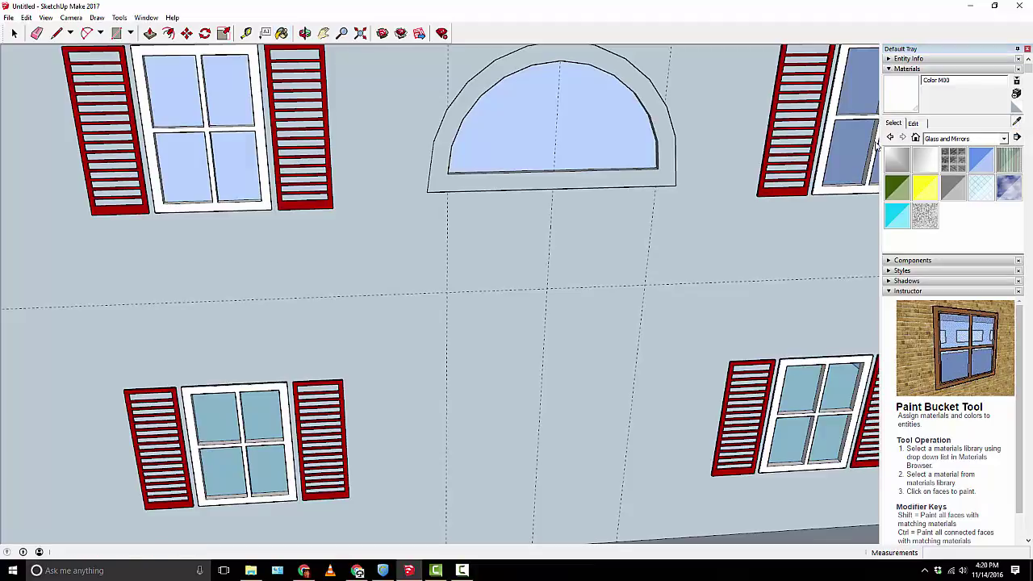
left_click(805, 186)
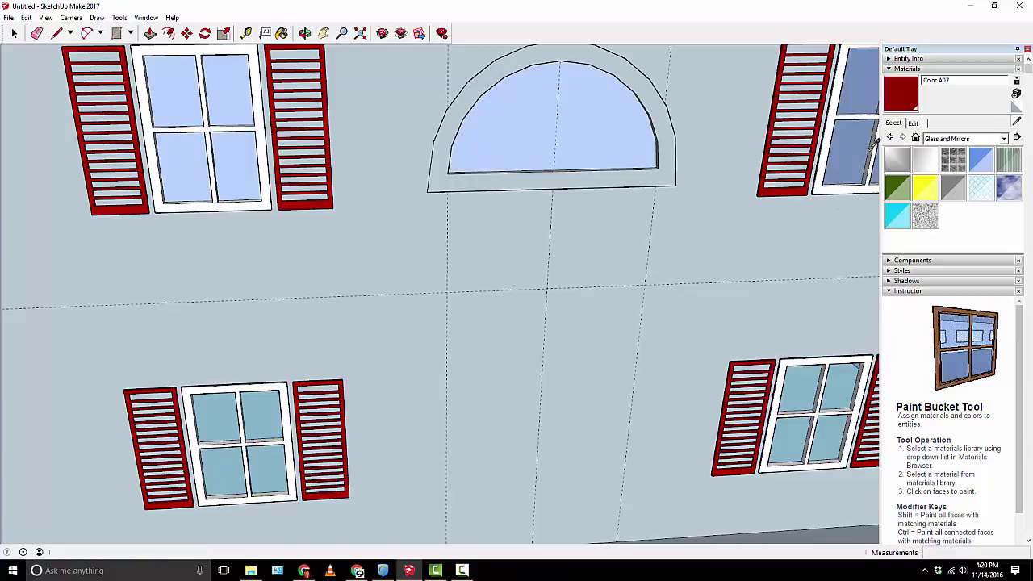
left_click(980, 159)
left_click(1015, 120)
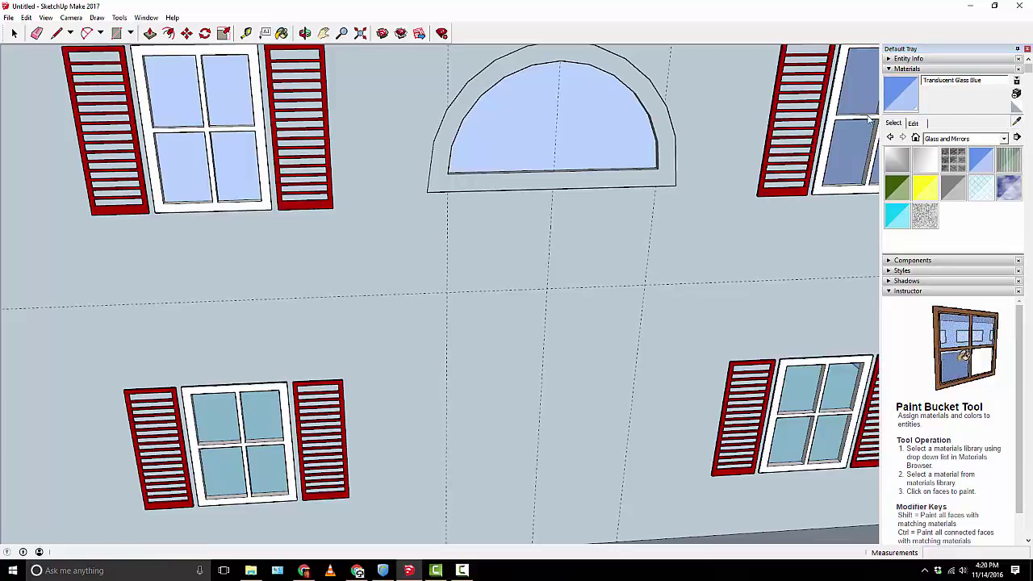
left_click(833, 125)
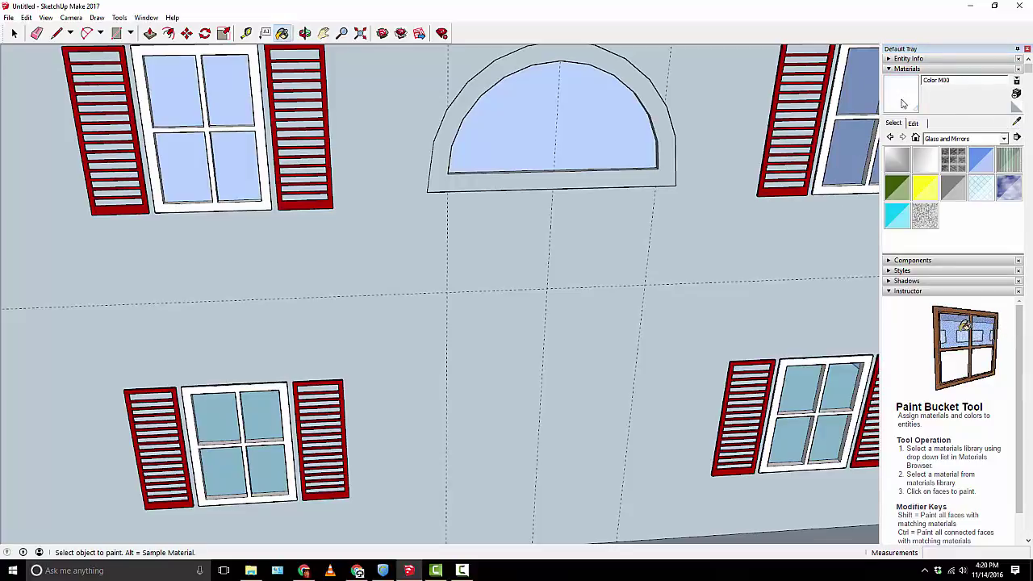
left_click(480, 174)
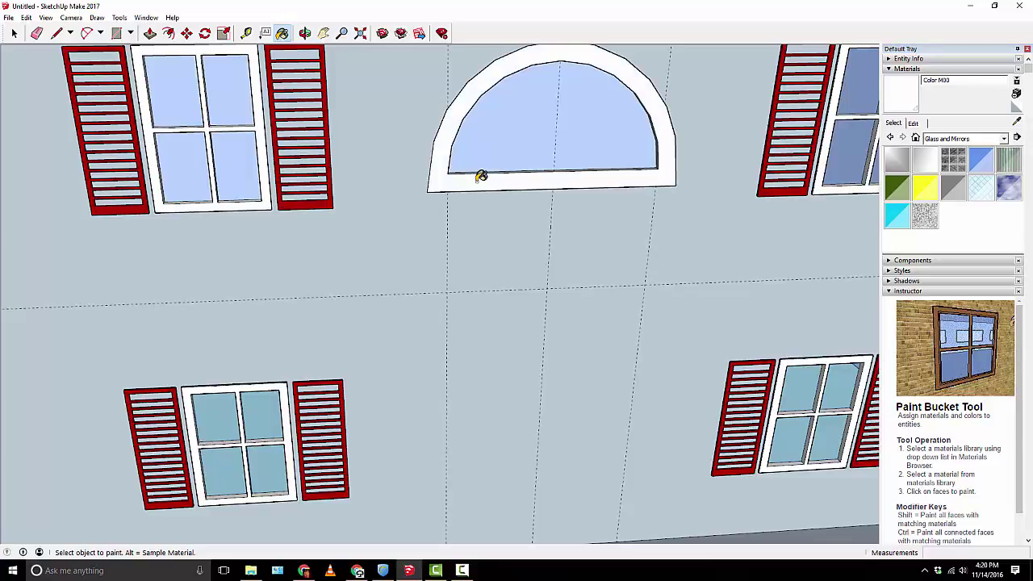
Paint the lower inner edge of the arched window's frame with the white Color M00
scroll(604, 159, "up", 5)
mouse_move(611, 164)
middle_mouse_down()
mouse_move(602, 229)
mouse_move(608, 162)
middle_mouse_up()
left_click(609, 166)
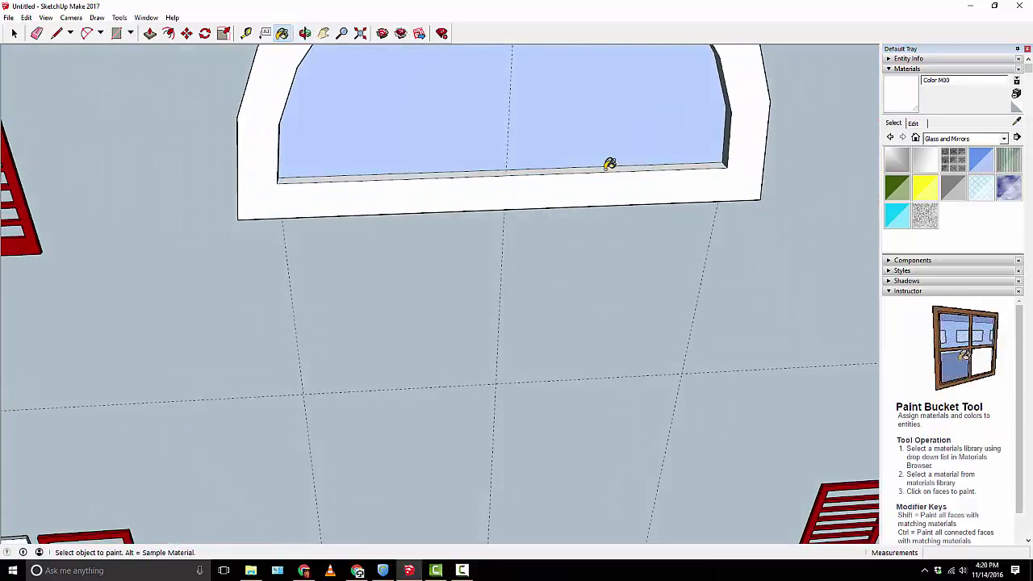
Paint the right inner edge of the arched window's frame with the white Color M00
middle_click_drag(681, 146, 705, 108)
left_click(687, 123)
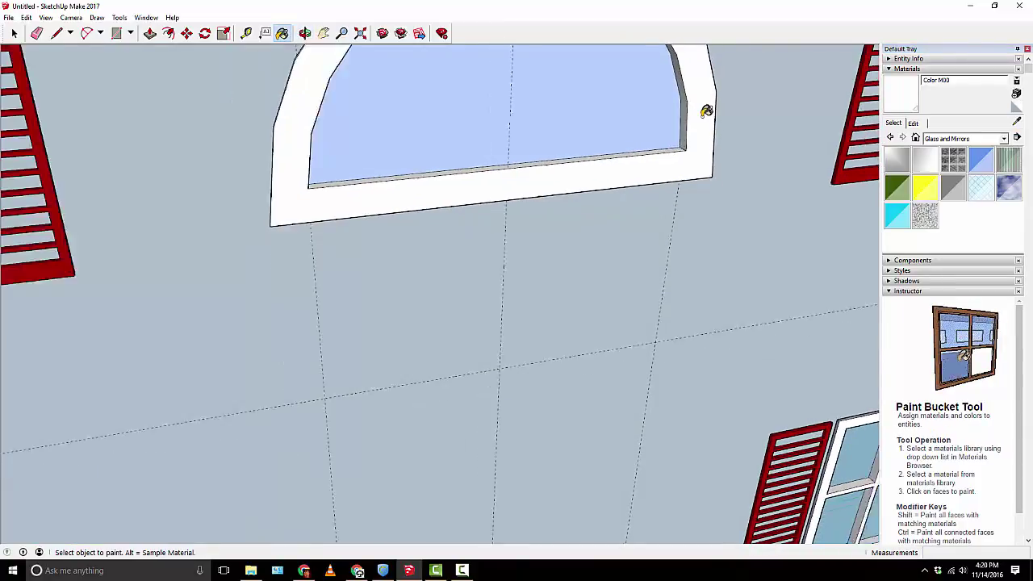
scroll(823, 175, "down", 5)
middle_click_drag(823, 175, 637, 163)
scroll(637, 162, "down", 4)
scroll(568, 143, "down", 2)
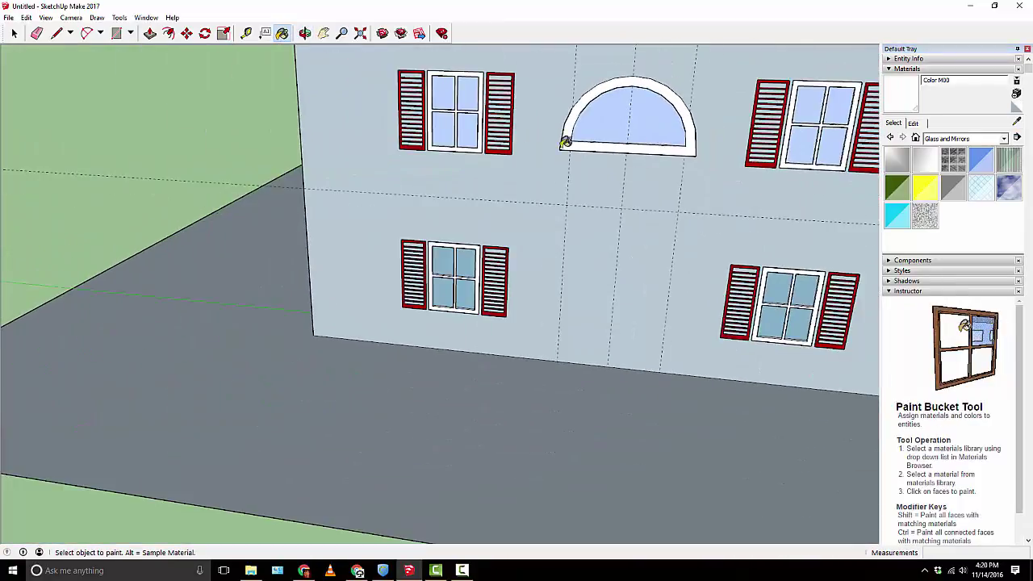
mouse_move(567, 143)
middle_mouse_down()
mouse_move(583, 164)
mouse_move(756, 142)
middle_mouse_up()
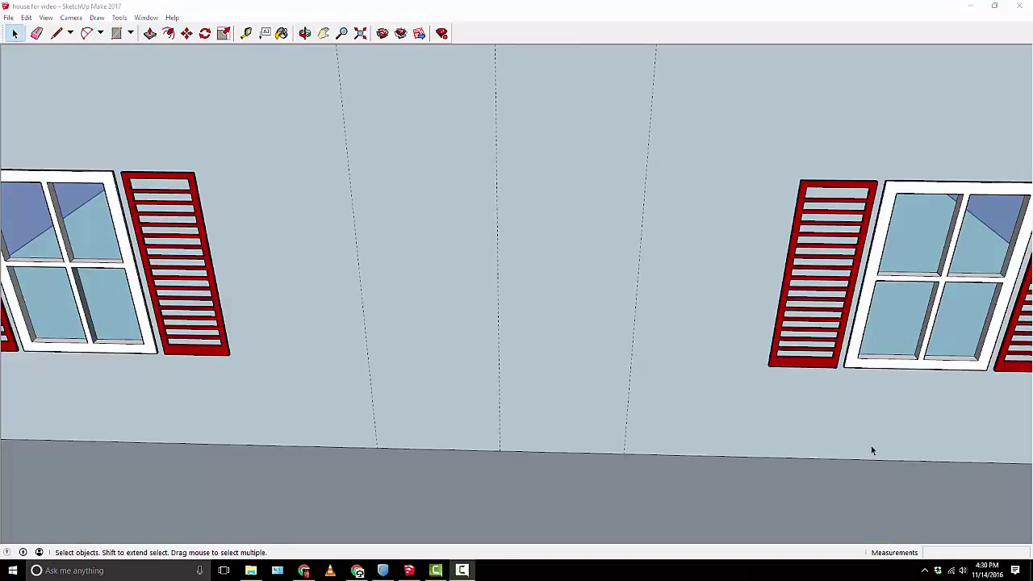
Draw an 8' by 8" rectangle for the bottom step at the base of the front wall, between the outer vertical guides
scroll(492, 276, "down", 5)
middle_click_drag(493, 272, 445, 115)
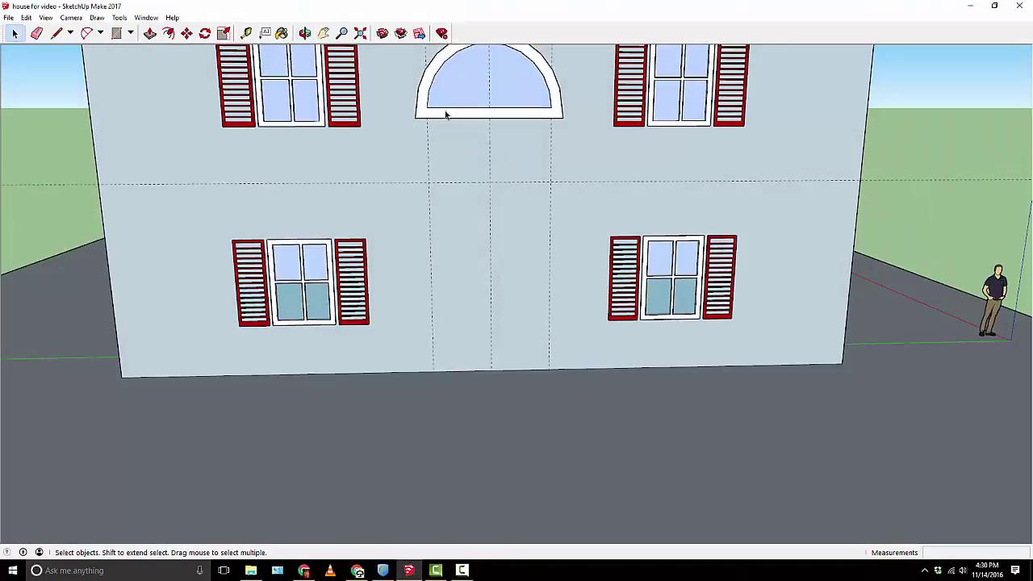
scroll(436, 388, "up", 3)
scroll(532, 373, "up", 3)
mouse_move(532, 371)
middle_mouse_down()
mouse_move(512, 397)
mouse_move(578, 390)
mouse_move(553, 387)
mouse_move(519, 361)
middle_mouse_up()
left_click(116, 33)
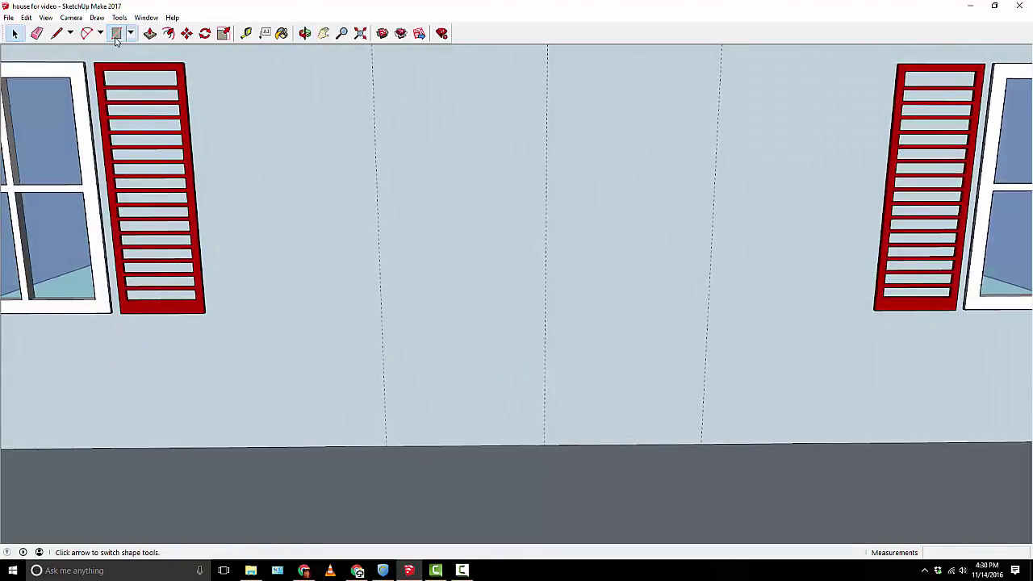
scroll(396, 441, "up", 3)
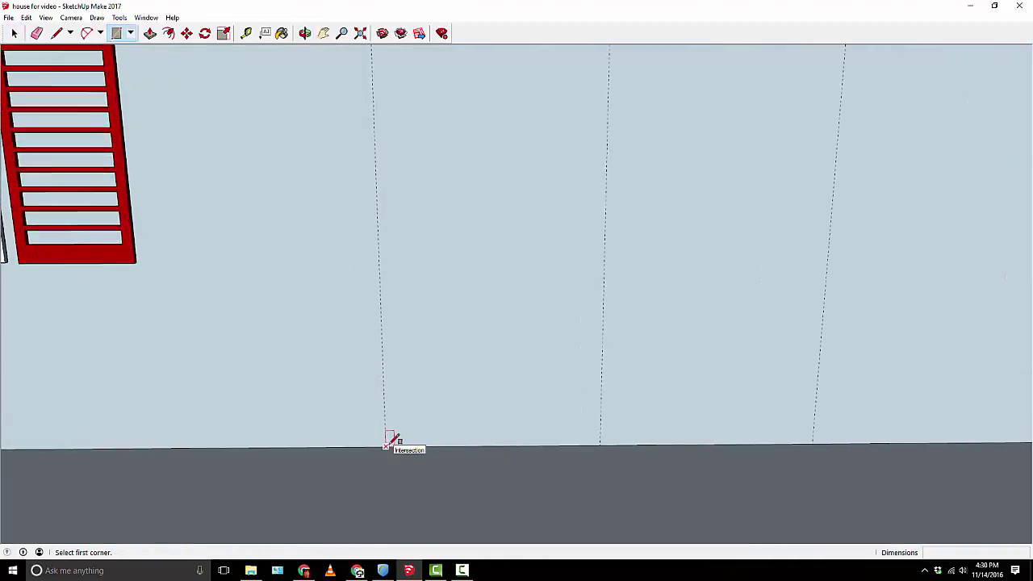
scroll(393, 440, "down", 5)
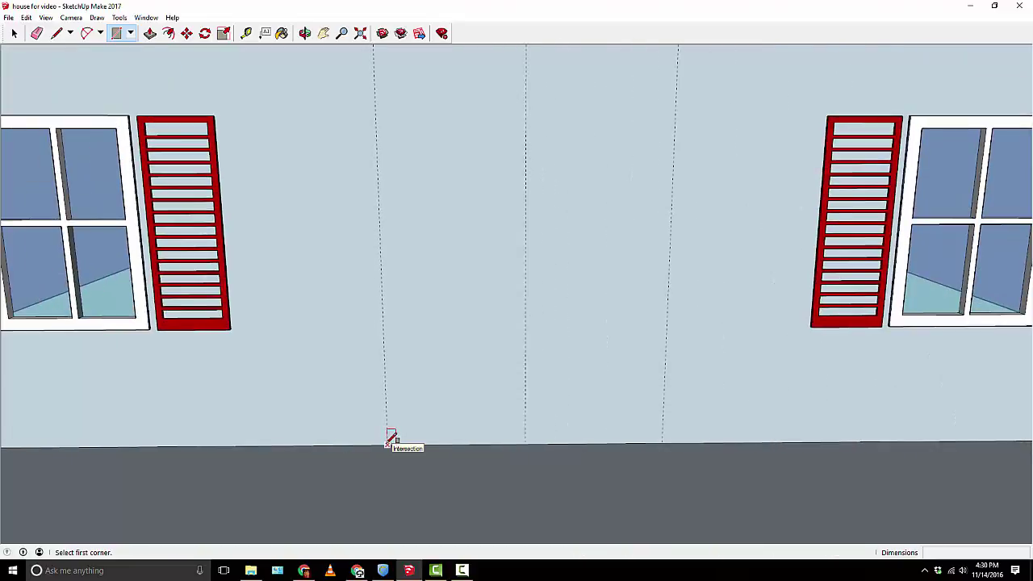
left_click(387, 442)
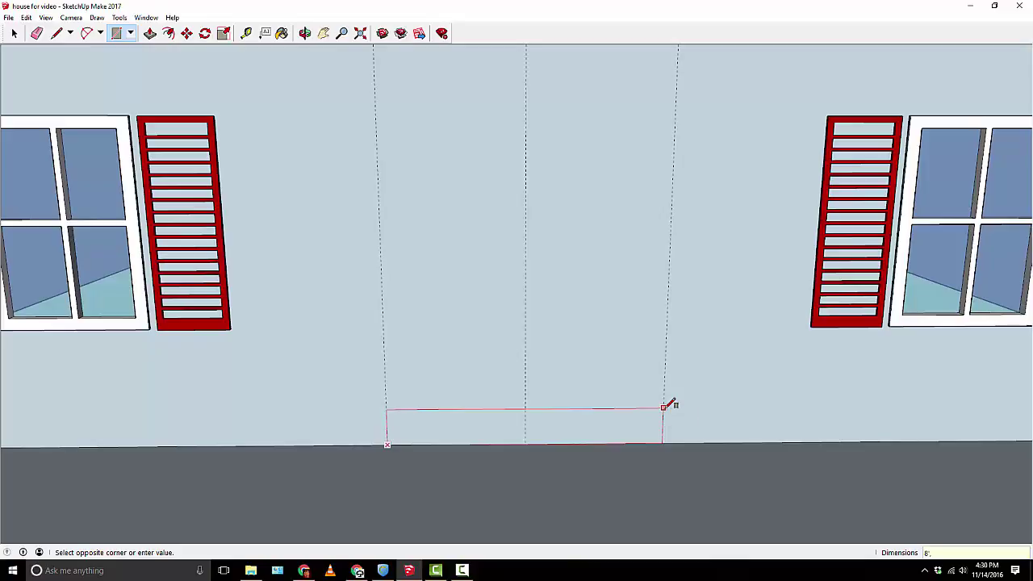
type("8\"")
key("Return")
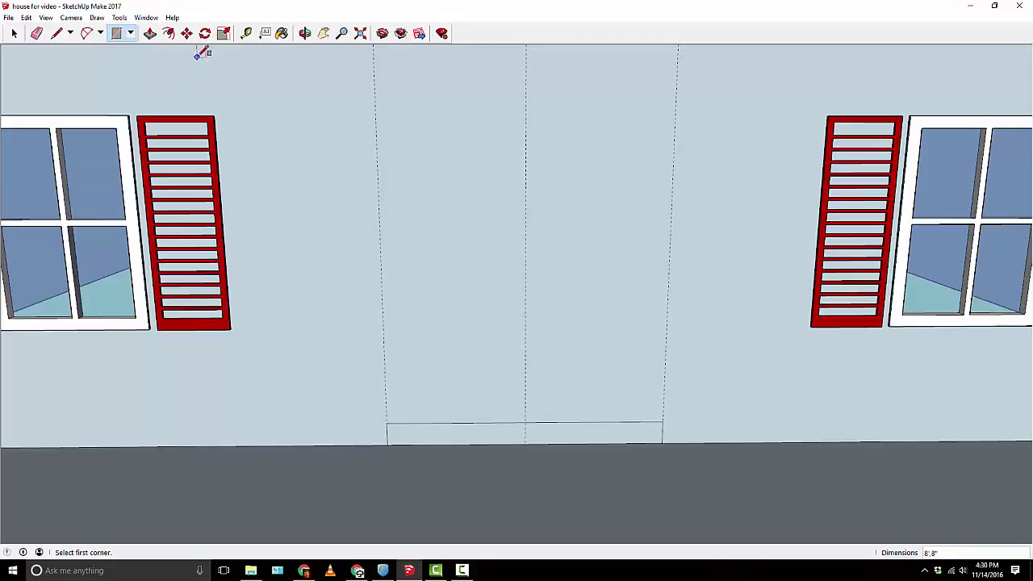
Add a vertical guide 1' inside the left outer guide and draw a 6' by 8" rectangle from it on top of the bottom step
left_click(246, 33)
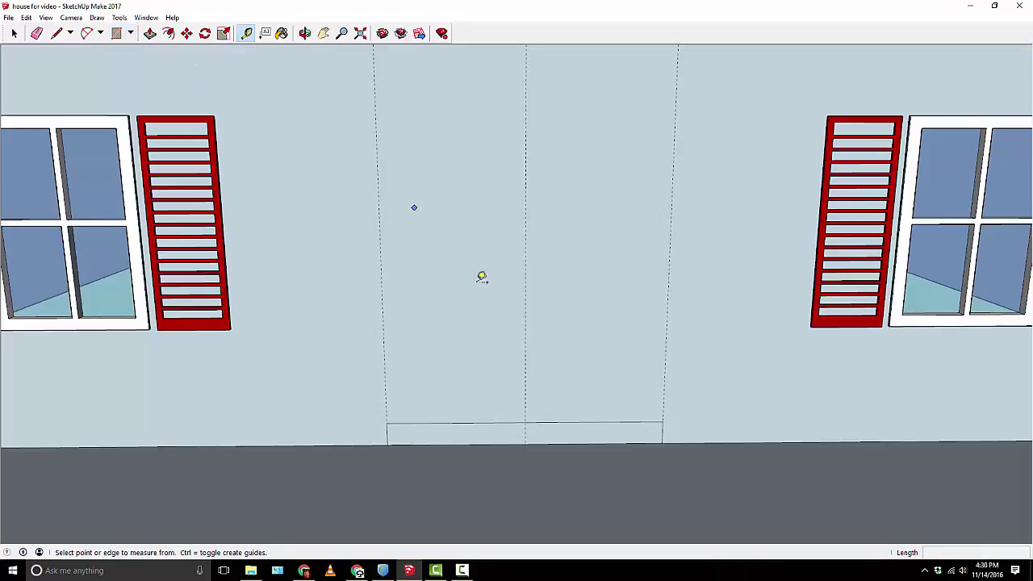
left_click(386, 393)
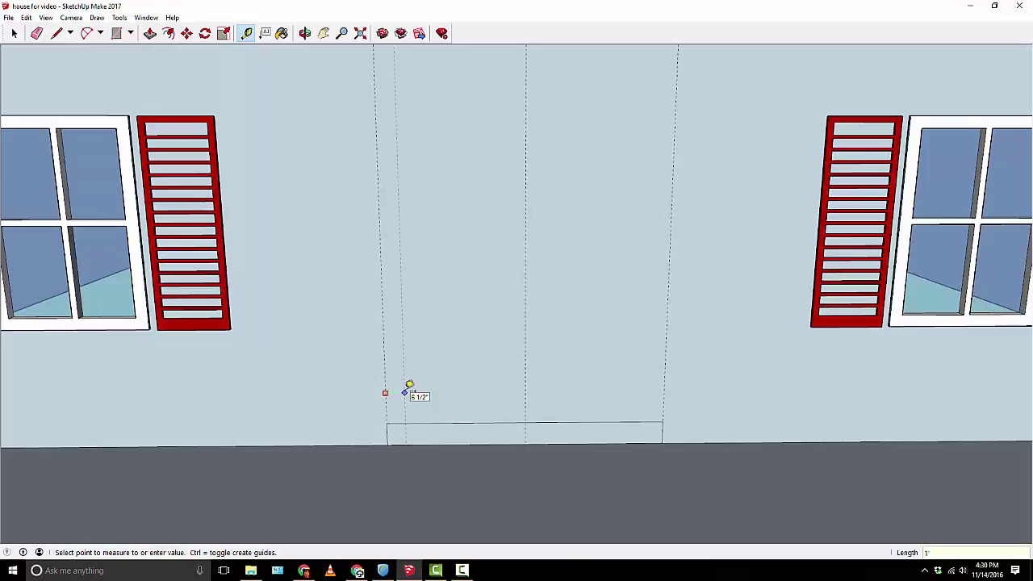
left_click(409, 386)
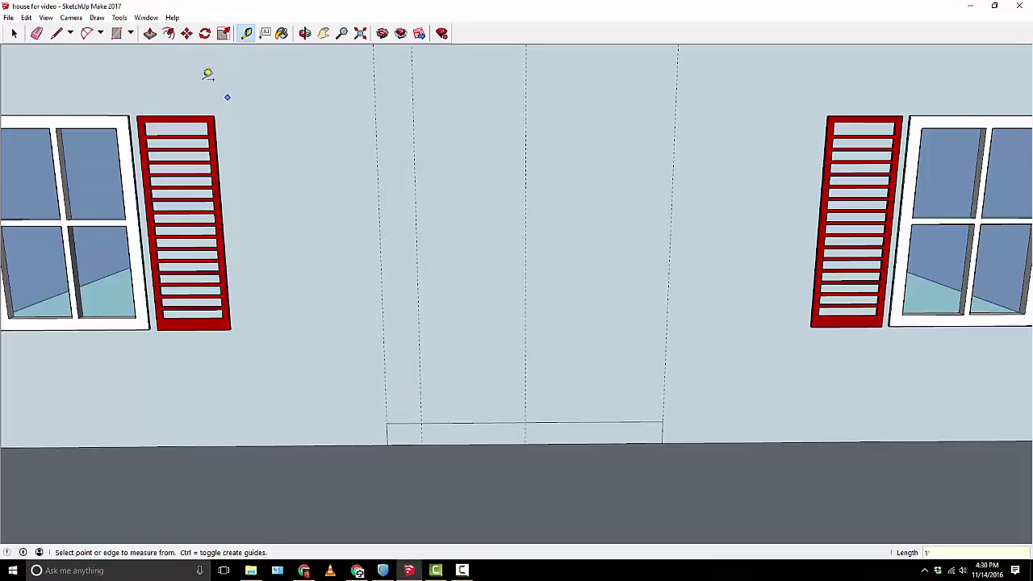
left_click(117, 34)
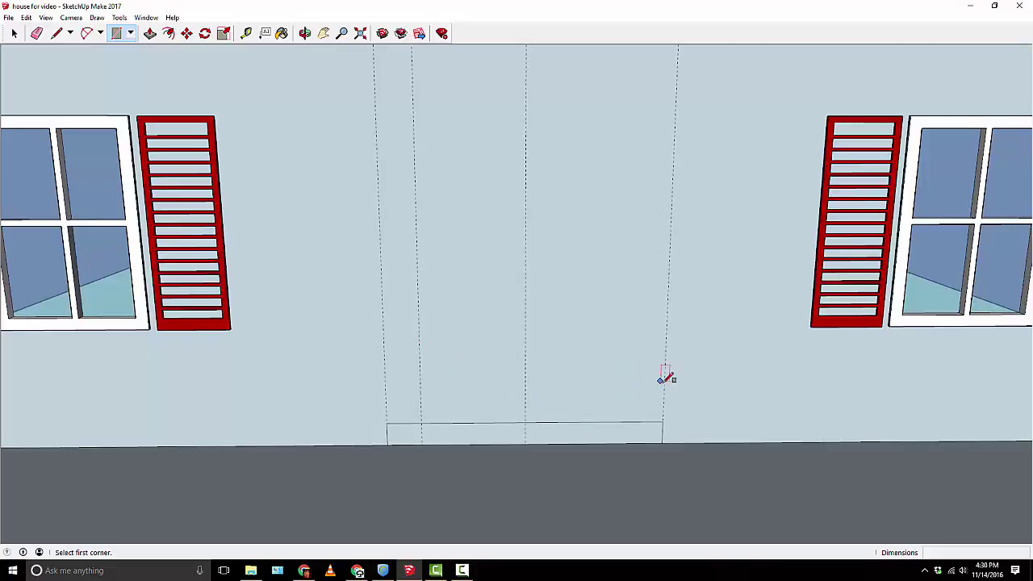
left_click(420, 421)
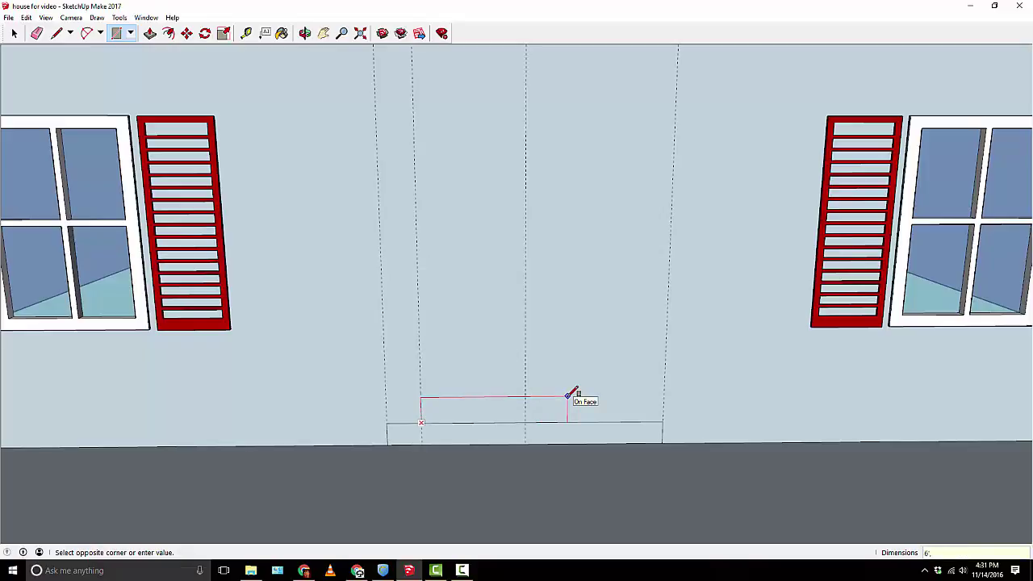
type("8\"")
key("Return")
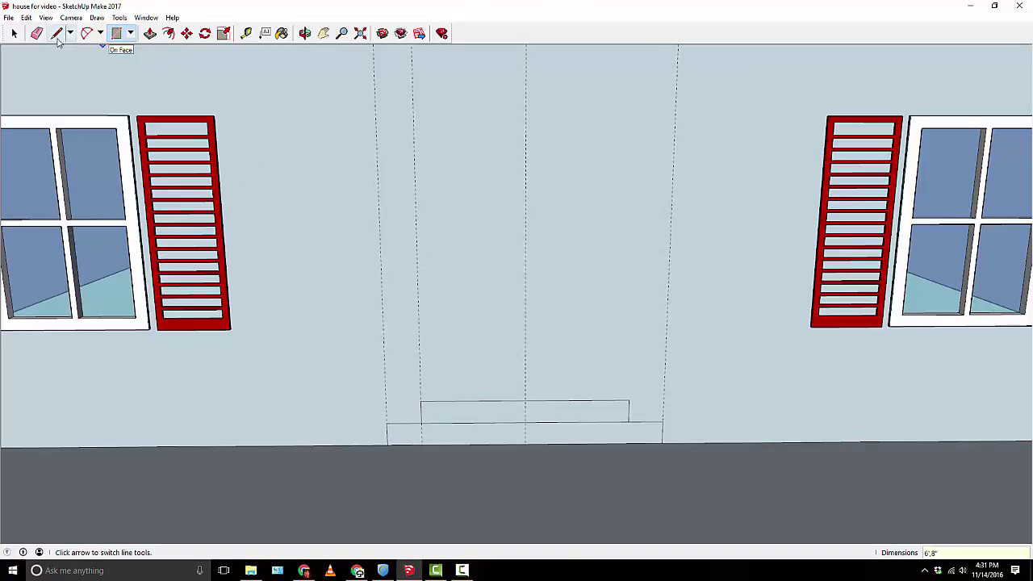
Add a vertical guide another 1' inward and draw a 4' by 8" rectangle from it on top of the 6' wide step
left_click(246, 33)
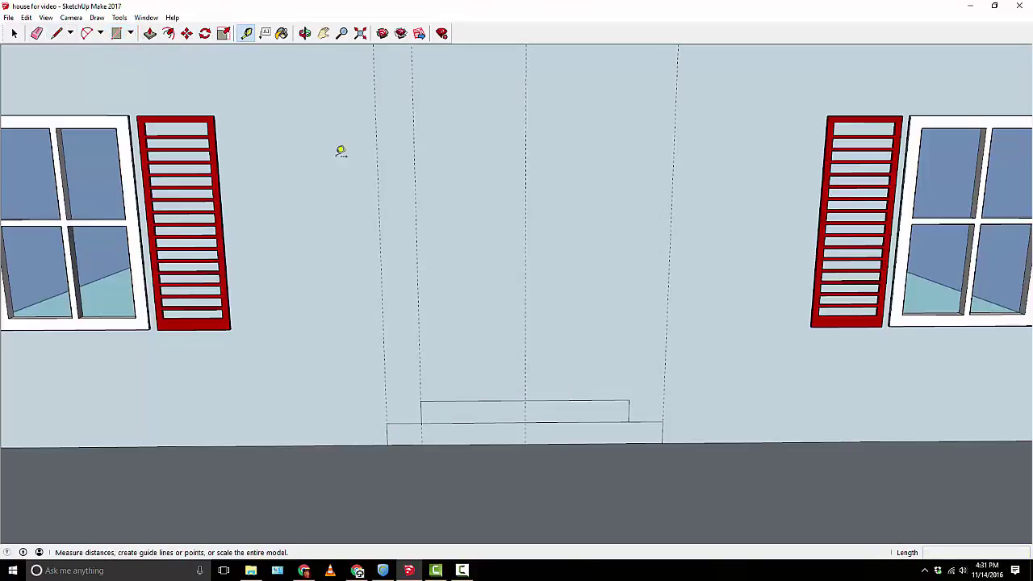
left_click(420, 357)
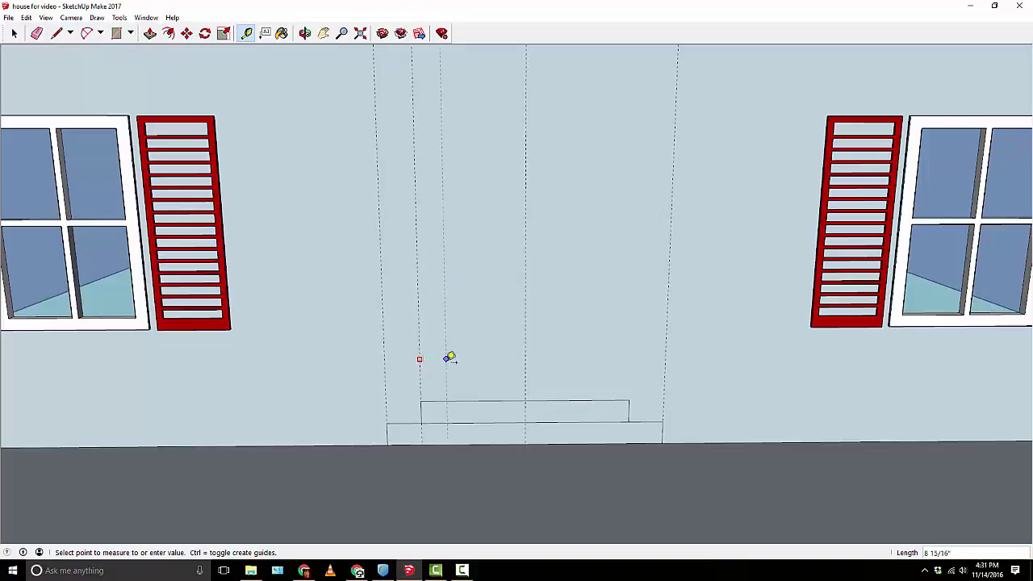
left_click(450, 356)
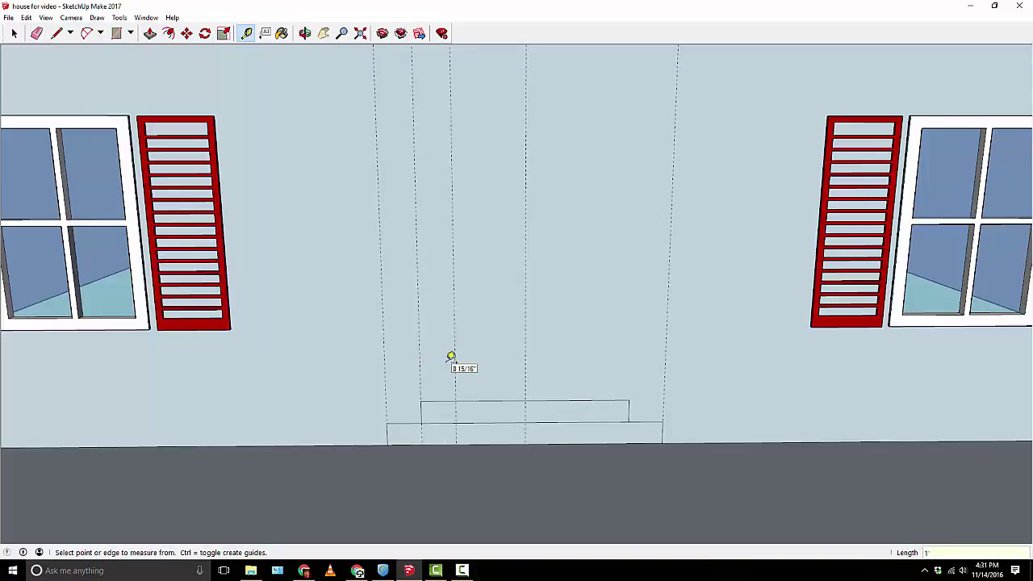
left_click(117, 34)
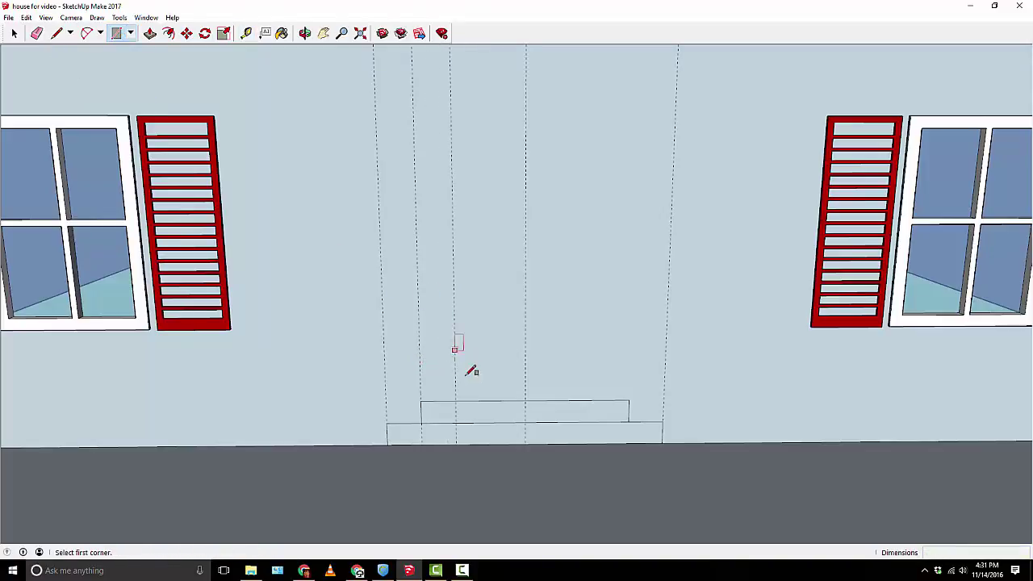
left_click(455, 400)
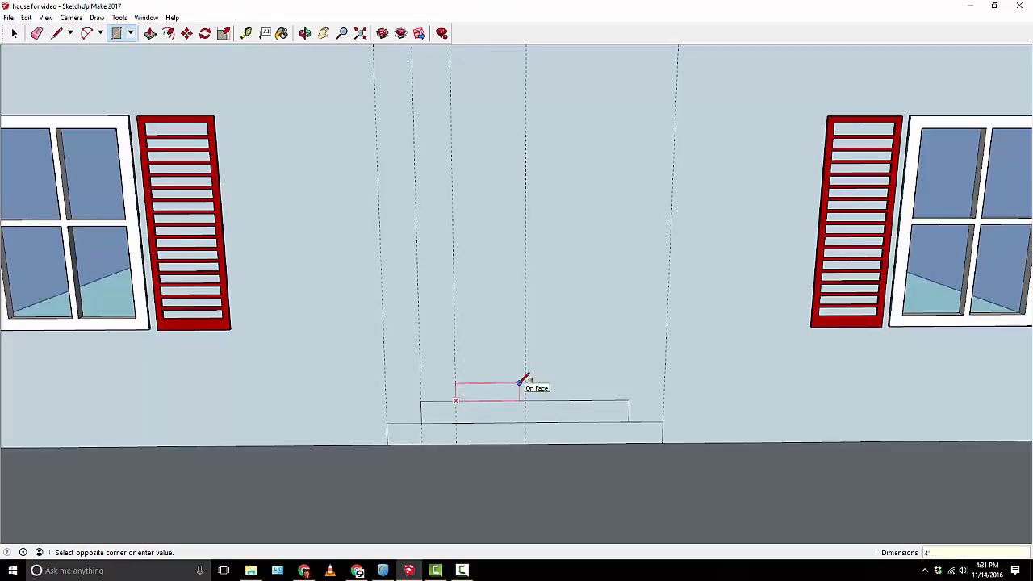
type("4',8\"")
key("Return")
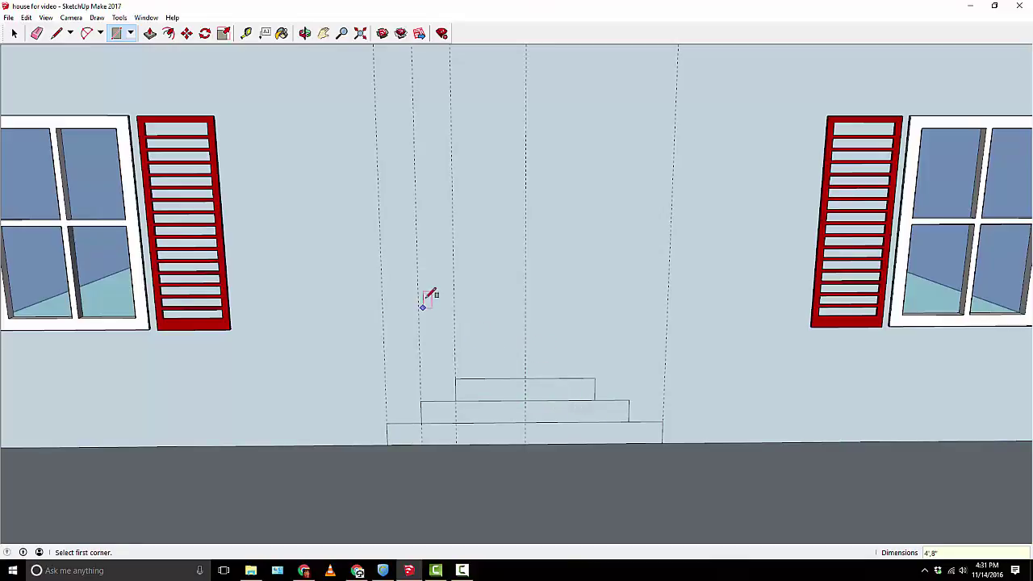
Add a vertical guide 6" in from the top step's left end and draw a 3' by 7' door rectangle standing on that step
left_click(247, 34)
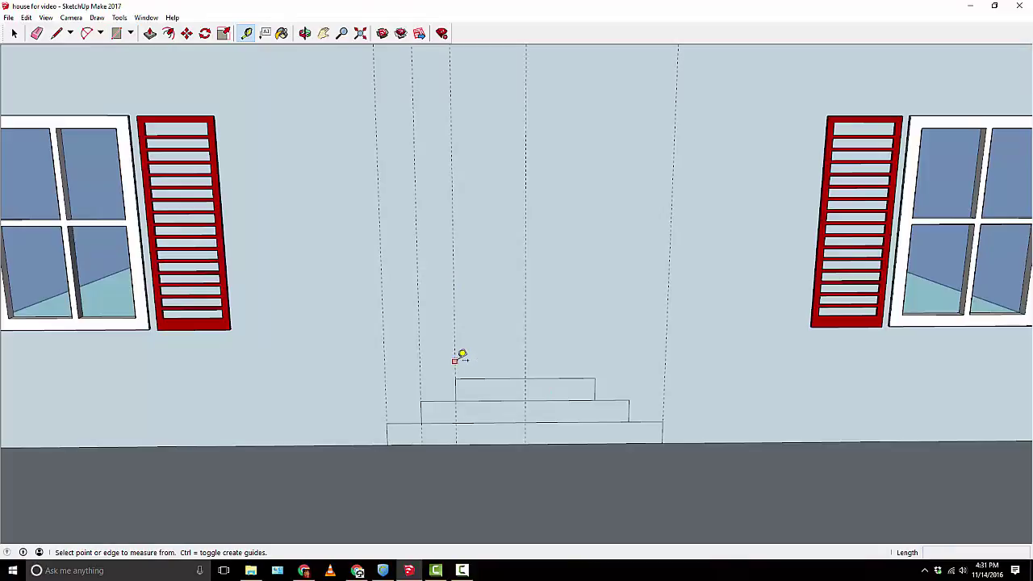
left_click(455, 360)
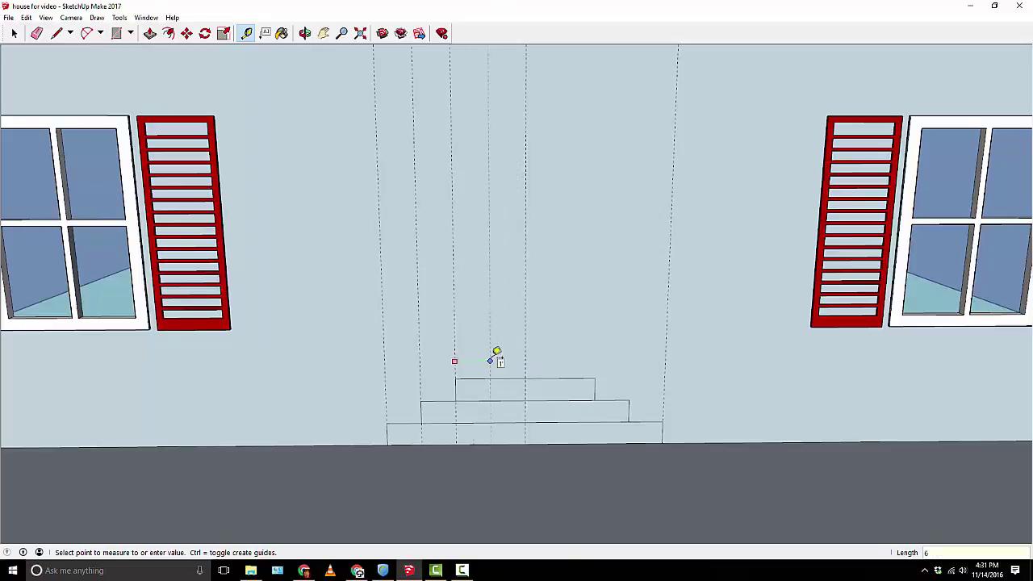
key("Return")
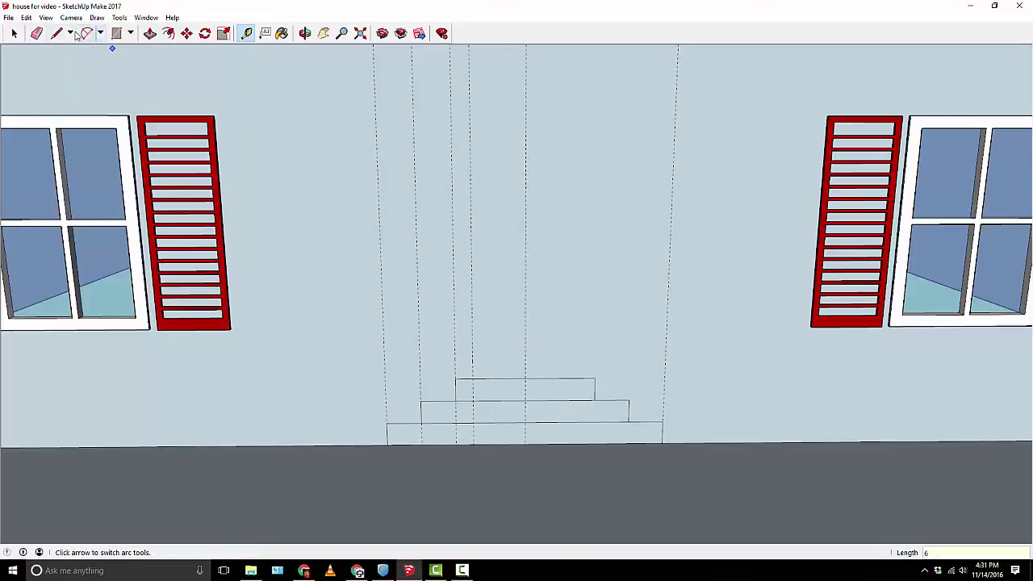
left_click(115, 33)
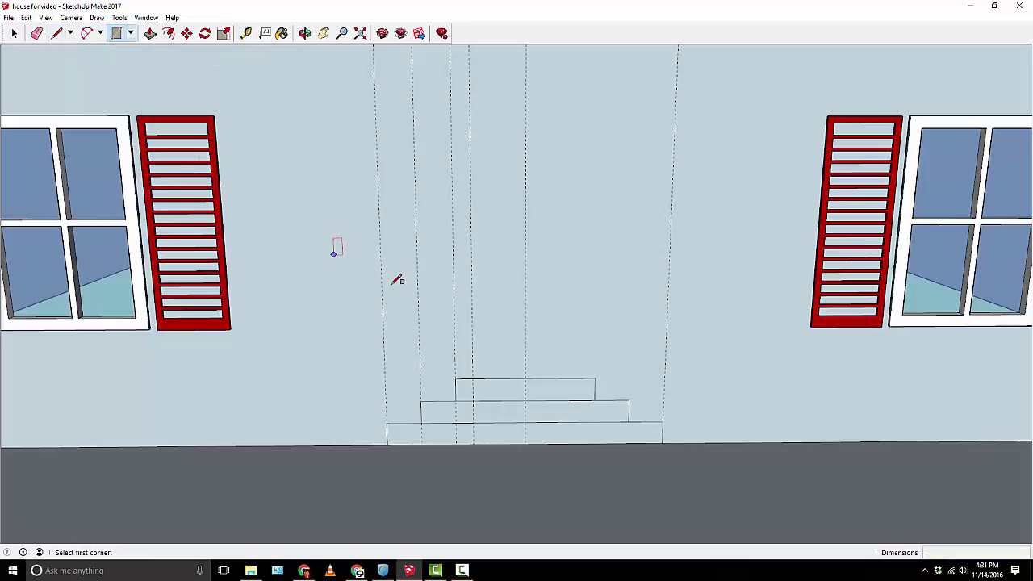
left_click(472, 378)
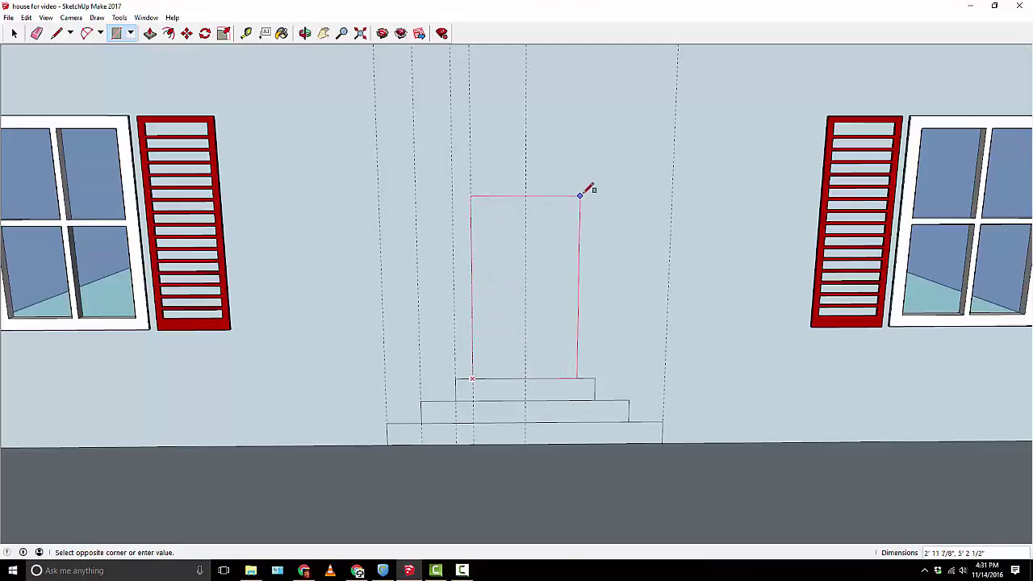
left_click(581, 171)
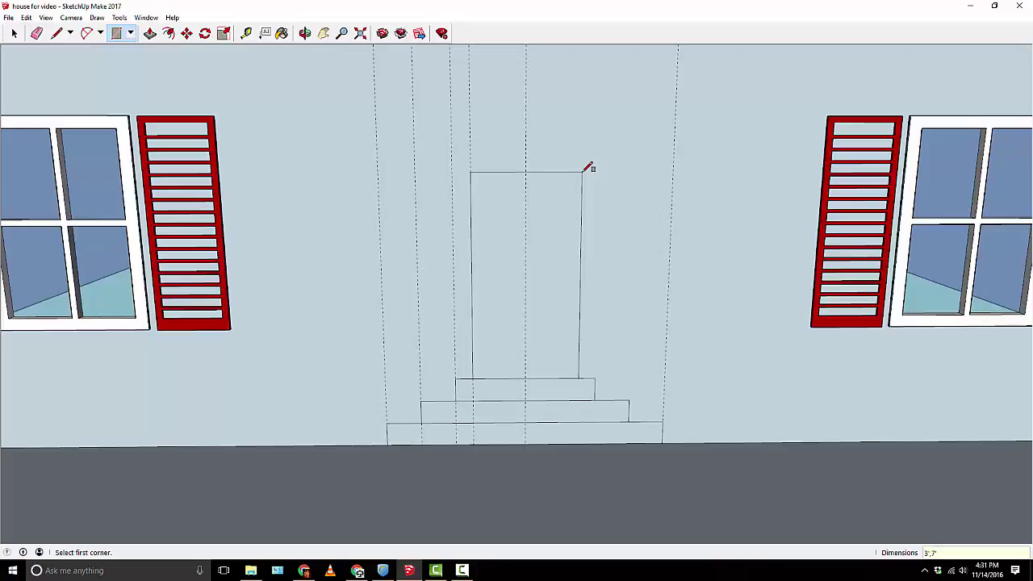
key("Return")
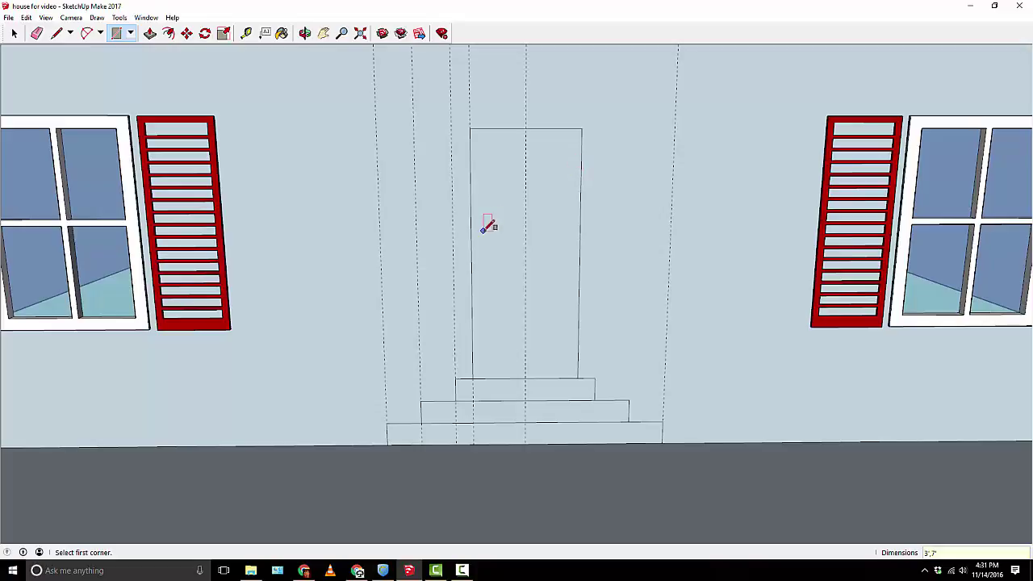
Pull the bottom step's face out 3' from the front wall
scroll(498, 206, "down", 4)
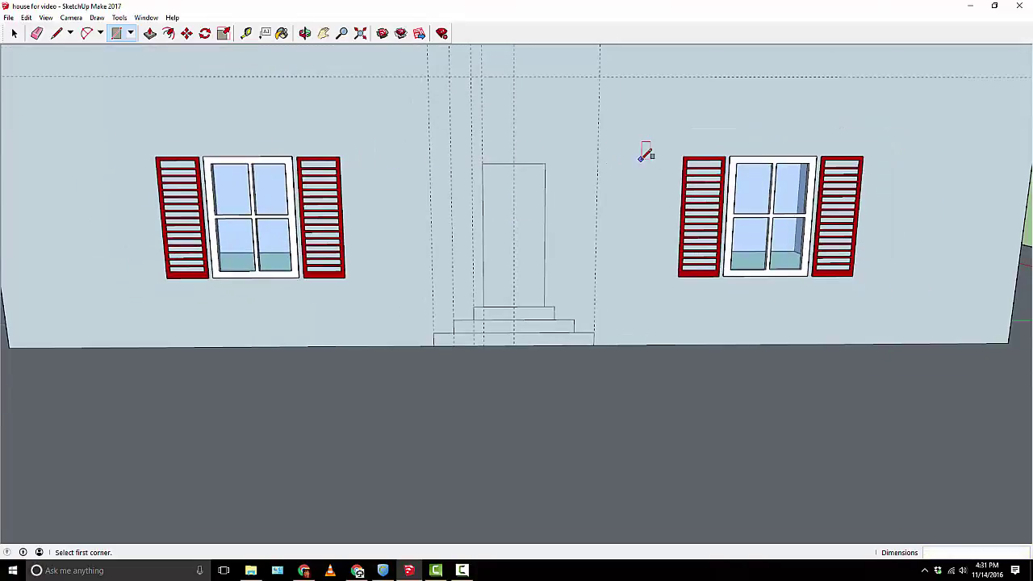
scroll(471, 172, "up", 2)
scroll(471, 172, "up", 2)
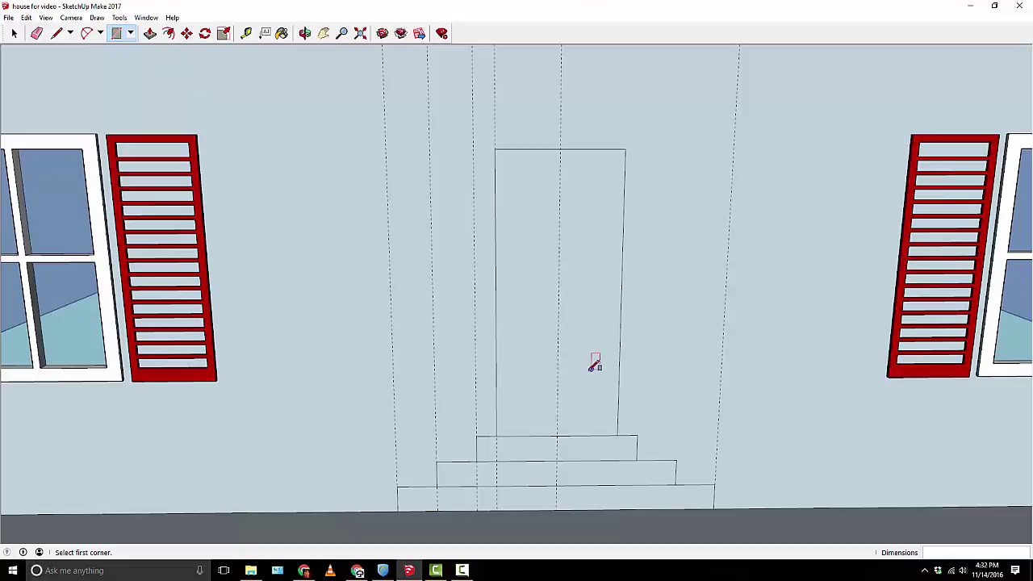
middle_click_drag(460, 368, 557, 362)
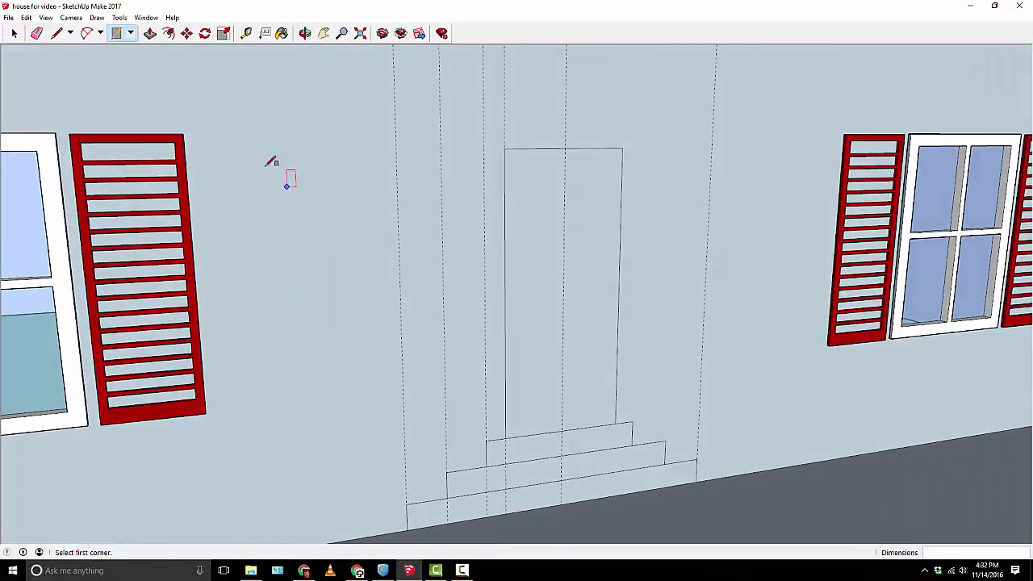
left_click(150, 33)
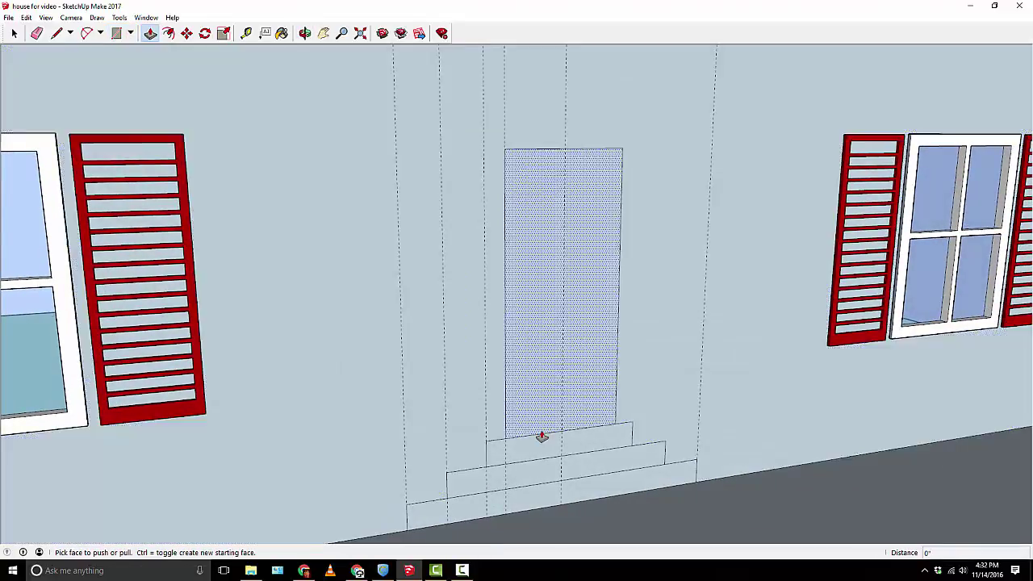
middle_click_drag(542, 437, 560, 477)
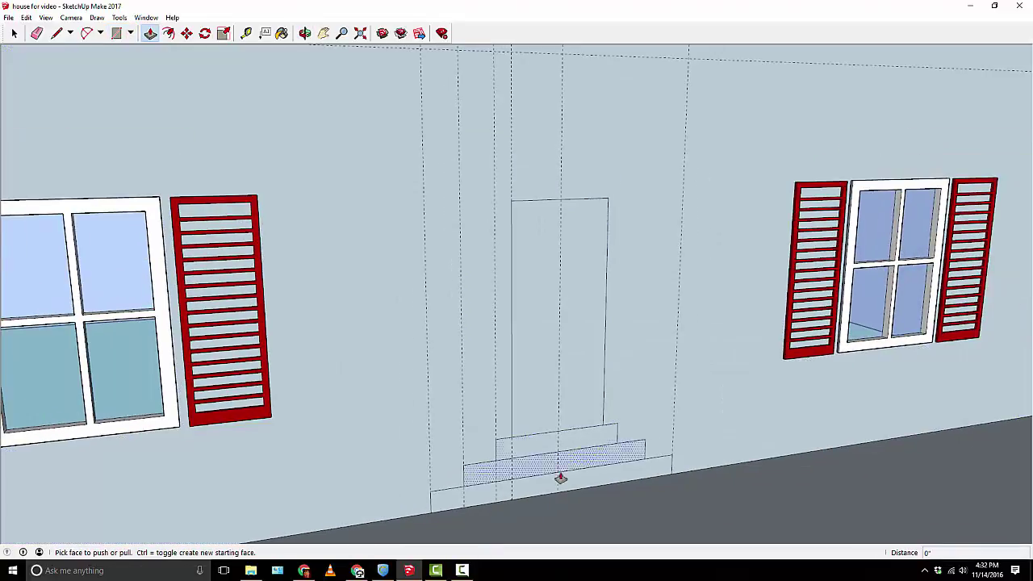
left_click(562, 488)
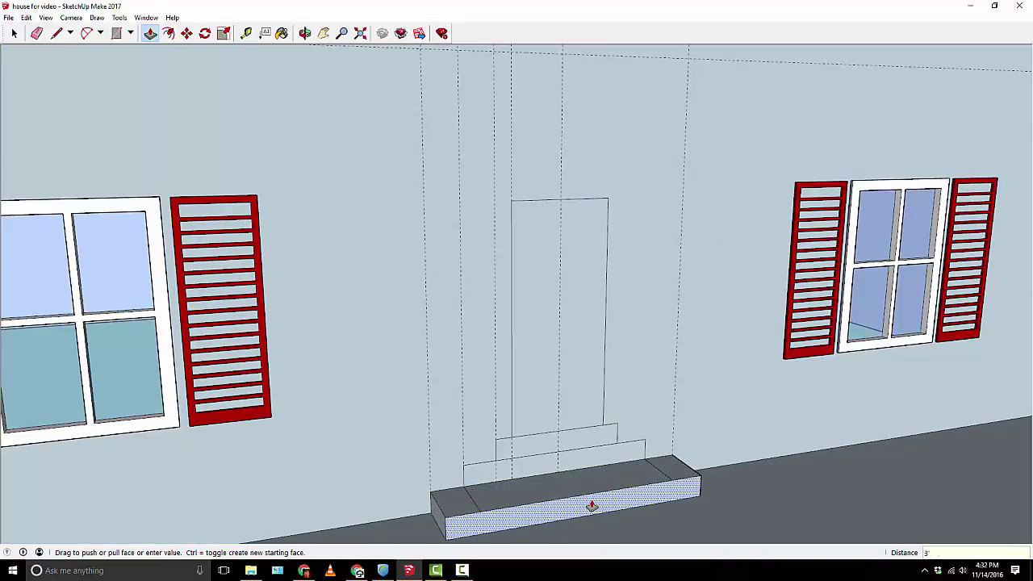
key("Return")
Pull the middle step's face out 2' and the top step's face out 1' from the front wall
left_click(589, 469)
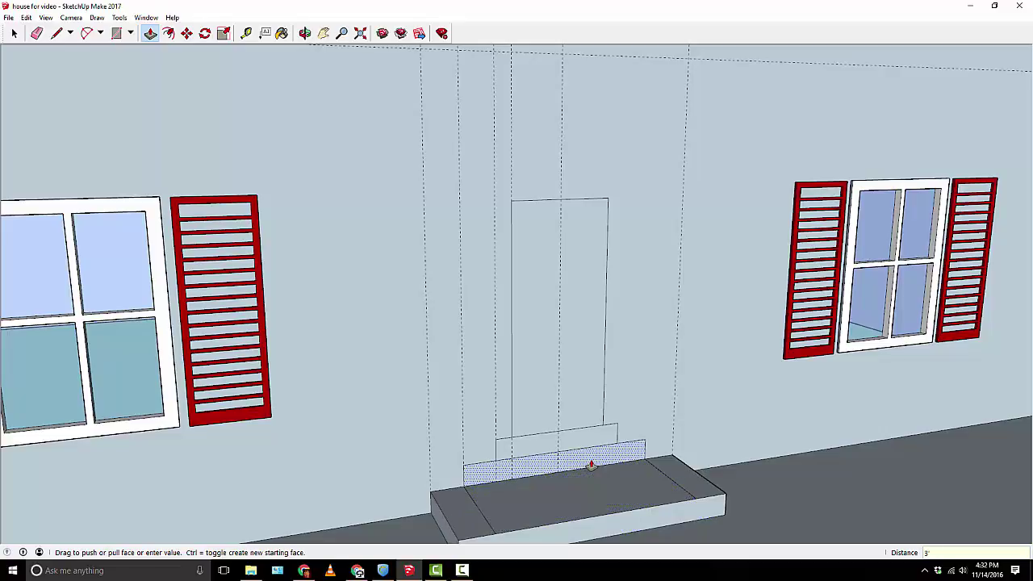
type("2")
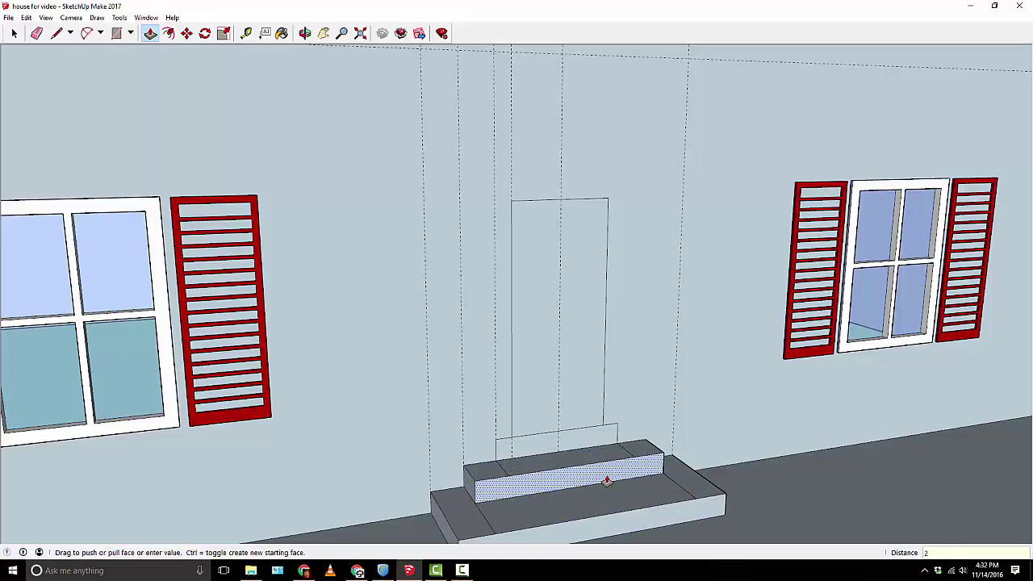
type("'")
key("Return")
left_click(565, 440)
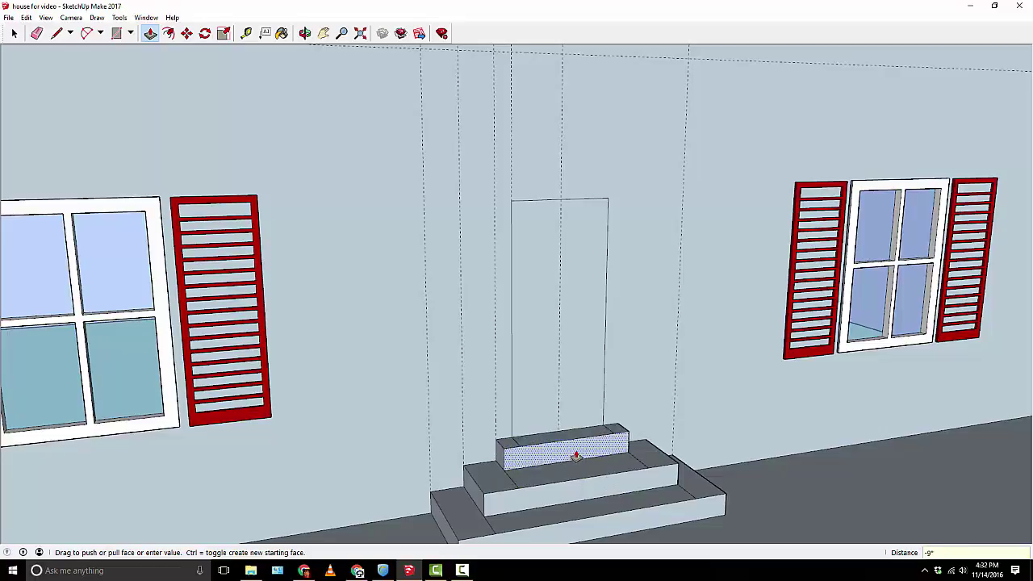
type("1")
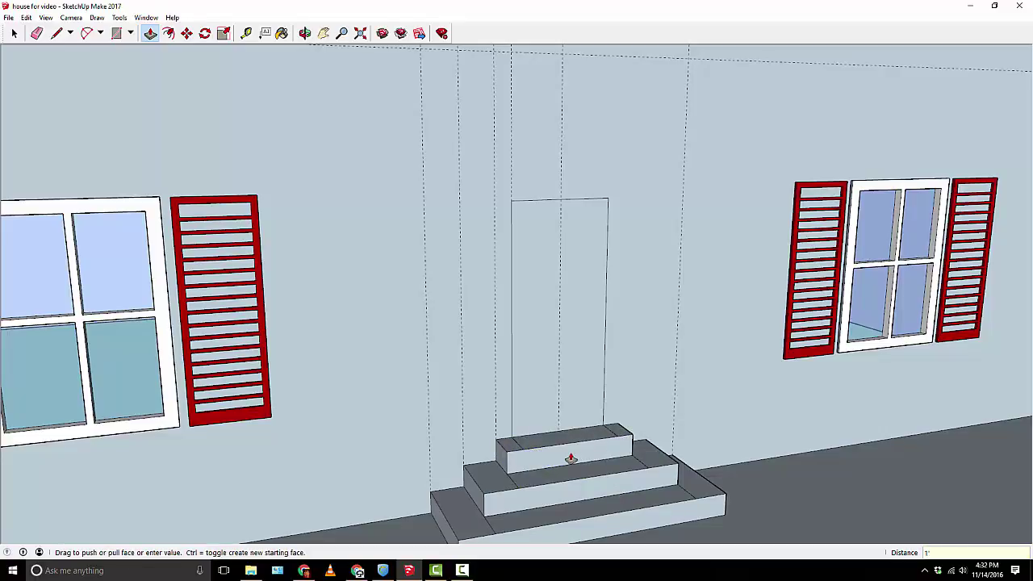
type("'")
key("Return")
Erase the leftover edge lines crossing the treads at the ends of the entrance steps
middle_click_drag(583, 459, 619, 487)
left_click(36, 33)
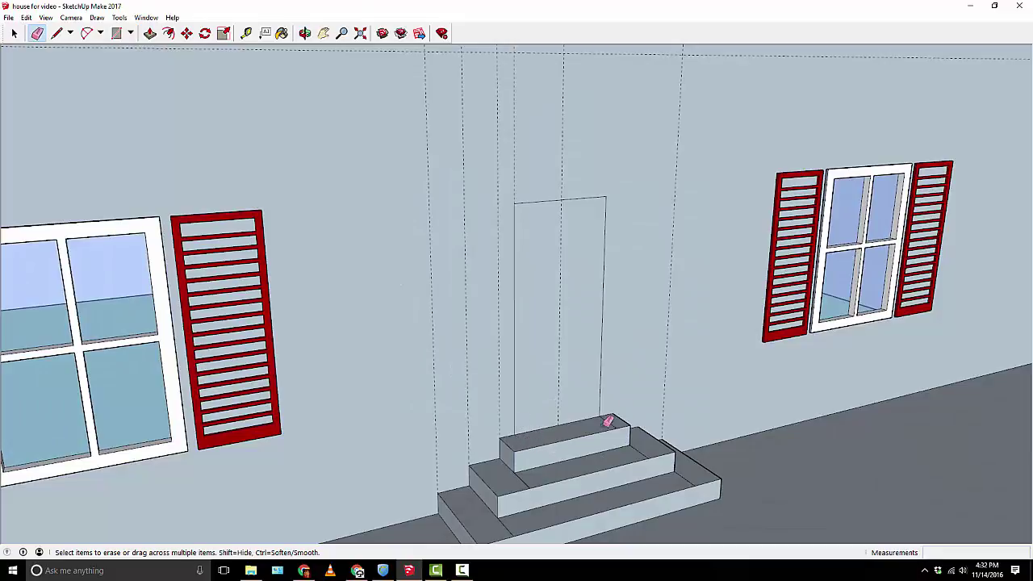
left_click(656, 430)
middle_click_drag(715, 408, 585, 330)
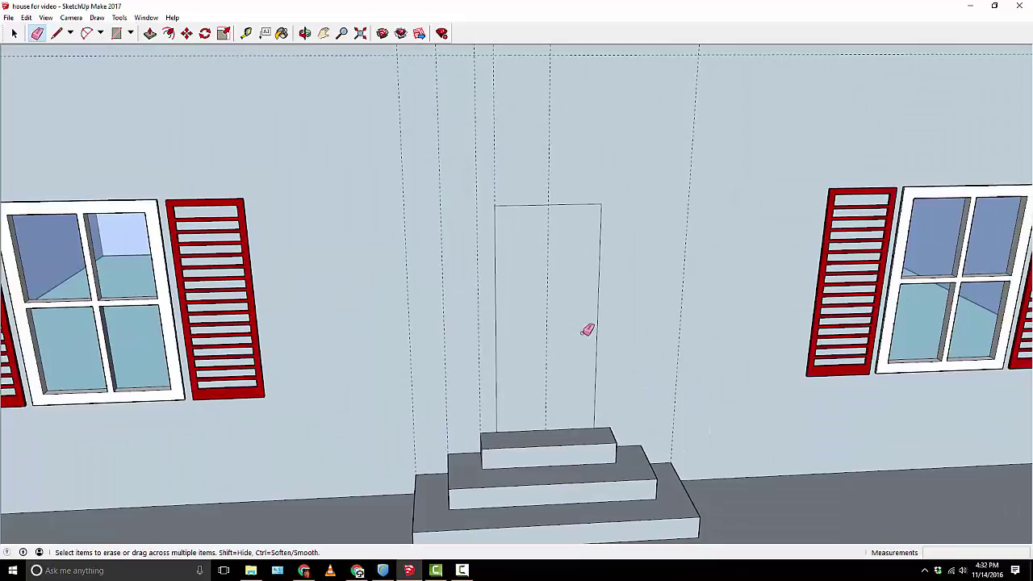
Offset the door outline outward by about 2" to form a frame around the door
left_click(169, 34)
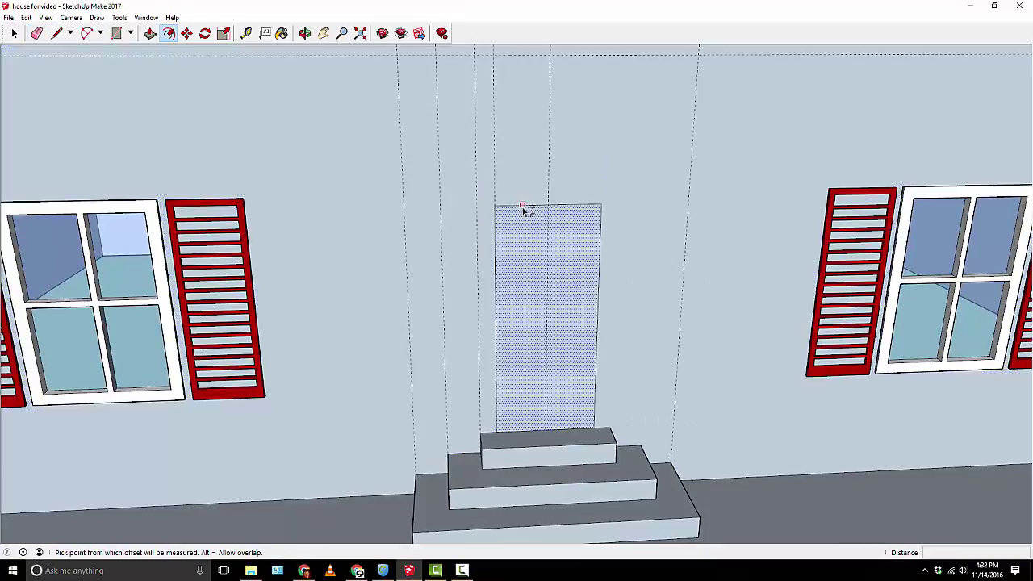
left_click(522, 209)
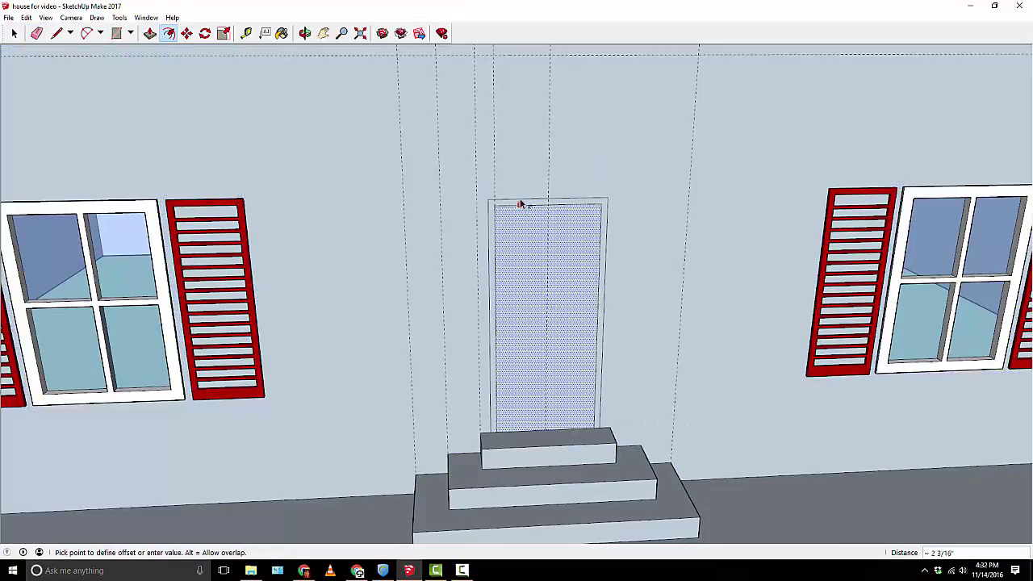
left_click(520, 205)
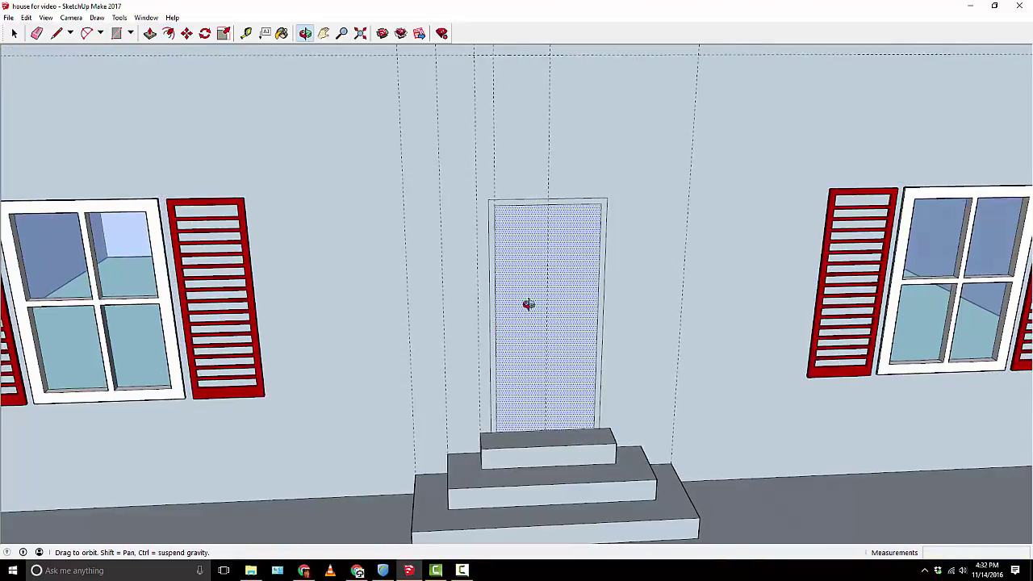
middle_click_drag(527, 302, 563, 305)
middle_click_drag(500, 281, 283, 99)
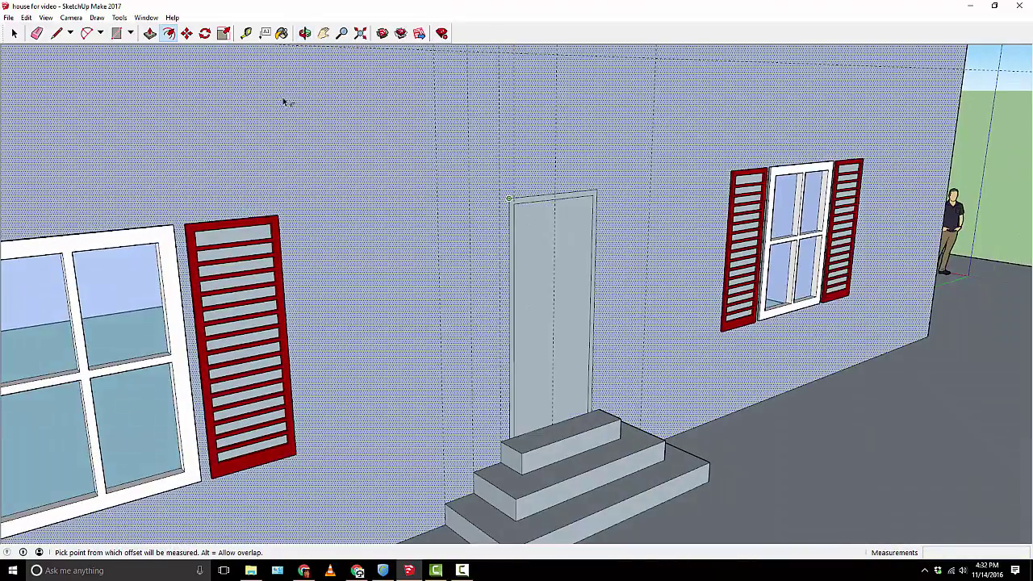
Pull the door frame's face out 1" from the wall and push the door panel in 2"
left_click(150, 34)
scroll(399, 188, "up", 3)
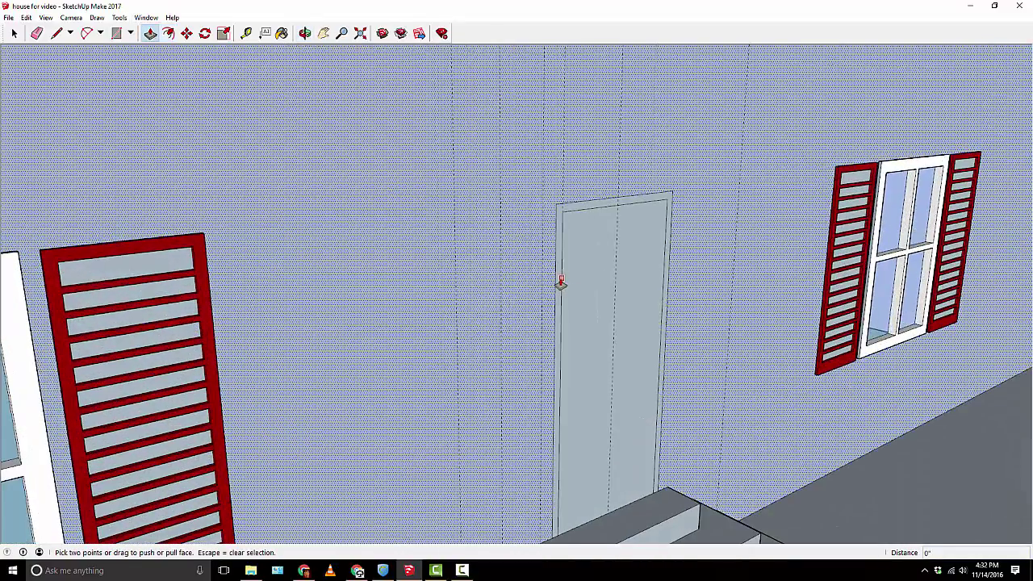
scroll(555, 288, "up", 3)
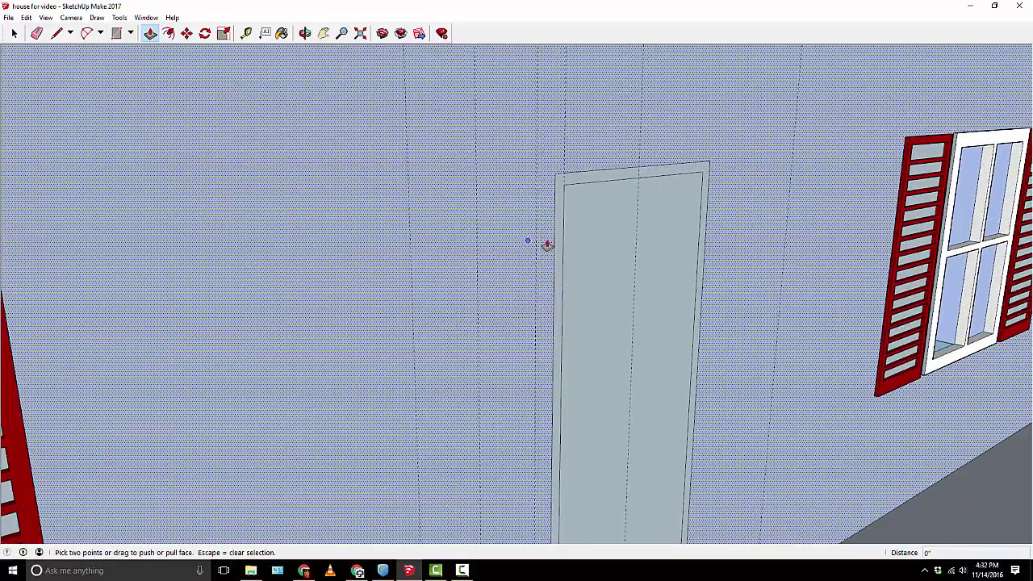
left_click(14, 33)
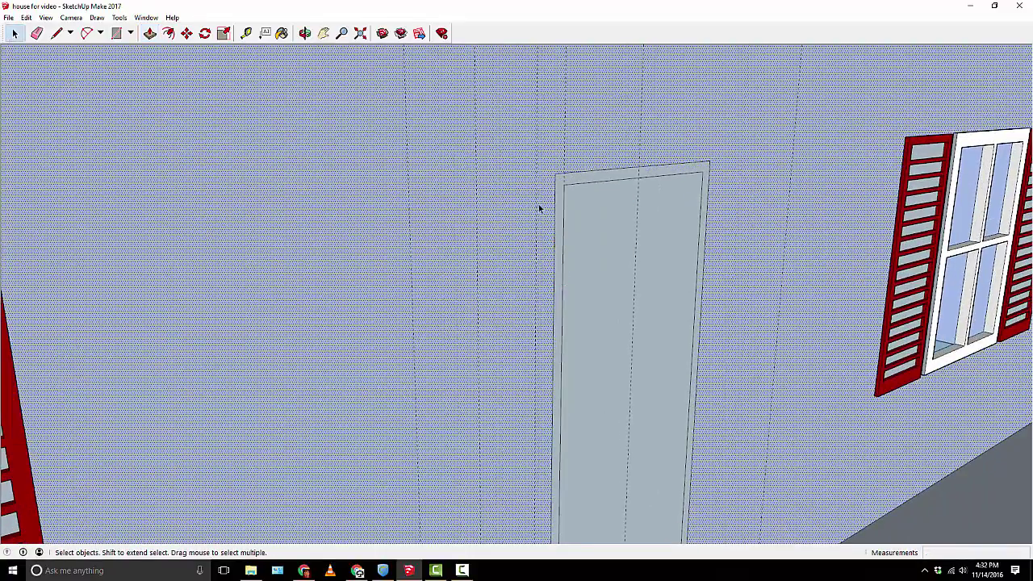
left_click(562, 202)
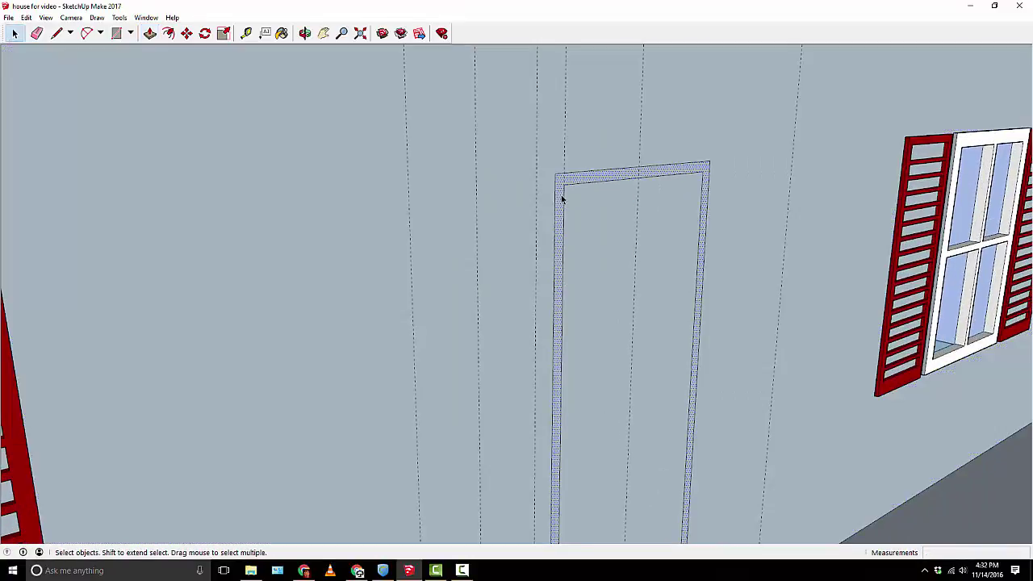
left_click(150, 33)
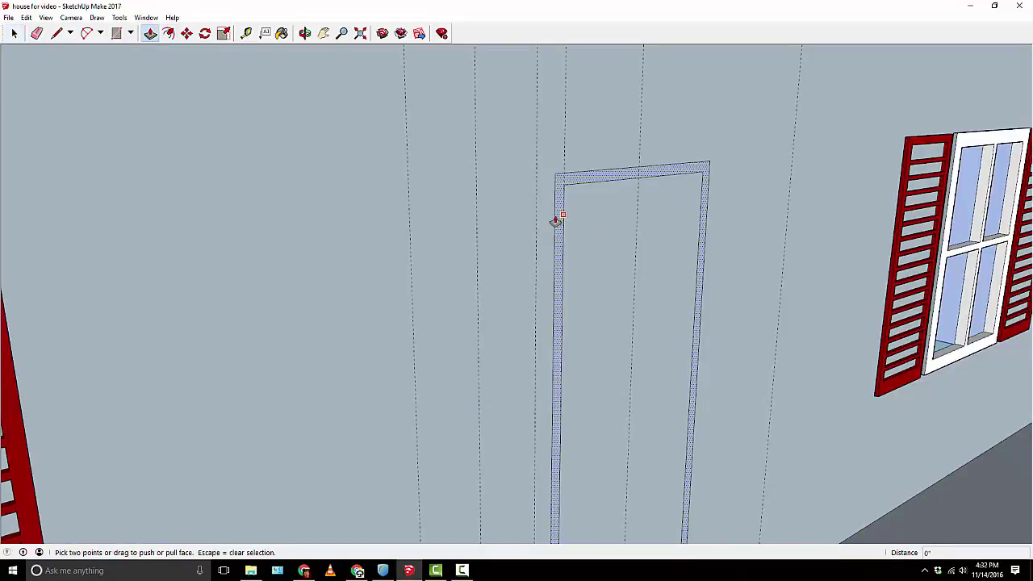
left_click_drag(557, 223, 568, 229)
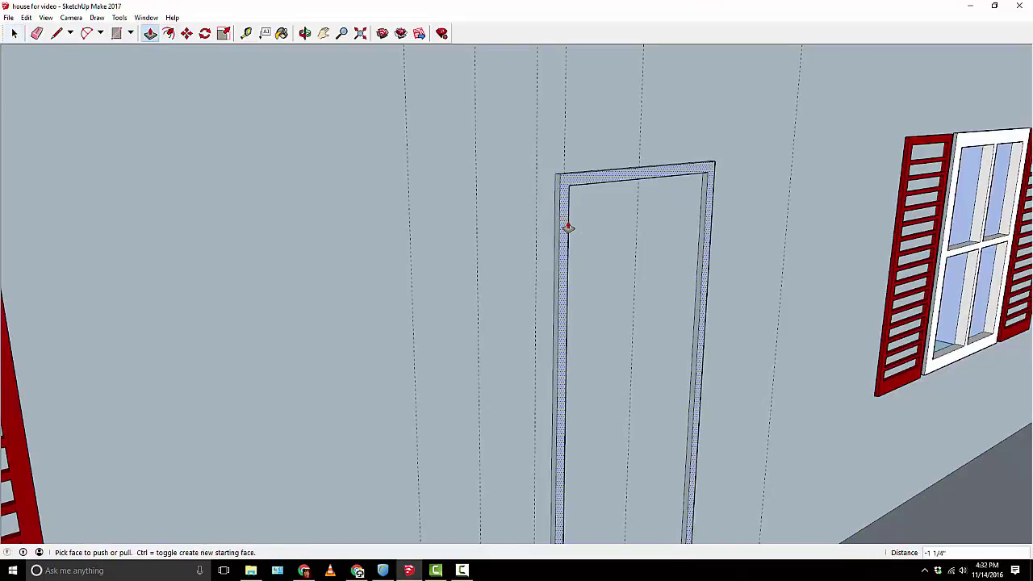
left_click(568, 228)
left_click(564, 227)
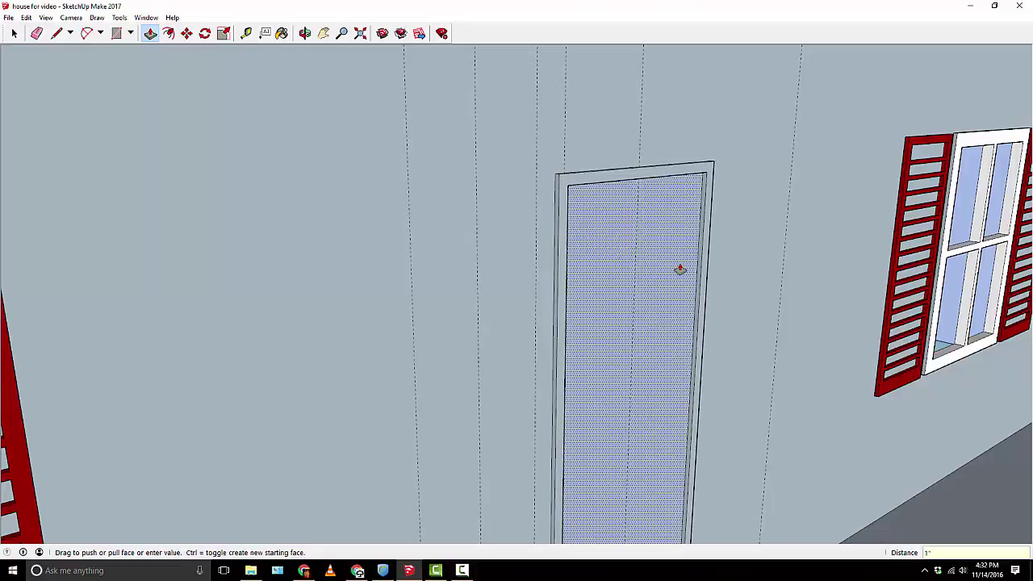
left_click(673, 272)
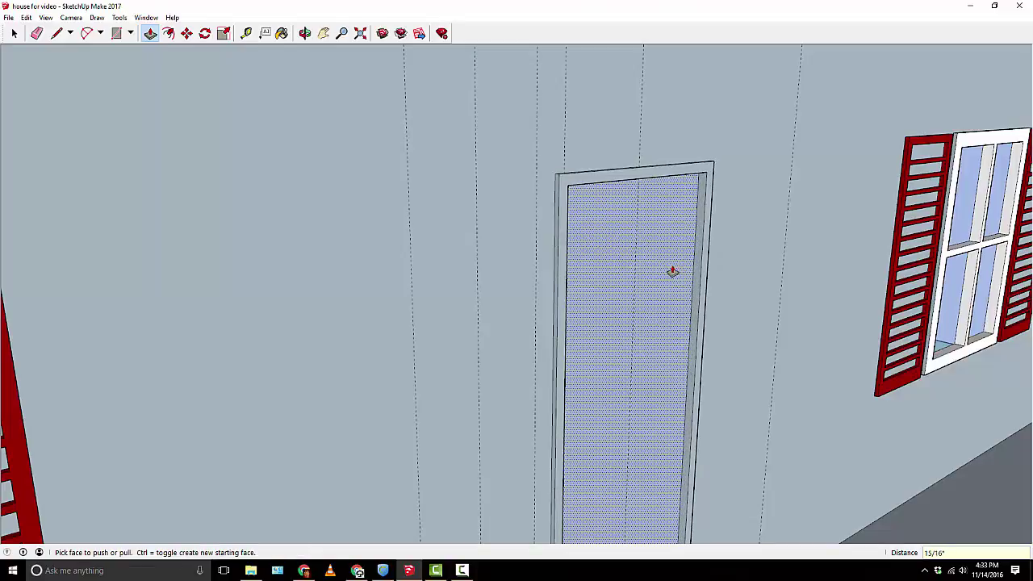
Erase the leftover line at the door's base where the recess meets the top step
scroll(732, 302, "down", 3)
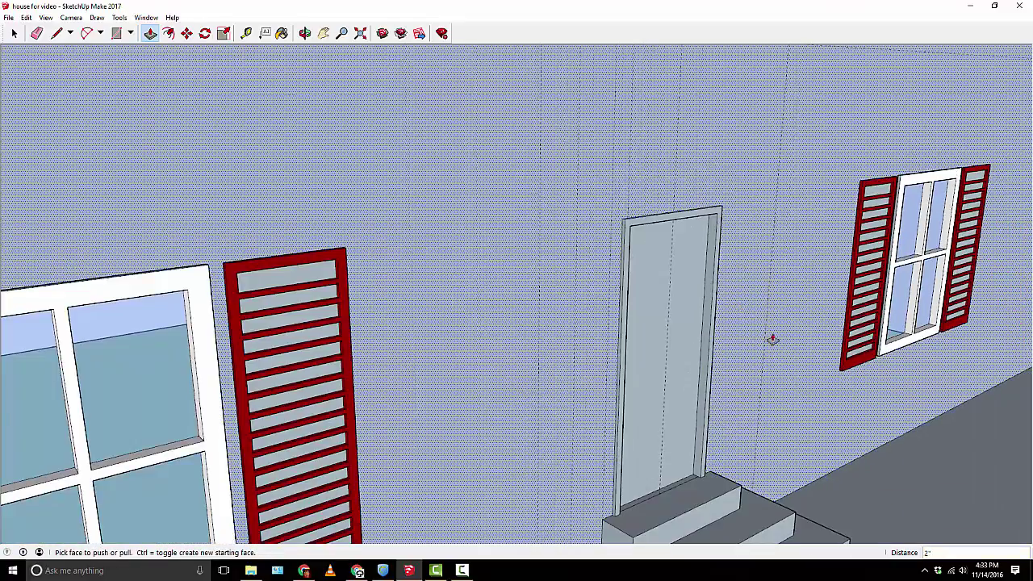
middle_click_drag(772, 341, 689, 472)
scroll(645, 339, "up", 4)
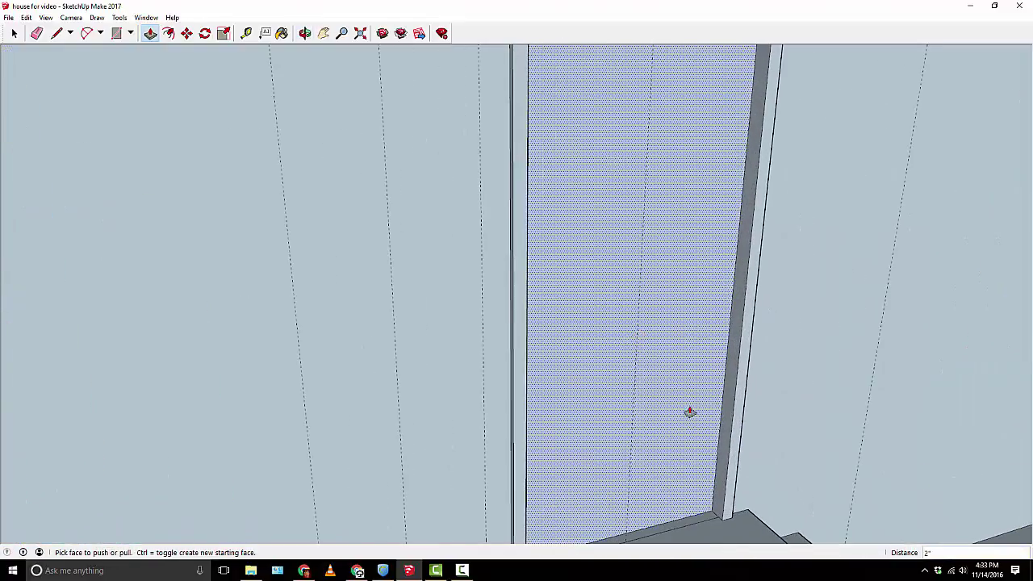
scroll(331, 239, "down", 1)
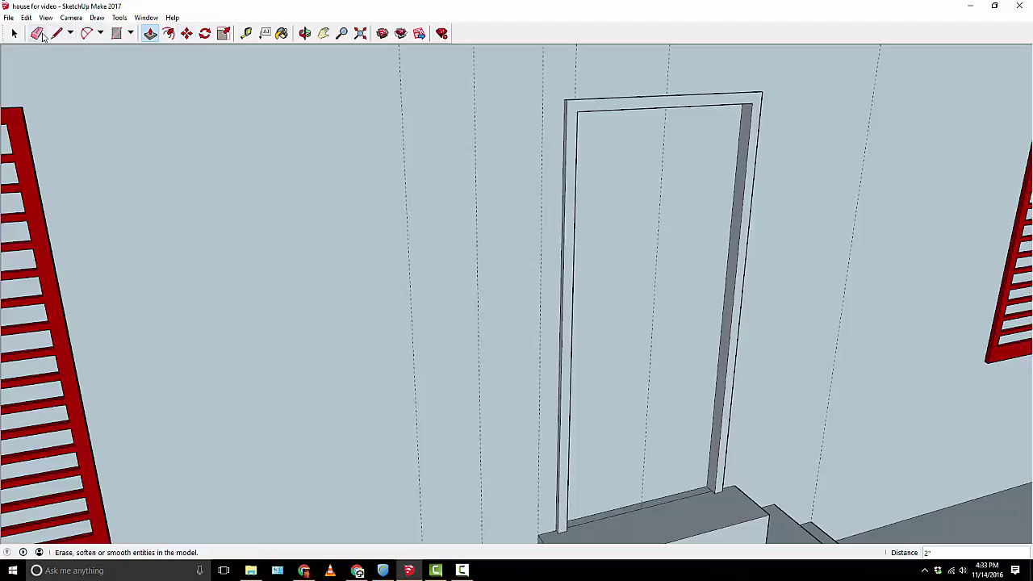
left_click(36, 33)
left_click(697, 495)
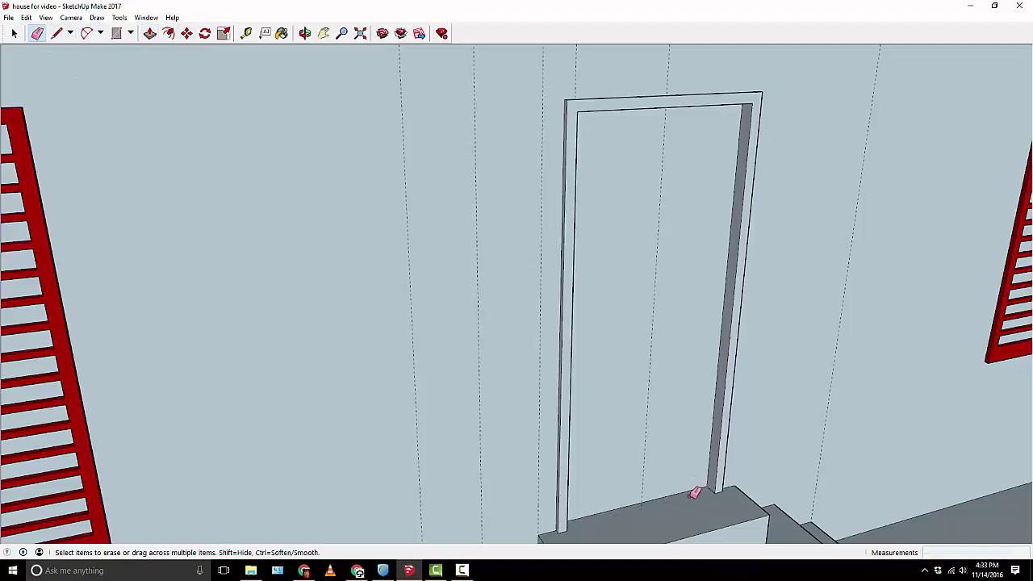
middle_click_drag(516, 440, 603, 344)
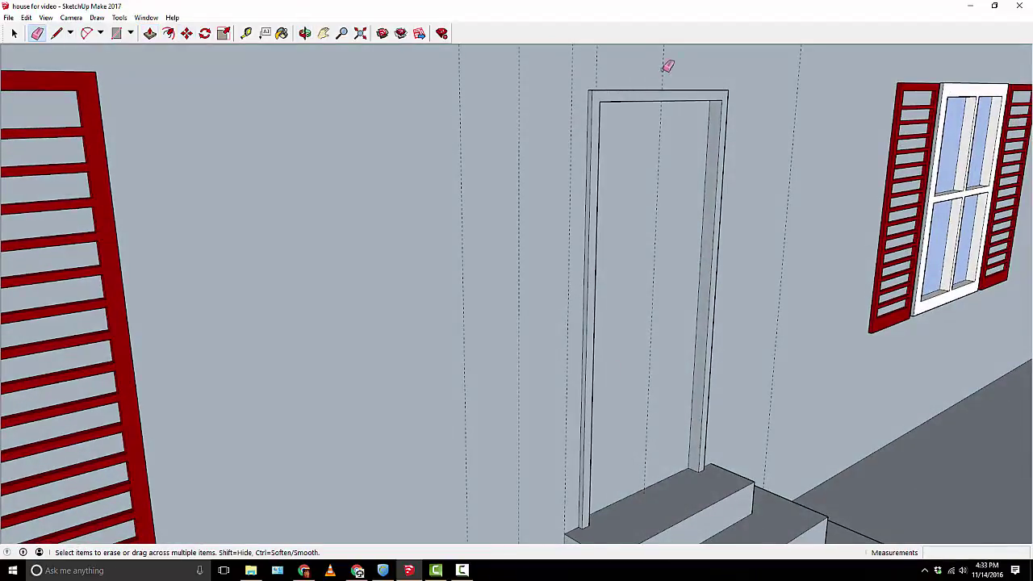
mouse_move(669, 65)
middle_mouse_down()
mouse_move(941, 282)
mouse_move(339, 260)
mouse_move(942, 262)
mouse_move(586, 279)
mouse_move(598, 356)
middle_mouse_up()
scroll(599, 356, "down", 2)
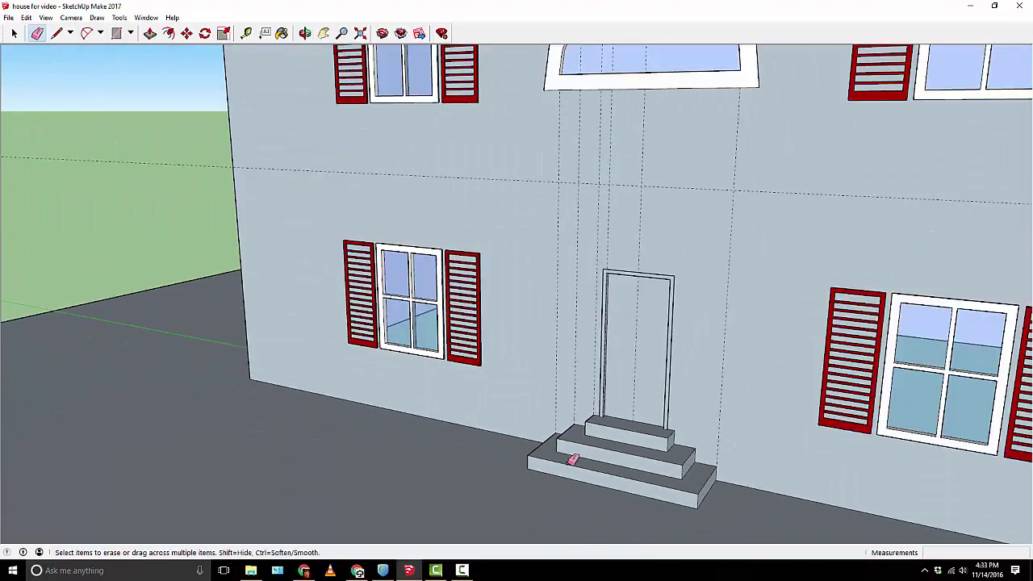
scroll(616, 345, "down", 5)
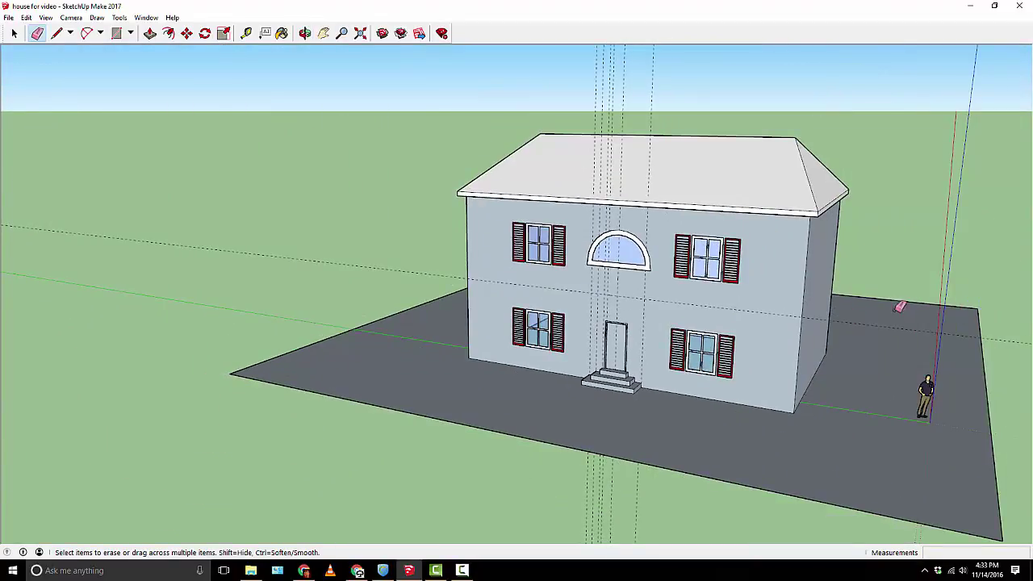
mouse_move(899, 307)
middle_mouse_down()
mouse_move(657, 315)
mouse_move(728, 325)
mouse_move(910, 392)
middle_mouse_up()
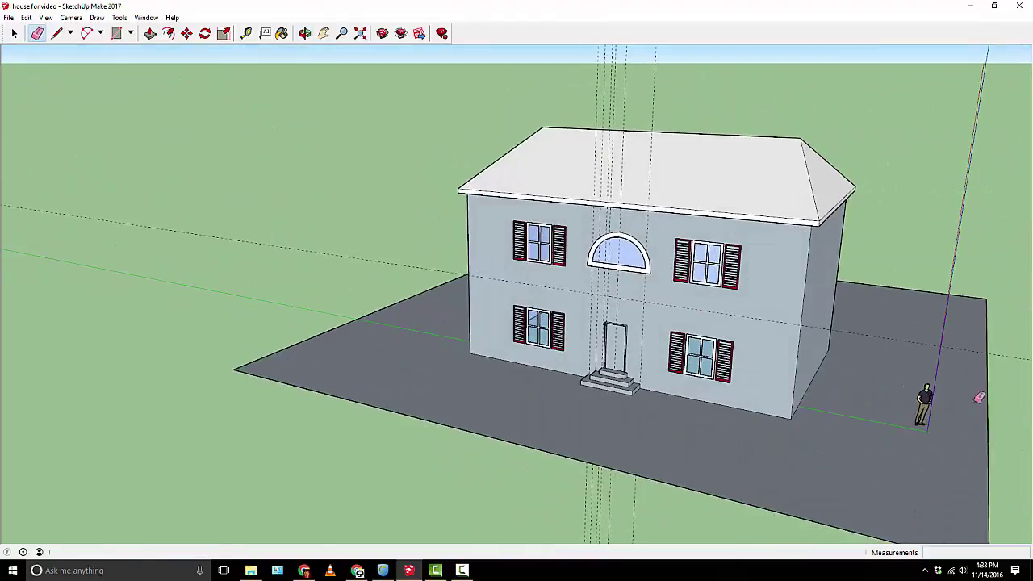